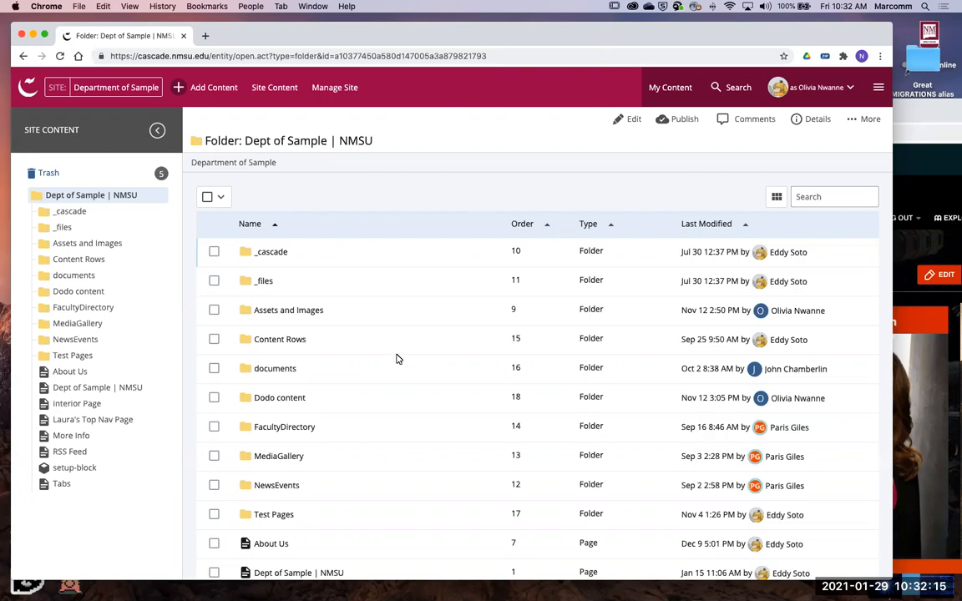
- Look through the site folder's contents and the character's wiki page in the other browser window
{"action": "scroll", "coordinate": [440, 209], "scroll_direction": "down", "scroll_amount": 5}
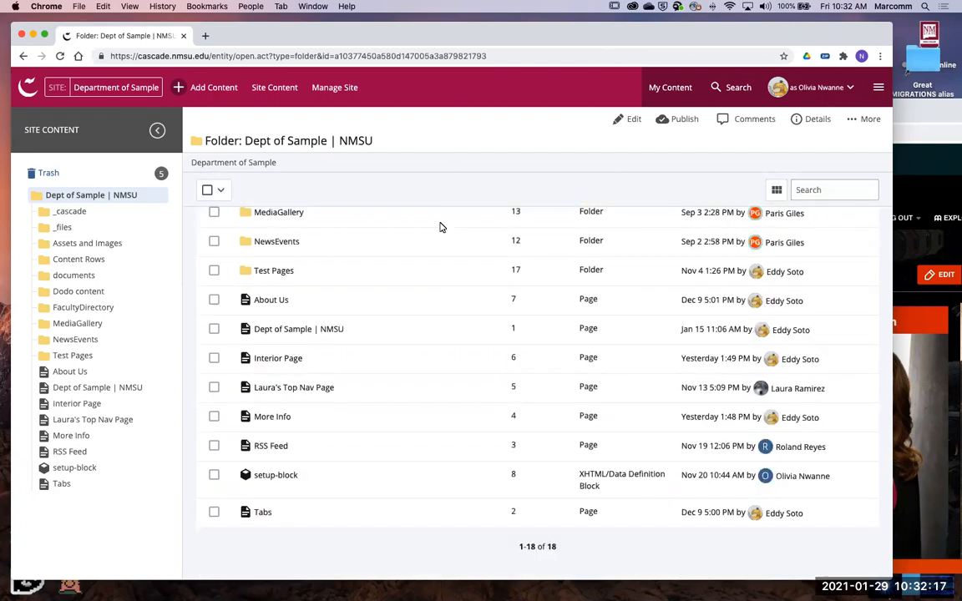
{"action": "scroll", "coordinate": [470, 384], "scroll_direction": "up", "scroll_amount": 5}
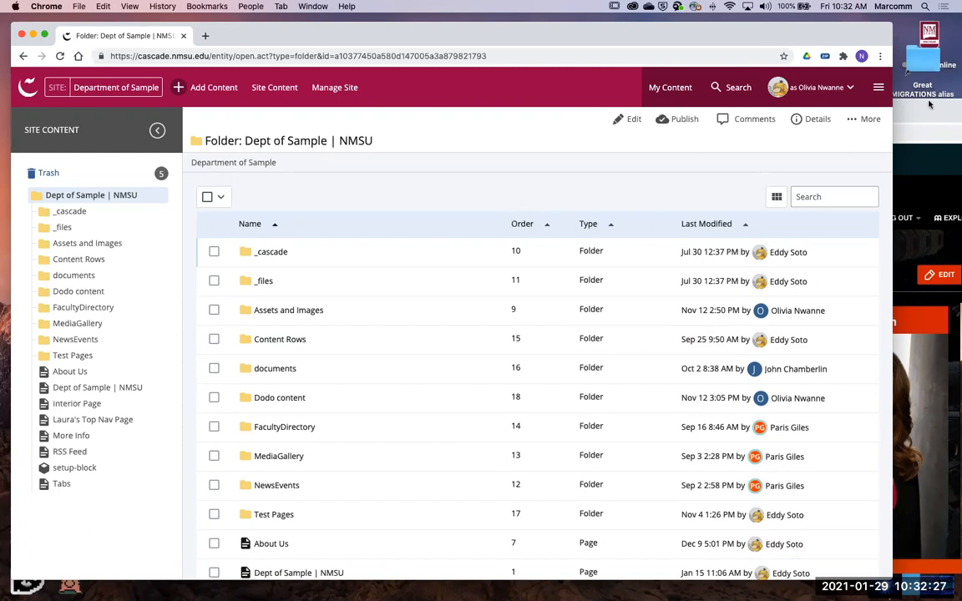
{"action": "left_click_drag", "start_coordinate": [828, 114], "coordinate": [777, 168]}
{"action": "scroll", "coordinate": [700, 360], "scroll_direction": "down", "scroll_amount": 3}
{"action": "scroll", "coordinate": [740, 380], "scroll_direction": "down", "scroll_amount": 5}
{"action": "scroll", "coordinate": [740, 401], "scroll_direction": "up", "scroll_amount": 8}
{"action": "scroll", "coordinate": [683, 368], "scroll_direction": "down", "scroll_amount": 3}
{"action": "left_click", "coordinate": [461, 290]}
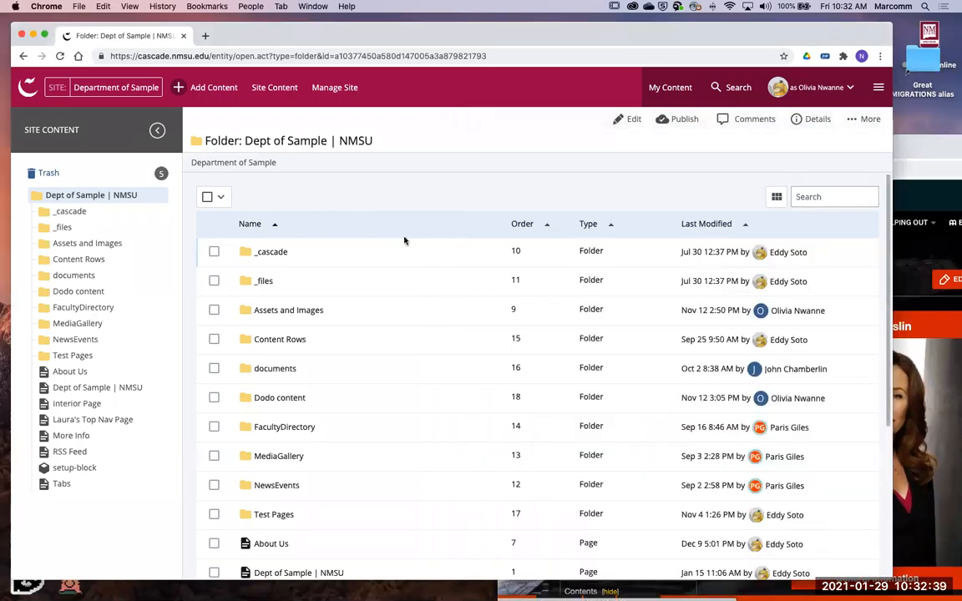
- Go to the dashboard and open the Department of Sample site from there
{"action": "left_click", "coordinate": [28, 86]}
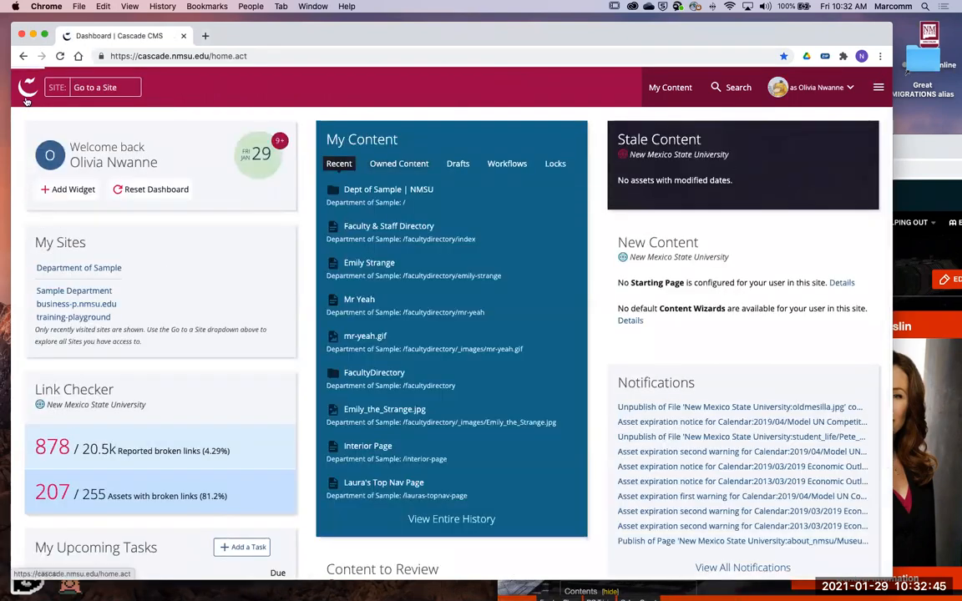
{"action": "left_click", "coordinate": [94, 87]}
{"action": "left_click", "coordinate": [52, 148]}
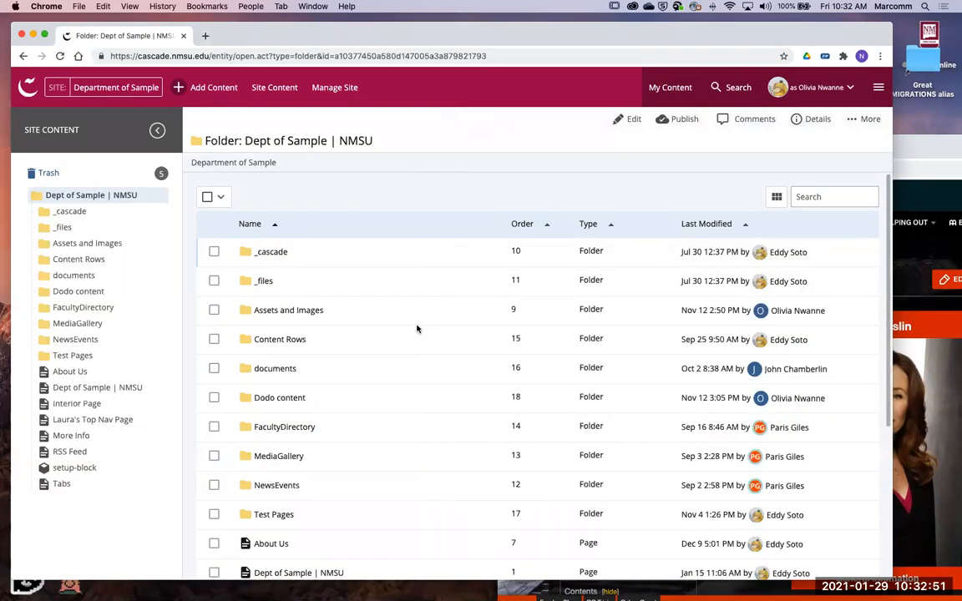
- Sort the site's base folder by order and look through its pages and folders
{"action": "scroll", "coordinate": [417, 329], "scroll_direction": "down", "scroll_amount": 5}
{"action": "scroll", "coordinate": [418, 327], "scroll_direction": "up", "scroll_amount": 5}
{"action": "left_click", "coordinate": [523, 226]}
{"action": "scroll", "coordinate": [440, 401], "scroll_direction": "down", "scroll_amount": 5}
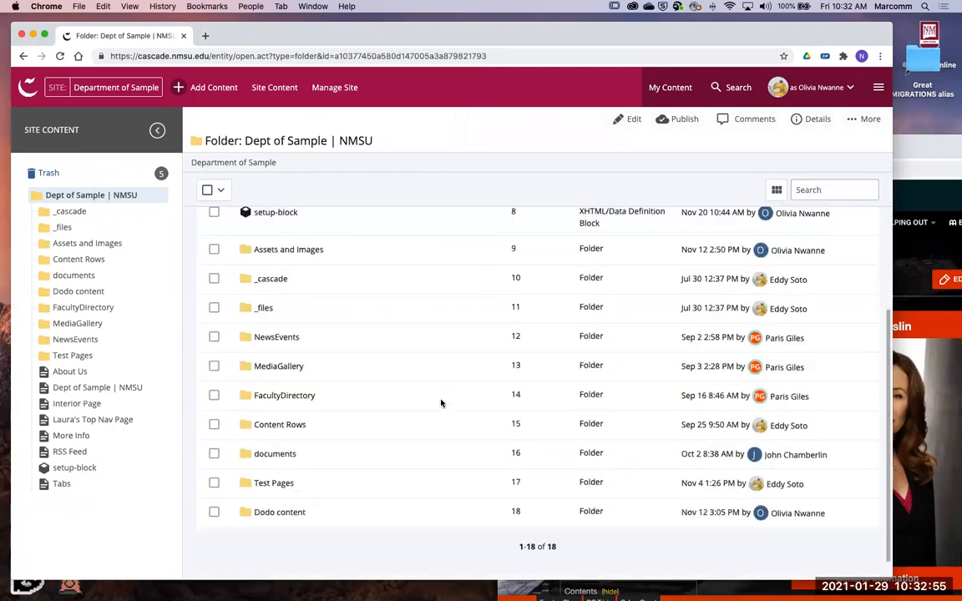
{"action": "scroll", "coordinate": [337, 331], "scroll_direction": "up", "scroll_amount": 5}
{"action": "scroll", "coordinate": [369, 408], "scroll_direction": "down", "scroll_amount": 5}
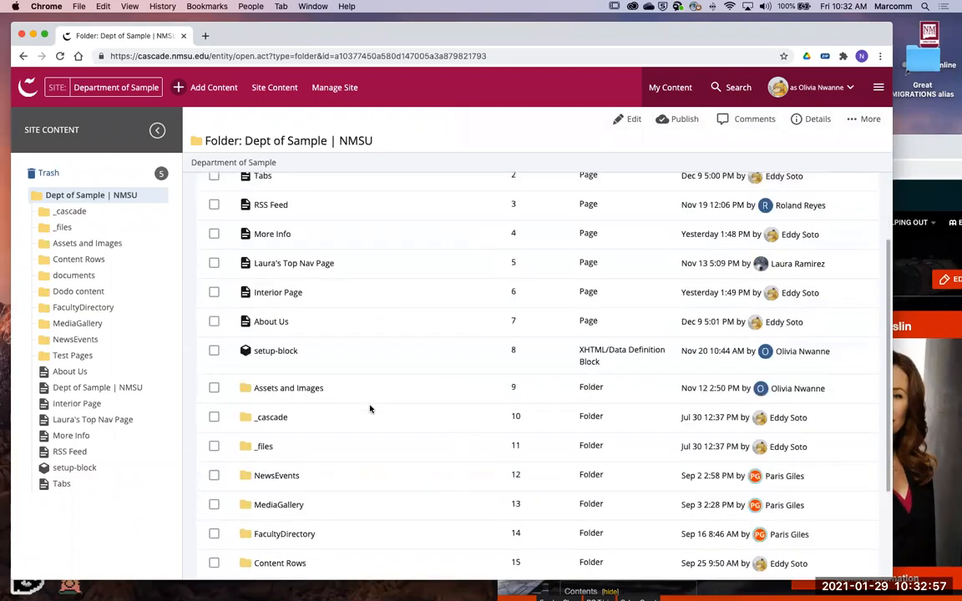
{"action": "scroll", "coordinate": [351, 405], "scroll_direction": "down", "scroll_amount": 1}
{"action": "scroll", "coordinate": [349, 415], "scroll_direction": "up", "scroll_amount": 2}
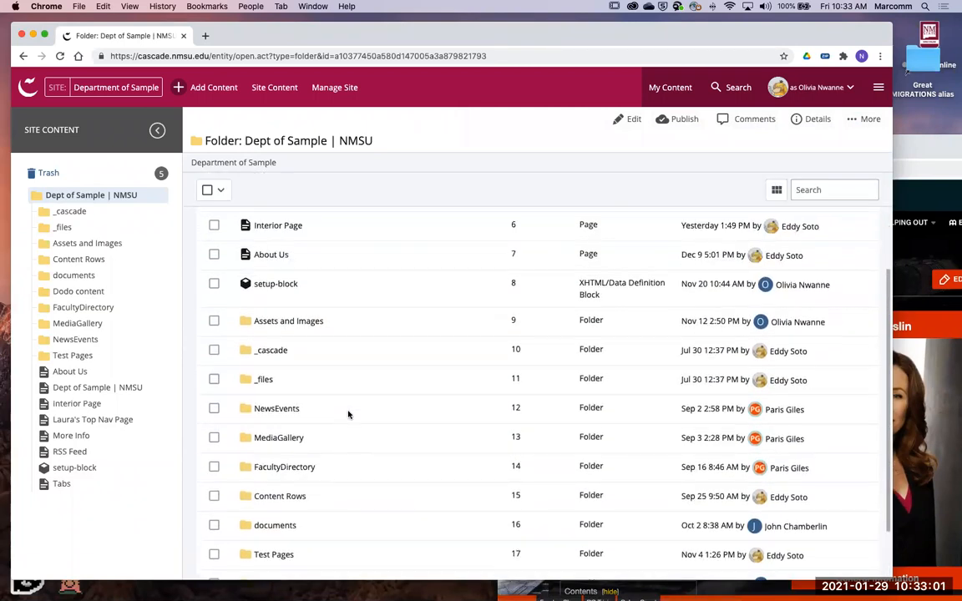
{"action": "scroll", "coordinate": [349, 415], "scroll_direction": "up", "scroll_amount": 5}
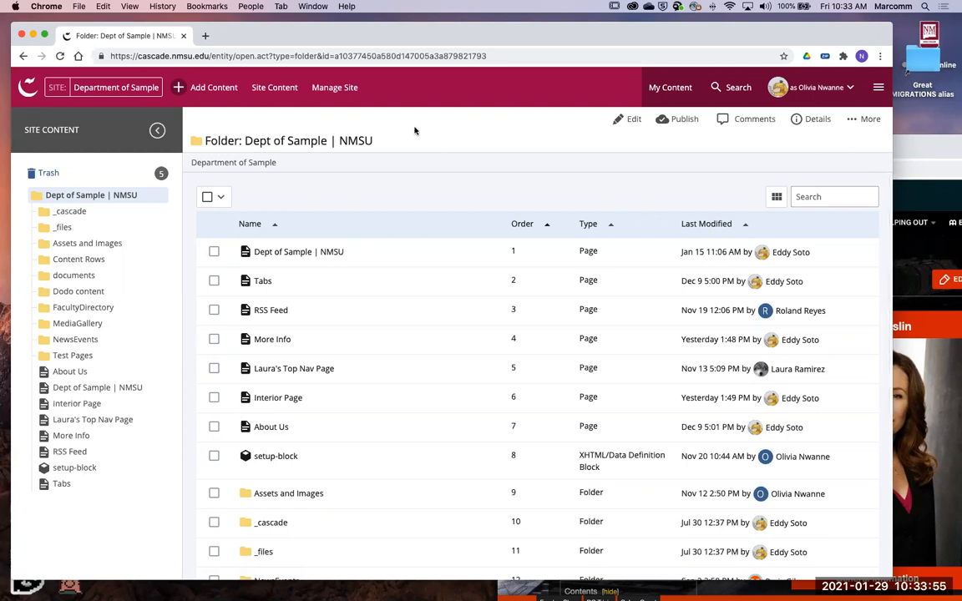
- Examine the options for adding content and the items in the site's base folder
{"action": "left_click", "coordinate": [206, 88]}
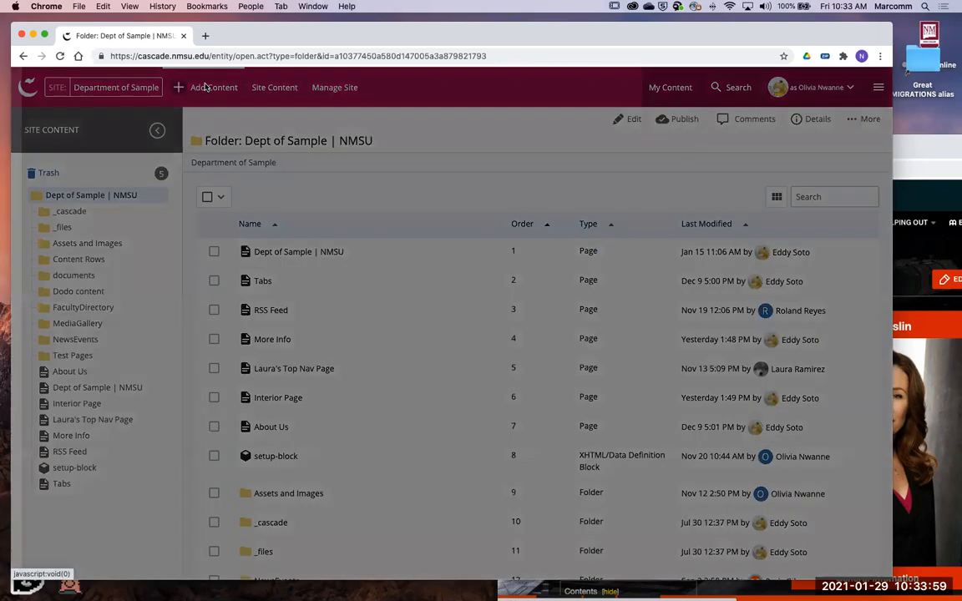
{"action": "left_click", "coordinate": [426, 110]}
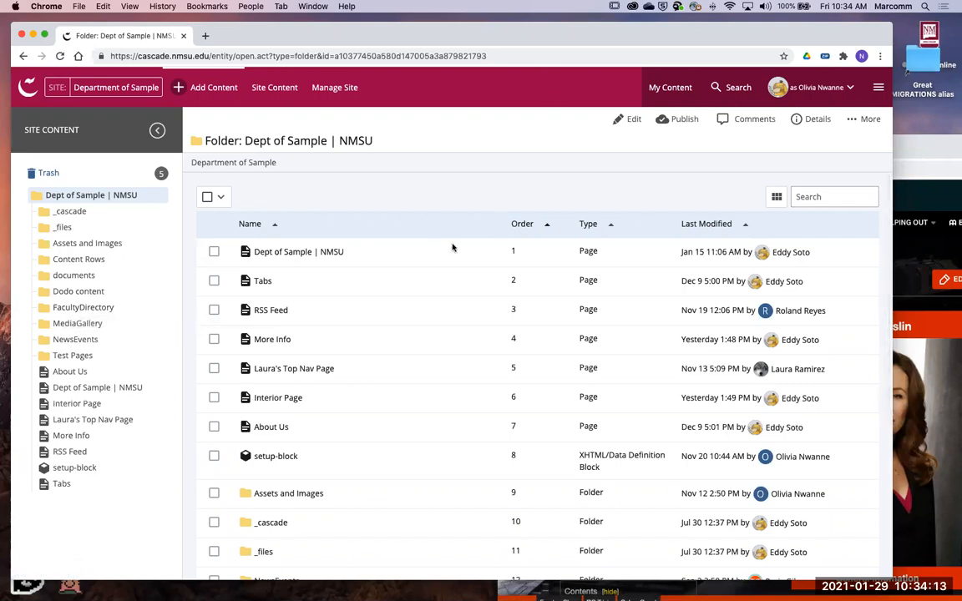
{"action": "scroll", "coordinate": [422, 386], "scroll_direction": "down", "scroll_amount": 5}
{"action": "scroll", "coordinate": [421, 386], "scroll_direction": "up", "scroll_amount": 5}
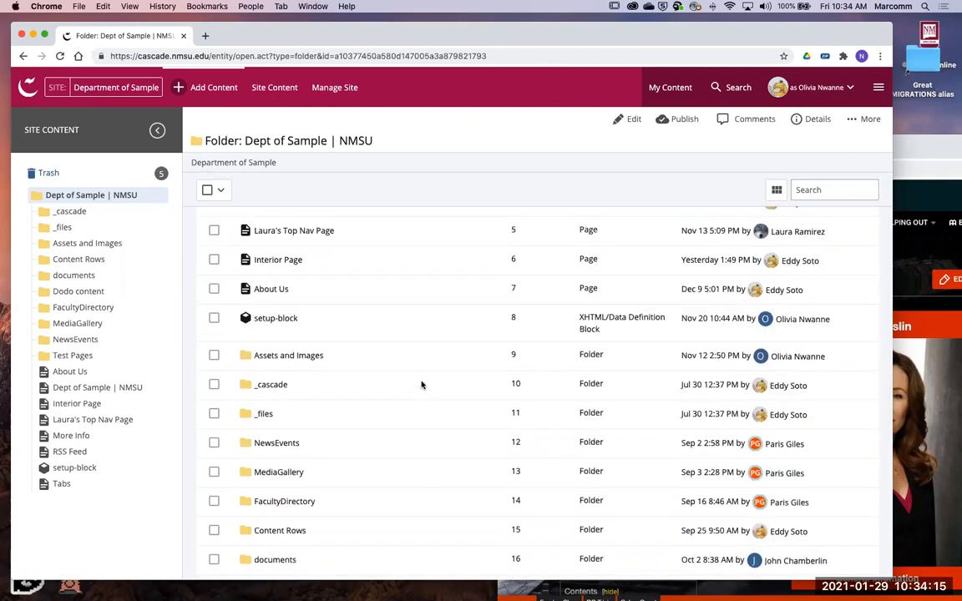
{"action": "scroll", "coordinate": [421, 386], "scroll_direction": "down", "scroll_amount": 5}
{"action": "scroll", "coordinate": [408, 448], "scroll_direction": "up", "scroll_amount": 3}
{"action": "scroll", "coordinate": [408, 447], "scroll_direction": "down", "scroll_amount": 3}
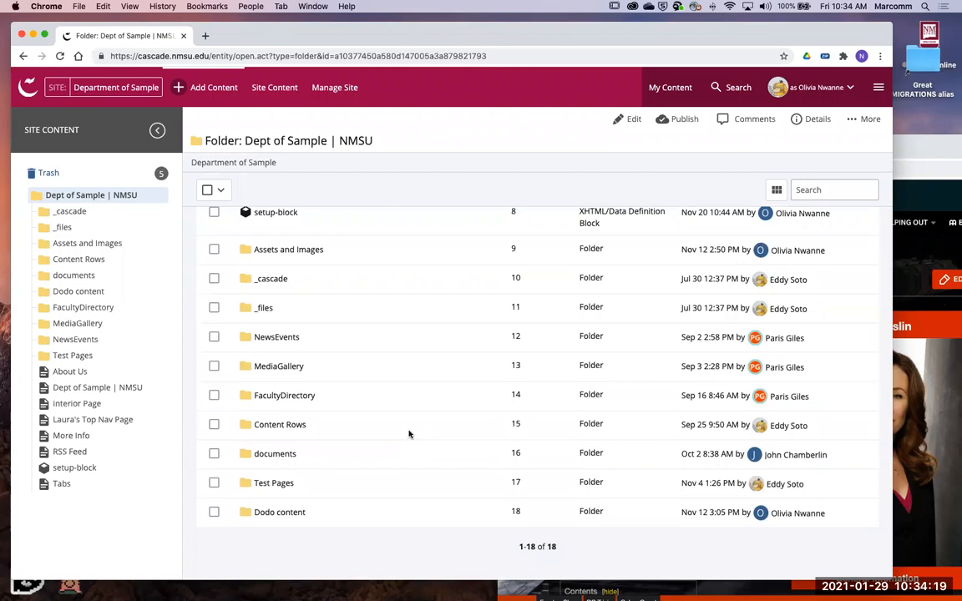
{"action": "scroll", "coordinate": [407, 426], "scroll_direction": "up", "scroll_amount": 5}
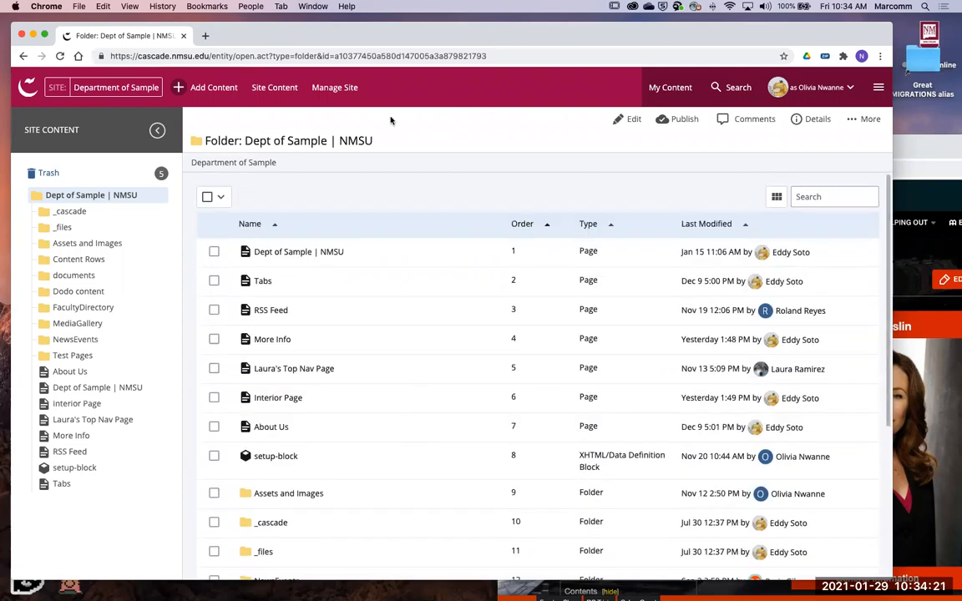
- Start a new folder in the site's base folder with the folder name faculty
{"action": "left_click", "coordinate": [214, 90]}
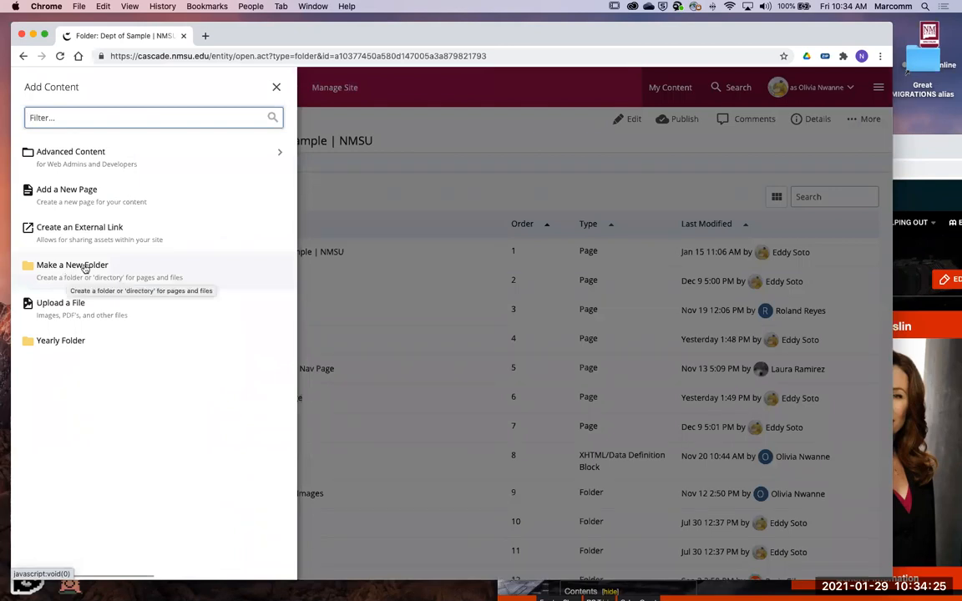
{"action": "left_click", "coordinate": [88, 280]}
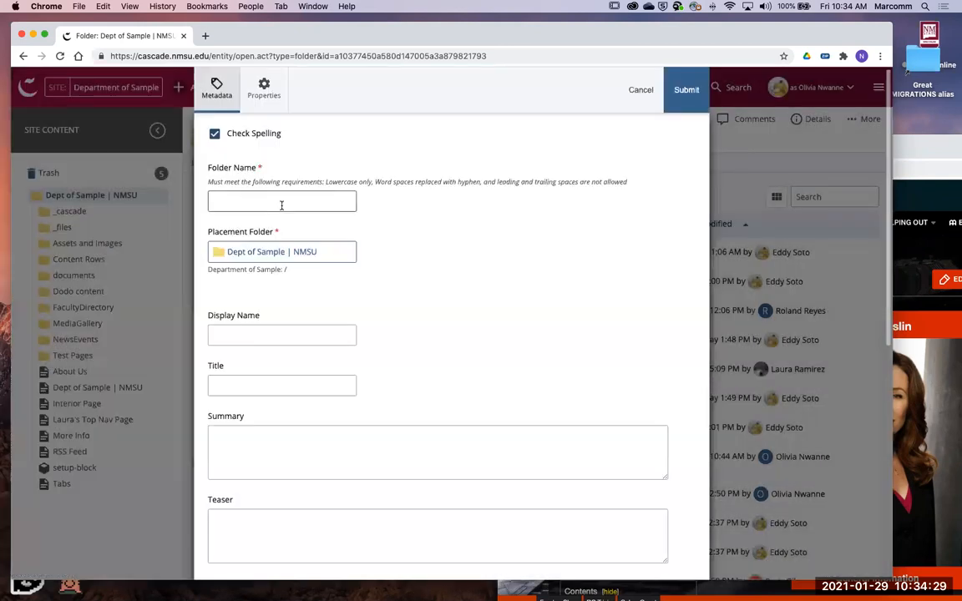
{"action": "left_click", "coordinate": [282, 203]}
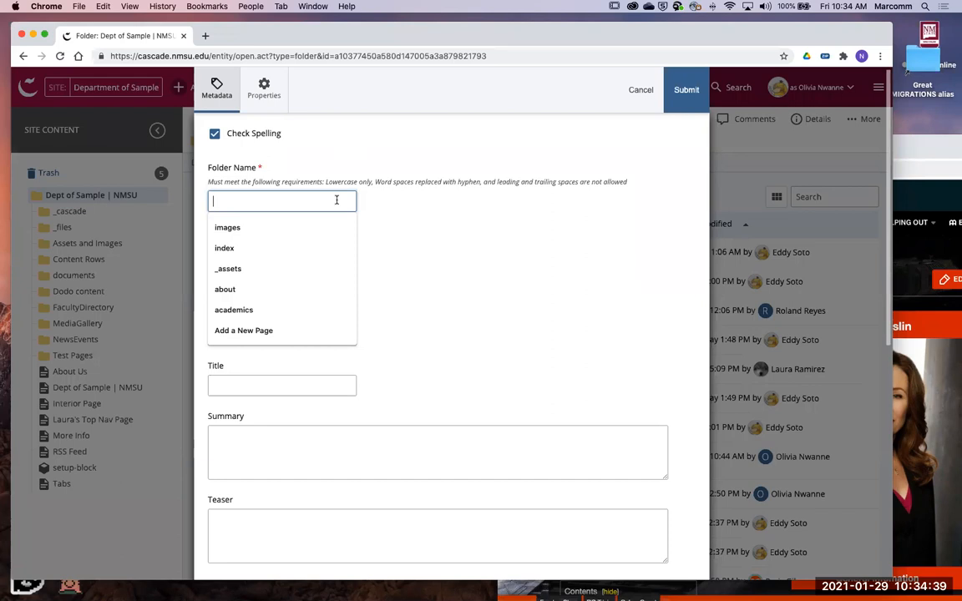
{"action": "type", "text": "facu"}
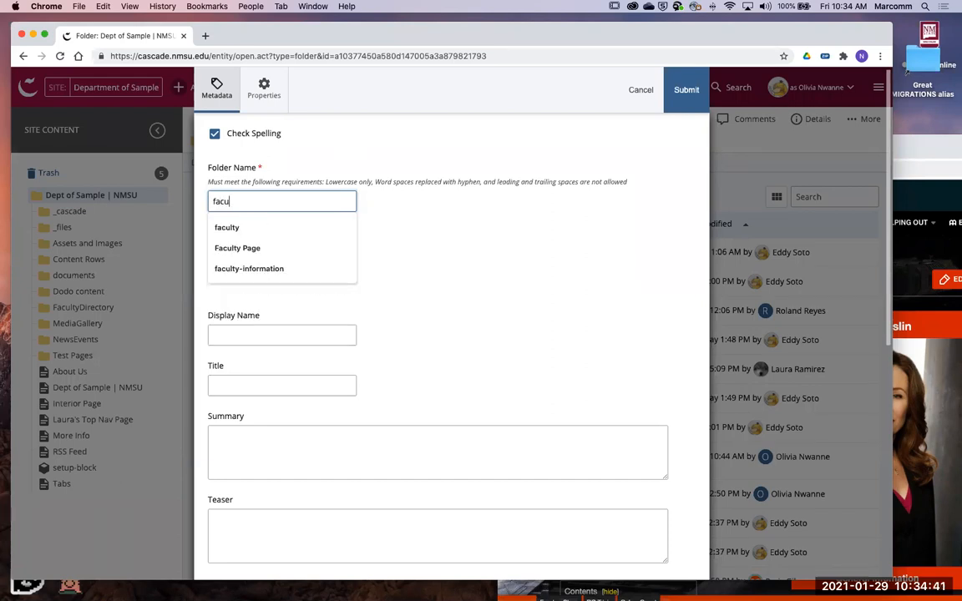
{"action": "type", "text": "lty"}
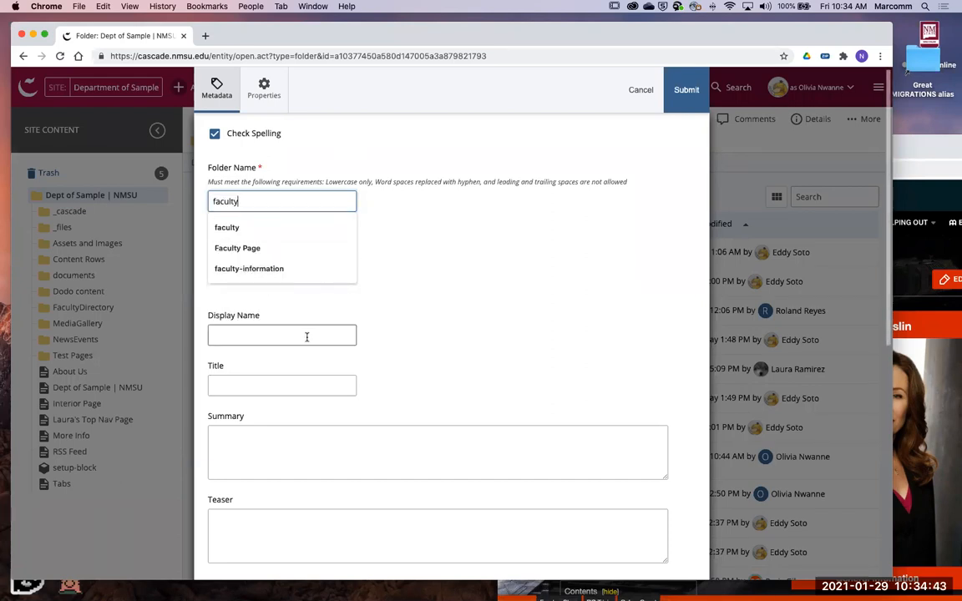
{"action": "left_click", "coordinate": [312, 335]}
{"action": "left_click", "coordinate": [440, 388]}
{"action": "left_click", "coordinate": [276, 381]}
{"action": "left_click", "coordinate": [164, 435]}
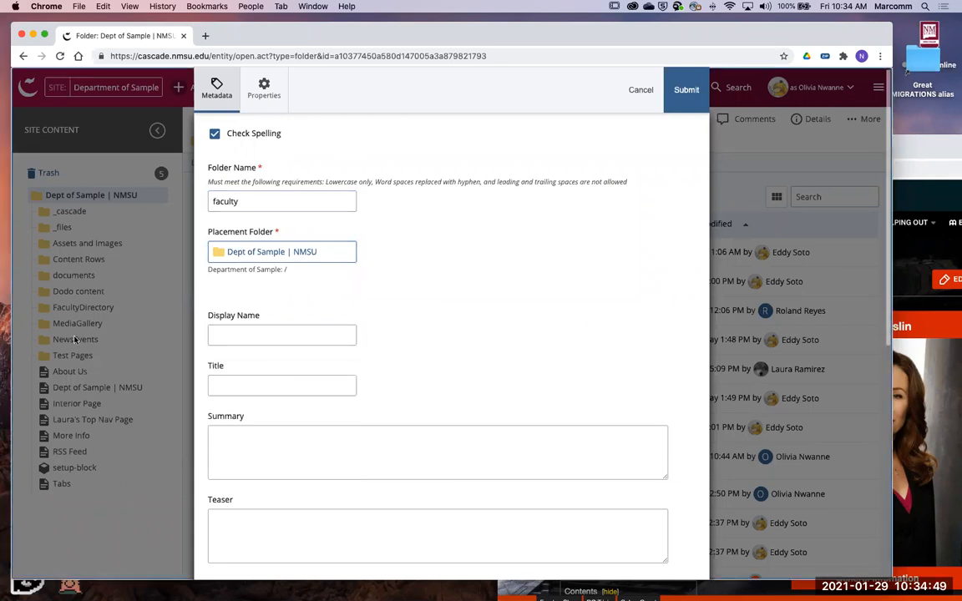
- Give the new folder the display name and title My Crew and submit it
{"action": "left_click", "coordinate": [239, 333]}
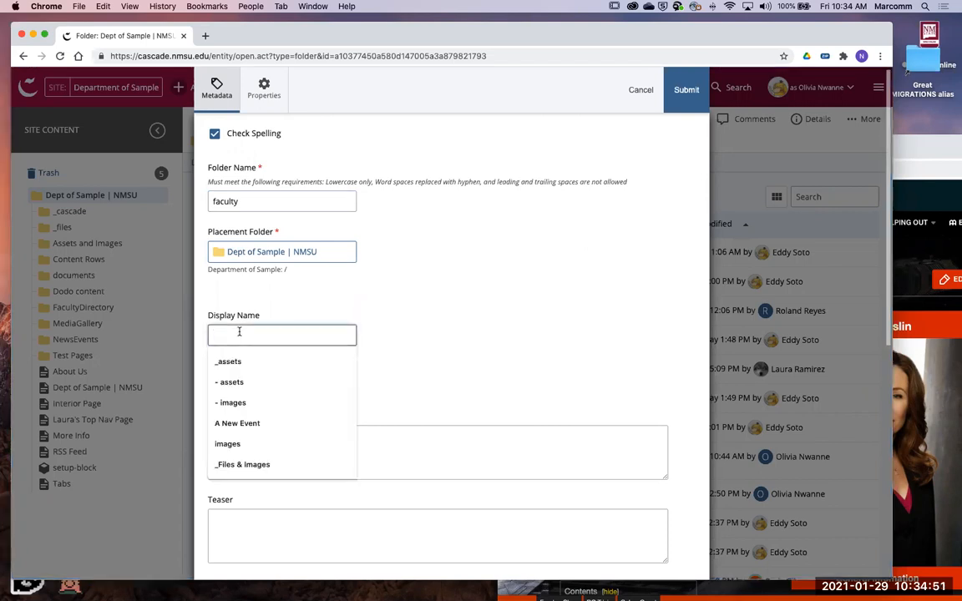
{"action": "type", "text": "My Crew"}
{"action": "key", "text": "Tab"}
{"action": "type", "text": "My"}
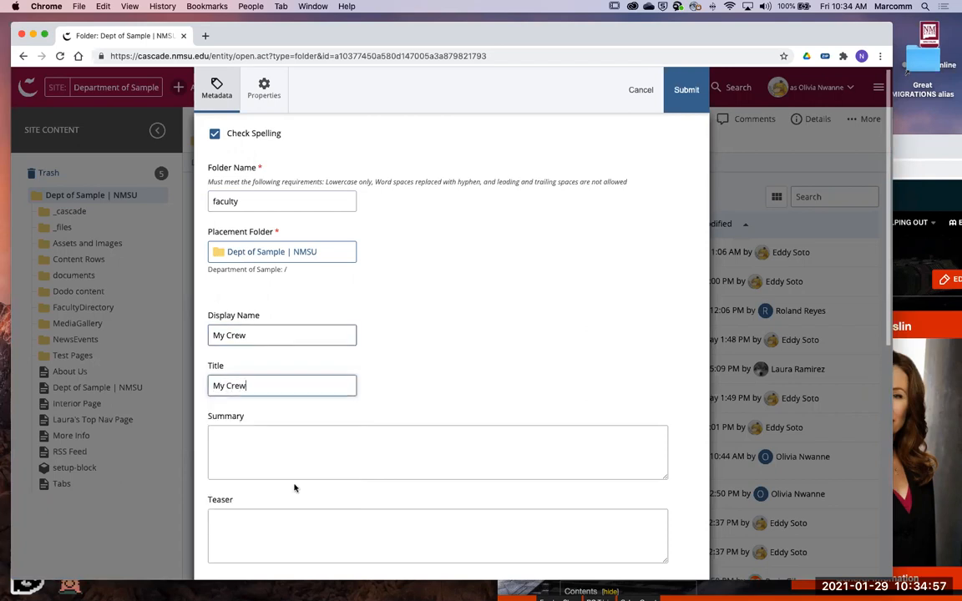
{"action": "scroll", "coordinate": [556, 318], "scroll_direction": "down", "scroll_amount": 5}
{"action": "scroll", "coordinate": [556, 323], "scroll_direction": "up", "scroll_amount": 5}
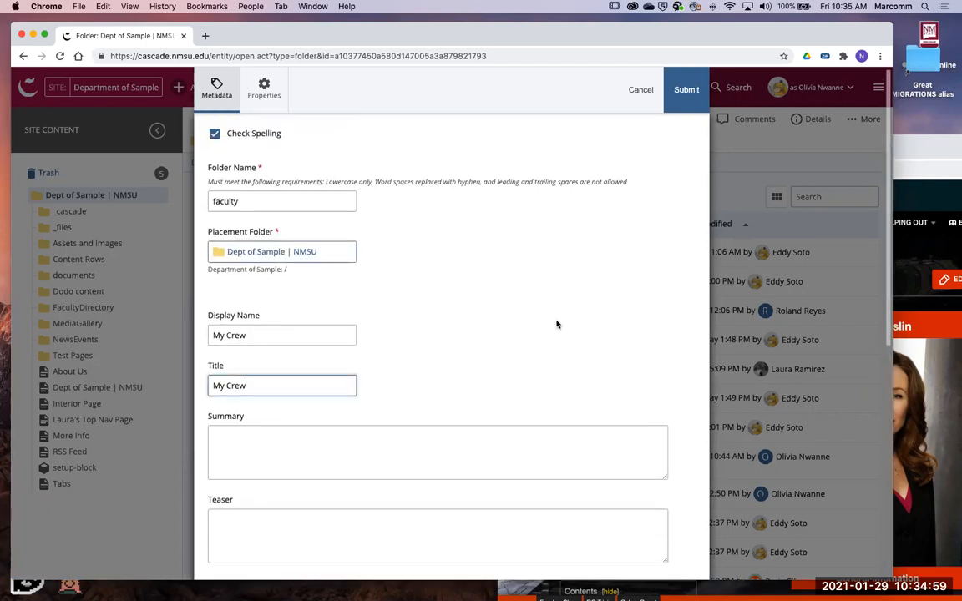
{"action": "left_click", "coordinate": [676, 110]}
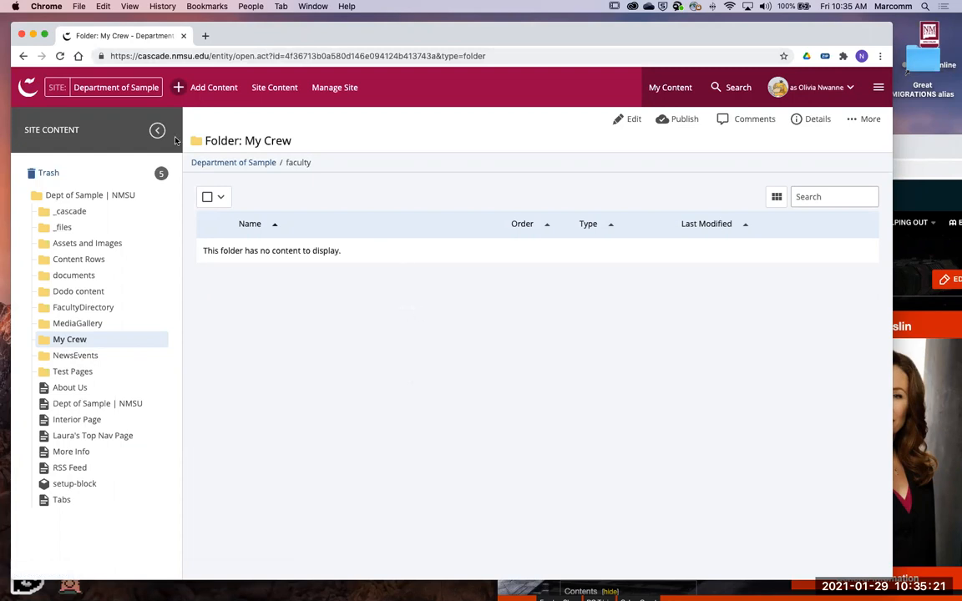
- Start a new page in the My Crew folder using the Interior Page type
{"action": "left_click", "coordinate": [216, 87]}
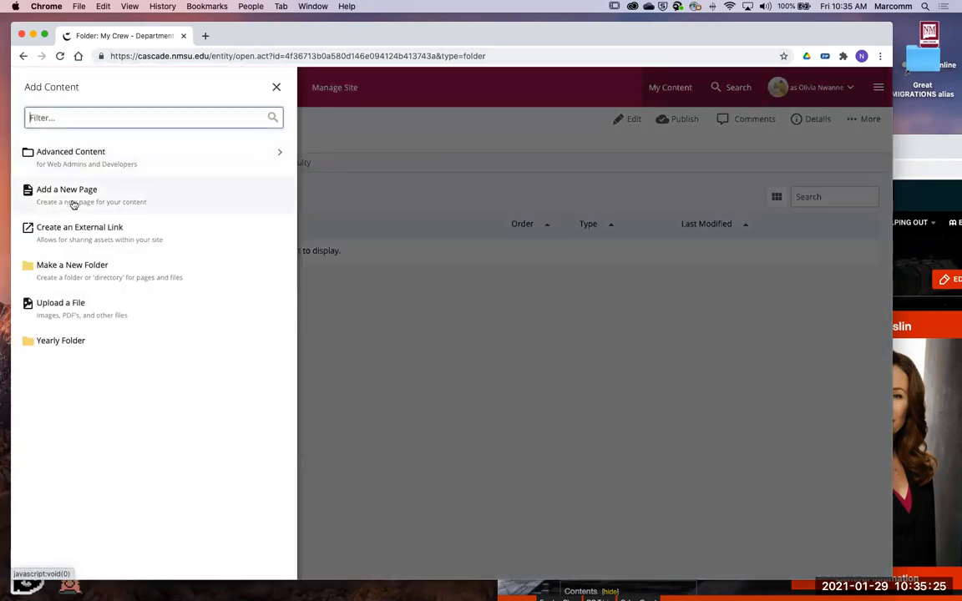
{"action": "left_click", "coordinate": [72, 201]}
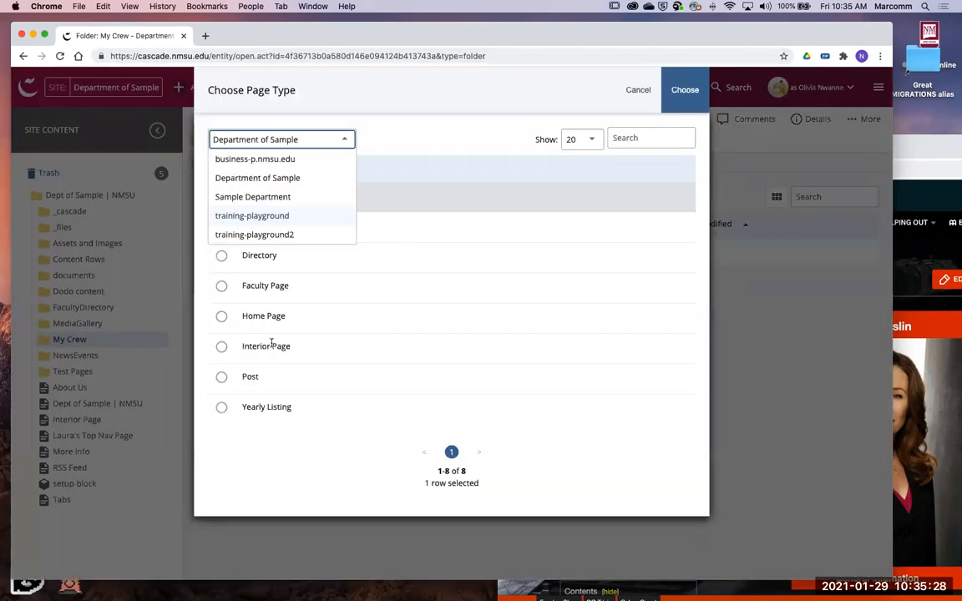
{"action": "left_click", "coordinate": [271, 344]}
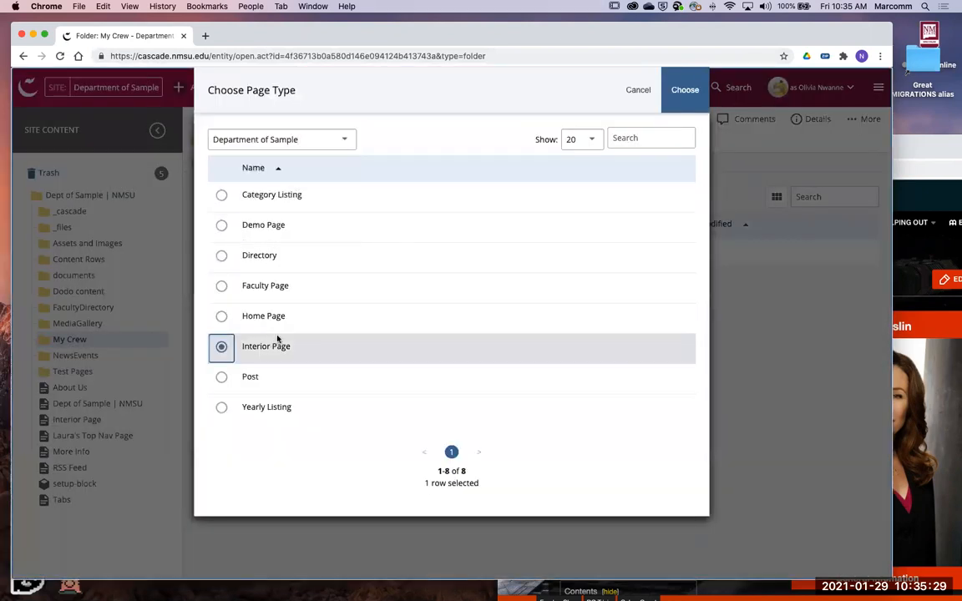
{"action": "left_click", "coordinate": [698, 98]}
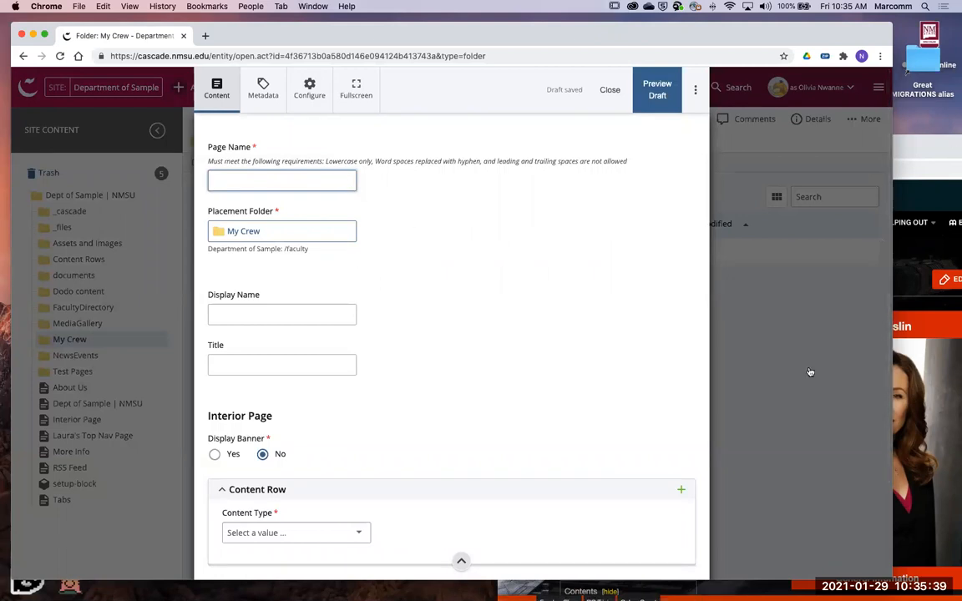
- Switch to the Fandom wiki article and copy its main heading, Laura Roslin
{"action": "left_click", "coordinate": [911, 390]}
{"action": "scroll", "coordinate": [589, 330], "scroll_direction": "down", "scroll_amount": 1}
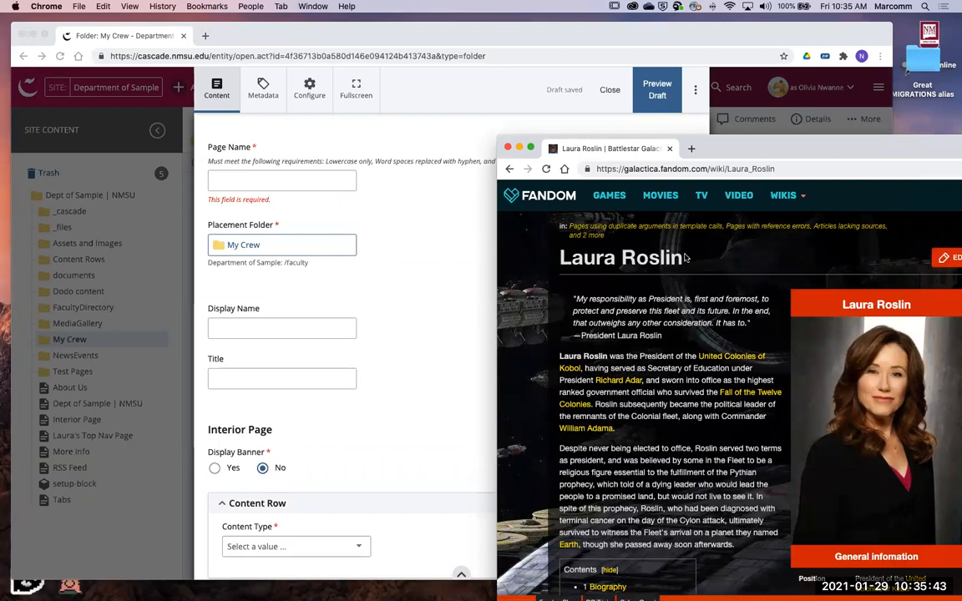
{"action": "mouse_move", "coordinate": [826, 149]}
{"action": "left_mouse_down"}
{"action": "mouse_move", "coordinate": [797, 149]}
{"action": "mouse_move", "coordinate": [812, 149]}
{"action": "left_mouse_up"}
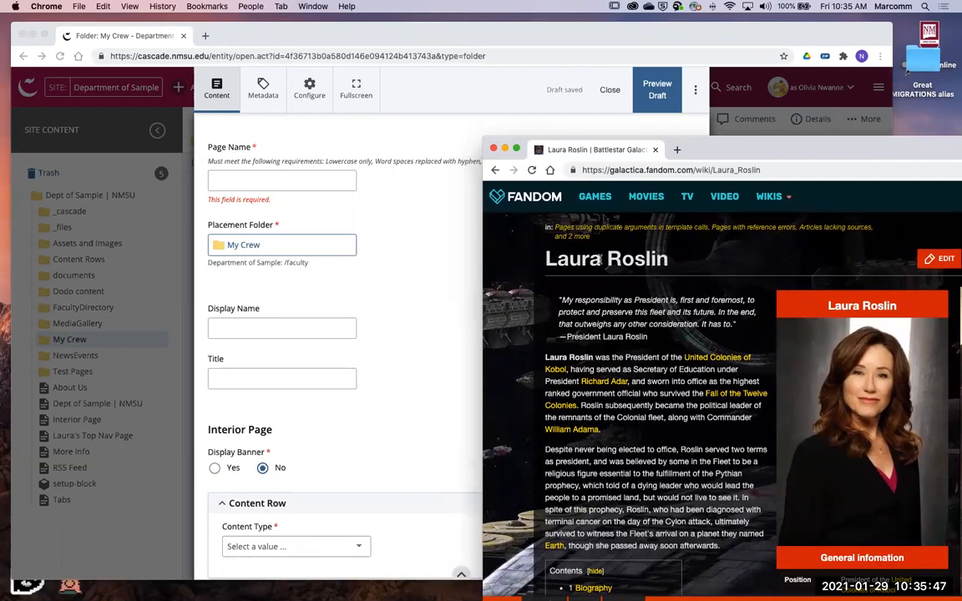
{"action": "left_click_drag", "start_coordinate": [669, 259], "coordinate": [546, 258]}
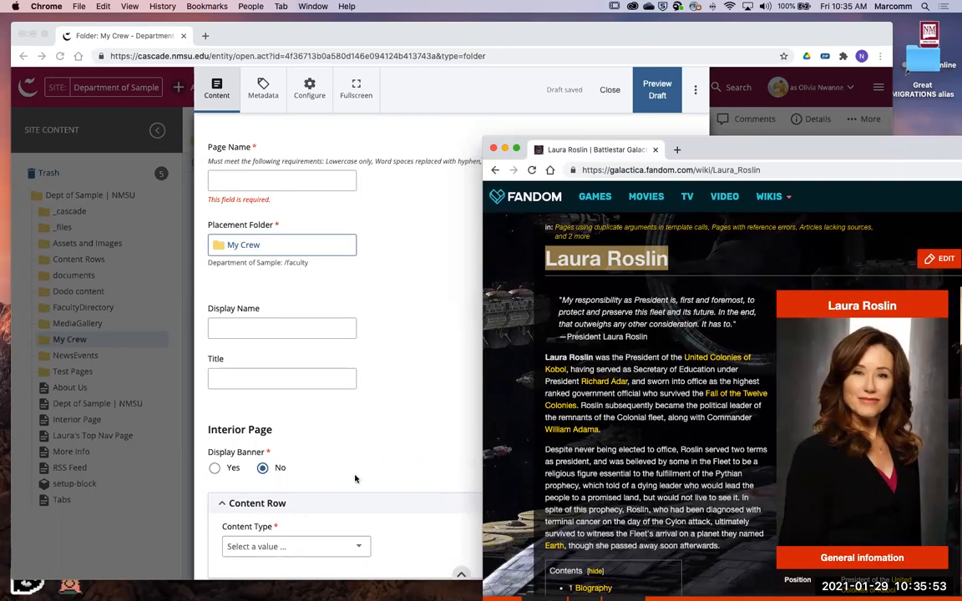
{"action": "mouse_move", "coordinate": [422, 593]}
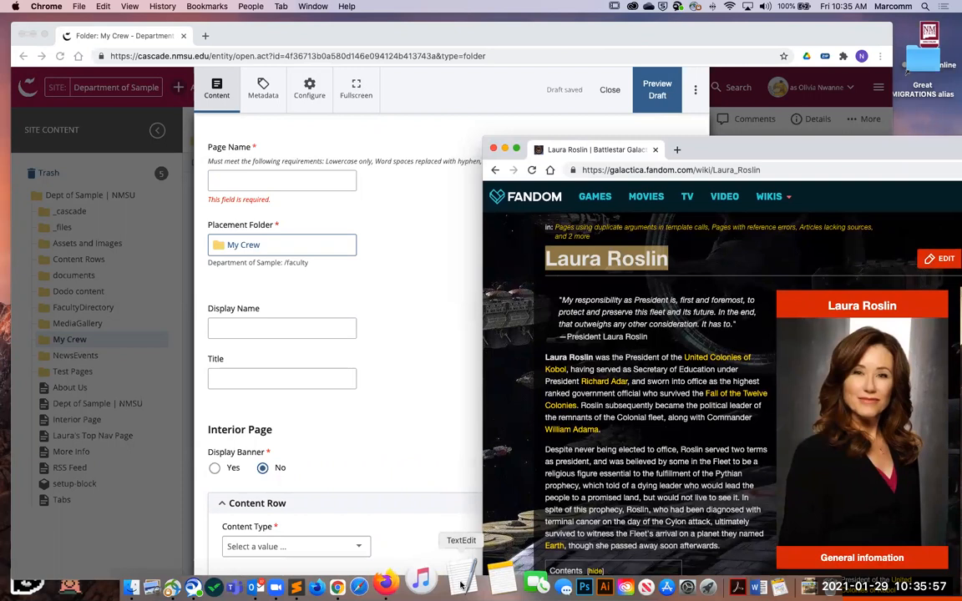
{"action": "right_click", "coordinate": [630, 261]}
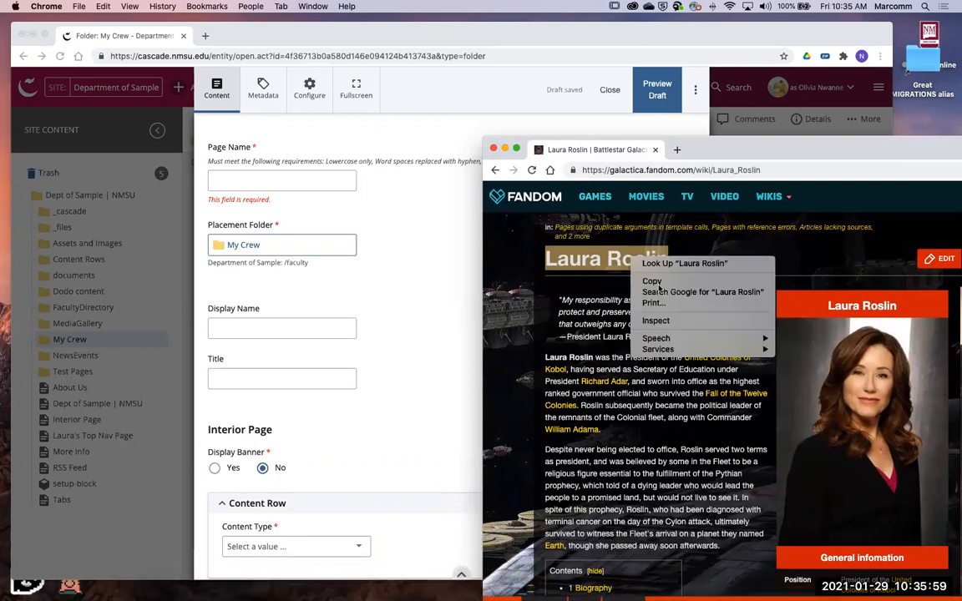
{"action": "left_click", "coordinate": [646, 278]}
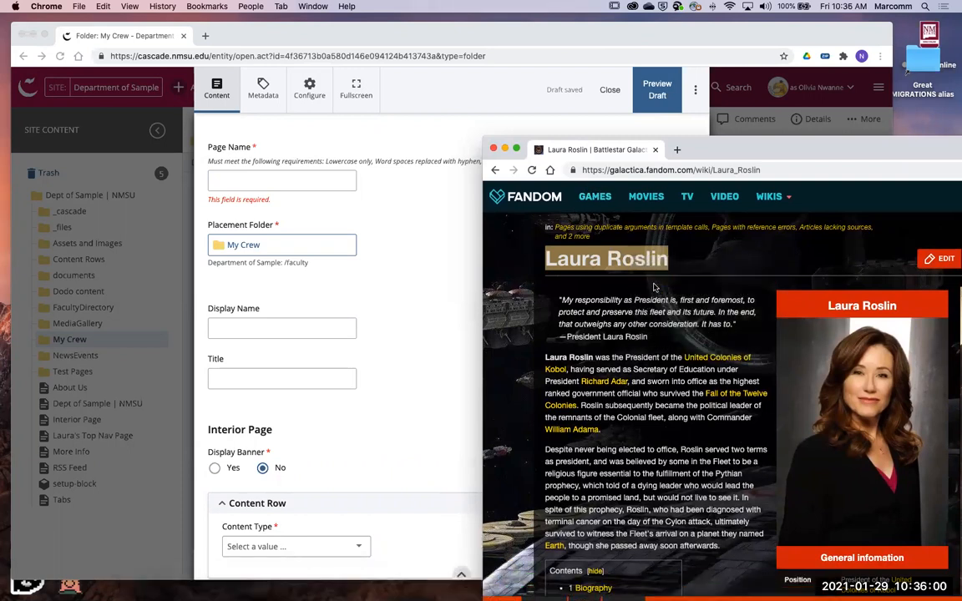
- Back in the new page form, paste Laura Roslin as the page name, display name and title
{"action": "left_click", "coordinate": [292, 183]}
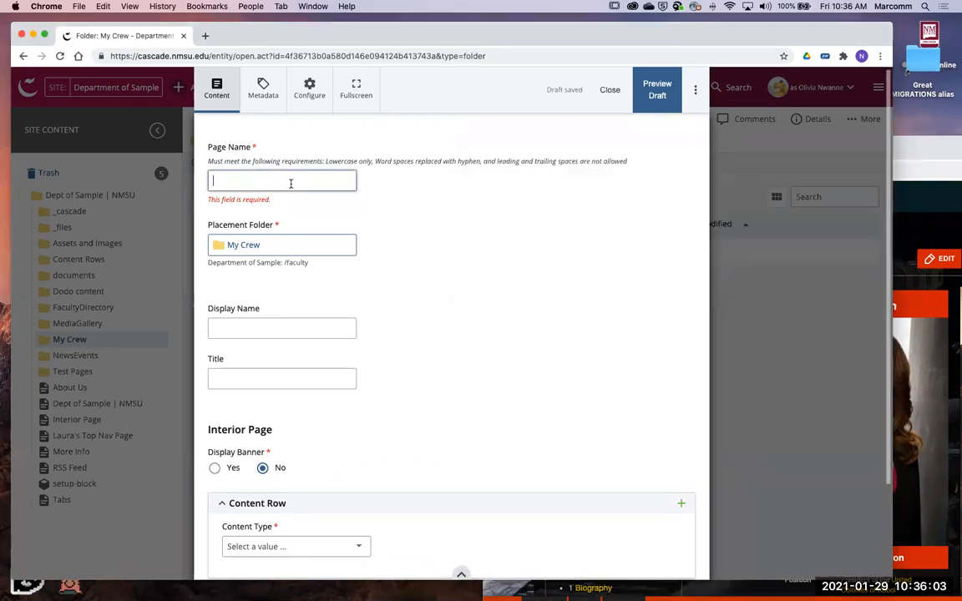
{"action": "key", "text": "super+v"}
{"action": "left_click", "coordinate": [262, 337]}
{"action": "key", "text": "super+v"}
{"action": "left_click", "coordinate": [272, 387]}
{"action": "key", "text": "super+v"}
{"action": "left_click", "coordinate": [426, 251]}
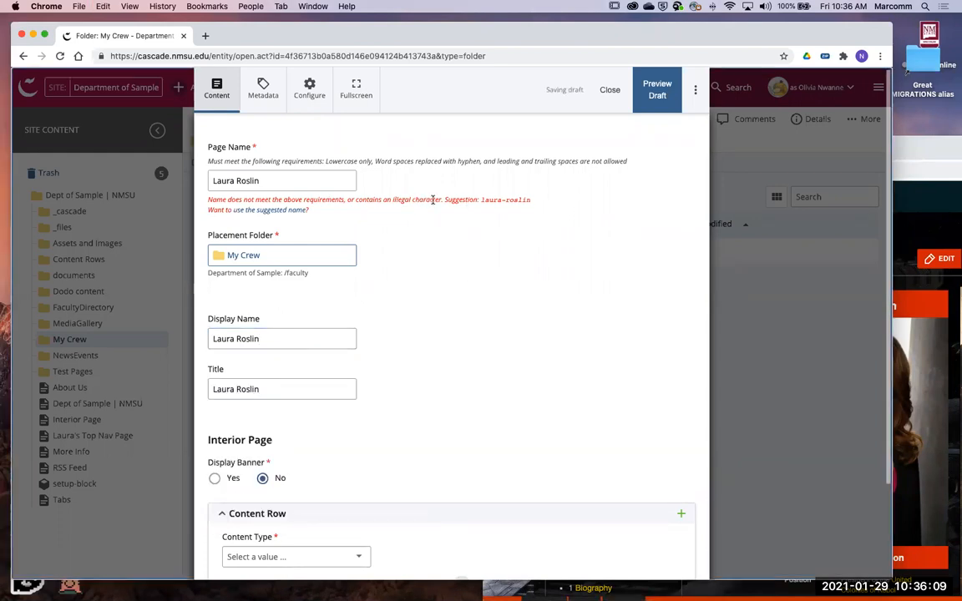
- Replace the page name with the suggested name laura-roslin
{"action": "left_click", "coordinate": [278, 182]}
{"action": "key", "text": "super+a"}
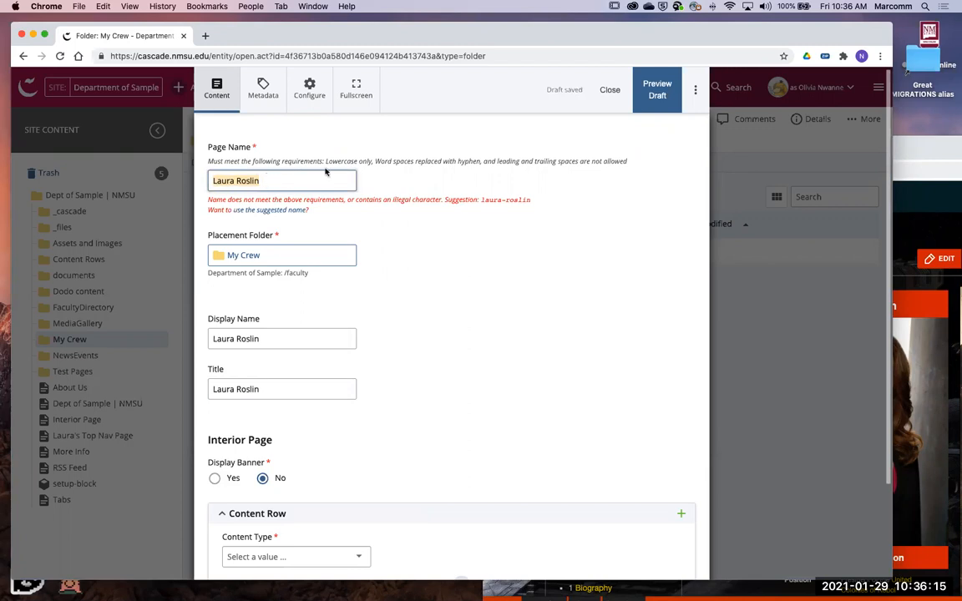
{"action": "left_click", "coordinate": [290, 212]}
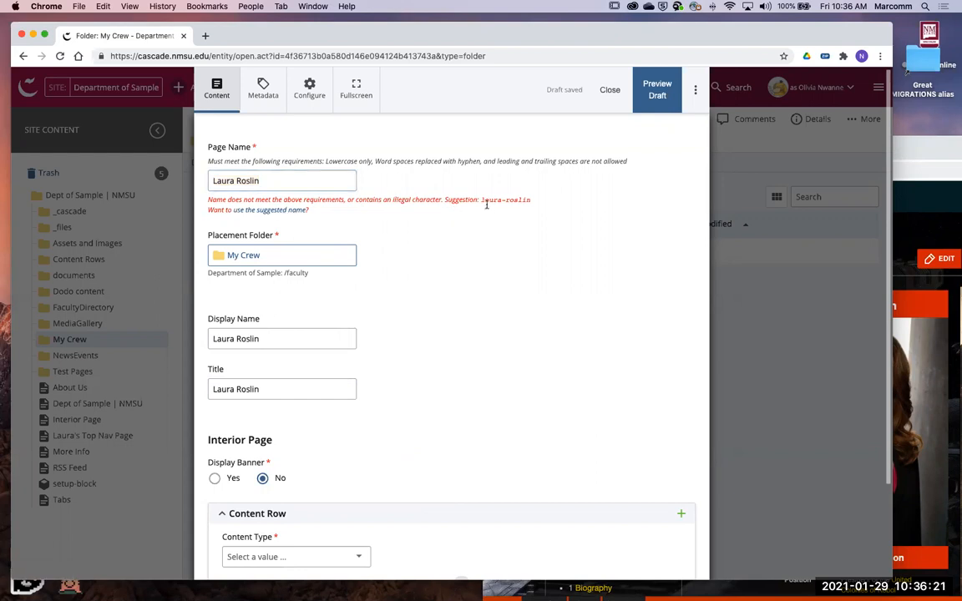
{"action": "left_click", "coordinate": [261, 204]}
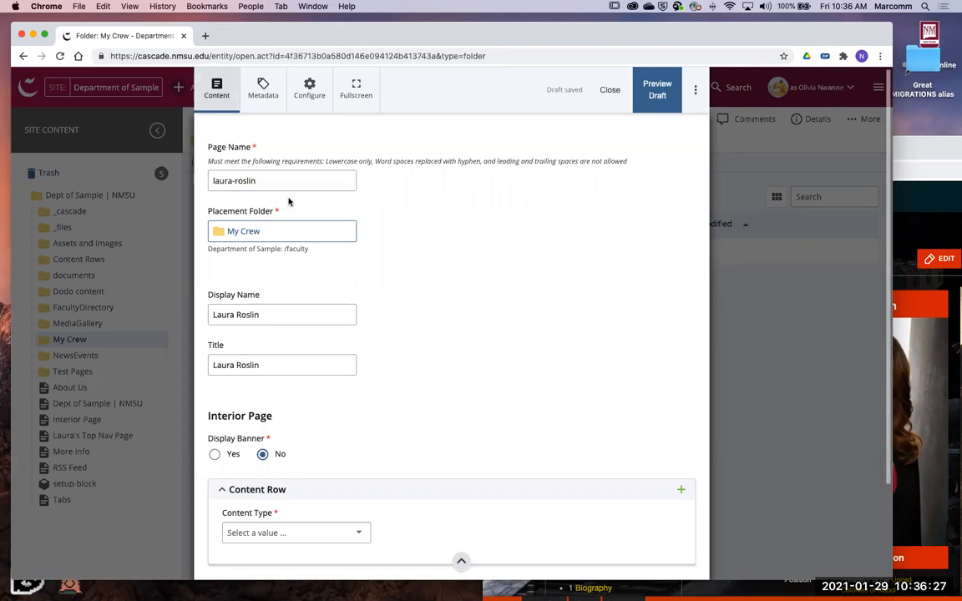
- Set the content type of the page's content row to Feature Text
{"action": "scroll", "coordinate": [302, 249], "scroll_direction": "down", "scroll_amount": 2}
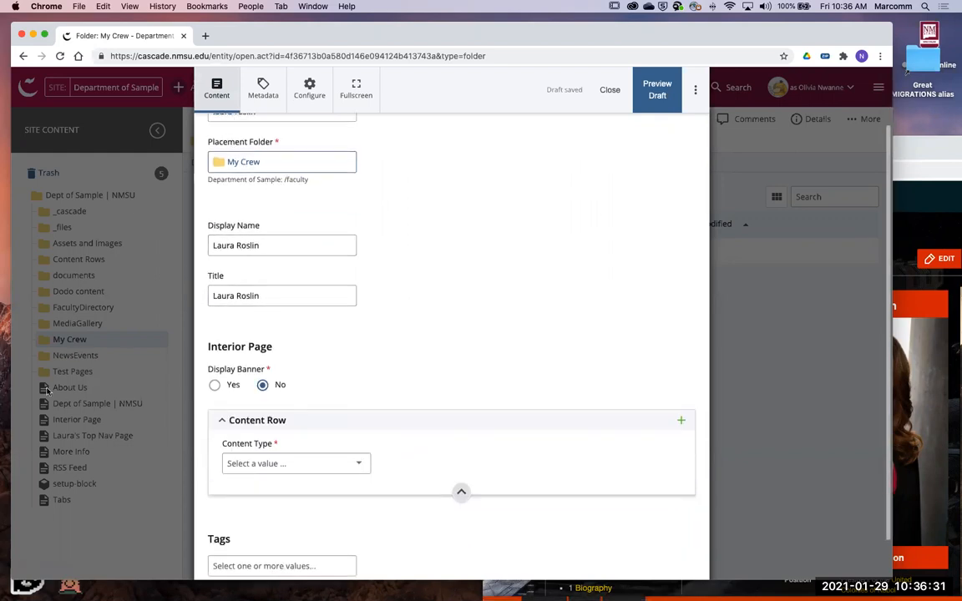
{"action": "scroll", "coordinate": [237, 251], "scroll_direction": "down", "scroll_amount": 1}
{"action": "left_click", "coordinate": [237, 219]}
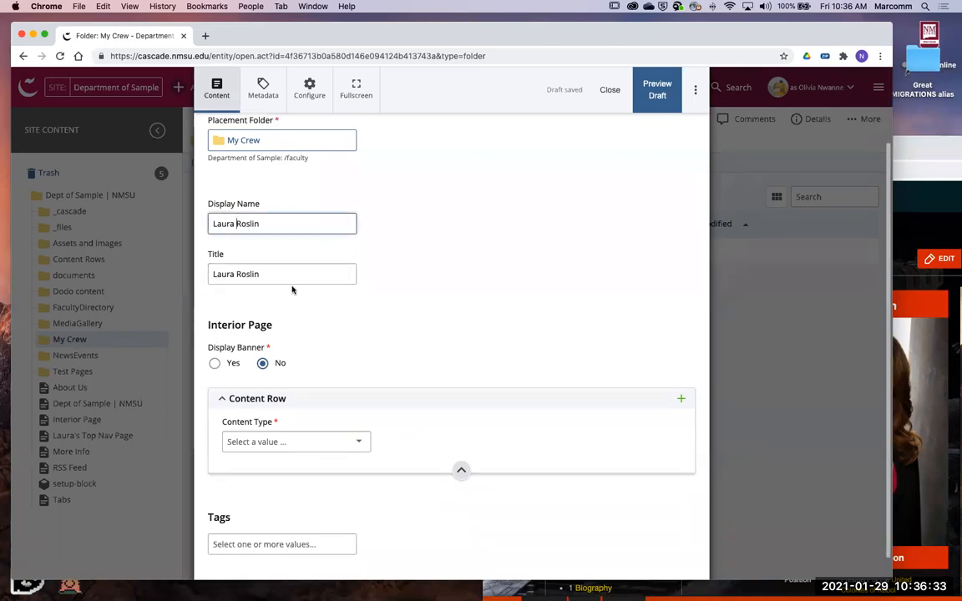
{"action": "scroll", "coordinate": [301, 292], "scroll_direction": "down", "scroll_amount": 1}
{"action": "scroll", "coordinate": [380, 356], "scroll_direction": "down", "scroll_amount": 1}
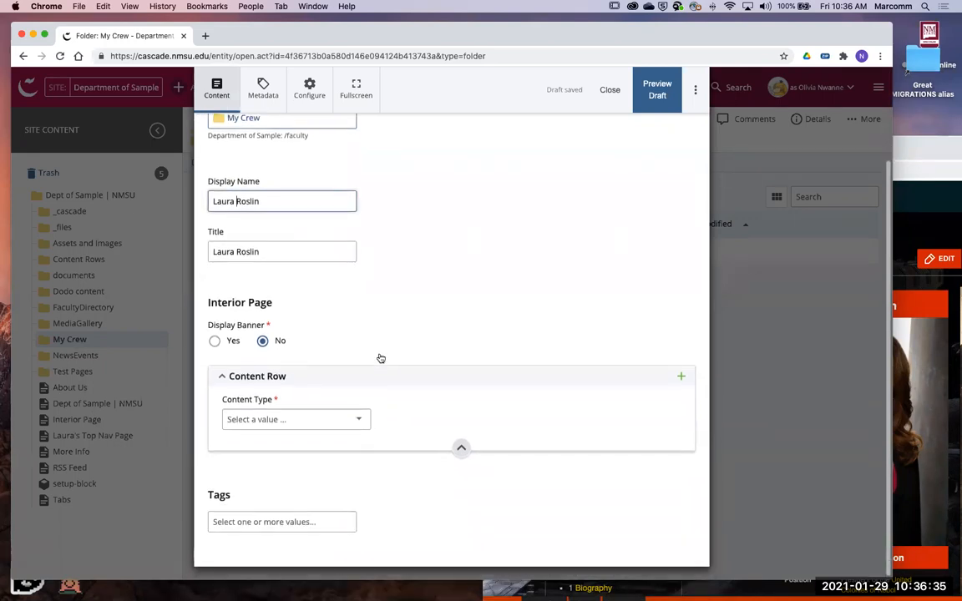
{"action": "left_click", "coordinate": [366, 414]}
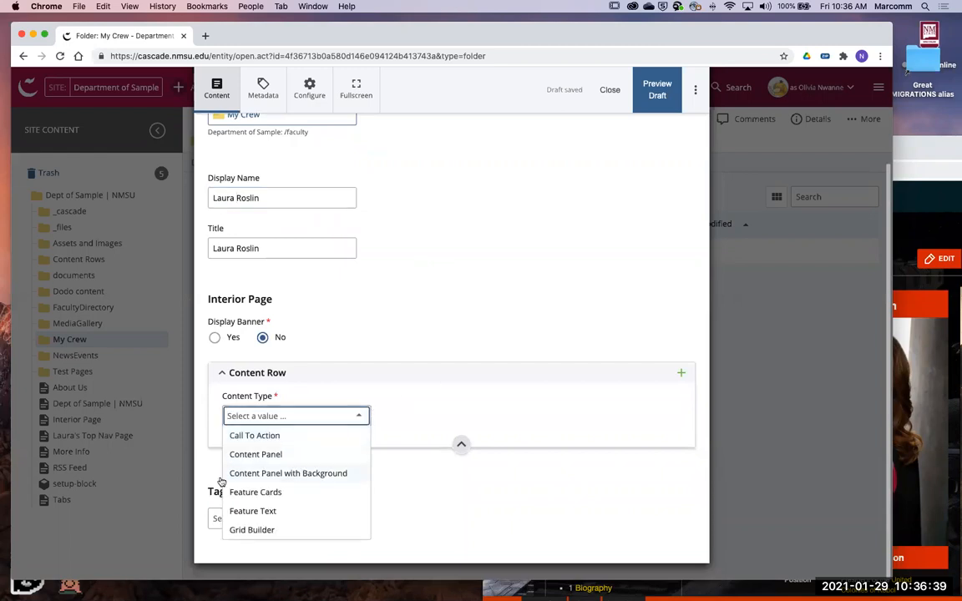
{"action": "left_click", "coordinate": [272, 512]}
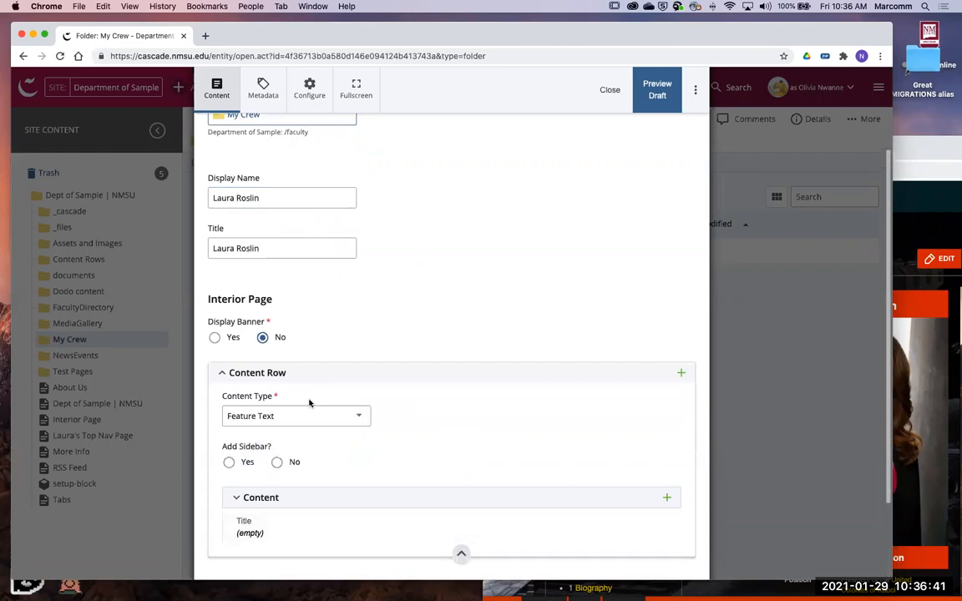
- Add a sidebar to the Feature Text row and set its links to Auto-generated
{"action": "scroll", "coordinate": [292, 401], "scroll_direction": "down", "scroll_amount": 2}
{"action": "scroll", "coordinate": [284, 408], "scroll_direction": "down", "scroll_amount": 3}
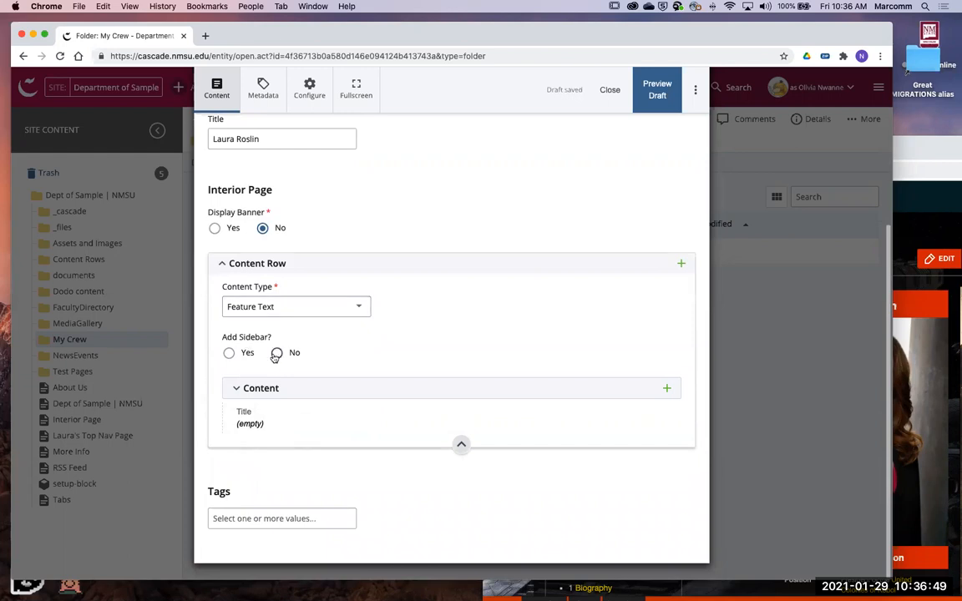
{"action": "left_click", "coordinate": [248, 354]}
{"action": "scroll", "coordinate": [326, 325], "scroll_direction": "down", "scroll_amount": 2}
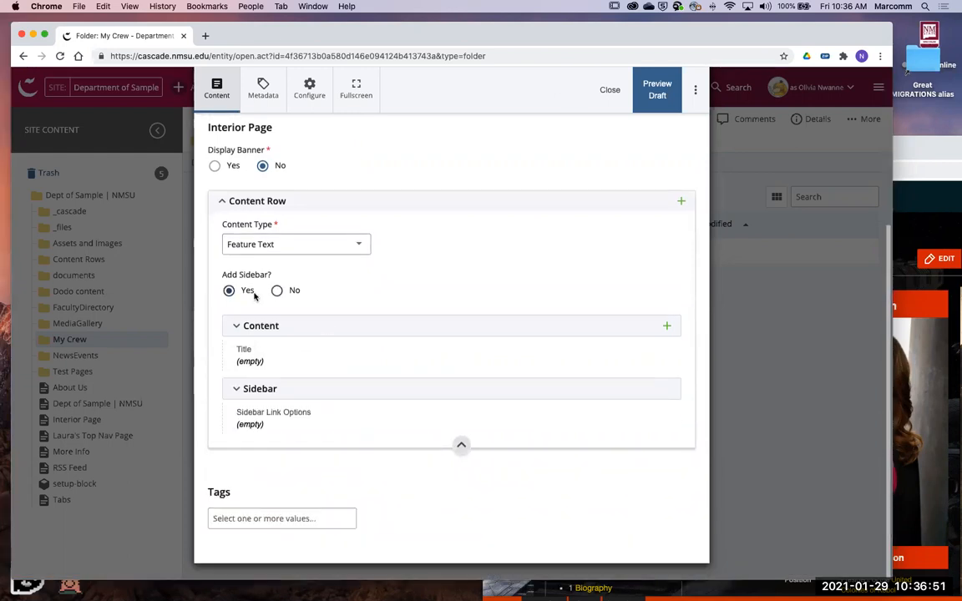
{"action": "left_click", "coordinate": [365, 399]}
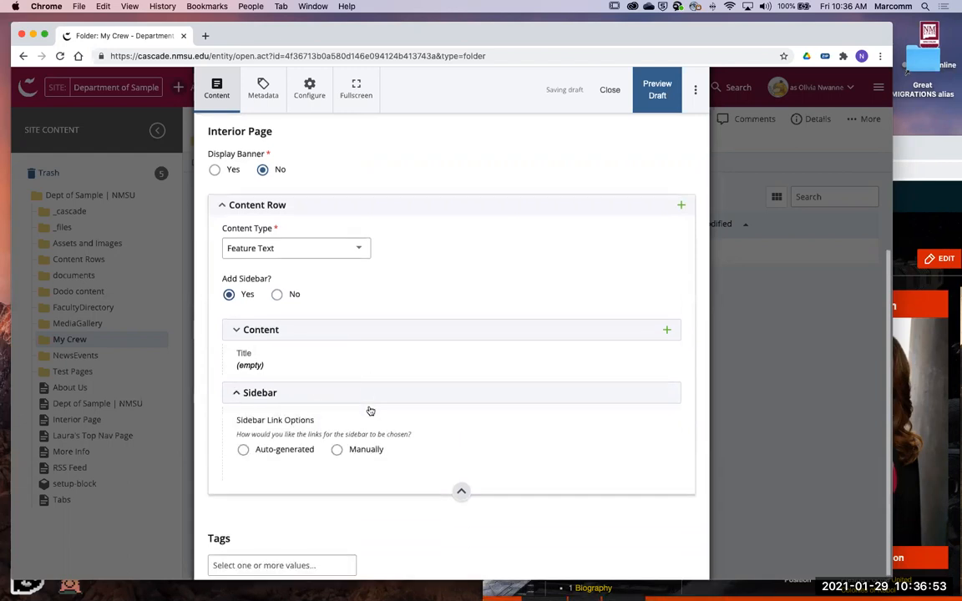
{"action": "left_click", "coordinate": [302, 454]}
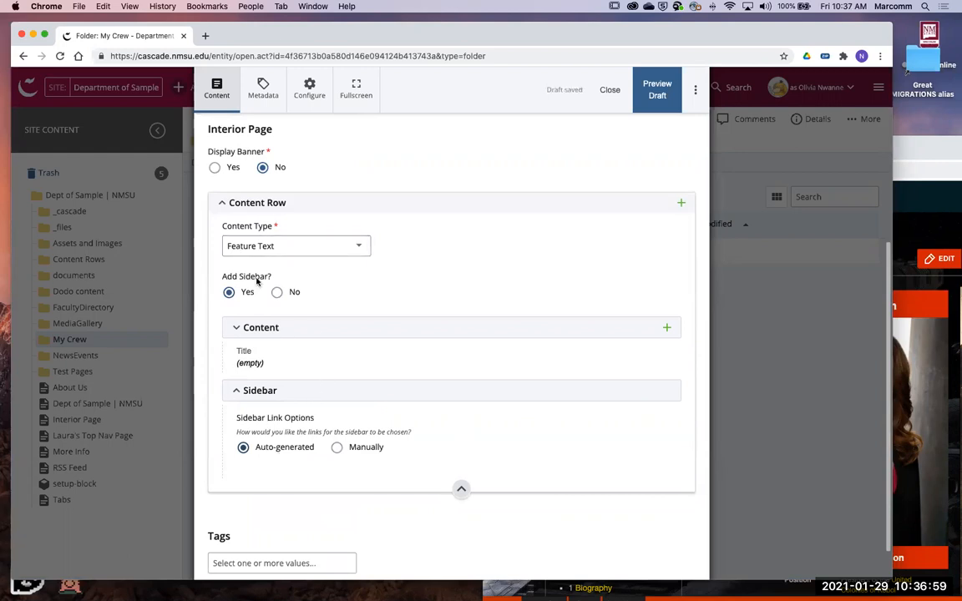
- Expand the row's content section and give it the title Laura Roslin
{"action": "left_click", "coordinate": [479, 324]}
{"action": "scroll", "coordinate": [543, 358], "scroll_direction": "down", "scroll_amount": 5}
{"action": "scroll", "coordinate": [568, 356], "scroll_direction": "up", "scroll_amount": 2}
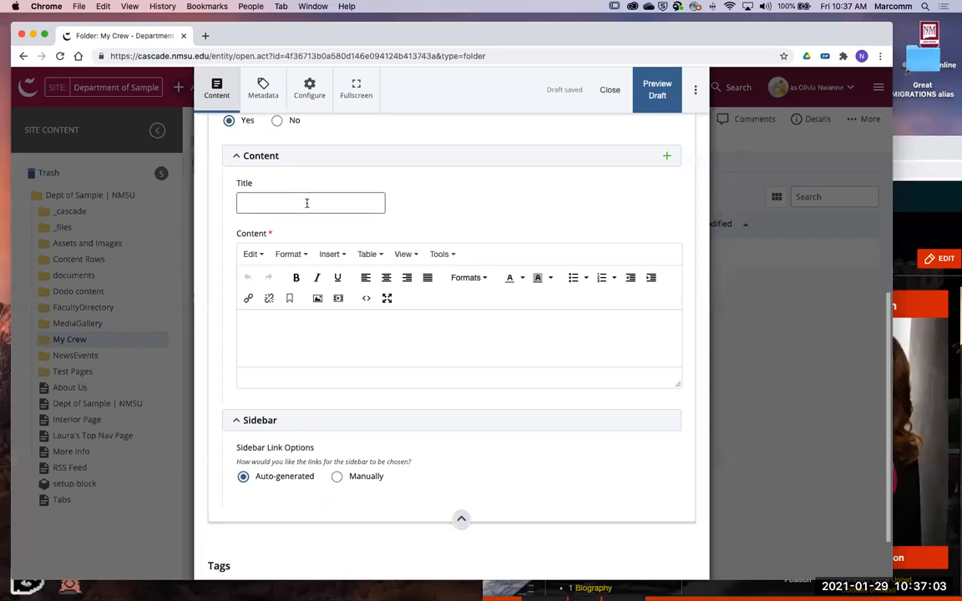
{"action": "left_click", "coordinate": [306, 203]}
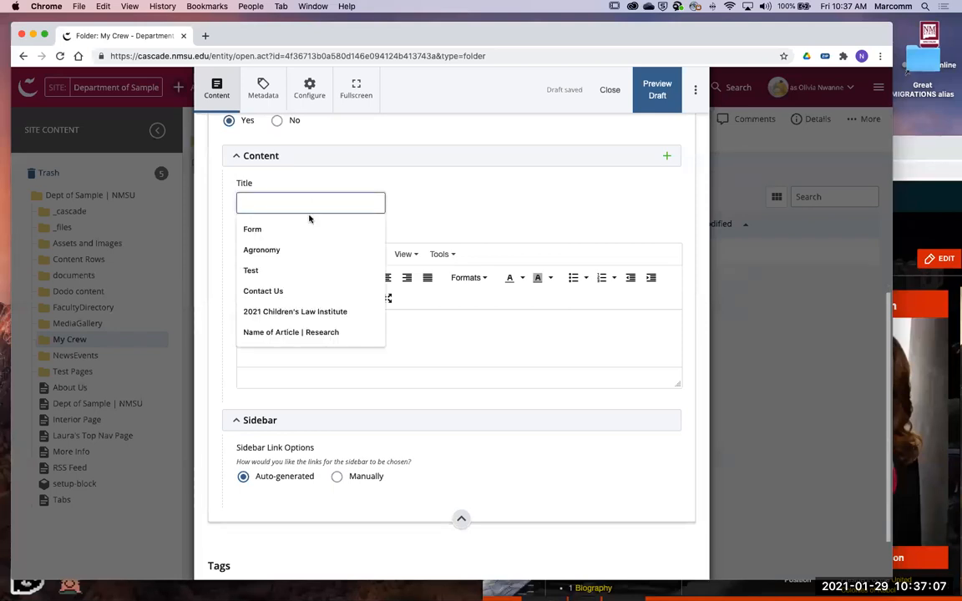
{"action": "key", "text": "super+v"}
{"action": "left_click", "coordinate": [418, 342]}
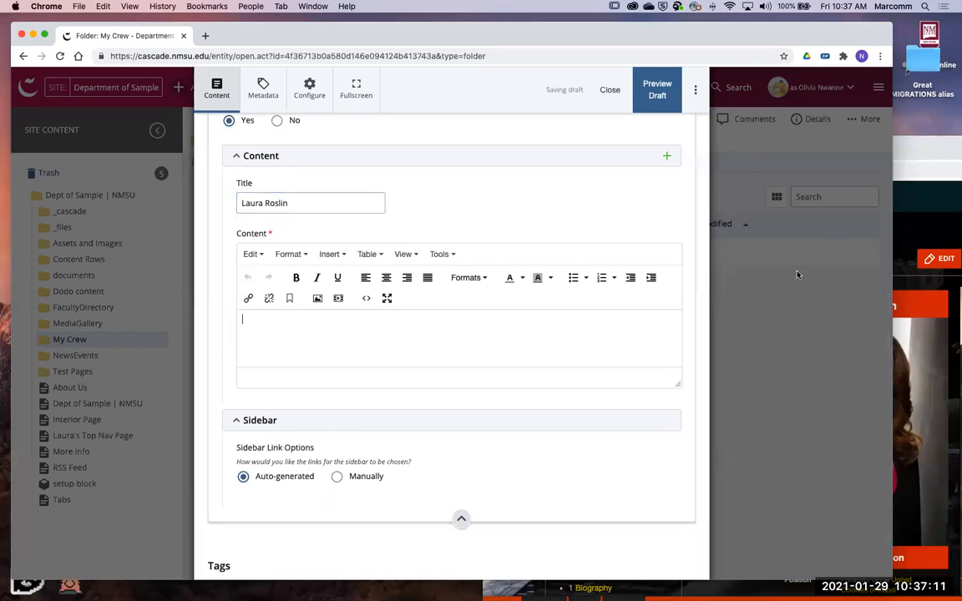
- Copy the opening quote and the two introductory paragraphs from the wiki article and paste them into the content editor
{"action": "left_click", "coordinate": [910, 276]}
{"action": "left_click_drag", "start_coordinate": [876, 155], "coordinate": [782, 118]}
{"action": "scroll", "coordinate": [563, 458], "scroll_direction": "down", "scroll_amount": 1}
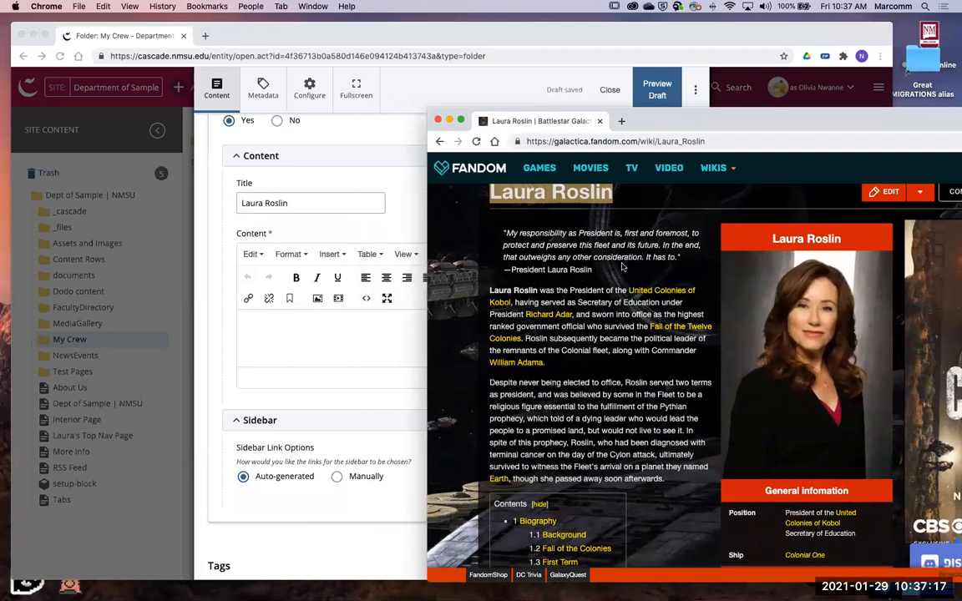
{"action": "triple_click", "coordinate": [519, 237]}
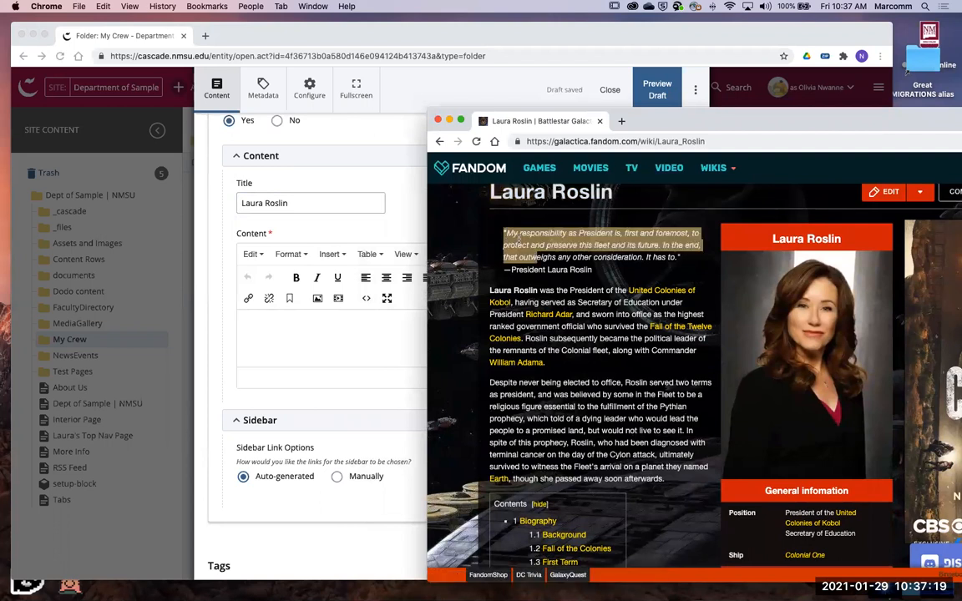
{"action": "left_click_drag", "start_coordinate": [518, 238], "coordinate": [662, 460]}
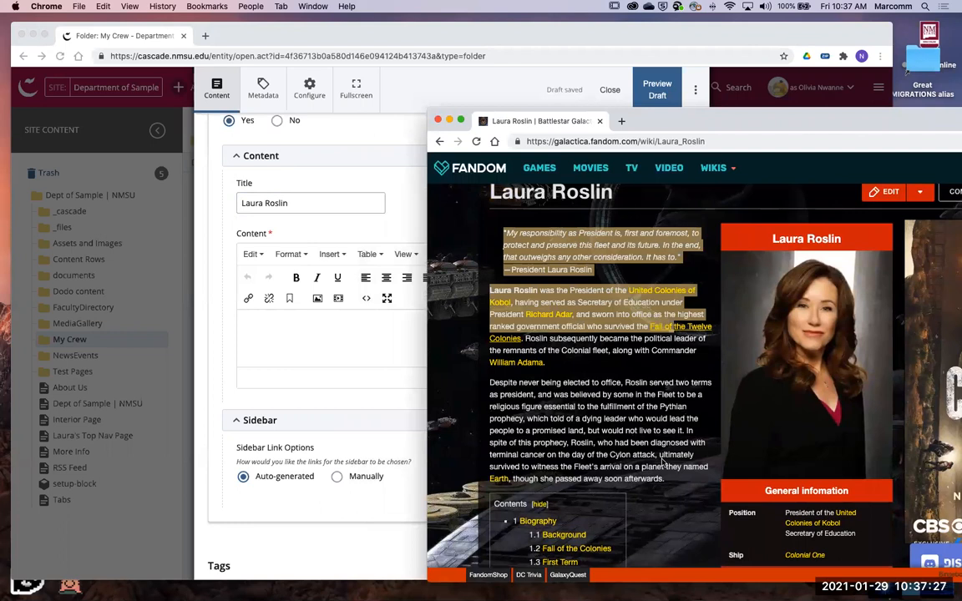
{"action": "left_click_drag", "start_coordinate": [663, 461], "coordinate": [657, 351]}
{"action": "left_click_drag", "start_coordinate": [547, 329], "coordinate": [637, 404]}
{"action": "key", "text": "super+c"}
{"action": "scroll", "coordinate": [642, 392], "scroll_direction": "up", "scroll_amount": 2}
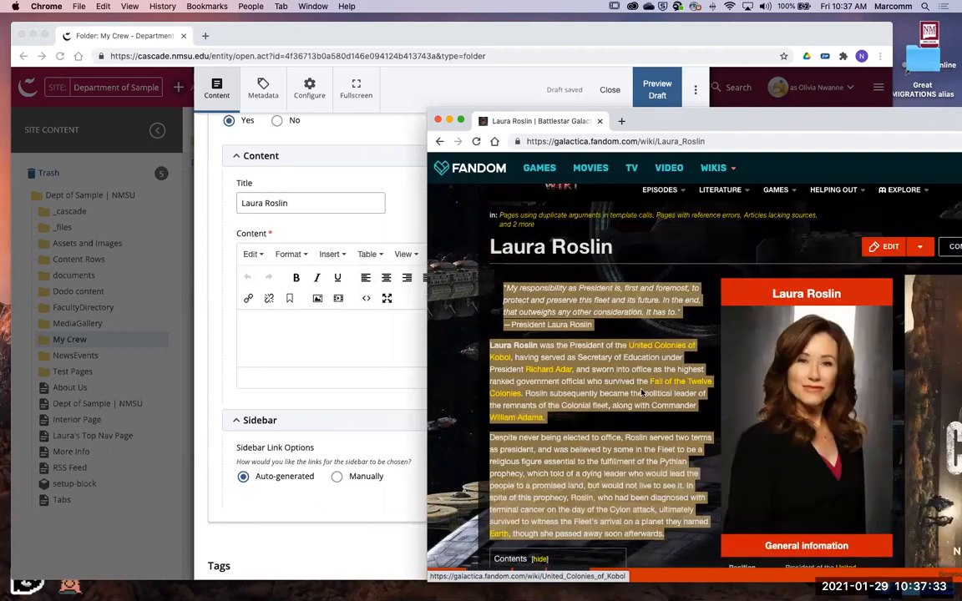
{"action": "right_click", "coordinate": [642, 393]}
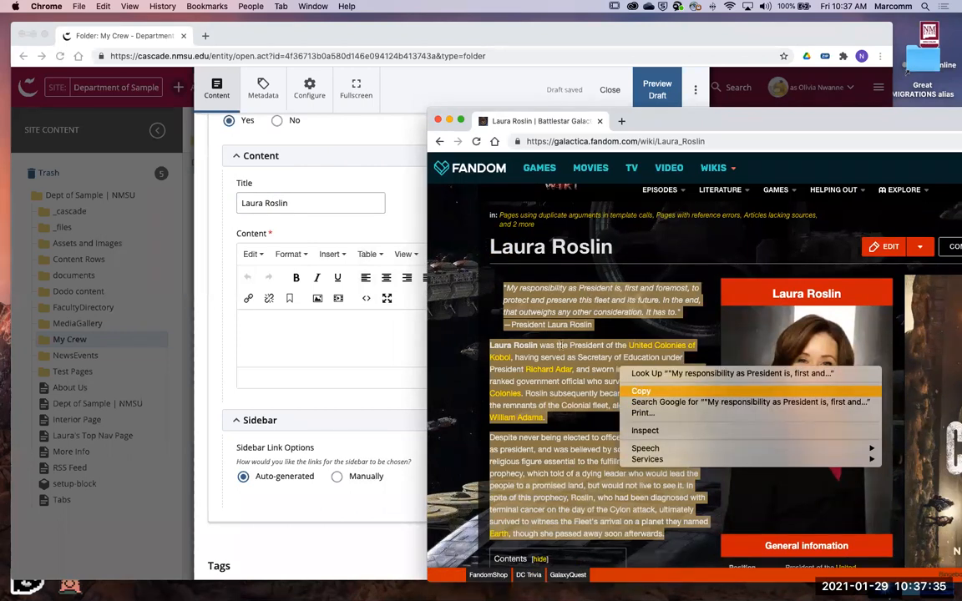
{"action": "left_click", "coordinate": [391, 339]}
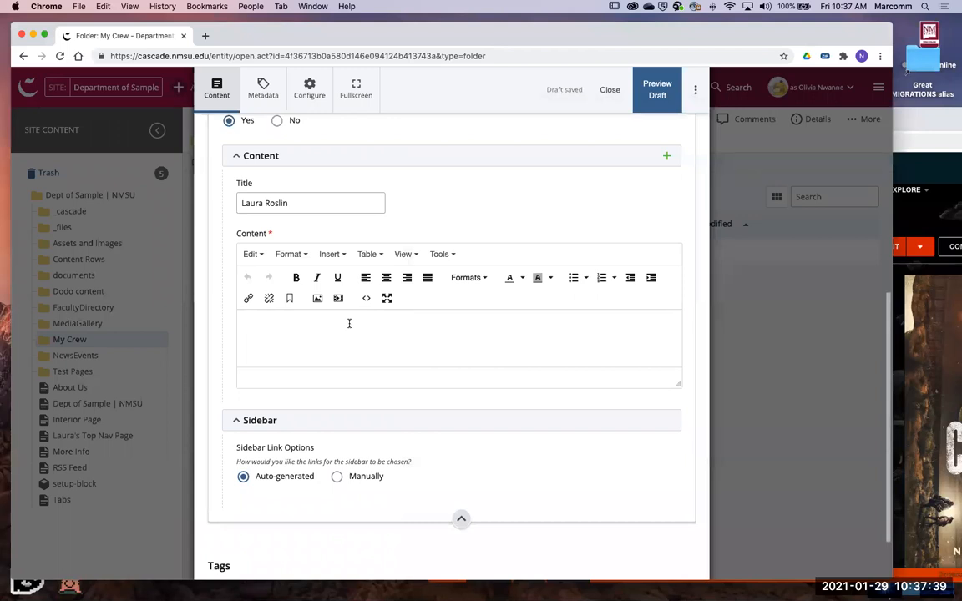
{"action": "key", "text": "super+v"}
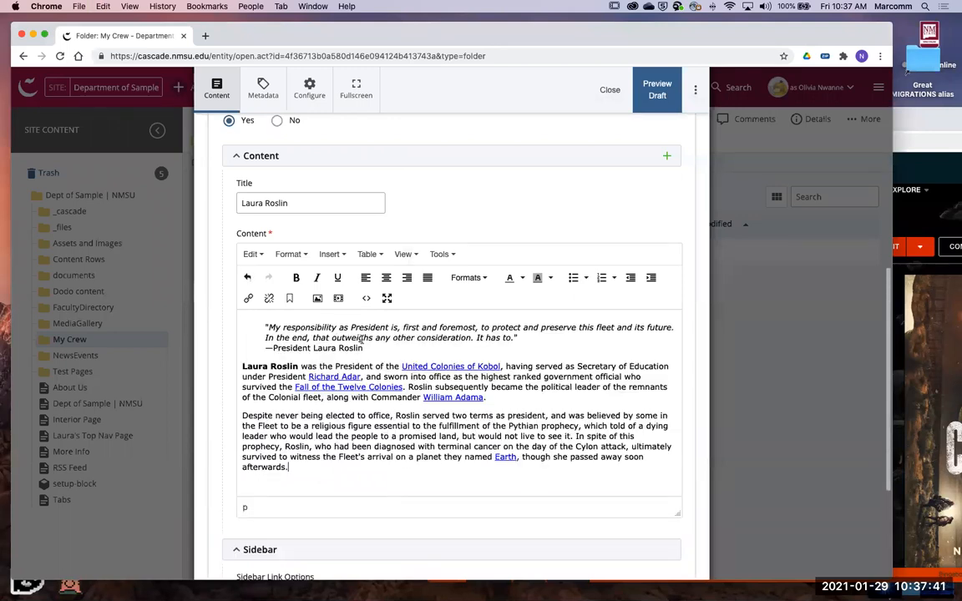
- Open the HTML source code of the pasted content and examine its markup
{"action": "left_click", "coordinate": [407, 349]}
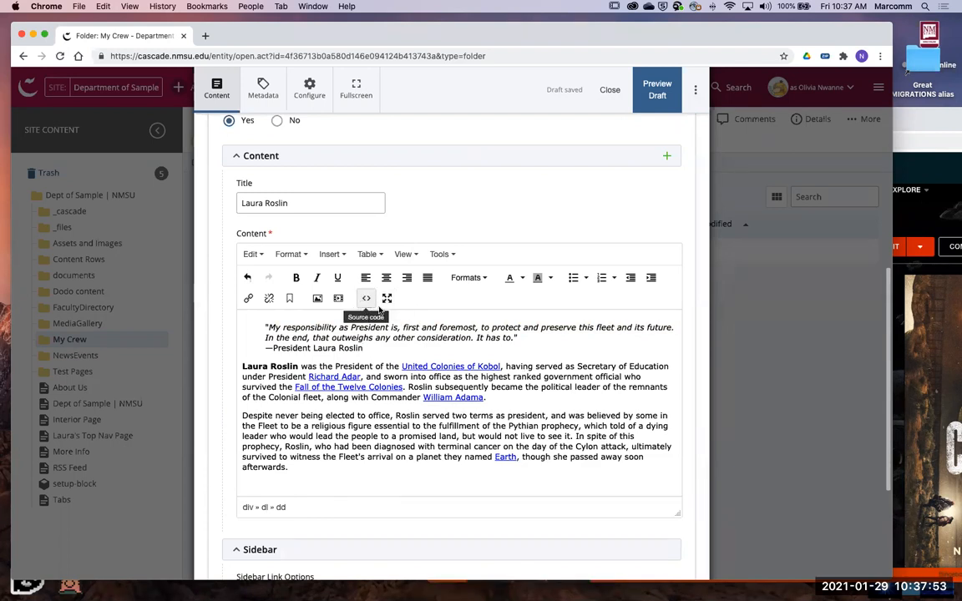
{"action": "key", "text": "super+a"}
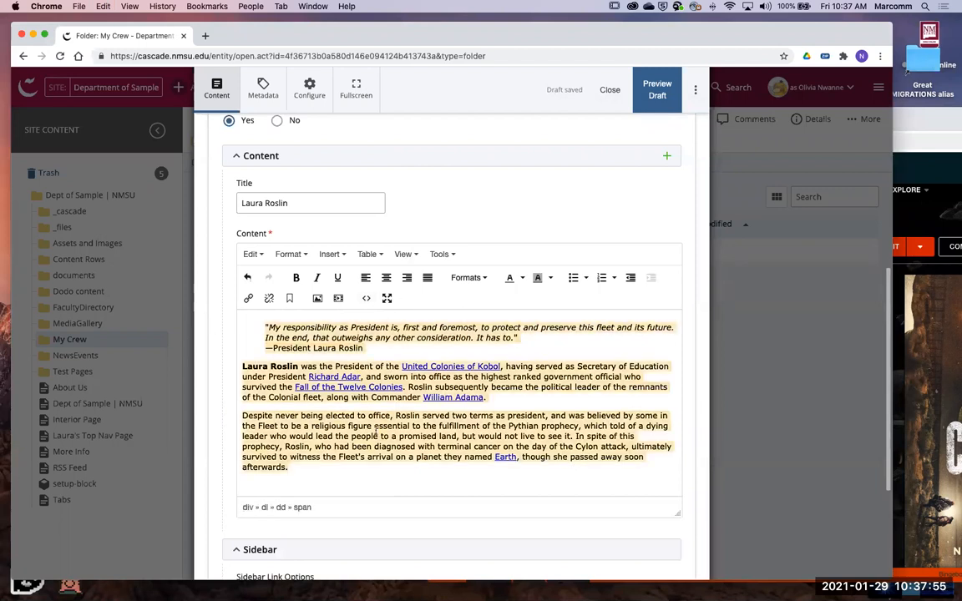
{"action": "left_click_drag", "start_coordinate": [372, 474], "coordinate": [251, 315]}
{"action": "left_click", "coordinate": [350, 319]}
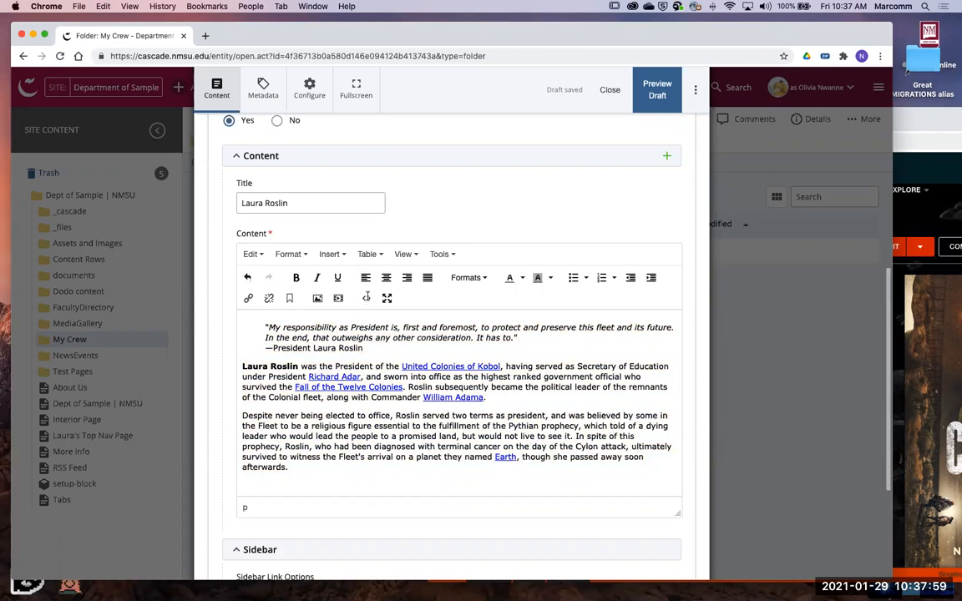
{"action": "left_click", "coordinate": [387, 299]}
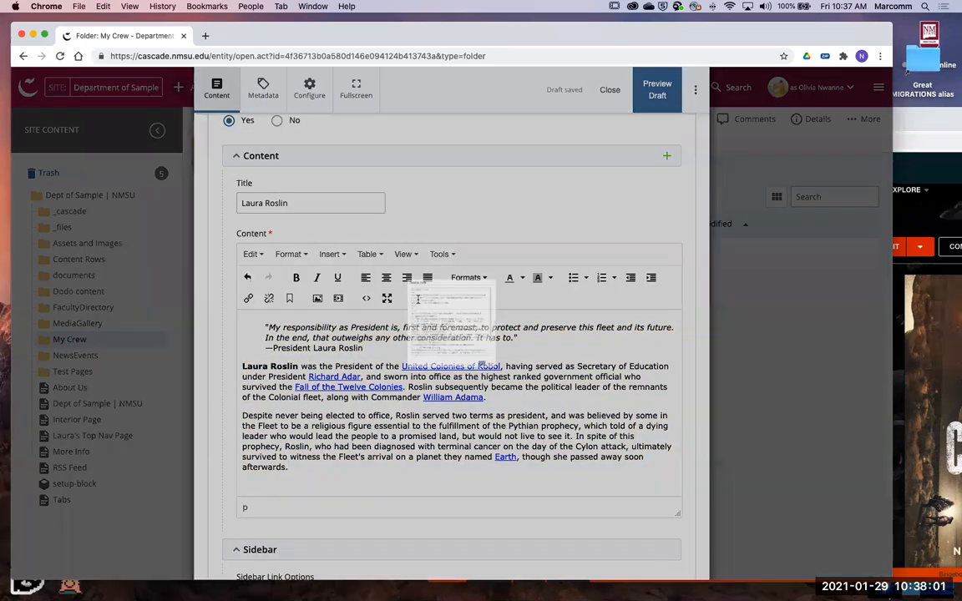
{"action": "scroll", "coordinate": [392, 262], "scroll_direction": "down", "scroll_amount": 1}
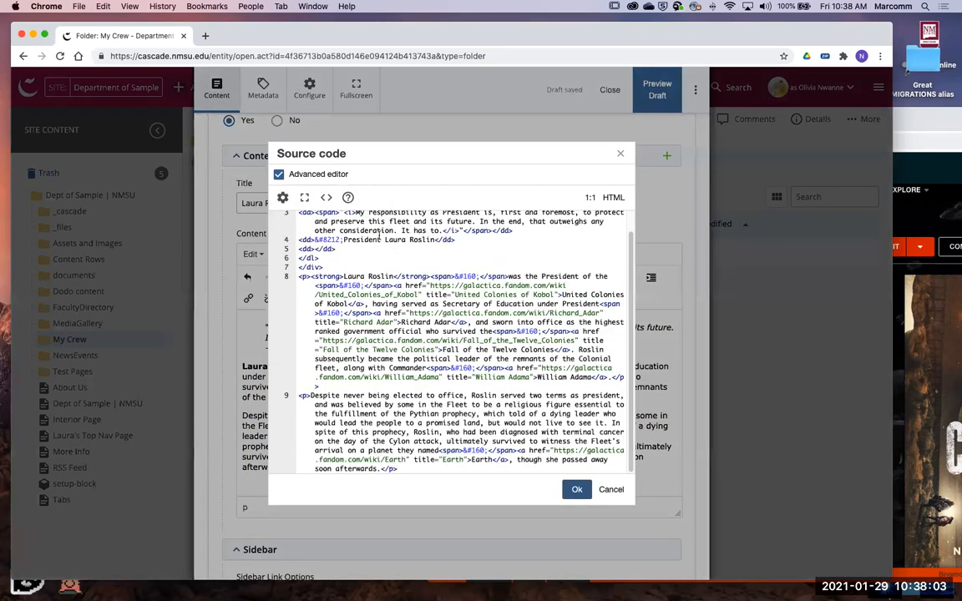
- Review the pasted content's HTML source, close it unchanged, and look over the row's content and sidebar settings
{"action": "scroll", "coordinate": [354, 276], "scroll_direction": "up", "scroll_amount": 1}
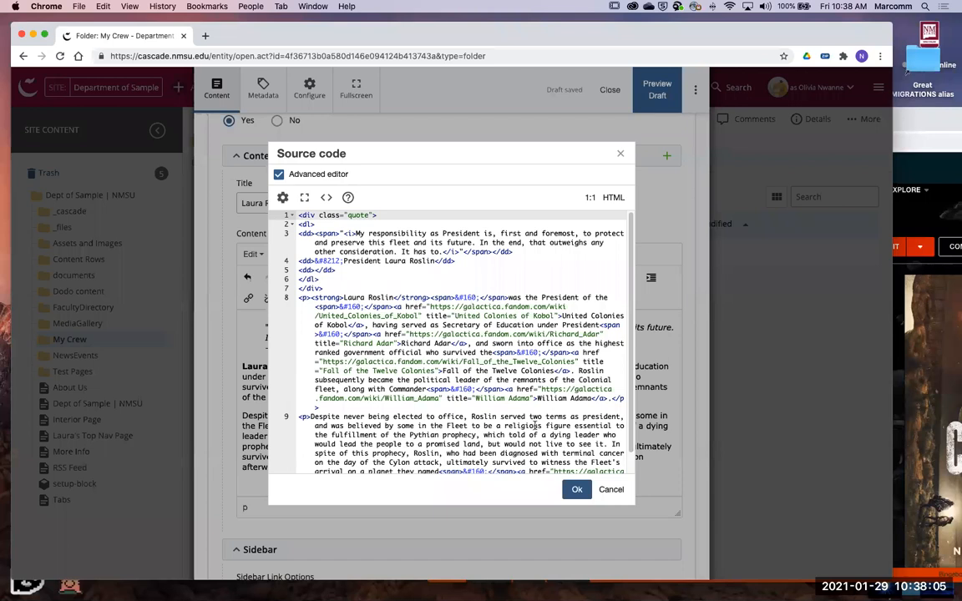
{"action": "scroll", "coordinate": [535, 425], "scroll_direction": "down", "scroll_amount": 1}
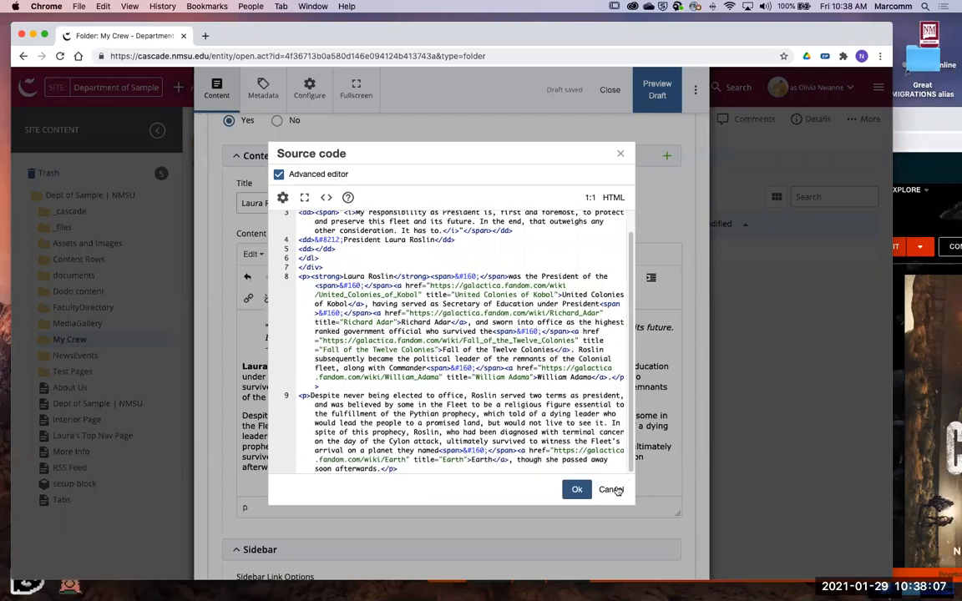
{"action": "scroll", "coordinate": [418, 410], "scroll_direction": "down", "scroll_amount": 1}
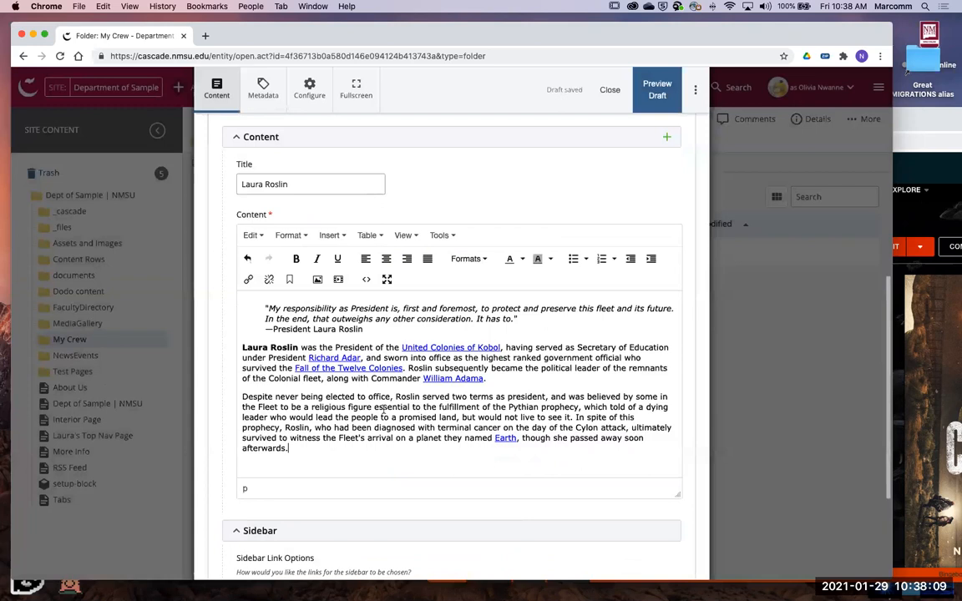
{"action": "scroll", "coordinate": [303, 356], "scroll_direction": "down", "scroll_amount": 1}
{"action": "scroll", "coordinate": [451, 434], "scroll_direction": "up", "scroll_amount": 2}
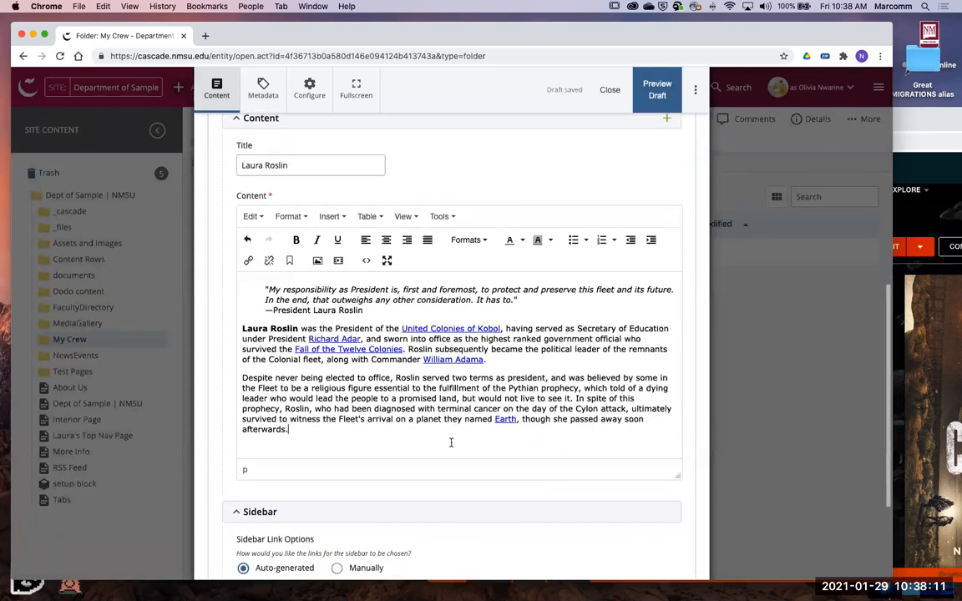
{"action": "scroll", "coordinate": [383, 294], "scroll_direction": "up", "scroll_amount": 2}
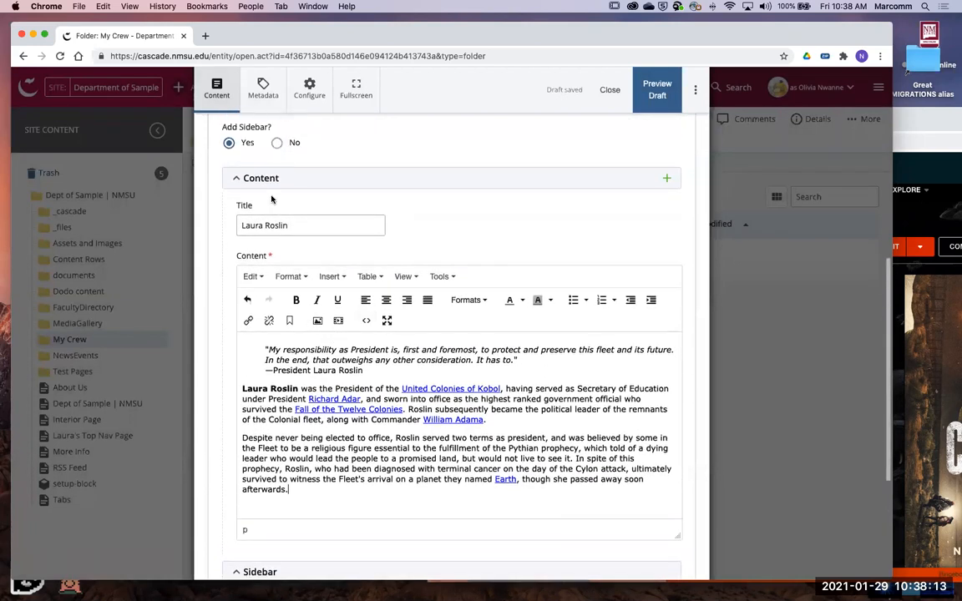
{"action": "scroll", "coordinate": [284, 261], "scroll_direction": "down", "scroll_amount": 3}
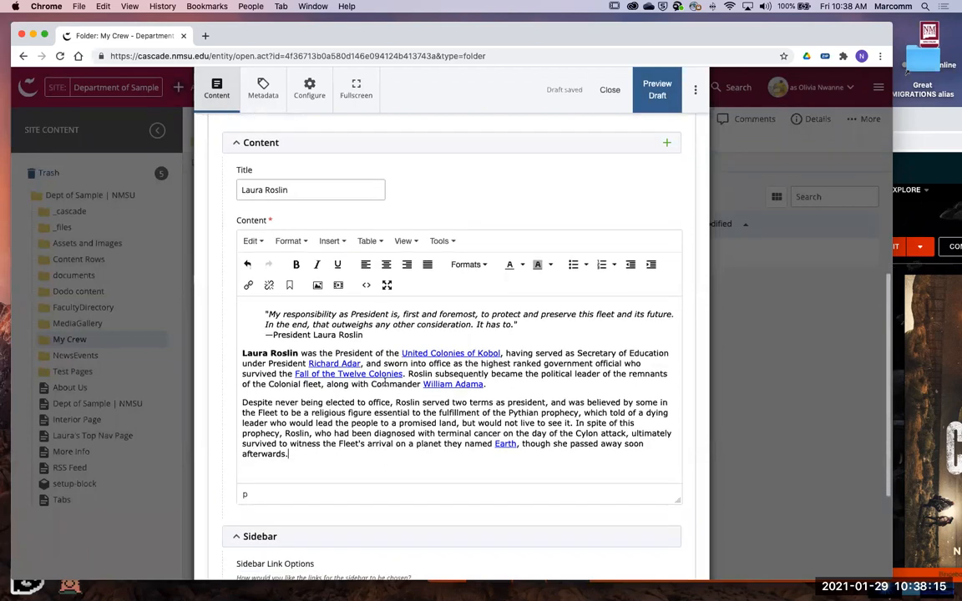
{"action": "scroll", "coordinate": [384, 380], "scroll_direction": "down", "scroll_amount": 5}
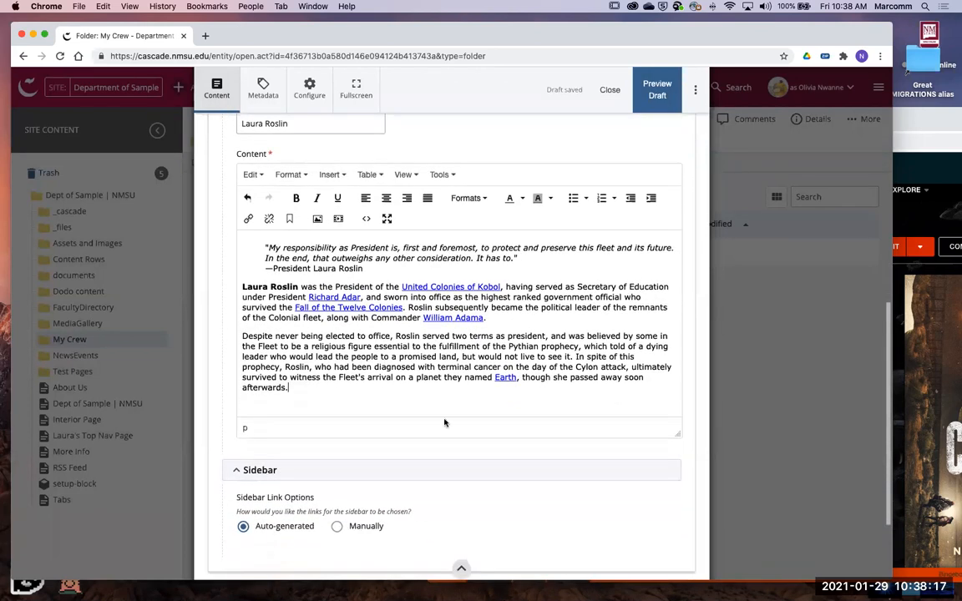
{"action": "scroll", "coordinate": [444, 403], "scroll_direction": "up", "scroll_amount": 15}
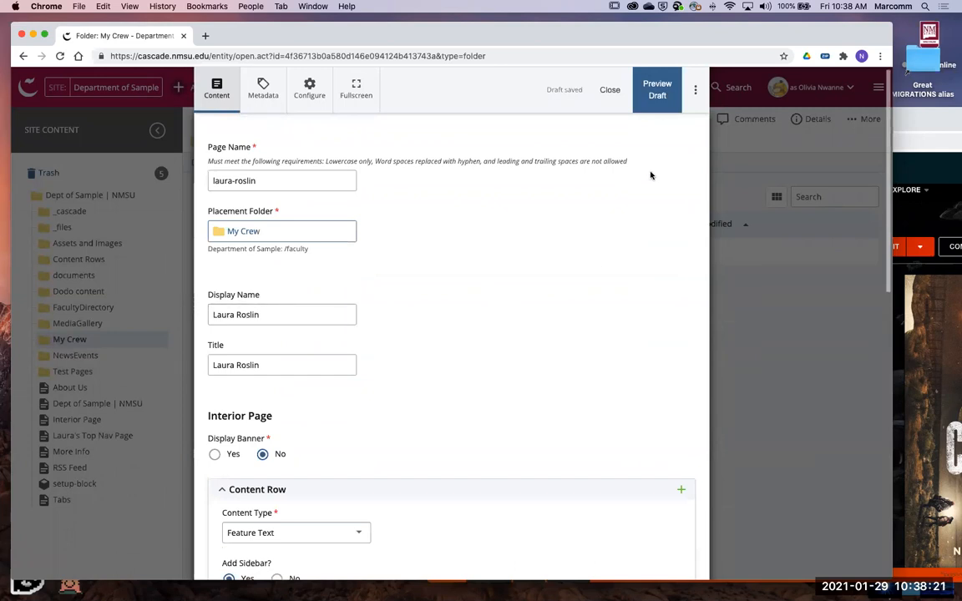
- Preview the Laura Roslin page draft and compare its layout with the original wiki article
{"action": "left_click", "coordinate": [653, 99]}
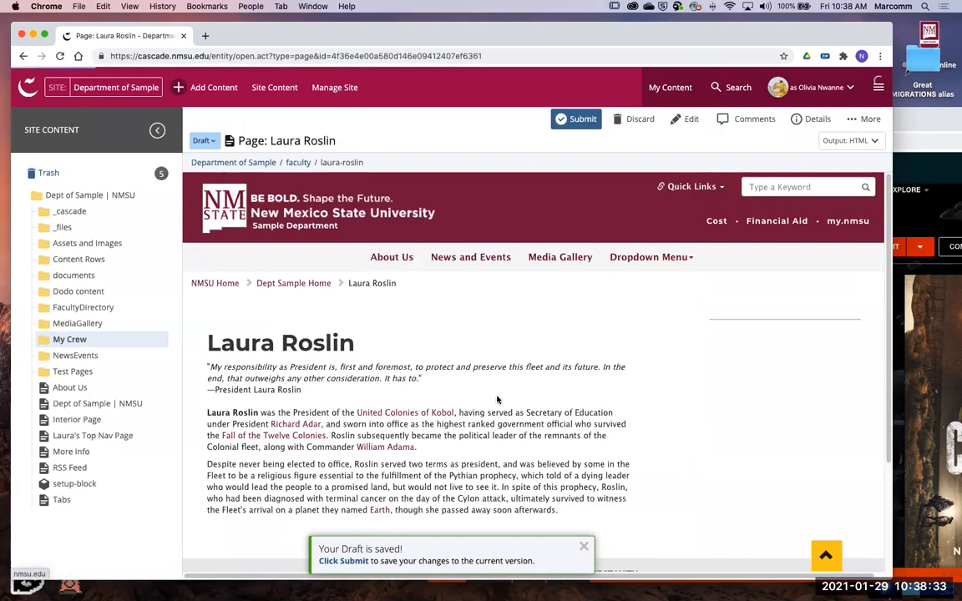
{"action": "scroll", "coordinate": [497, 400], "scroll_direction": "down", "scroll_amount": 3}
{"action": "scroll", "coordinate": [451, 368], "scroll_direction": "up", "scroll_amount": 3}
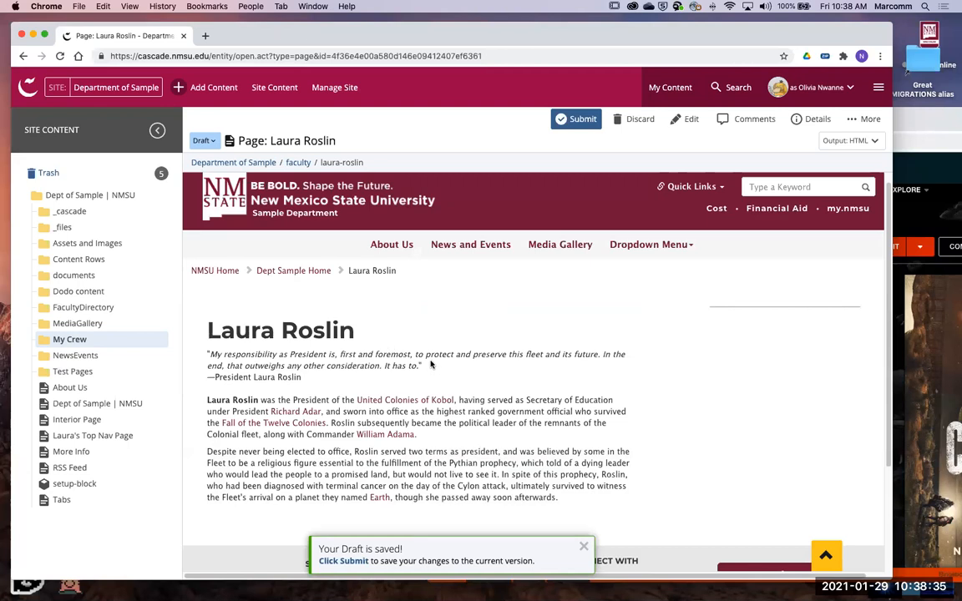
{"action": "scroll", "coordinate": [525, 367], "scroll_direction": "down", "scroll_amount": 1}
{"action": "scroll", "coordinate": [497, 368], "scroll_direction": "up", "scroll_amount": 1}
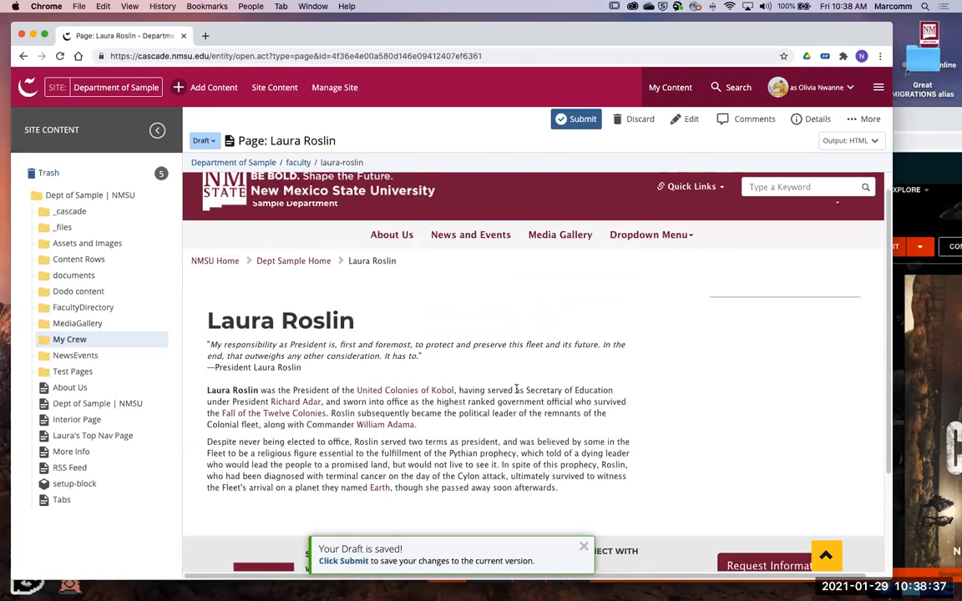
{"action": "left_click", "coordinate": [950, 112]}
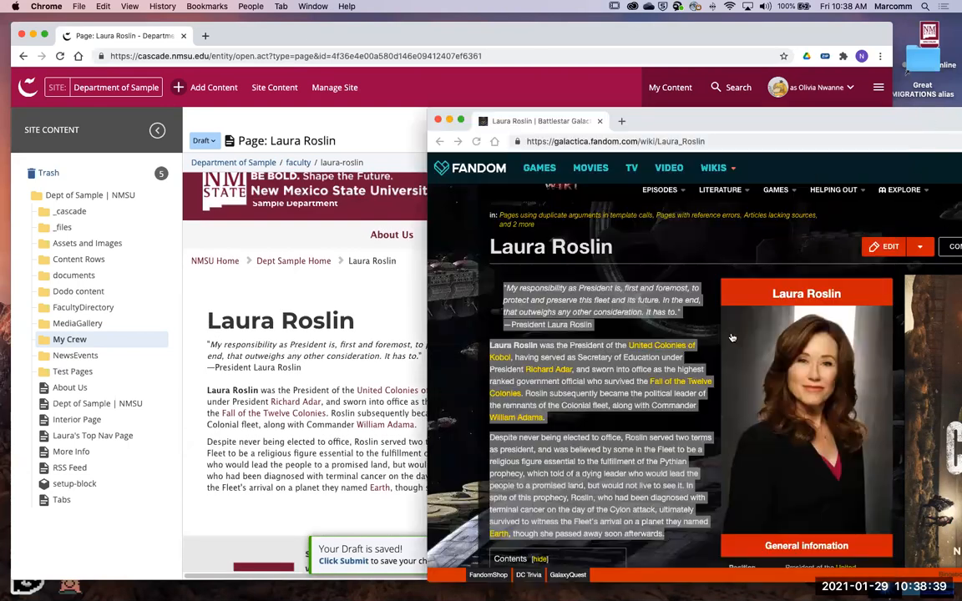
{"action": "left_click", "coordinate": [379, 316]}
{"action": "scroll", "coordinate": [492, 384], "scroll_direction": "down", "scroll_amount": 1}
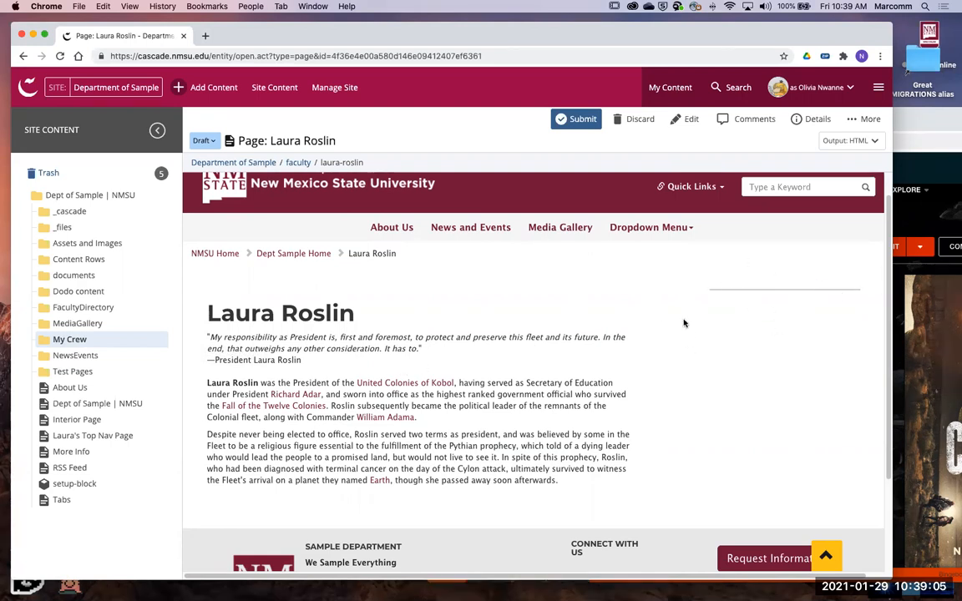
{"action": "scroll", "coordinate": [440, 310], "scroll_direction": "up", "scroll_amount": 2}
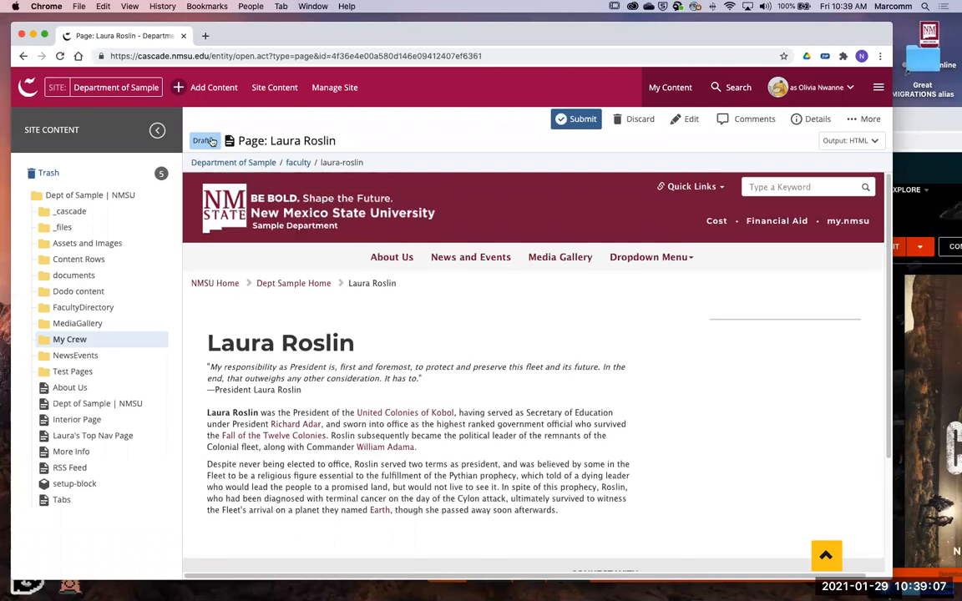
- Submit the Laura Roslin draft and check the resulting page's text and sidebar
{"action": "left_click", "coordinate": [582, 121]}
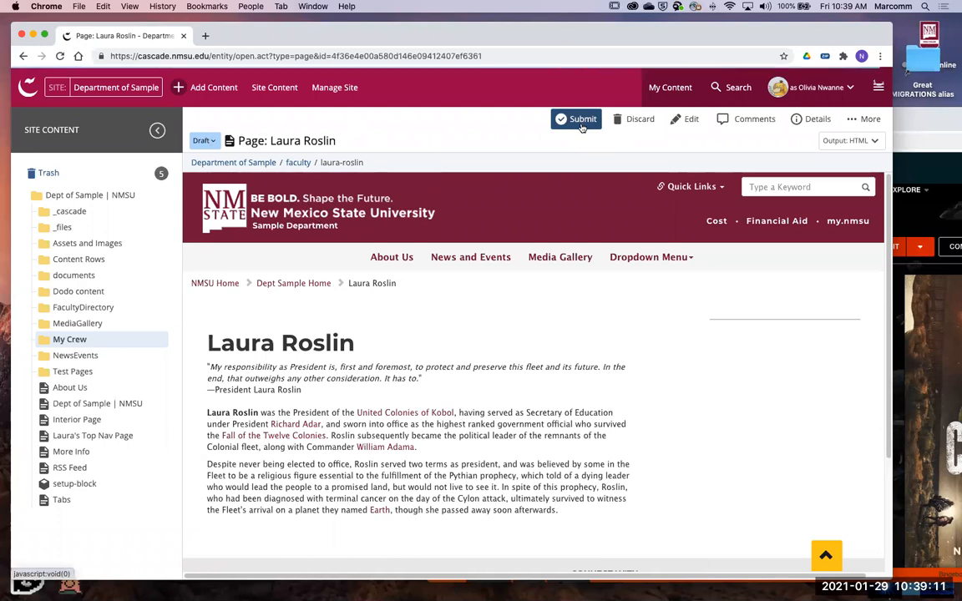
{"action": "left_click", "coordinate": [392, 248]}
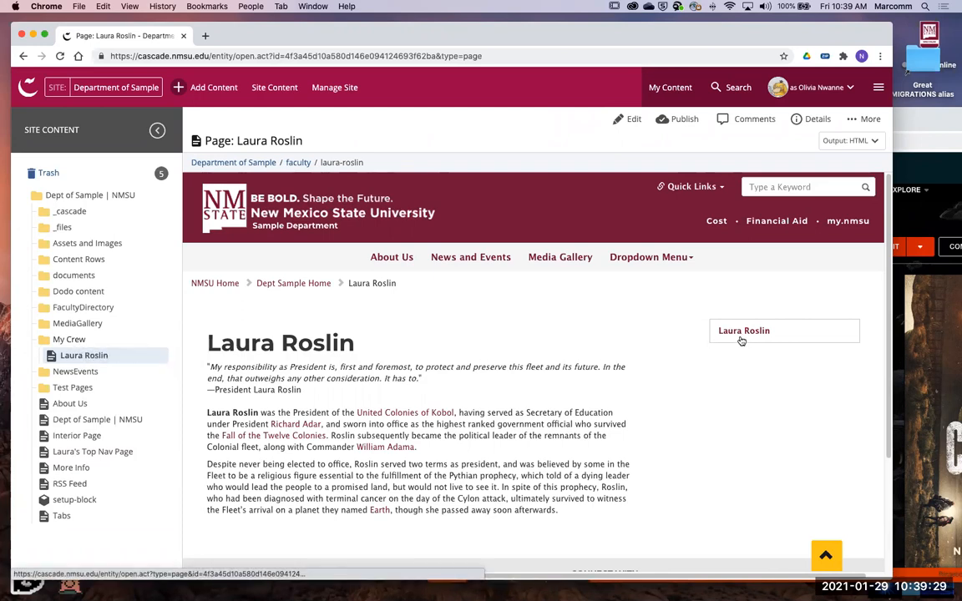
{"action": "scroll", "coordinate": [726, 328], "scroll_direction": "down", "scroll_amount": 1}
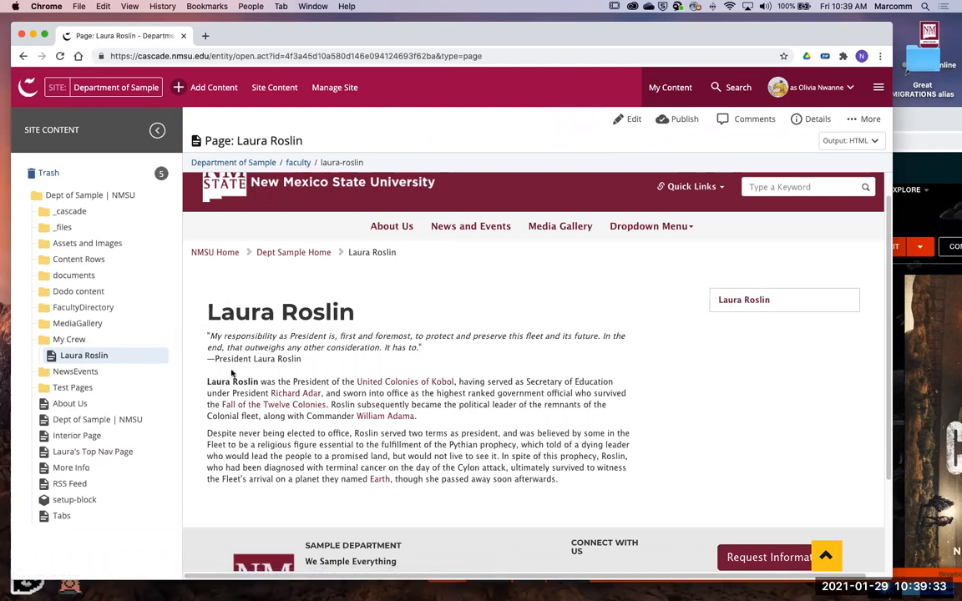
{"action": "scroll", "coordinate": [356, 357], "scroll_direction": "up", "scroll_amount": 1}
{"action": "scroll", "coordinate": [498, 327], "scroll_direction": "down", "scroll_amount": 3}
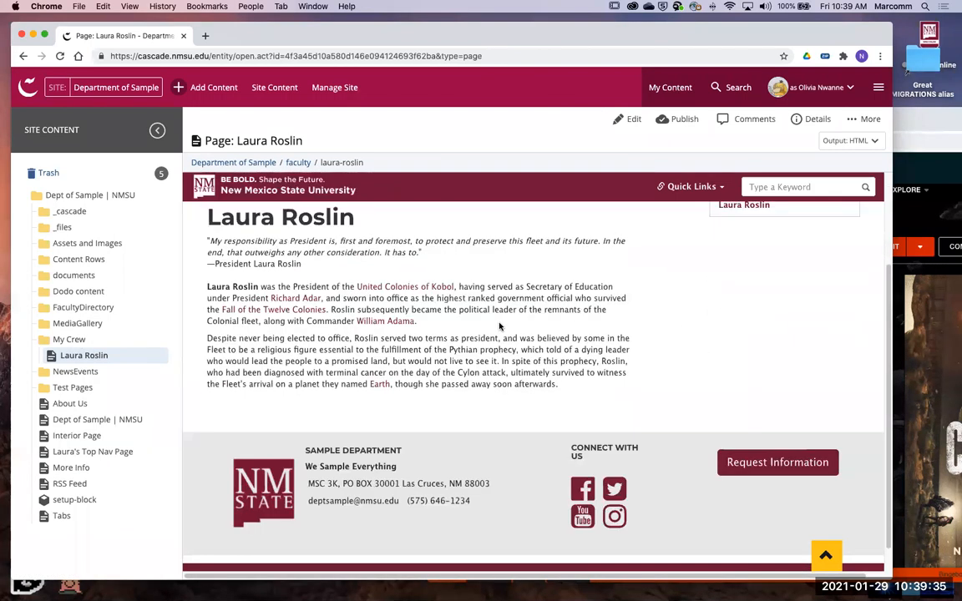
{"action": "scroll", "coordinate": [519, 352], "scroll_direction": "up", "scroll_amount": 3}
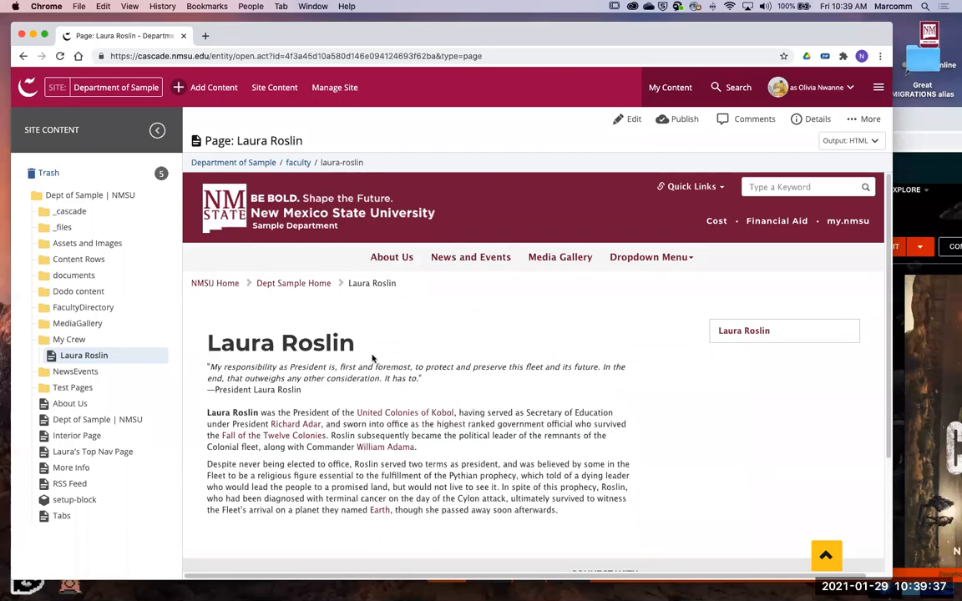
{"action": "scroll", "coordinate": [511, 327], "scroll_direction": "down", "scroll_amount": 1}
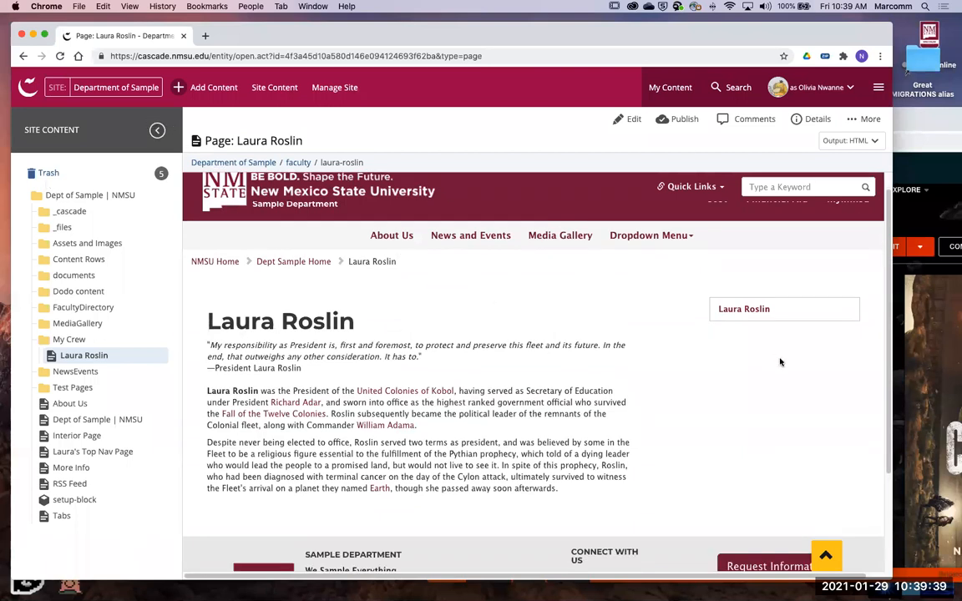
- Start a new page of the Interior Page type in the Department of Sample site
{"action": "left_click", "coordinate": [215, 88]}
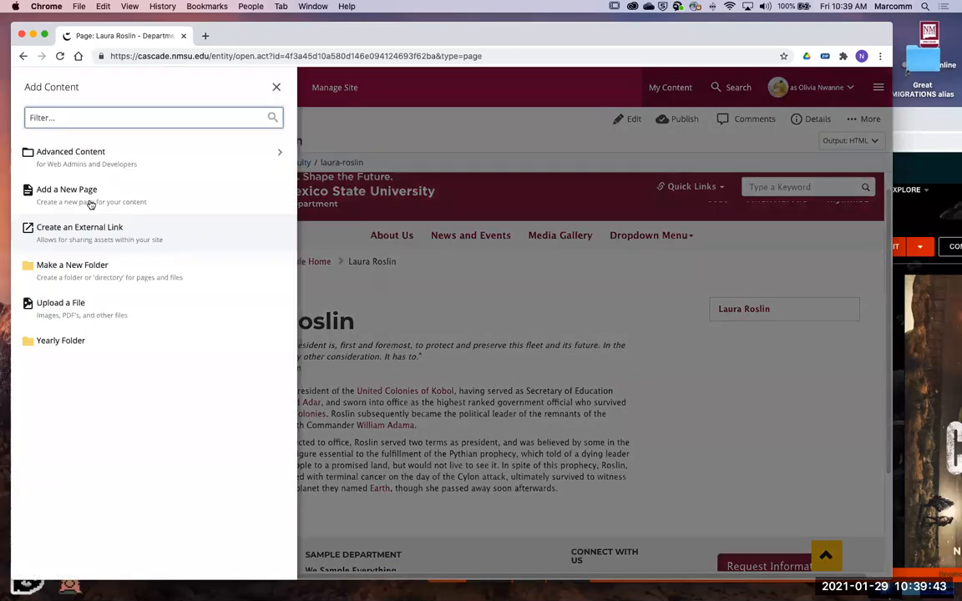
{"action": "left_click", "coordinate": [91, 203]}
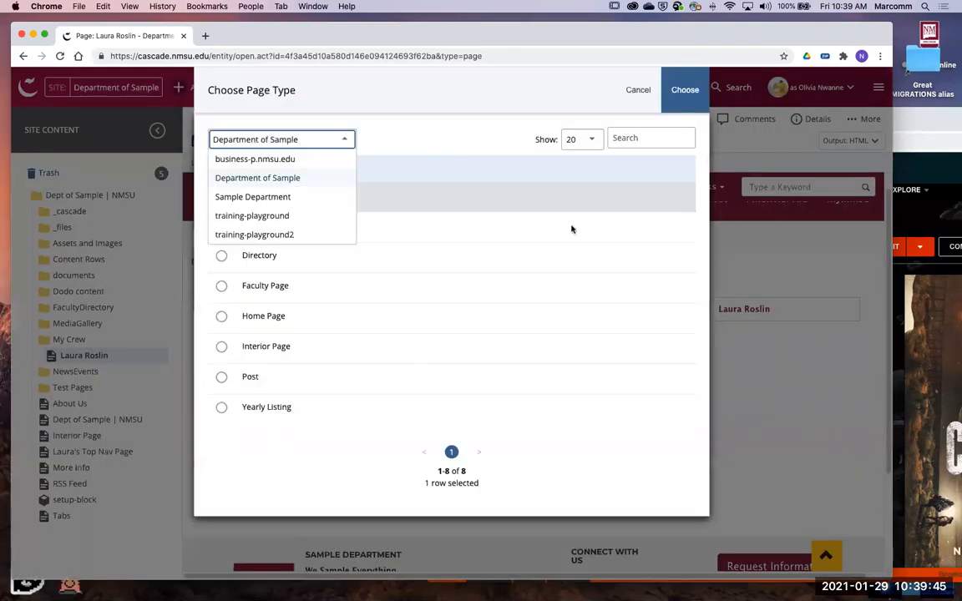
{"action": "left_click", "coordinate": [263, 344]}
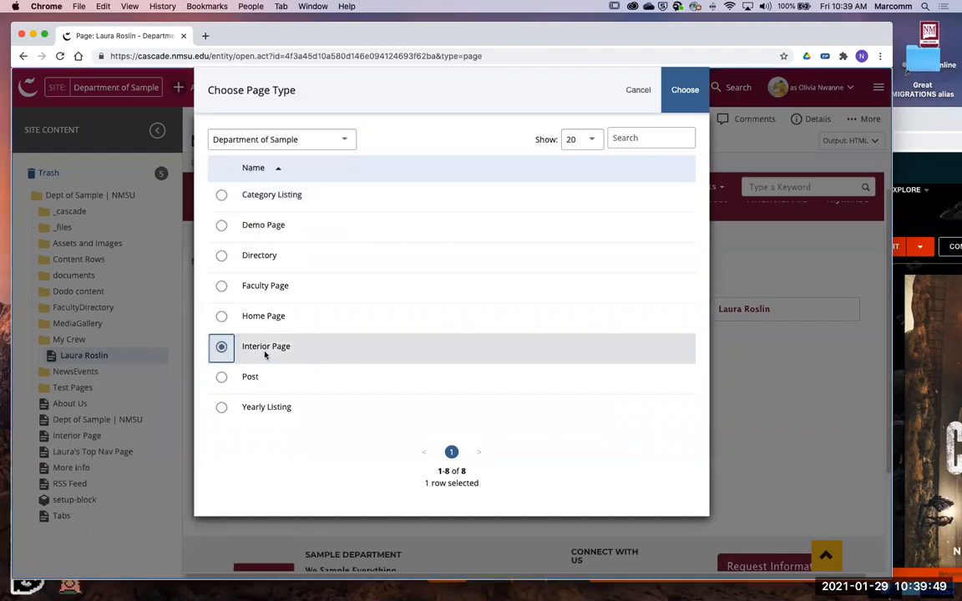
{"action": "left_click", "coordinate": [680, 94]}
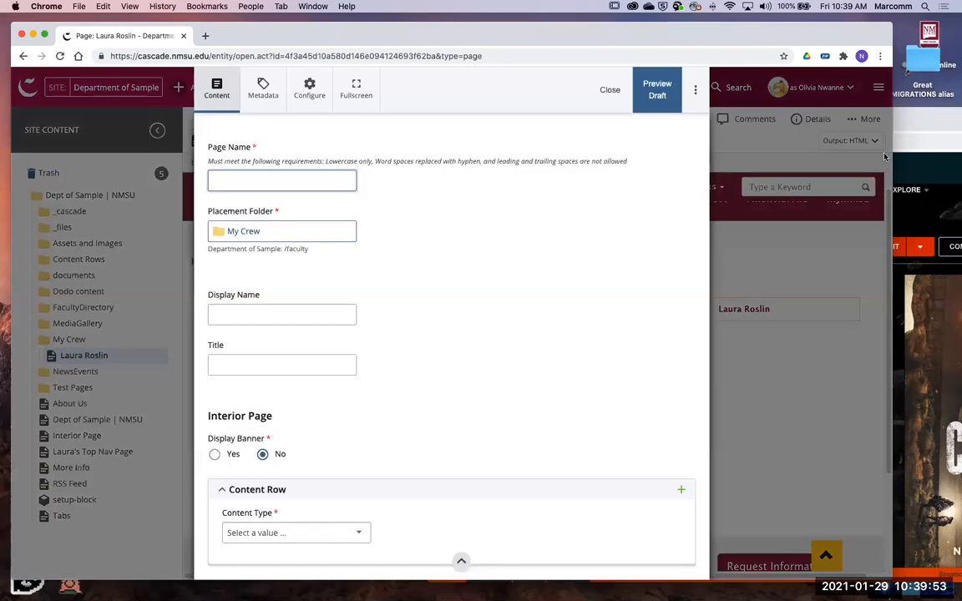
- Switch to the wiki browser window and open the Gaius Baltar article from the Laura Roslin article
{"action": "left_click", "coordinate": [903, 158]}
{"action": "scroll", "coordinate": [585, 376], "scroll_direction": "down", "scroll_amount": 2}
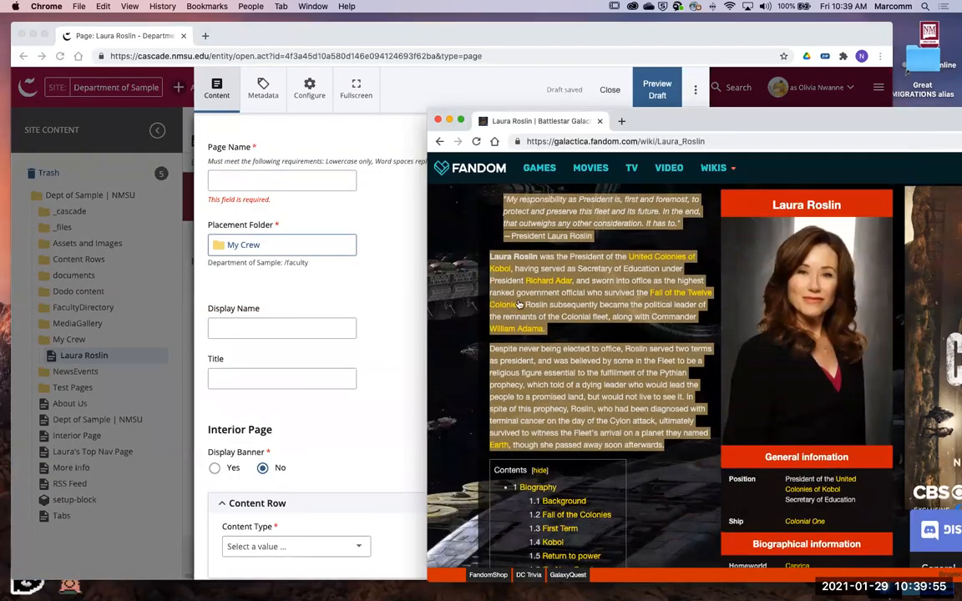
{"action": "scroll", "coordinate": [535, 334], "scroll_direction": "up", "scroll_amount": 1}
{"action": "left_click", "coordinate": [568, 389]}
{"action": "scroll", "coordinate": [645, 420], "scroll_direction": "down", "scroll_amount": 2}
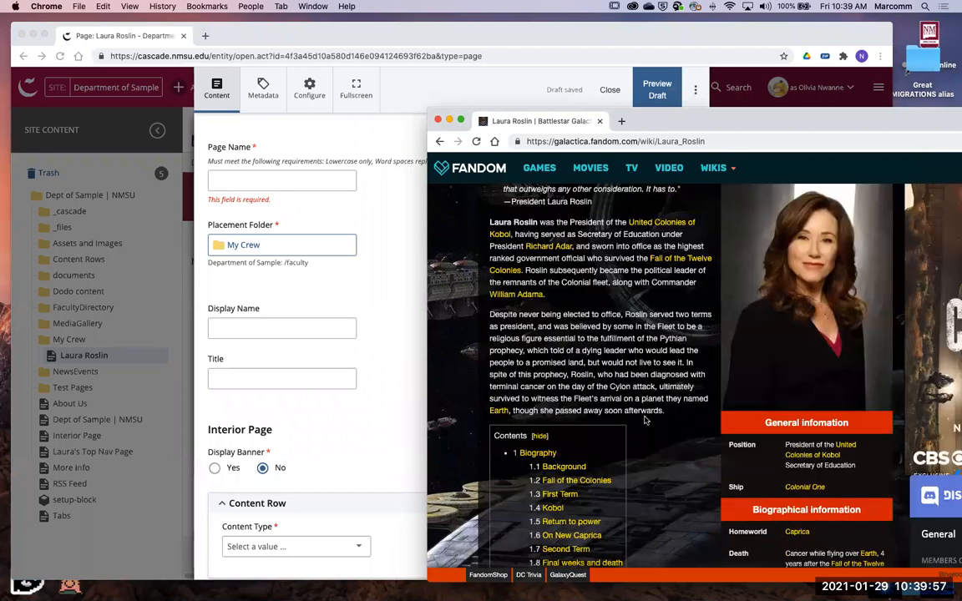
{"action": "scroll", "coordinate": [645, 420], "scroll_direction": "down", "scroll_amount": 10}
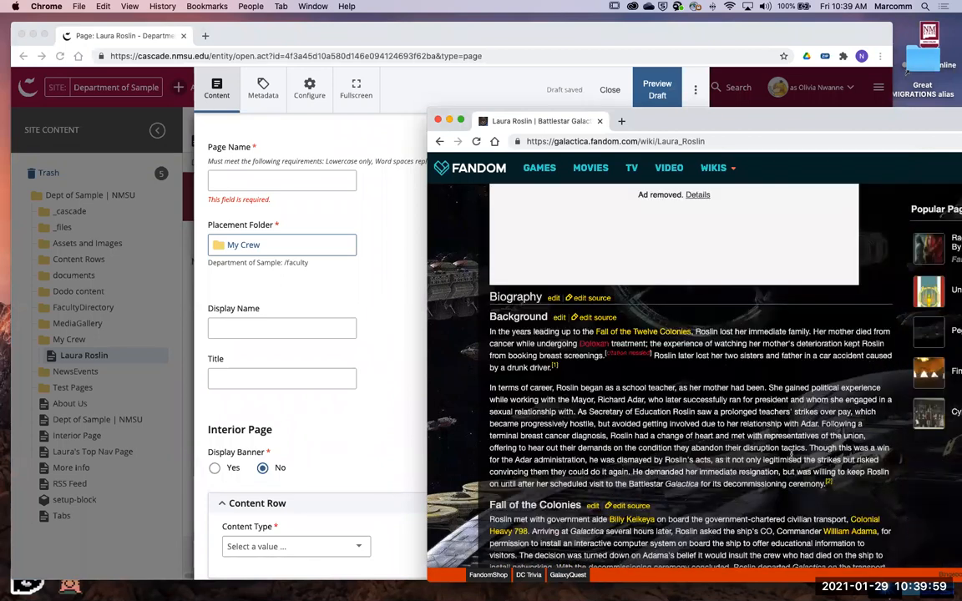
{"action": "scroll", "coordinate": [790, 452], "scroll_direction": "down", "scroll_amount": 3}
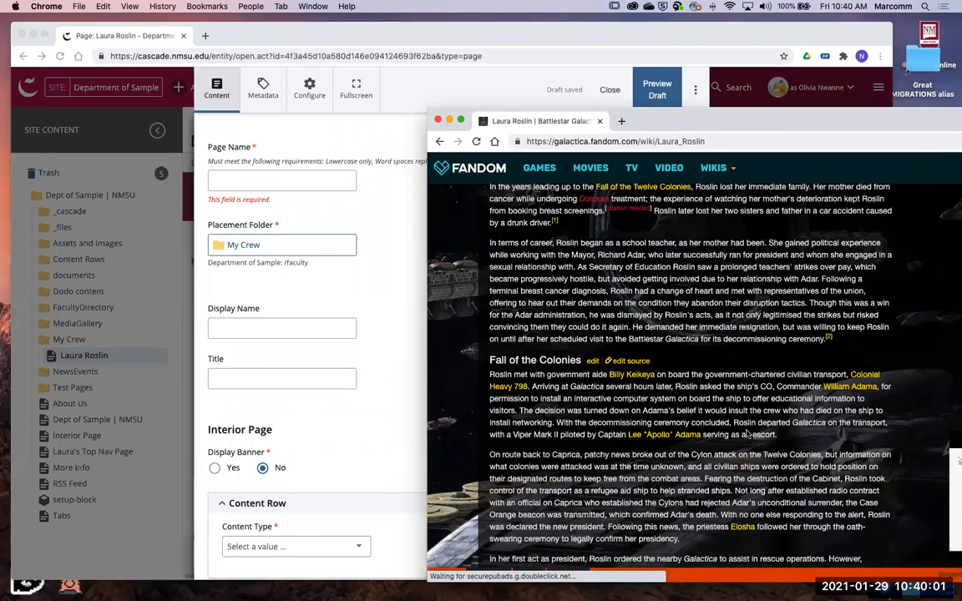
{"action": "scroll", "coordinate": [785, 319], "scroll_direction": "down", "scroll_amount": 2}
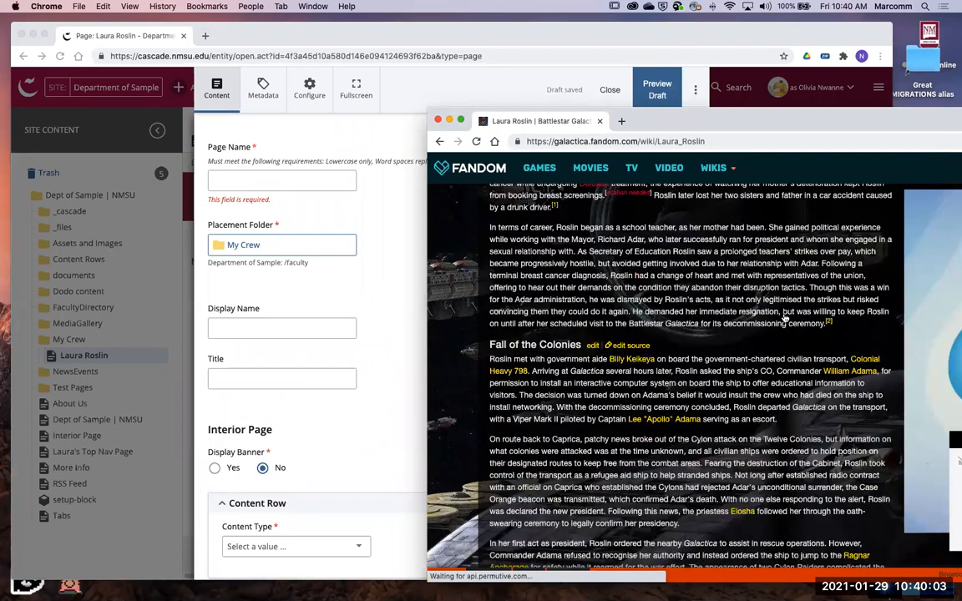
{"action": "scroll", "coordinate": [785, 315], "scroll_direction": "down", "scroll_amount": 8}
{"action": "left_click", "coordinate": [785, 314]}
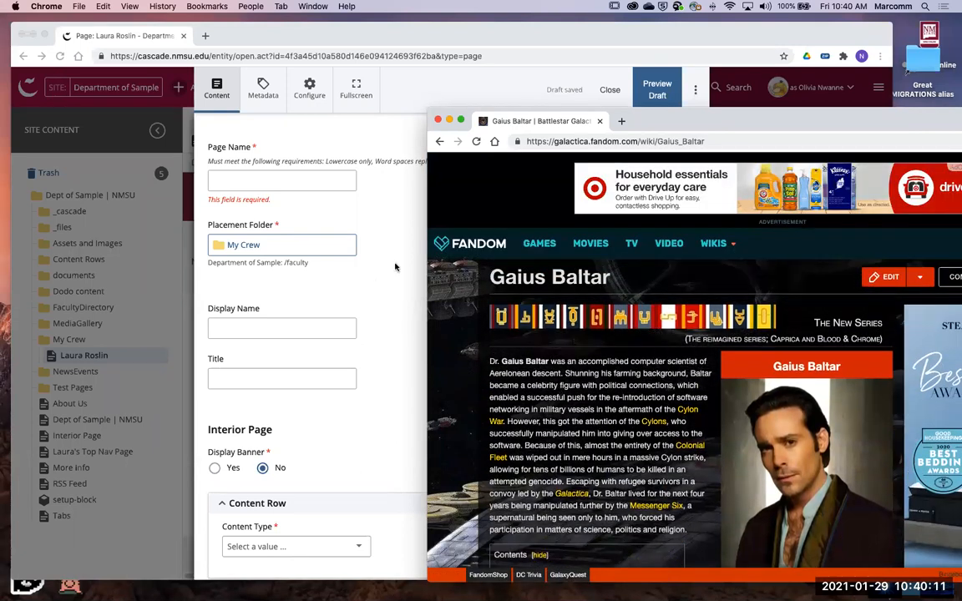
- Copy the heading Gaius Baltar from the wiki article and paste it as the new page's Page Name
{"action": "left_click_drag", "start_coordinate": [487, 278], "coordinate": [609, 279]}
{"action": "left_click", "coordinate": [486, 279]}
{"action": "right_click", "coordinate": [517, 274]}
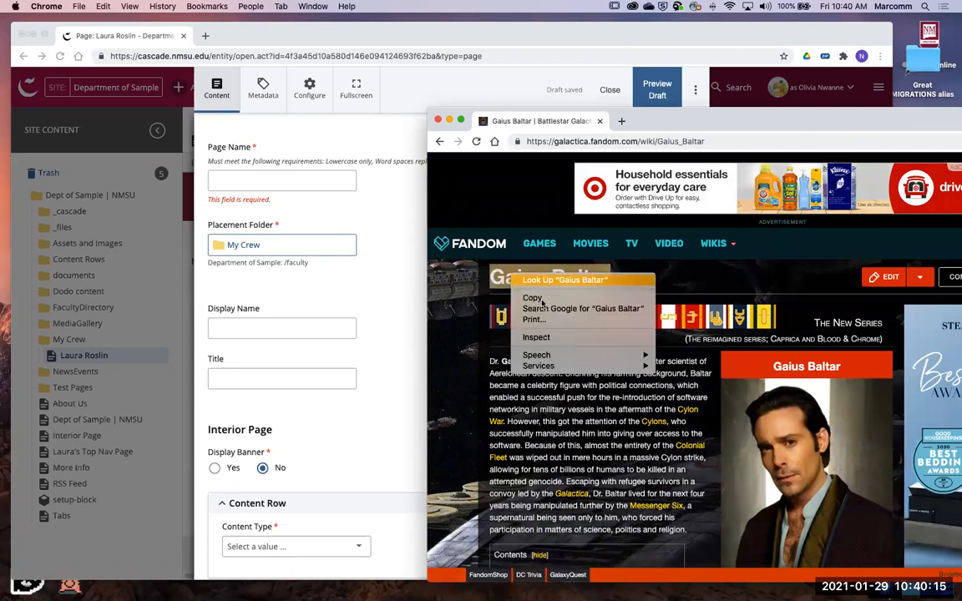
{"action": "left_click", "coordinate": [538, 297]}
{"action": "left_click", "coordinate": [333, 179]}
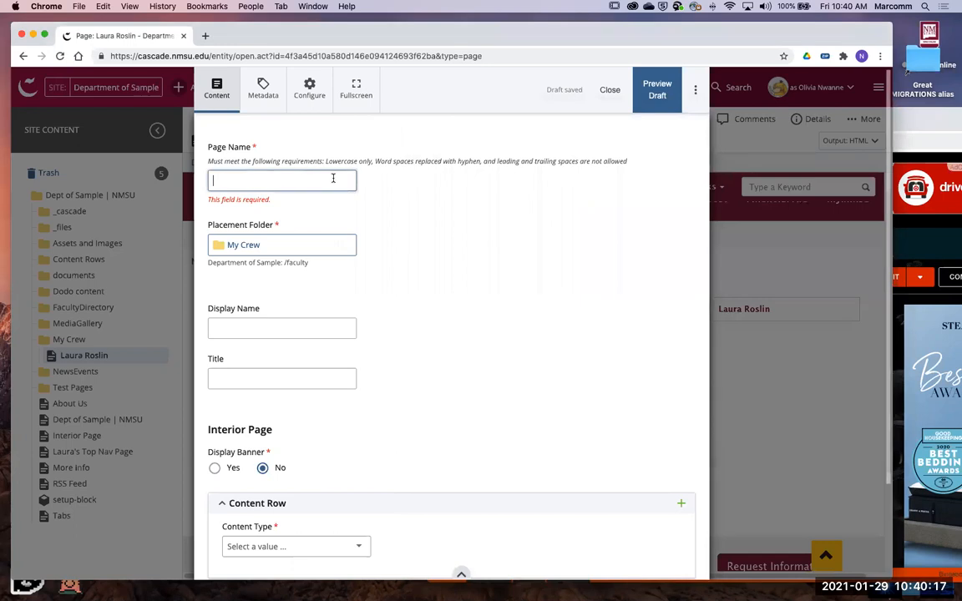
{"action": "key", "text": "ctrl+v"}
{"action": "key", "text": "Tab"}
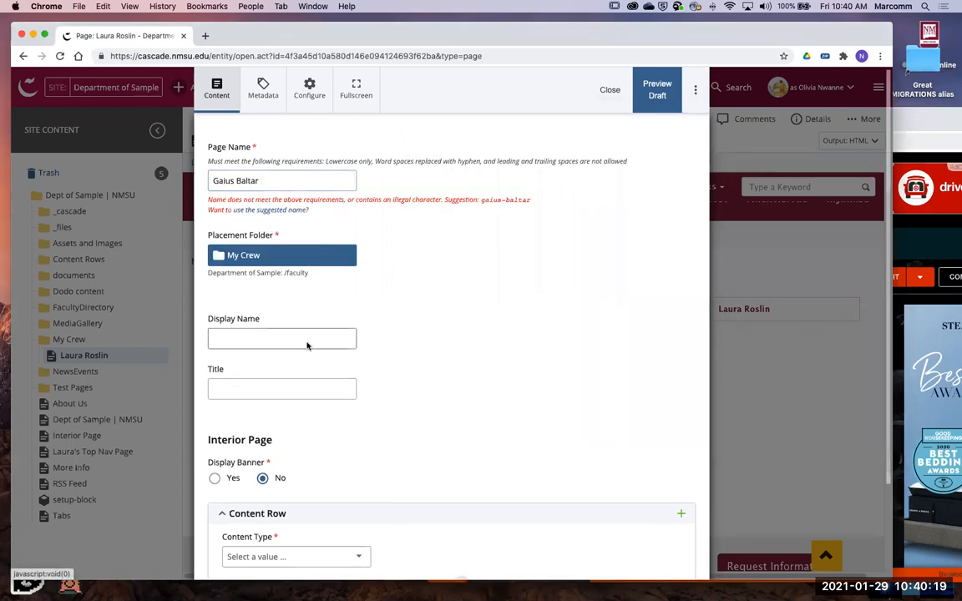
{"action": "key", "text": "Return"}
{"action": "left_click", "coordinate": [406, 282]}
- Set both the Display Name and the Title of the new page to Gaius Baltar
{"action": "left_click", "coordinate": [291, 338]}
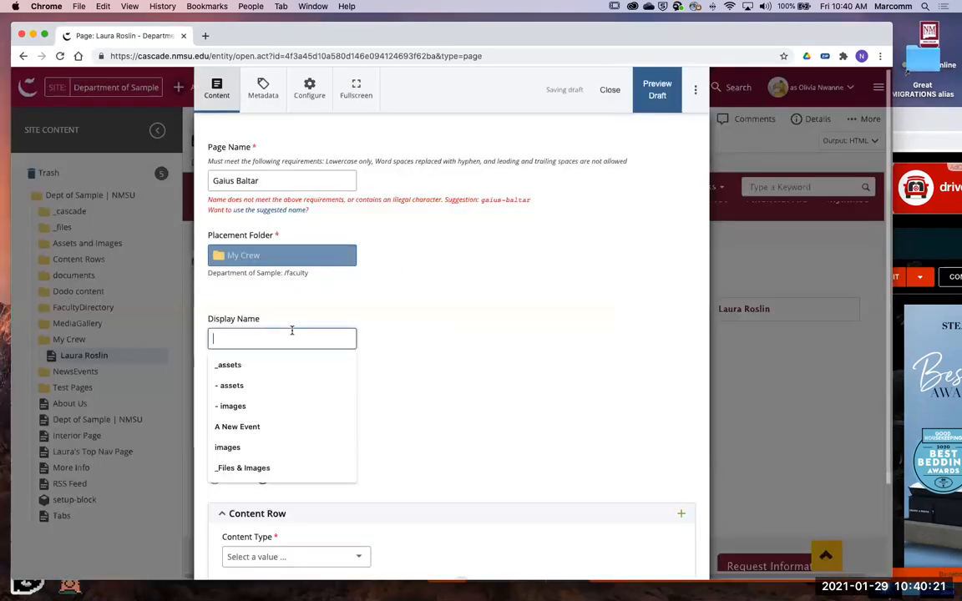
{"action": "key", "text": "ctrl+v"}
{"action": "left_click", "coordinate": [286, 391]}
{"action": "key", "text": "ctrl+v"}
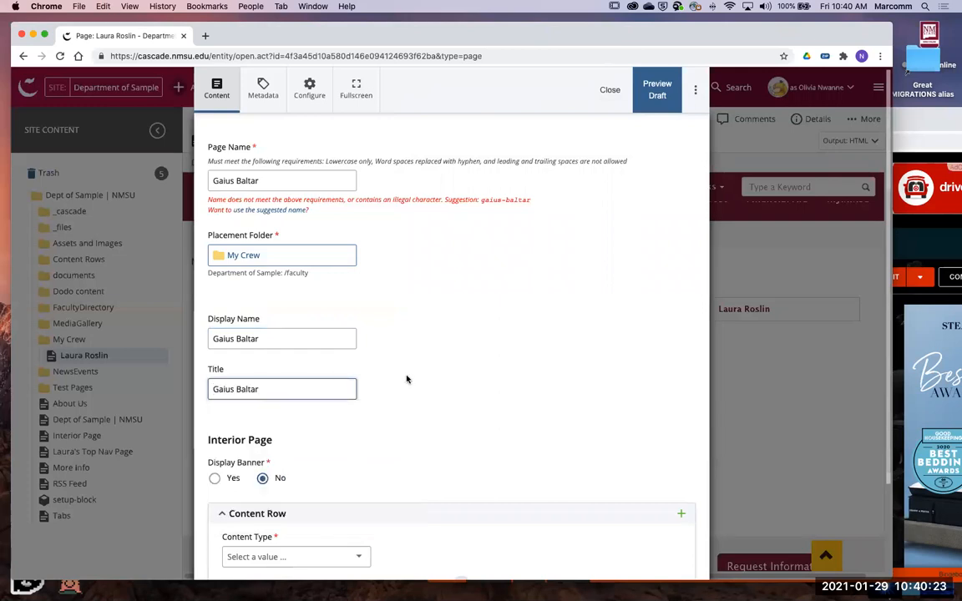
- Accept the suggested page name gaius-baltar and set the content row's type to Feature Text
{"action": "left_click", "coordinate": [280, 212]}
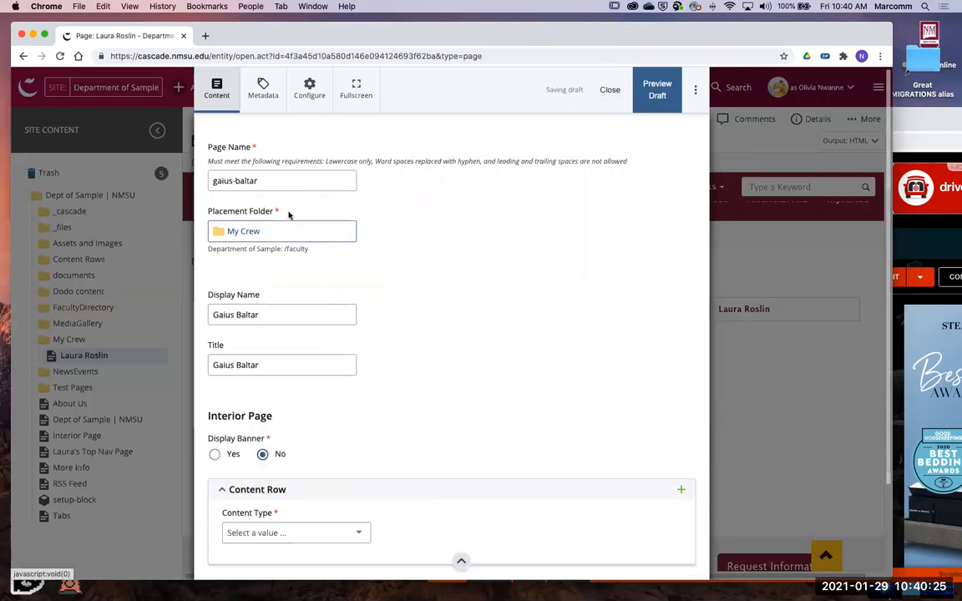
{"action": "scroll", "coordinate": [374, 340], "scroll_direction": "down", "scroll_amount": 3}
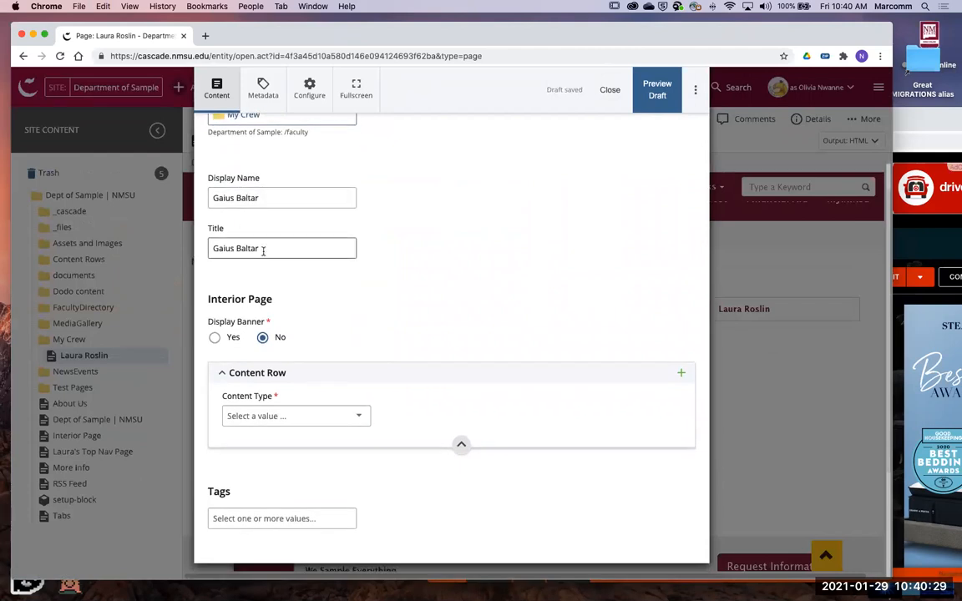
{"action": "scroll", "coordinate": [257, 238], "scroll_direction": "up", "scroll_amount": 1}
{"action": "scroll", "coordinate": [256, 273], "scroll_direction": "down", "scroll_amount": 1}
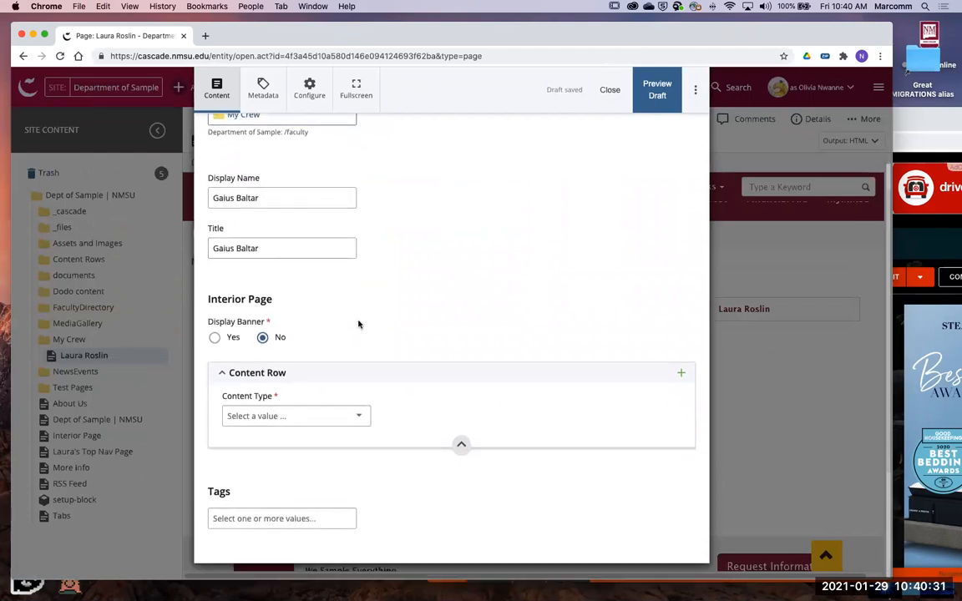
{"action": "left_click", "coordinate": [303, 417]}
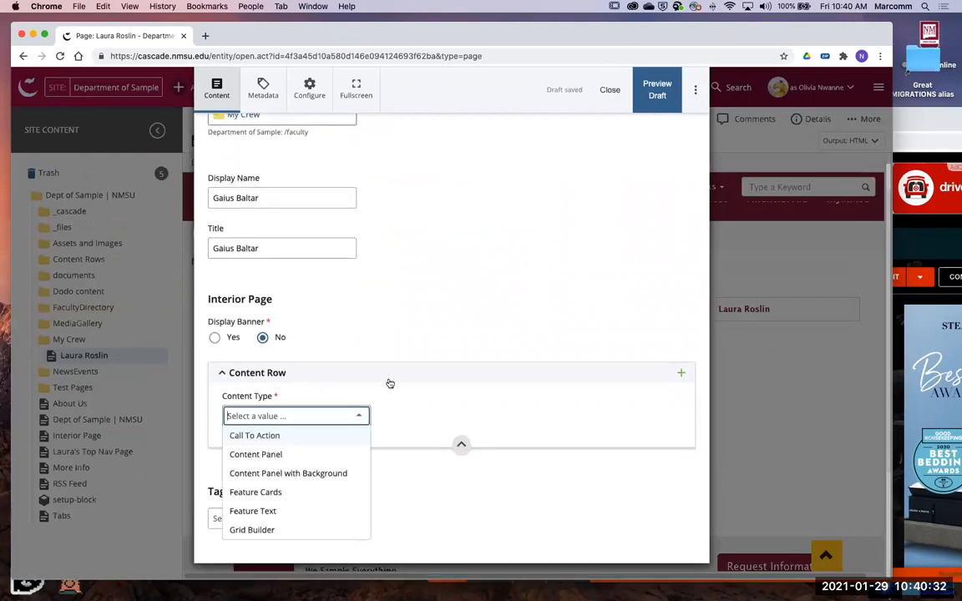
{"action": "left_click", "coordinate": [284, 513]}
- Add a sidebar to the content row and expand its section, keeping the links auto-generated
{"action": "scroll", "coordinate": [416, 339], "scroll_direction": "down", "scroll_amount": 8}
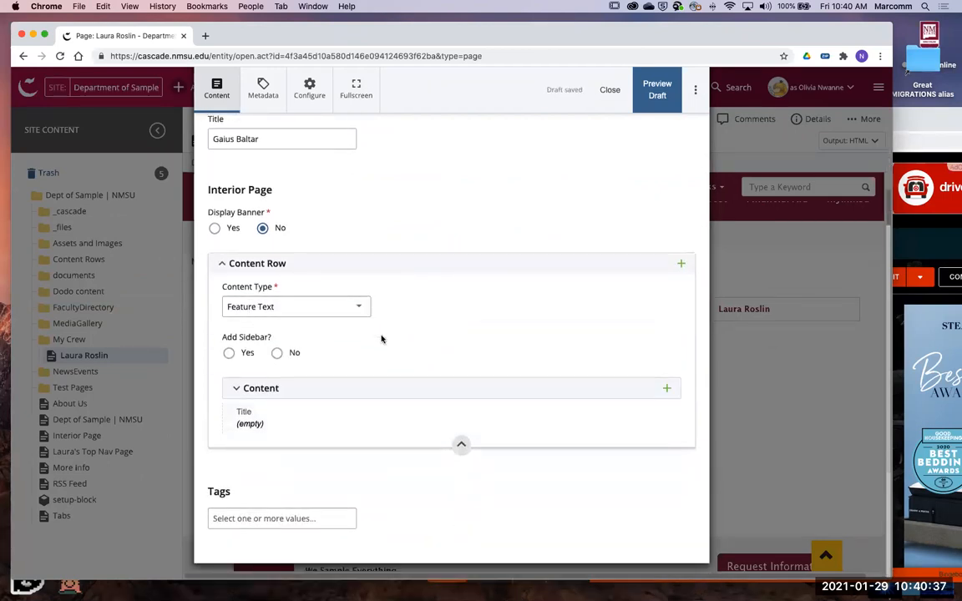
{"action": "left_click", "coordinate": [238, 353]}
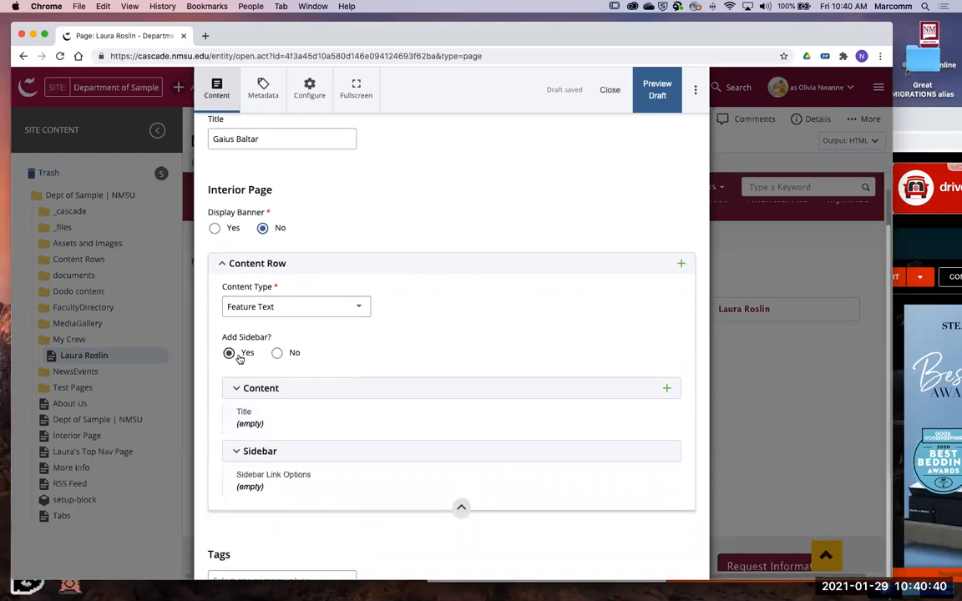
{"action": "left_click", "coordinate": [279, 484]}
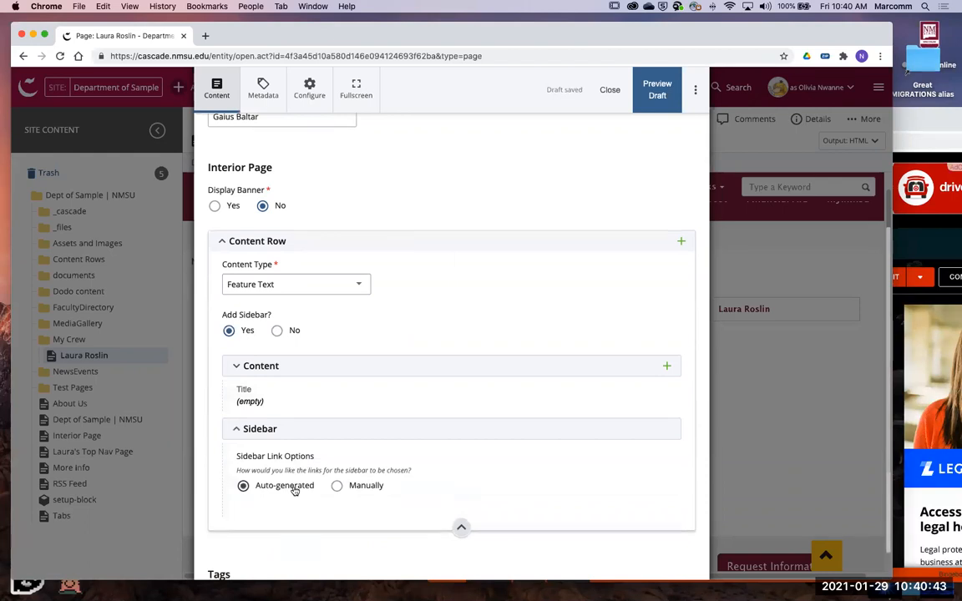
{"action": "scroll", "coordinate": [490, 431], "scroll_direction": "down", "scroll_amount": 2}
- Expand the row's Content section and paste Gaius Baltar as its Title
{"action": "left_click", "coordinate": [378, 333]}
{"action": "scroll", "coordinate": [442, 332], "scroll_direction": "down", "scroll_amount": 4}
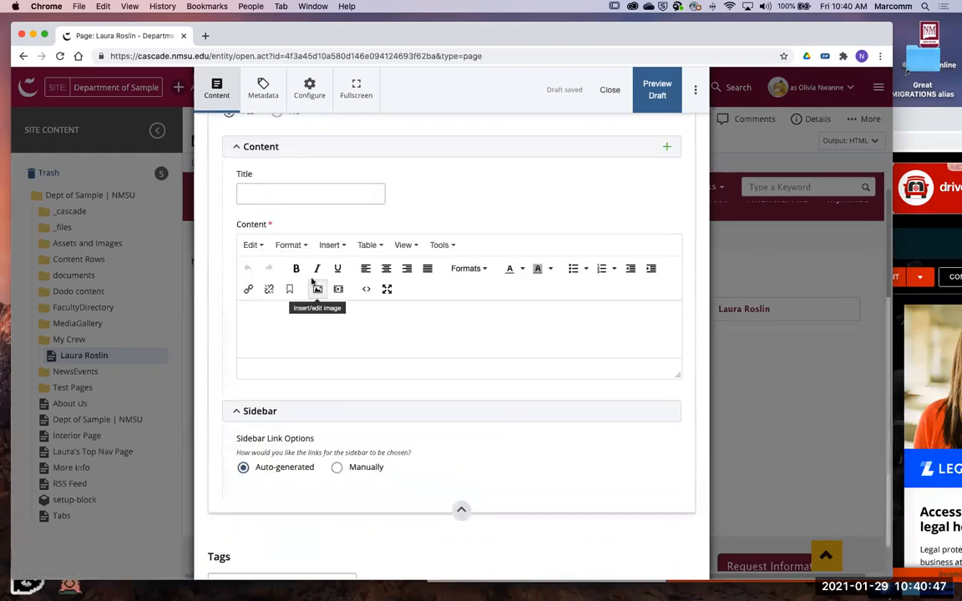
{"action": "left_click", "coordinate": [273, 193]}
{"action": "key", "text": "super+v"}
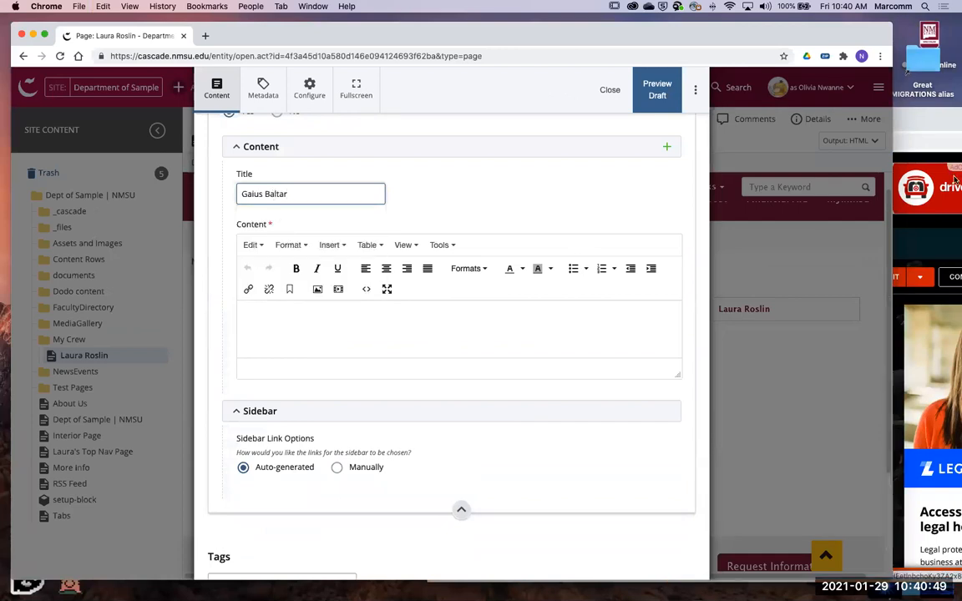
- Copy the introductory paragraph of the Gaius Baltar wiki article and paste it into the page's Content editor
{"action": "key", "text": "super+Tab"}
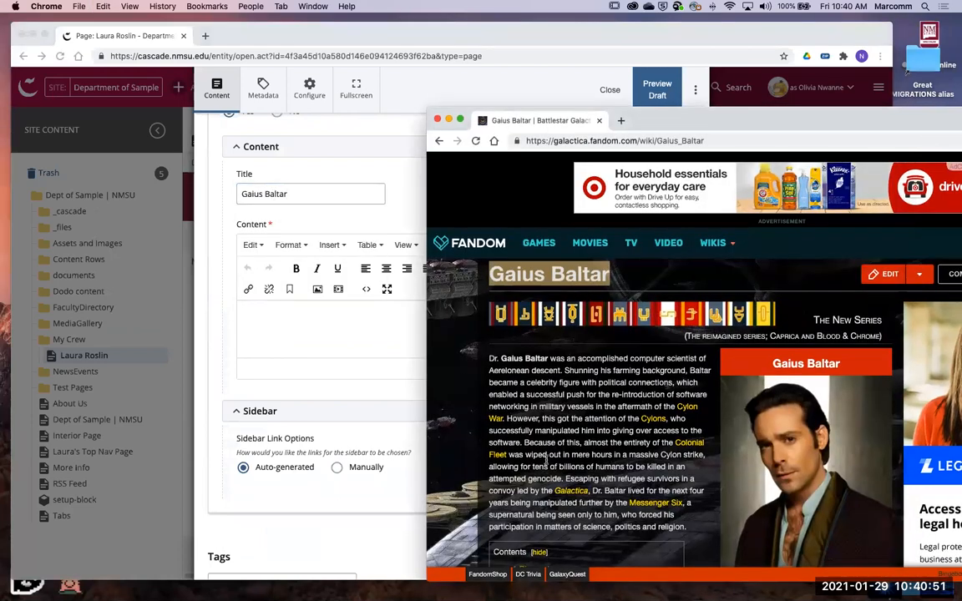
{"action": "left_click_drag", "start_coordinate": [634, 455], "coordinate": [490, 282]}
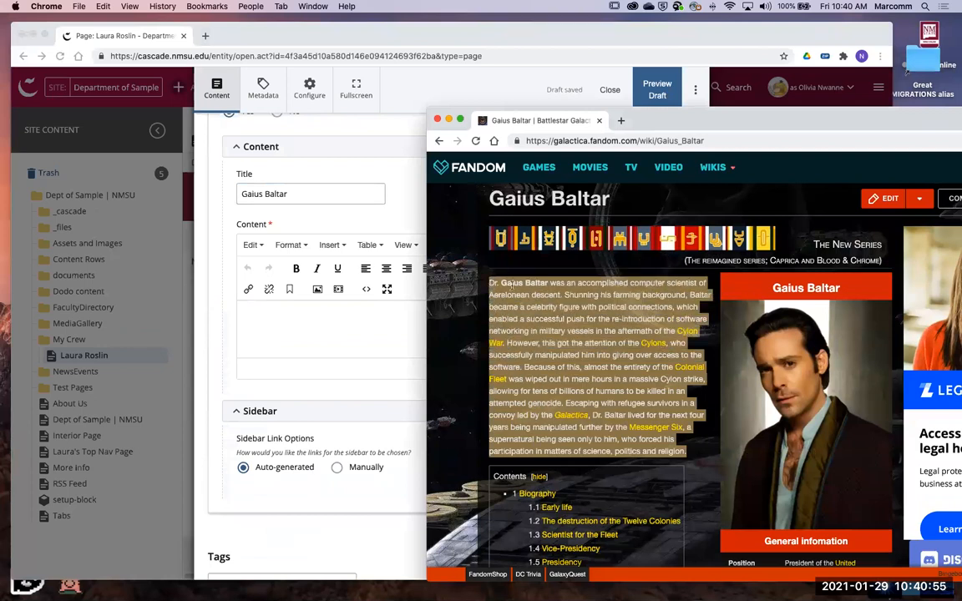
{"action": "right_click", "coordinate": [507, 285]}
{"action": "left_click", "coordinate": [647, 279]}
{"action": "left_click", "coordinate": [308, 334]}
{"action": "right_click", "coordinate": [310, 328]}
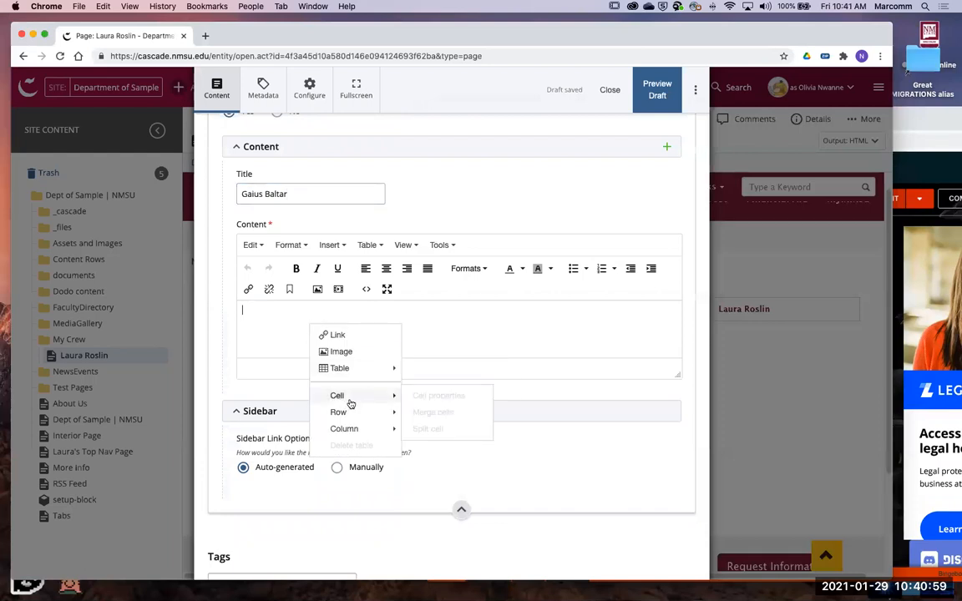
{"action": "left_click", "coordinate": [507, 329]}
{"action": "key", "text": "super+v"}
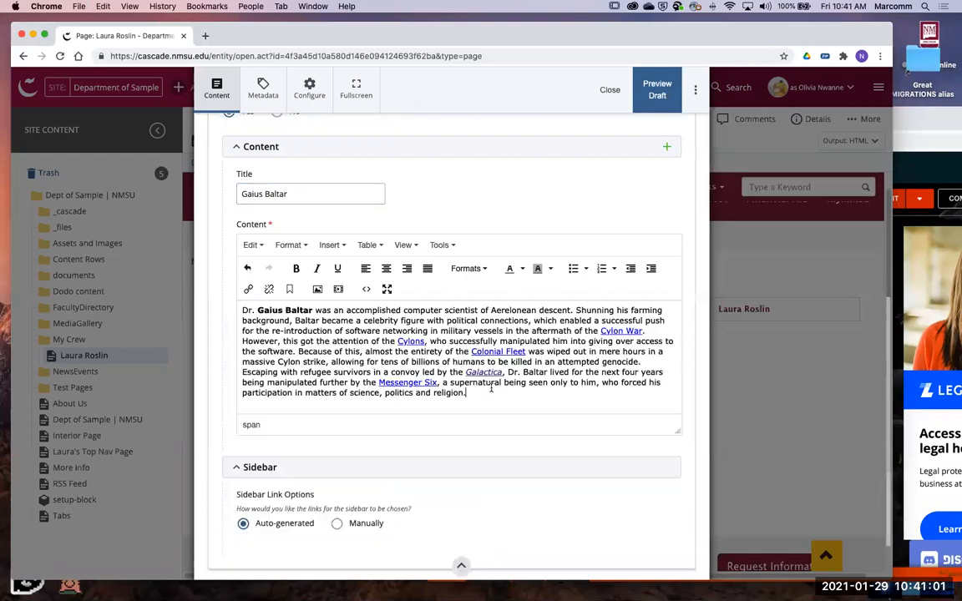
- Submit the Gaius Baltar page with the comment "First version."
{"action": "scroll", "coordinate": [556, 346], "scroll_direction": "up", "scroll_amount": 1}
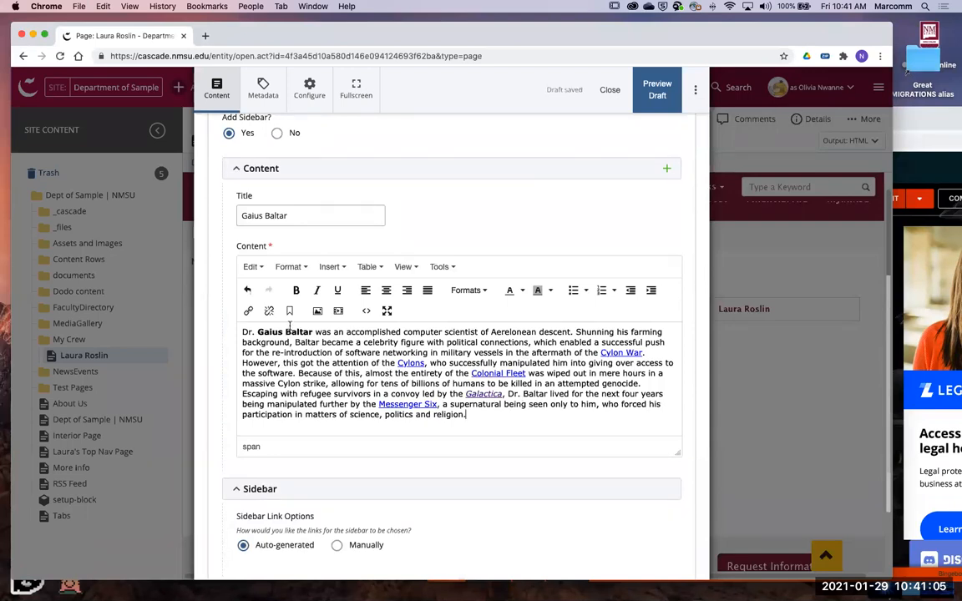
{"action": "left_click", "coordinate": [695, 89]}
{"action": "type", "text": "First version."}
{"action": "left_click", "coordinate": [544, 241]}
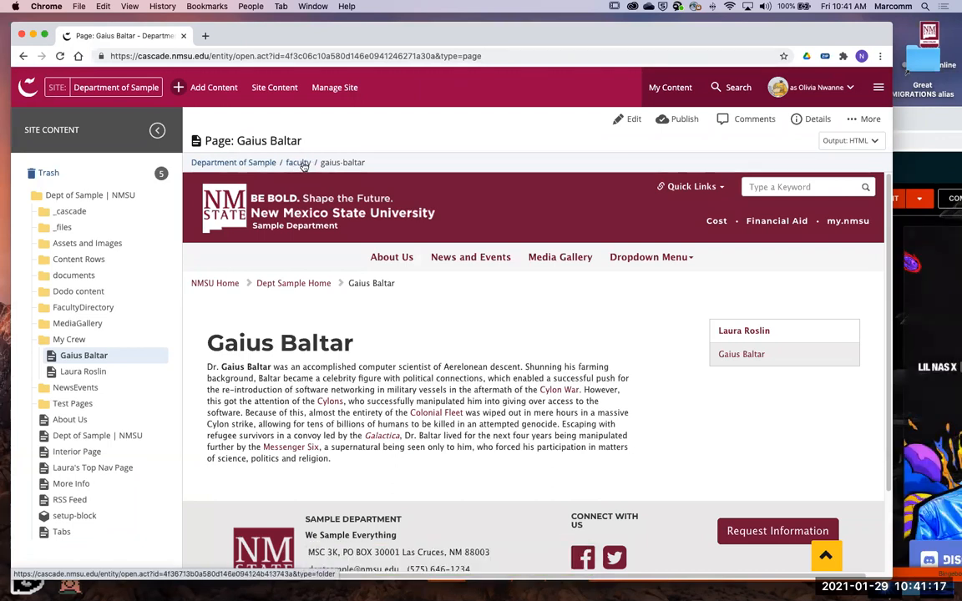
- Go to the My Crew folder and open its Laura Roslin page for editing
{"action": "scroll", "coordinate": [338, 333], "scroll_direction": "down", "scroll_amount": 1}
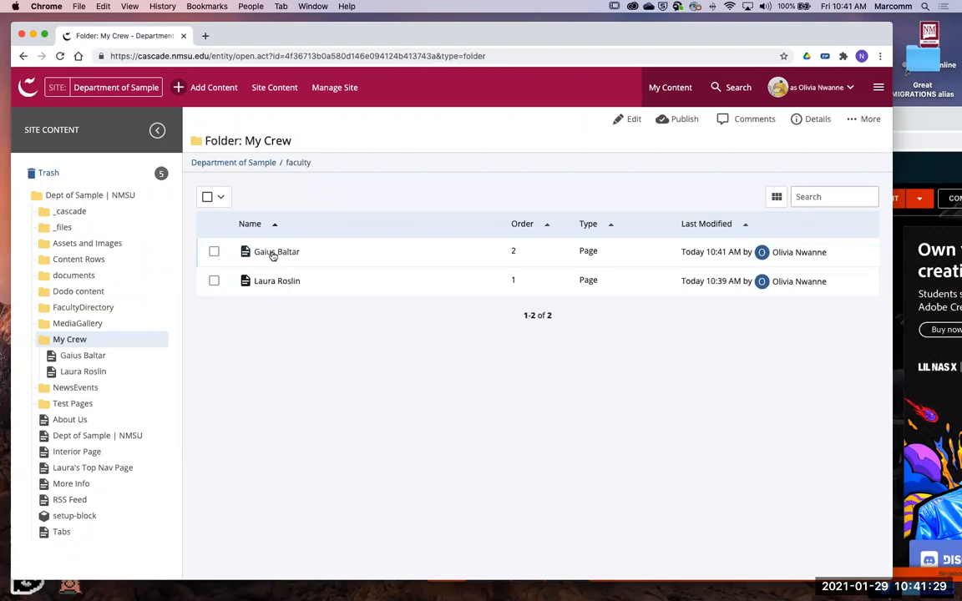
{"action": "left_click", "coordinate": [283, 284]}
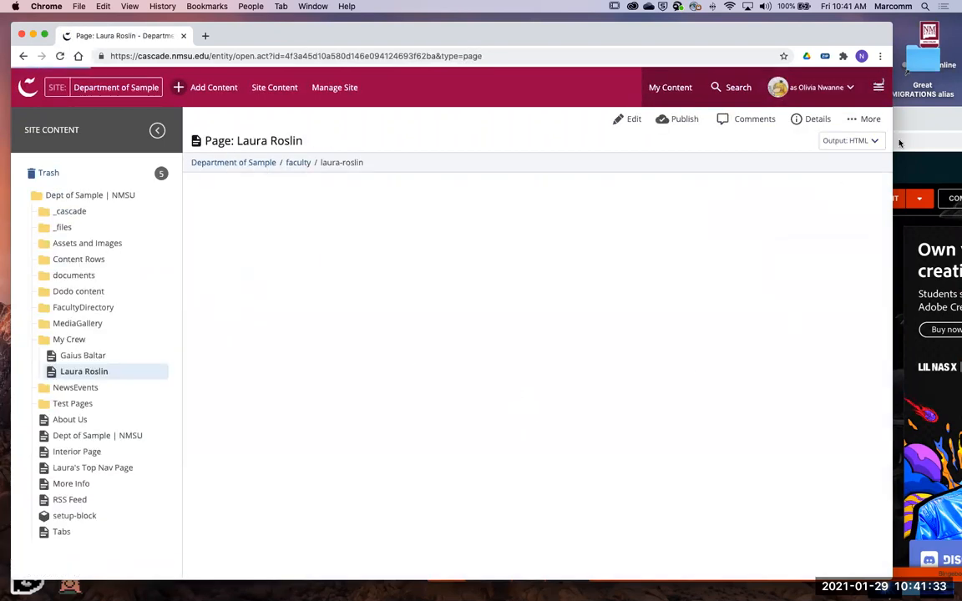
{"action": "scroll", "coordinate": [523, 382], "scroll_direction": "down", "scroll_amount": 1}
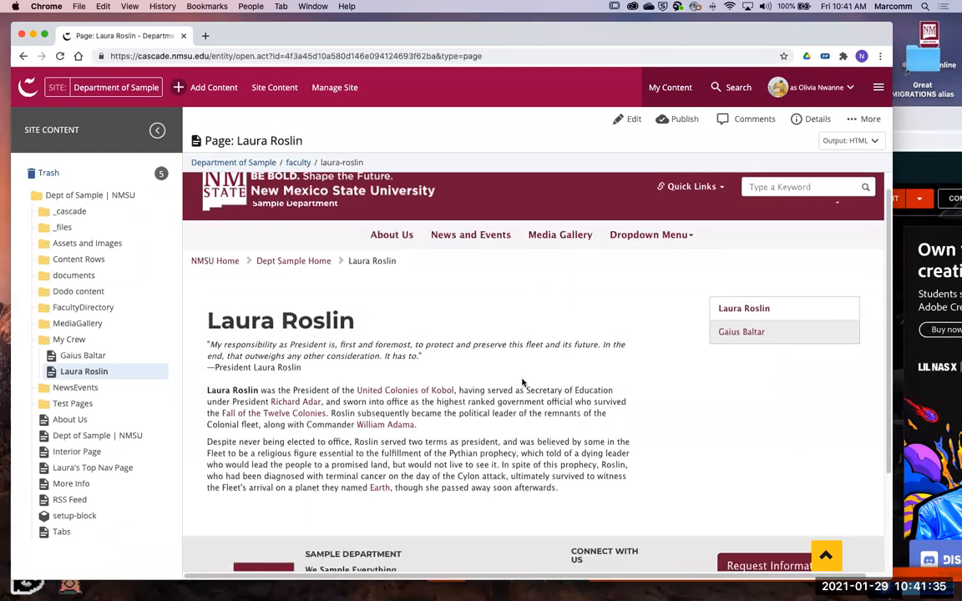
{"action": "left_click", "coordinate": [631, 119]}
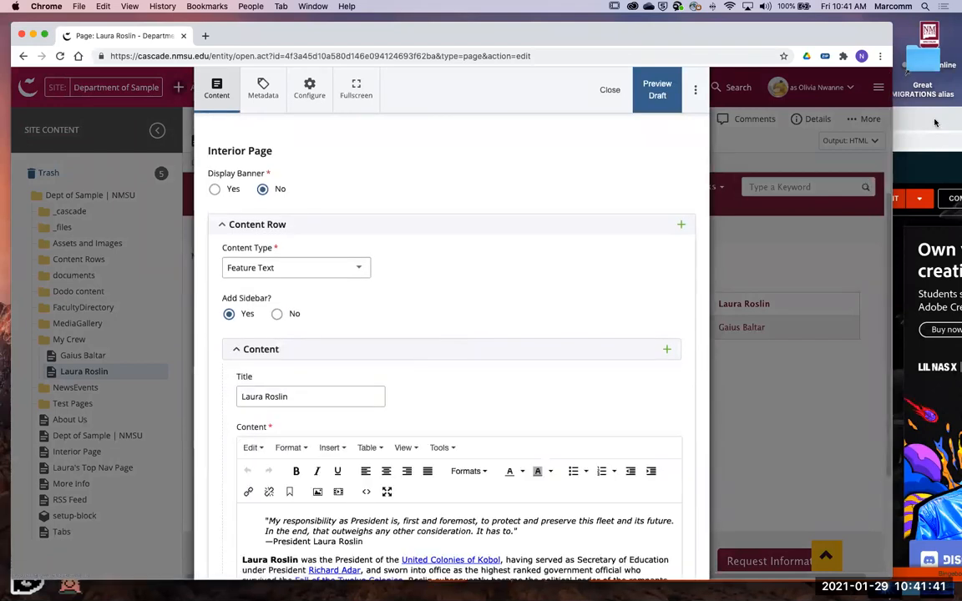
- Switch to the wiki browser window, return to the Laura Roslin article and bring her portrait into view
{"action": "left_click", "coordinate": [912, 260]}
{"action": "left_click", "coordinate": [440, 141]}
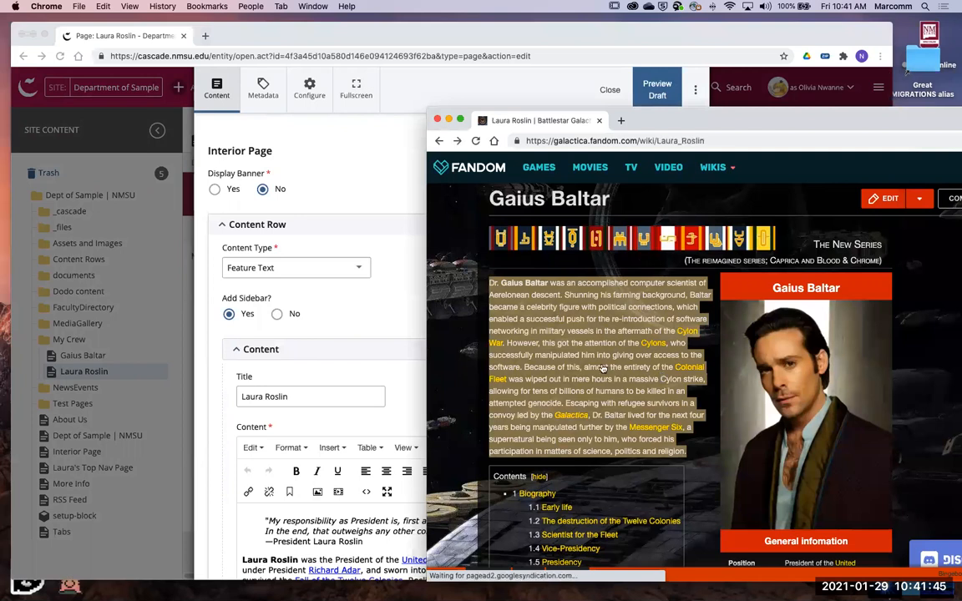
{"action": "scroll", "coordinate": [674, 409], "scroll_direction": "up", "scroll_amount": 15}
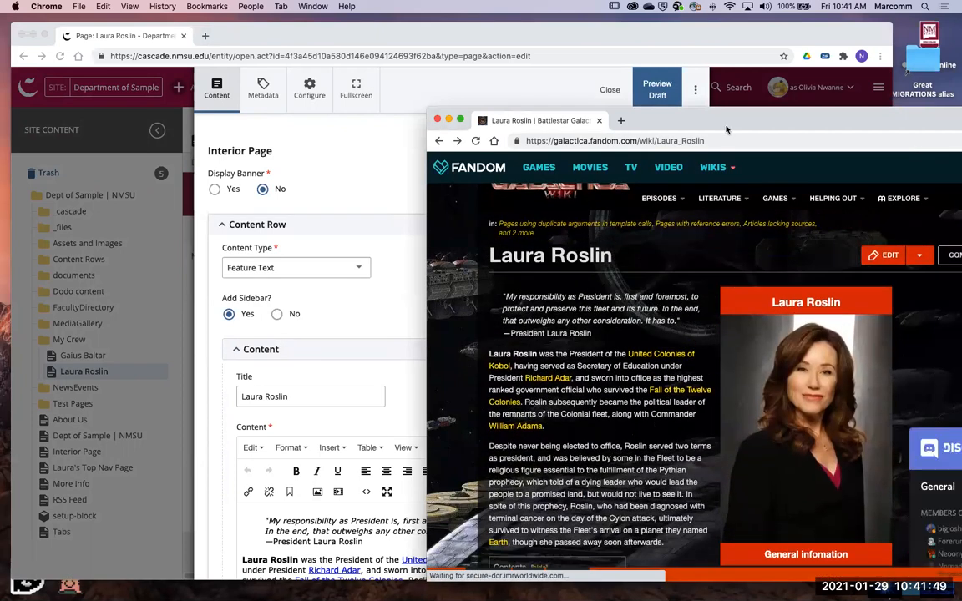
{"action": "left_click_drag", "start_coordinate": [724, 128], "coordinate": [749, 126]}
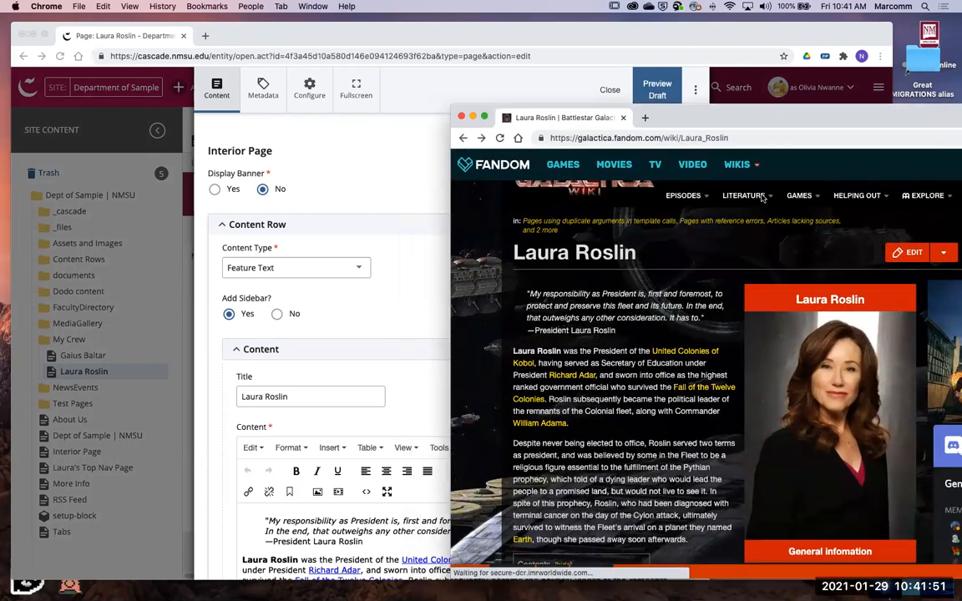
{"action": "left_click_drag", "start_coordinate": [767, 191], "coordinate": [749, 120]}
{"action": "scroll", "coordinate": [653, 506], "scroll_direction": "down", "scroll_amount": 1}
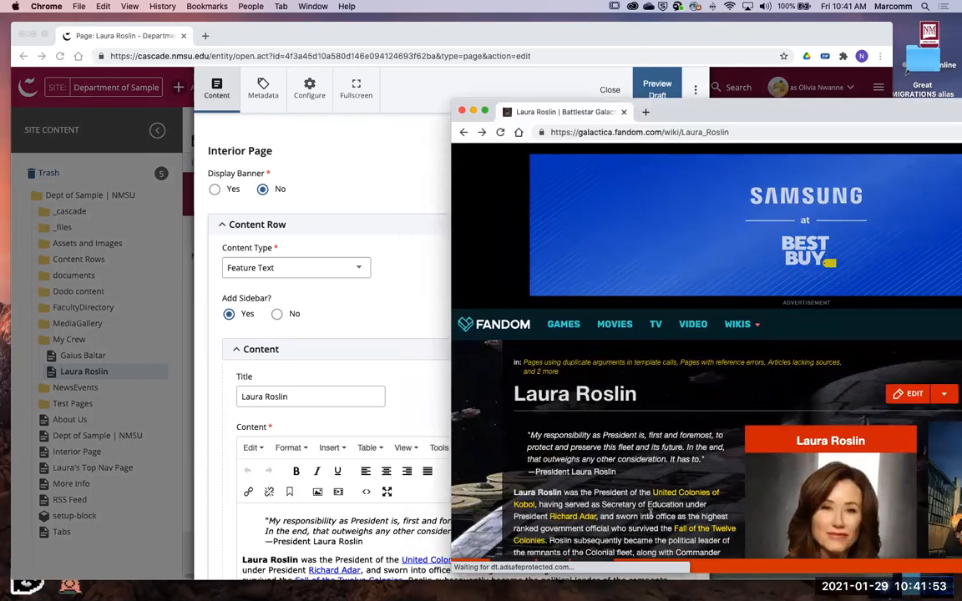
{"action": "scroll", "coordinate": [690, 405], "scroll_direction": "down", "scroll_amount": 3}
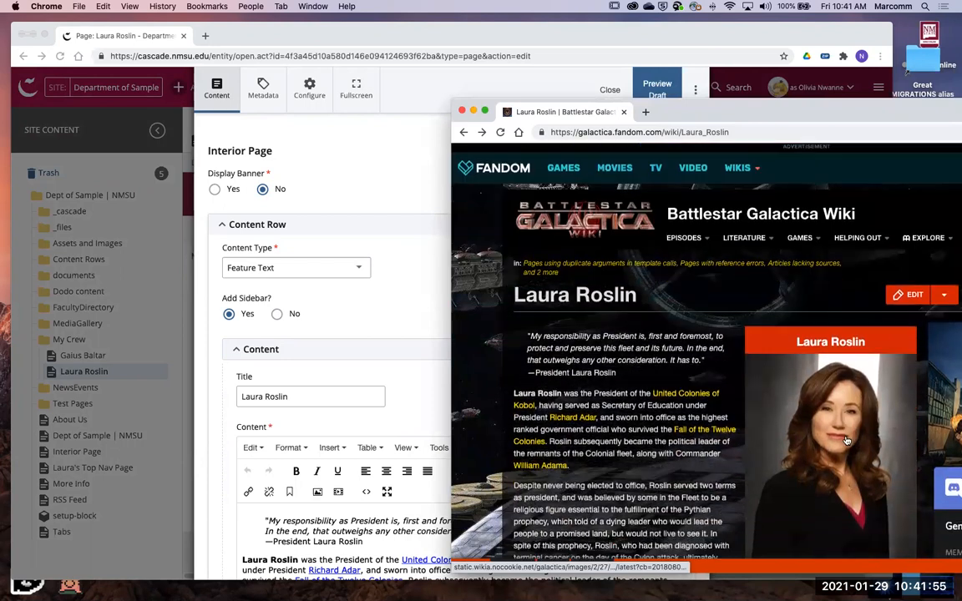
{"action": "scroll", "coordinate": [839, 429], "scroll_direction": "down", "scroll_amount": 1}
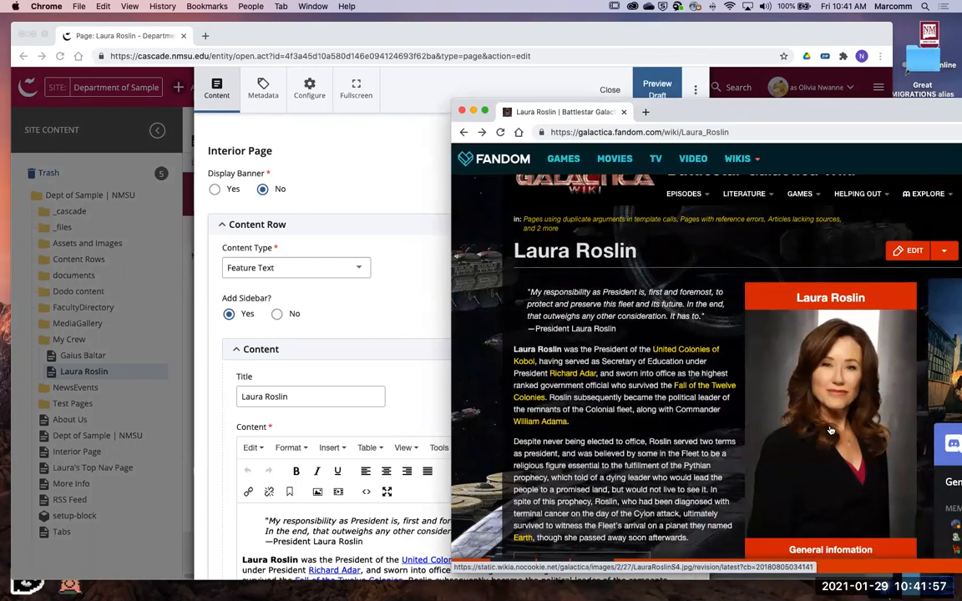
{"action": "left_click_drag", "start_coordinate": [810, 433], "coordinate": [788, 389]}
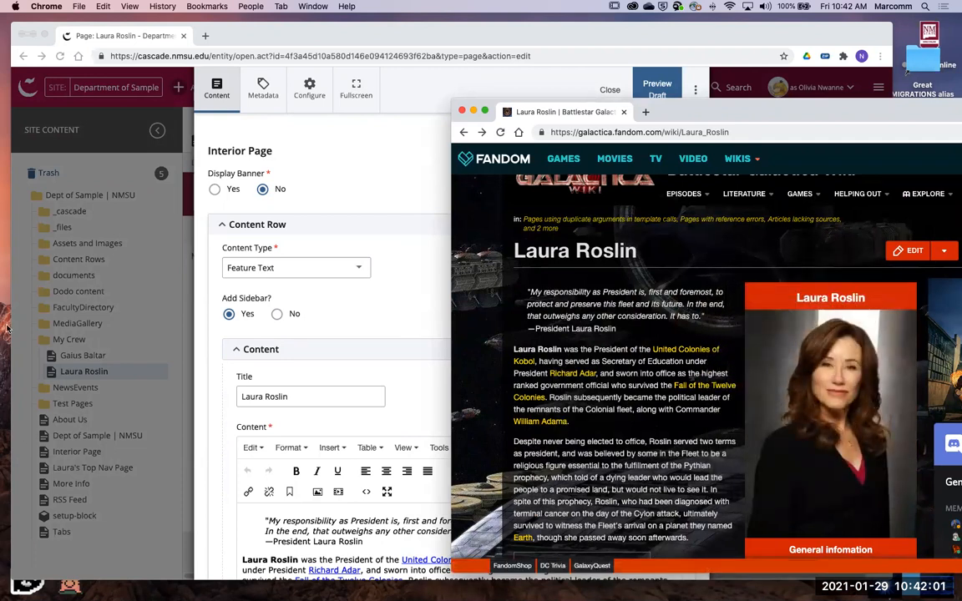
- Open the Battlestar Staff folder on the desktop to view its image files, and close it again
{"action": "mouse_move", "coordinate": [959, 2]}
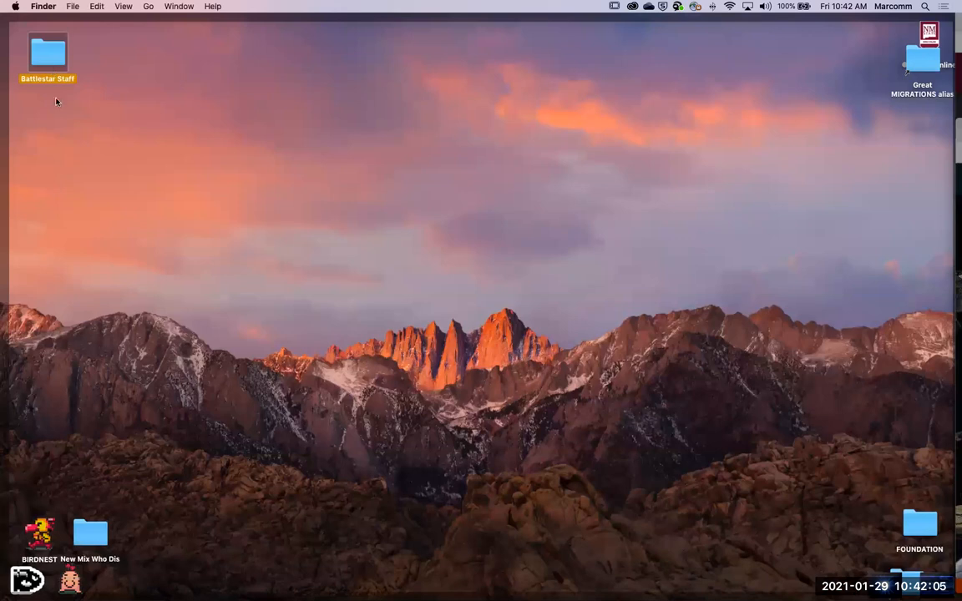
{"action": "double_click", "coordinate": [47, 65]}
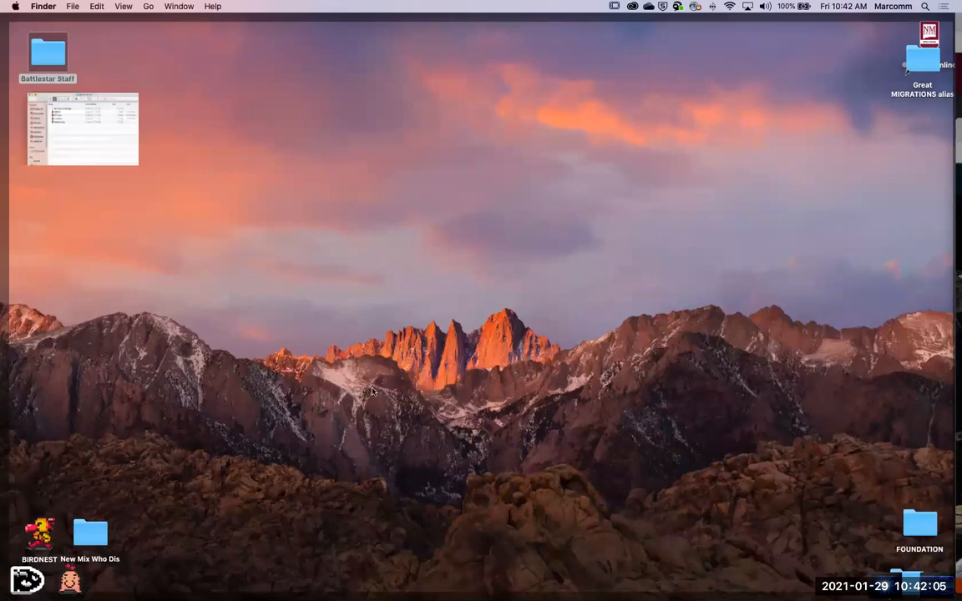
{"action": "mouse_move", "coordinate": [954, 6]}
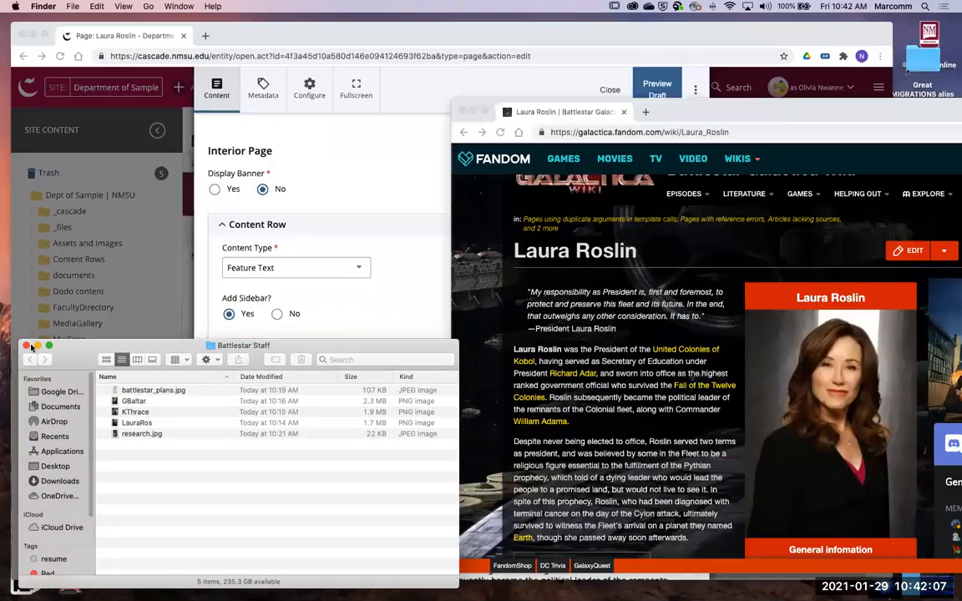
{"action": "left_click", "coordinate": [26, 345]}
- Reposition the page editor and wiki windows to expose the Battlestar Staff folder on the desktop, with the wiki article in front
{"action": "left_click_drag", "start_coordinate": [321, 25], "coordinate": [394, 20]}
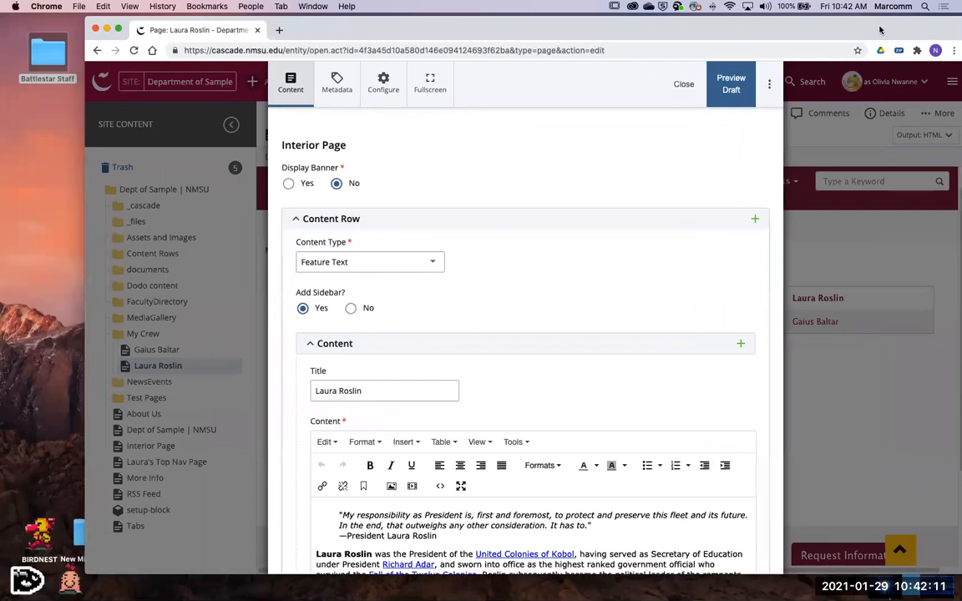
{"action": "left_click_drag", "start_coordinate": [880, 28], "coordinate": [825, 26]}
{"action": "left_click", "coordinate": [916, 107]}
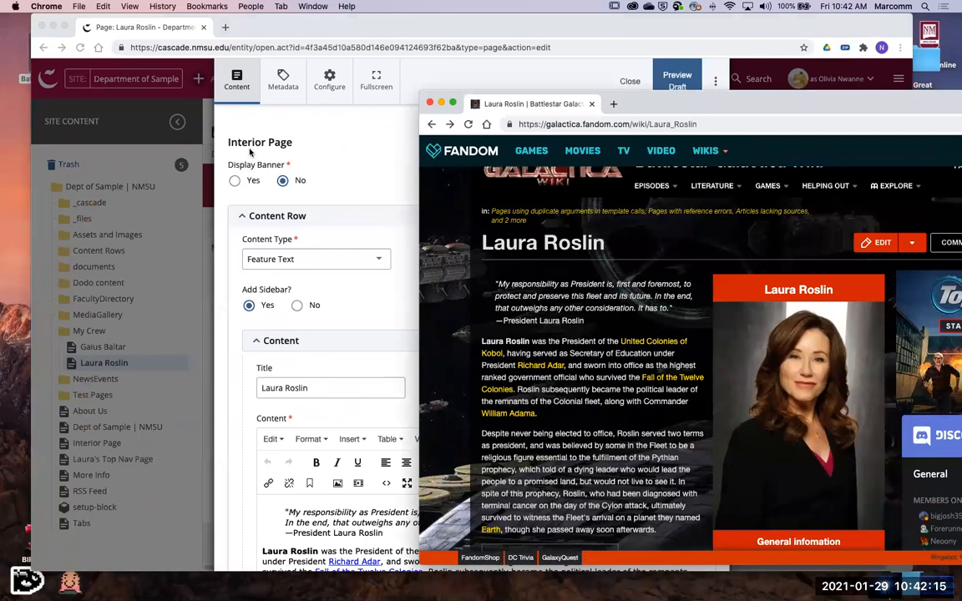
{"action": "left_click_drag", "start_coordinate": [271, 29], "coordinate": [292, 29]}
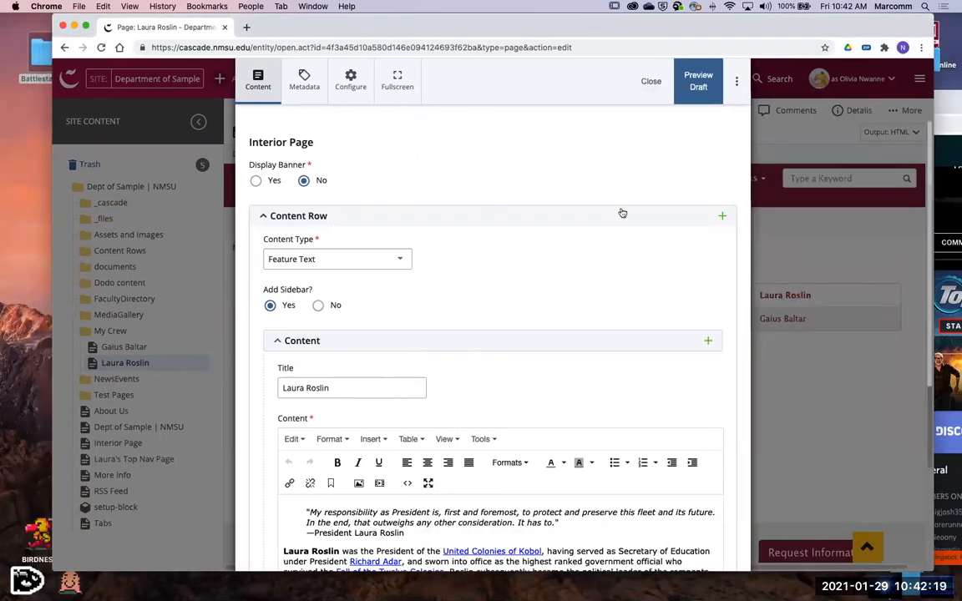
{"action": "left_click", "coordinate": [948, 106]}
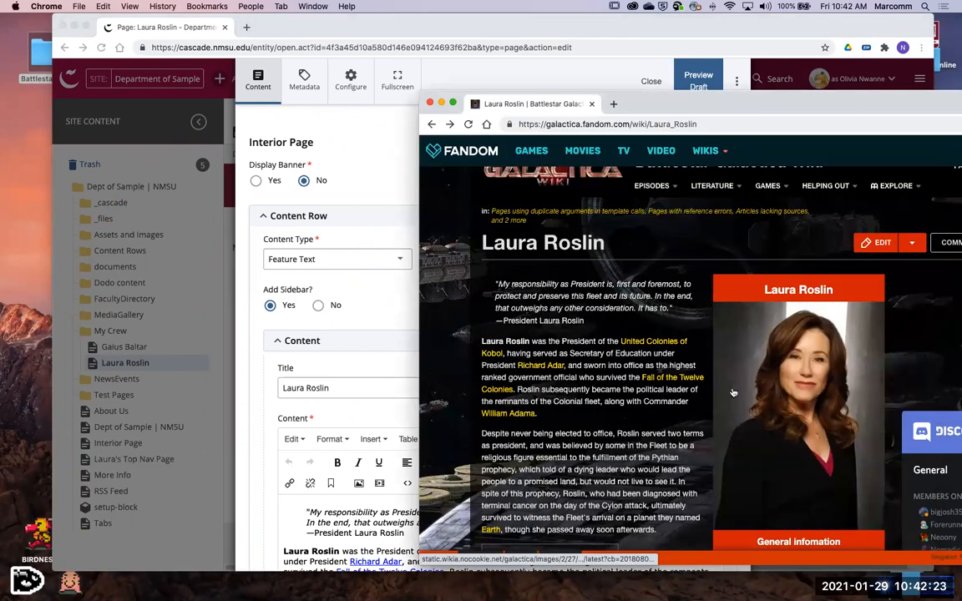
- Look at the image save options for Laura Roslin's portrait in the wiki article and at the desktop folder for storing it
{"action": "mouse_move", "coordinate": [718, 361]}
{"action": "left_mouse_down"}
{"action": "mouse_move", "coordinate": [699, 340]}
{"action": "mouse_move", "coordinate": [303, 288]}
{"action": "mouse_move", "coordinate": [79, 194]}
{"action": "mouse_move", "coordinate": [24, 140]}
{"action": "mouse_move", "coordinate": [33, 59]}
{"action": "mouse_move", "coordinate": [31, 134]}
{"action": "left_mouse_up"}
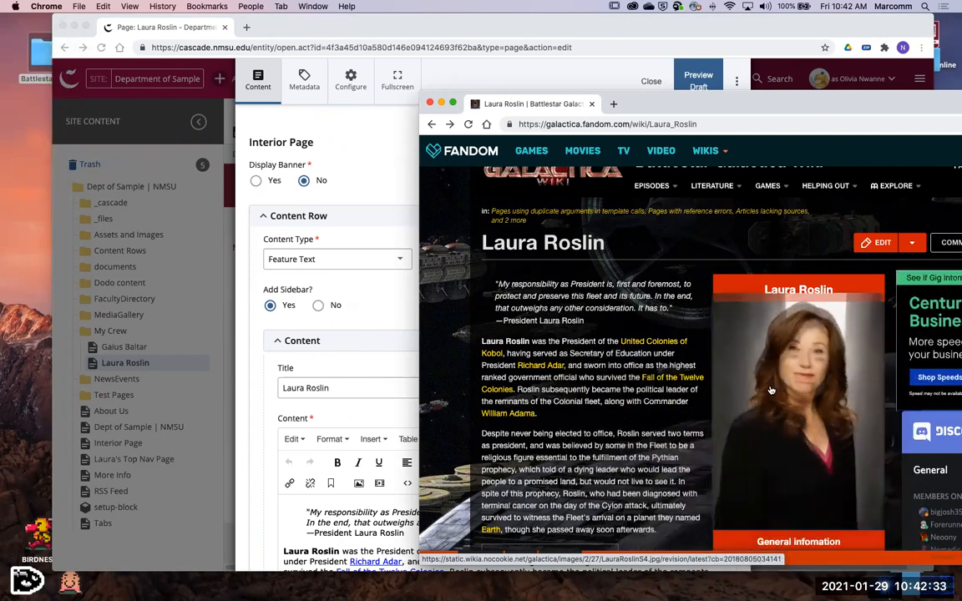
{"action": "right_click", "coordinate": [782, 372]}
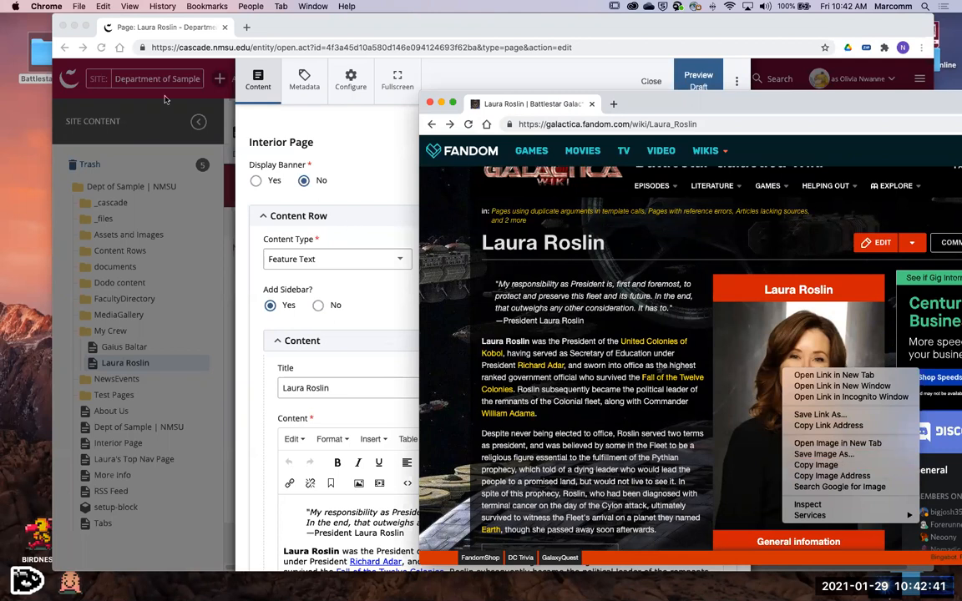
{"action": "left_click", "coordinate": [12, 81]}
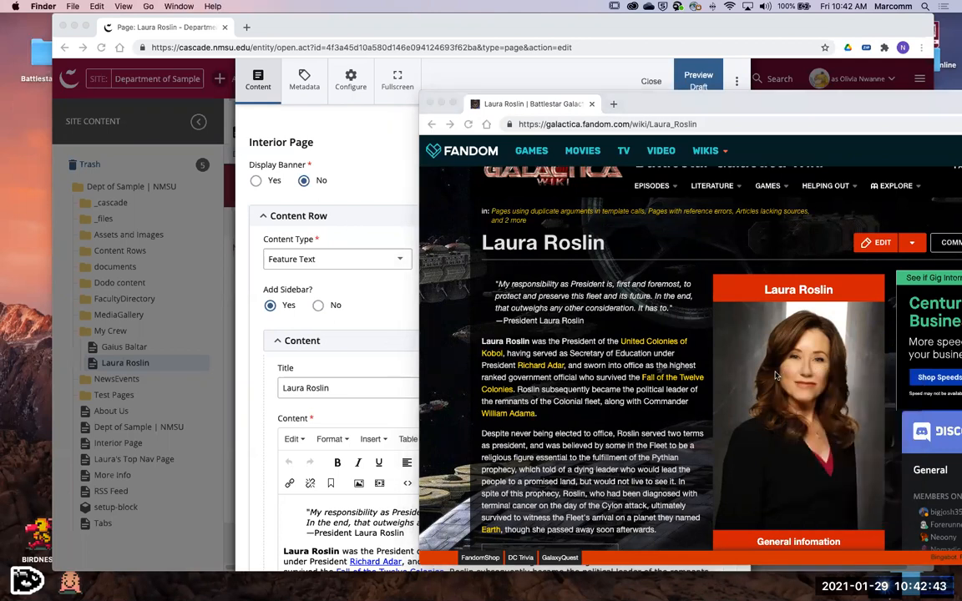
{"action": "left_click", "coordinate": [40, 57]}
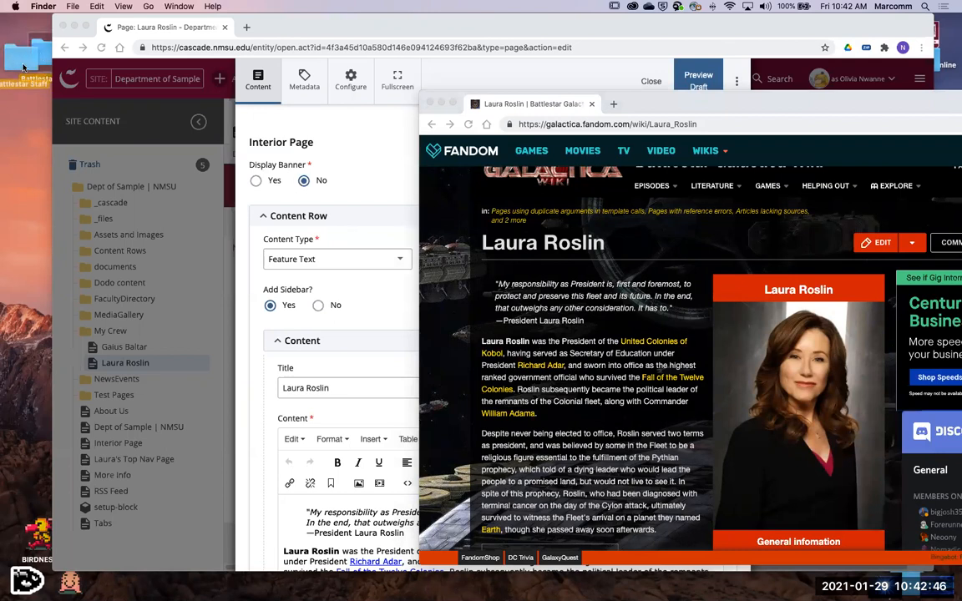
{"action": "left_click", "coordinate": [777, 386]}
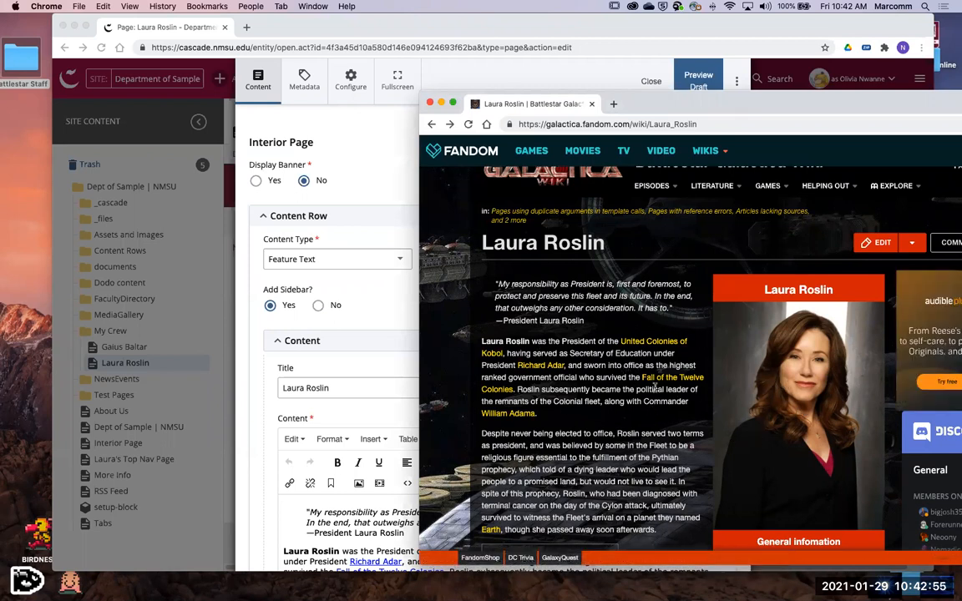
- Switch to the page editor, check the image files in the Battlestar Staff folder, and clear the folder and wiki windows away
{"action": "left_click", "coordinate": [393, 171]}
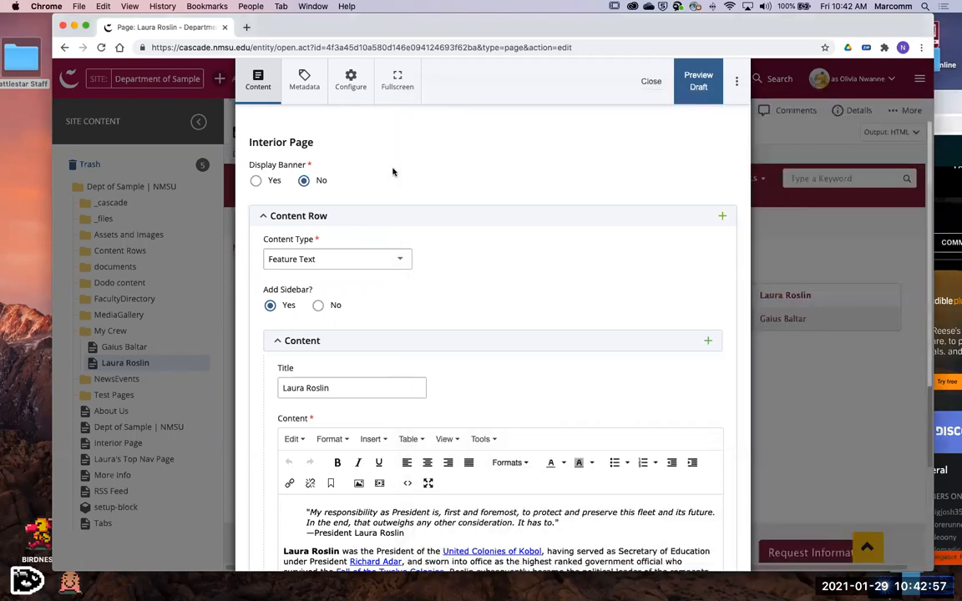
{"action": "left_click", "coordinate": [23, 115]}
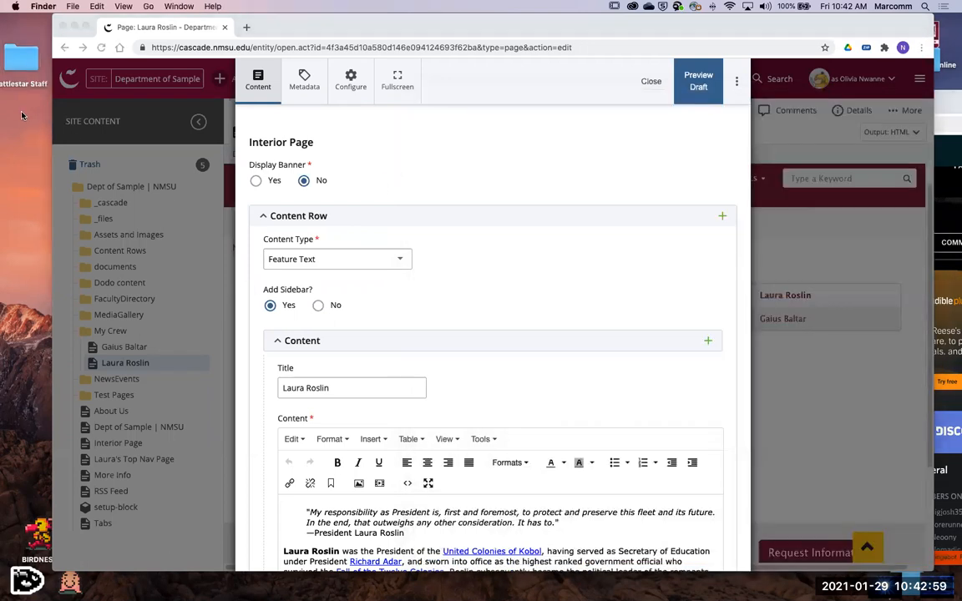
{"action": "double_click", "coordinate": [21, 58]}
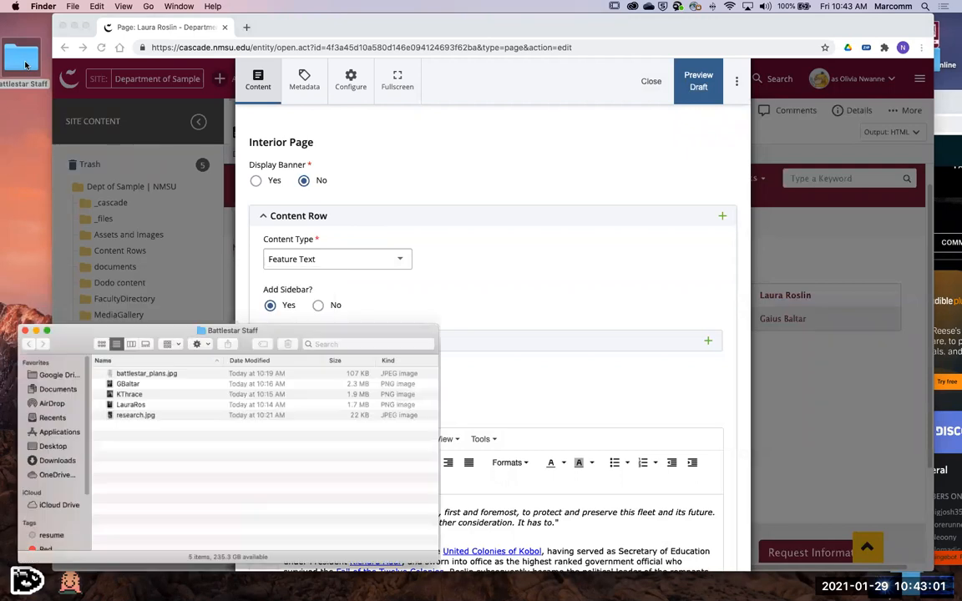
{"action": "left_click", "coordinate": [26, 345]}
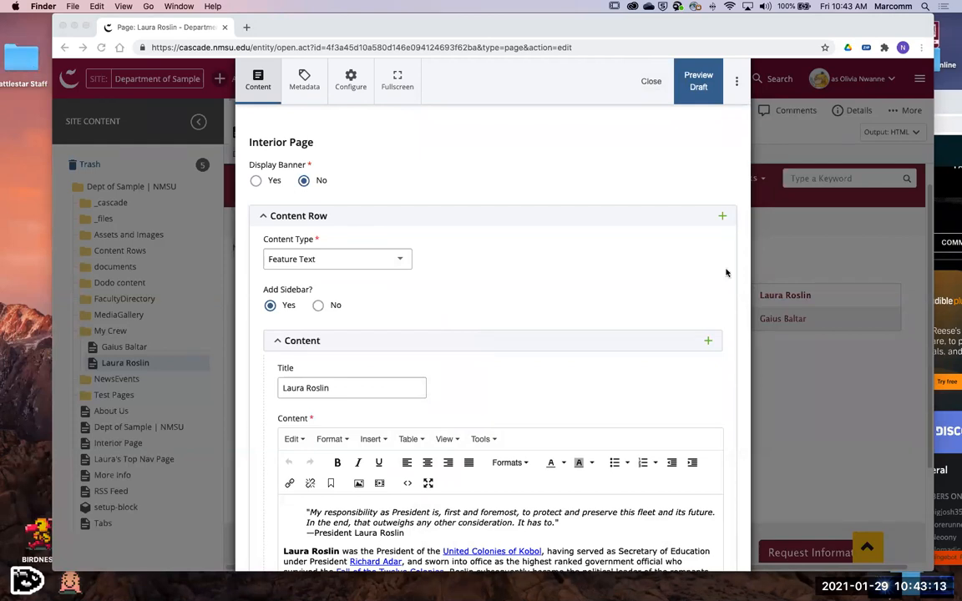
{"action": "left_click", "coordinate": [442, 104]}
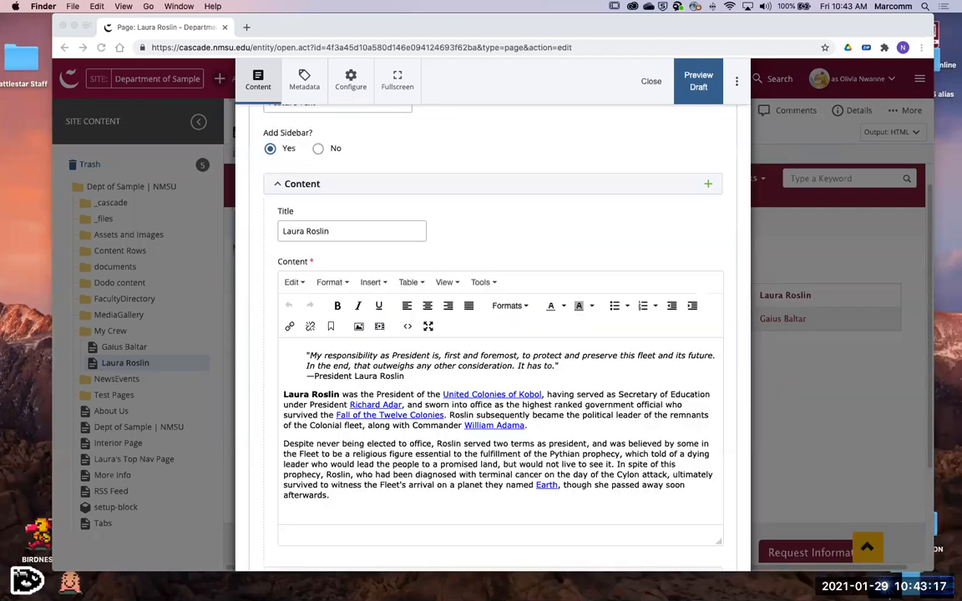
- Add an empty line below the Laura Roslin text and start inserting an internal image there, with a file upload as its source
{"action": "scroll", "coordinate": [313, 436], "scroll_direction": "down", "scroll_amount": 1}
{"action": "left_click", "coordinate": [313, 436]}
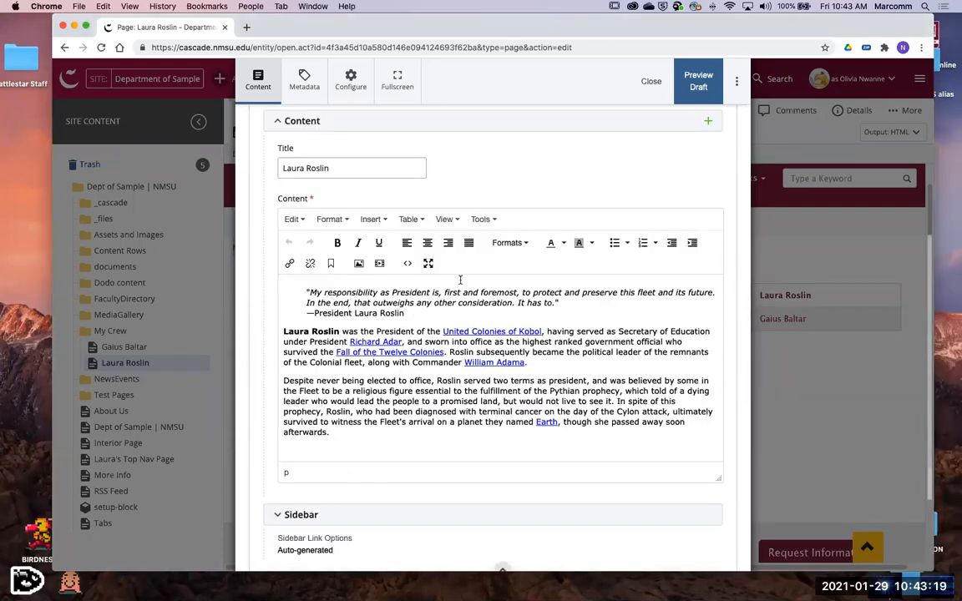
{"action": "key", "text": "Return"}
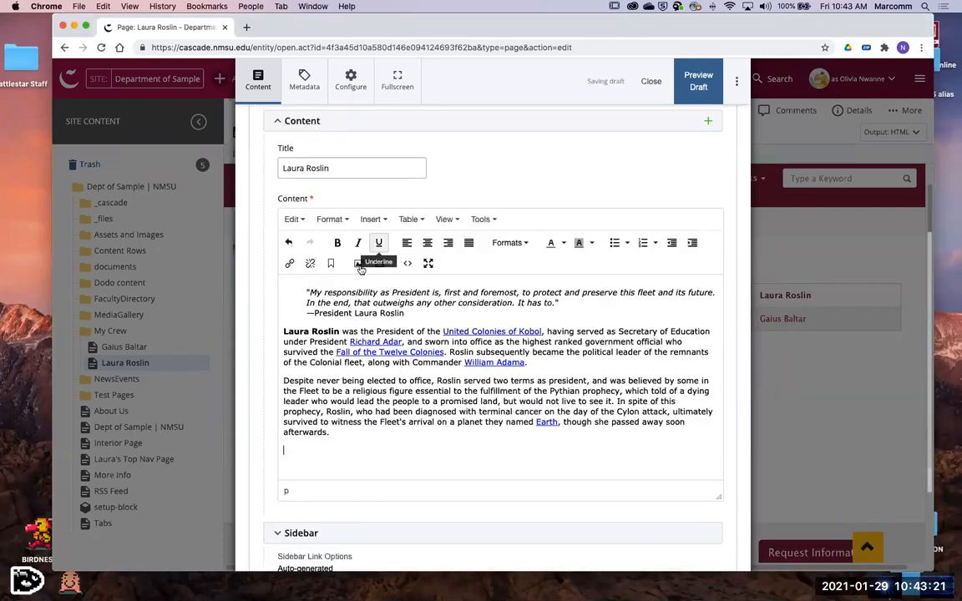
{"action": "left_click", "coordinate": [360, 266]}
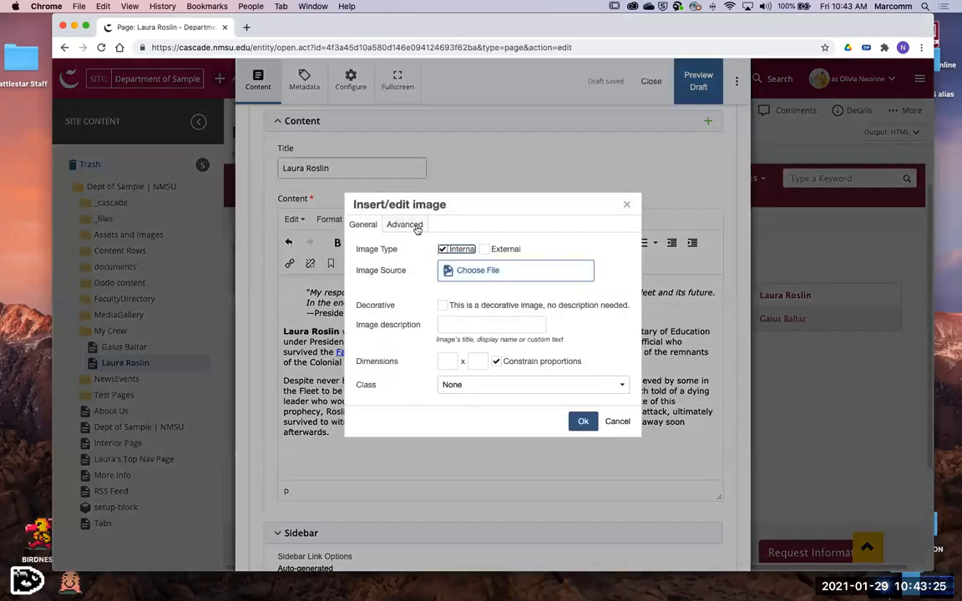
{"action": "left_click", "coordinate": [523, 274]}
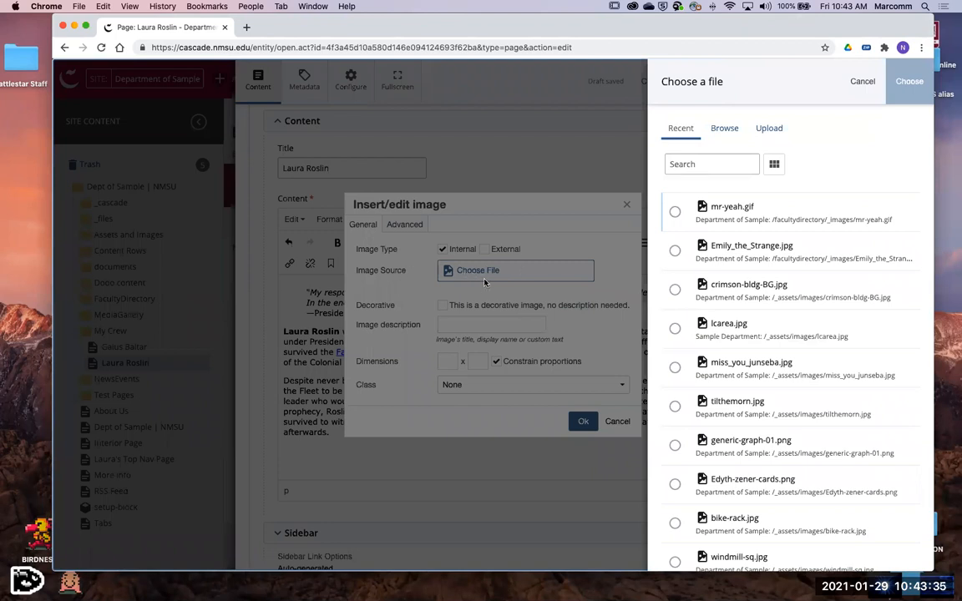
{"action": "left_click", "coordinate": [772, 128]}
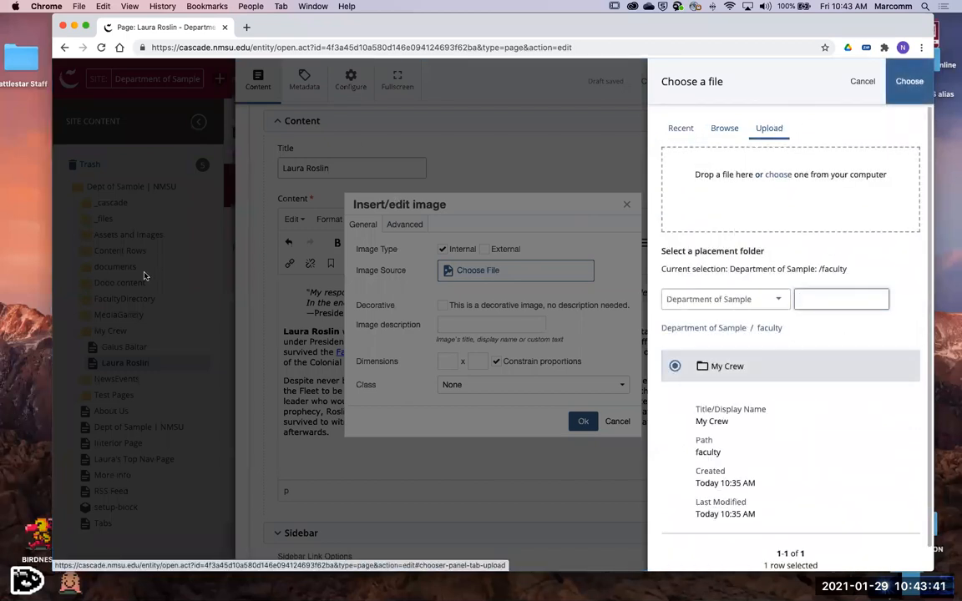
- Open the Battlestar Staff desktop folder in icon view and supply its LauraRos image as the file to upload
{"action": "double_click", "coordinate": [35, 90]}
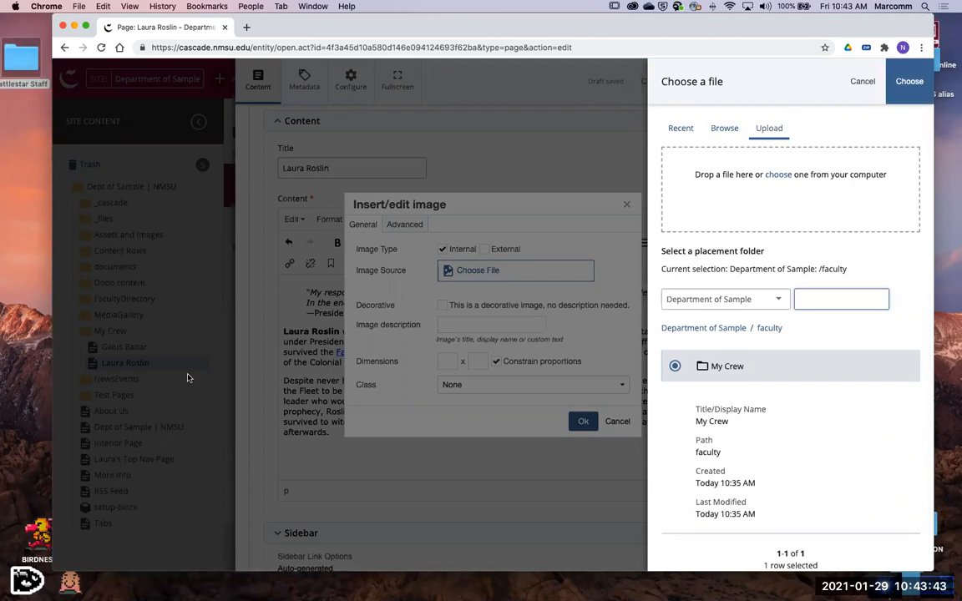
{"action": "left_click_drag", "start_coordinate": [167, 345], "coordinate": [148, 169]}
{"action": "left_click", "coordinate": [114, 236]}
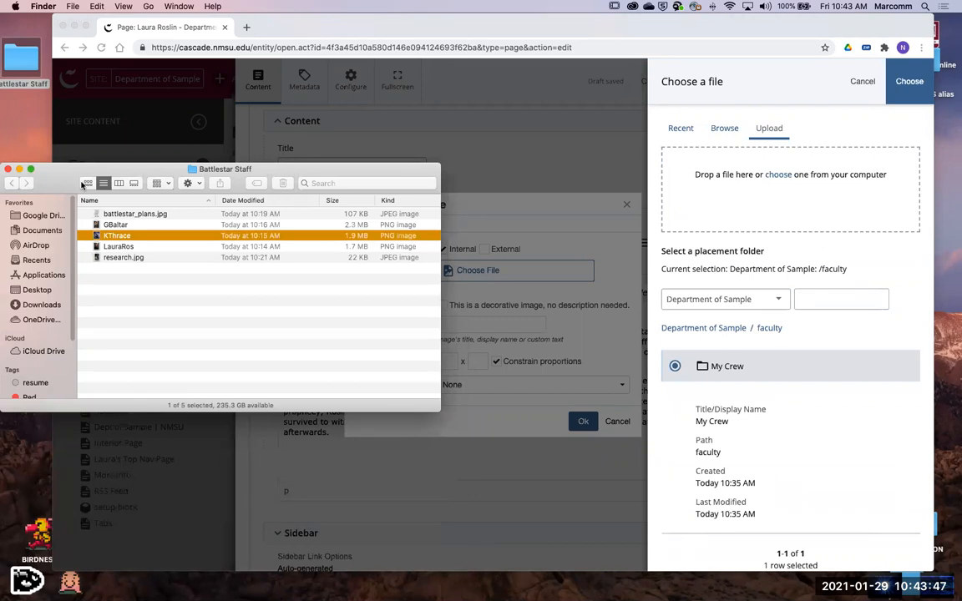
{"action": "left_click", "coordinate": [134, 247]}
{"action": "left_click", "coordinate": [88, 183]}
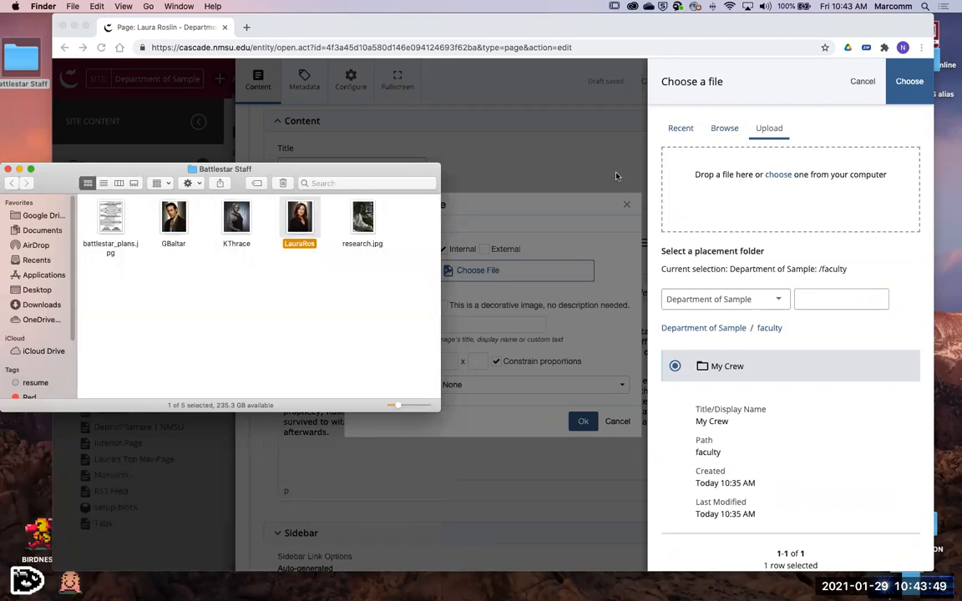
{"action": "left_click_drag", "start_coordinate": [300, 217], "coordinate": [726, 179]}
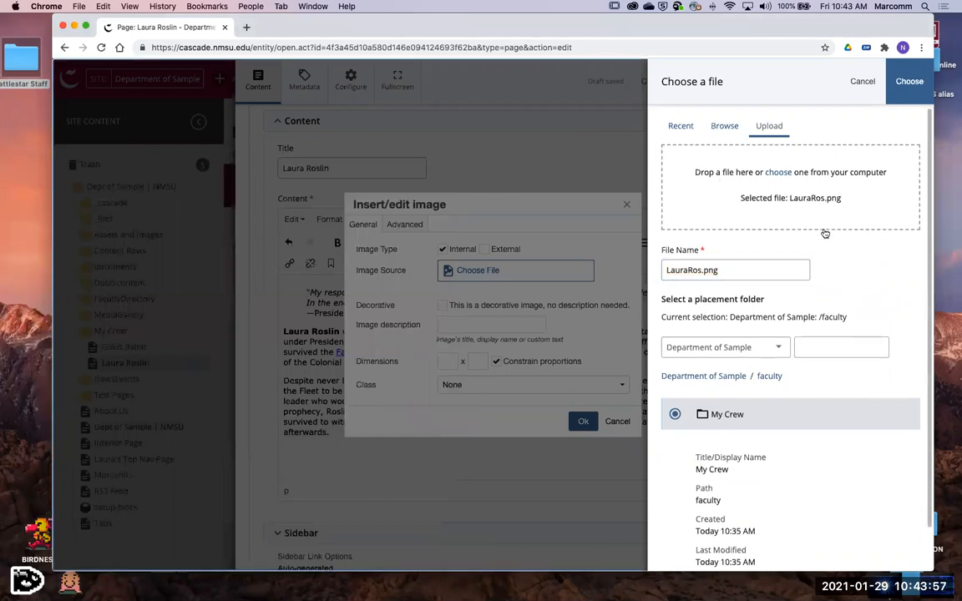
- Check the placement folder and upload LauraRos.png into the My Crew folder of the Department of Sample site
{"action": "scroll", "coordinate": [810, 186], "scroll_direction": "down", "scroll_amount": 1}
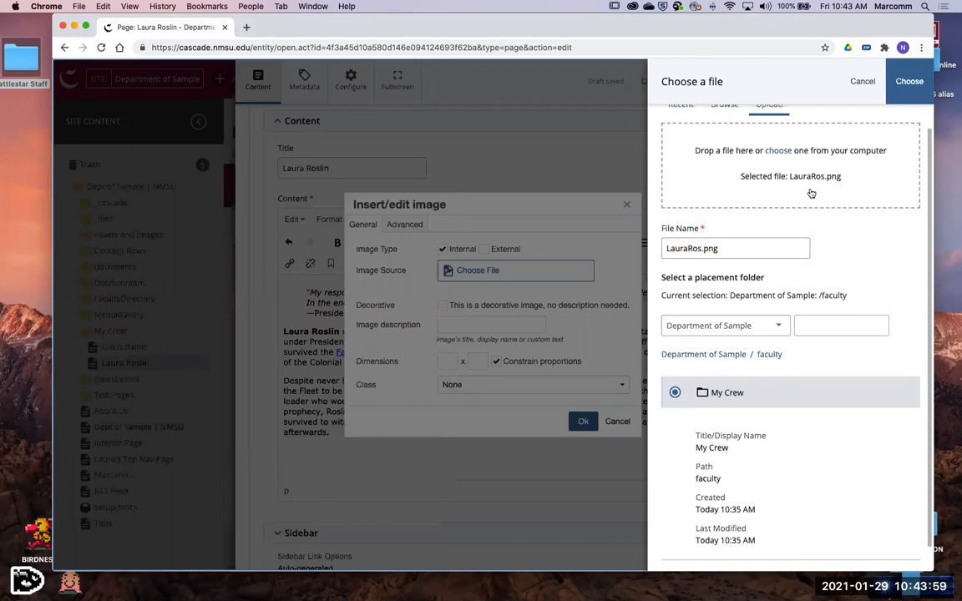
{"action": "scroll", "coordinate": [810, 194], "scroll_direction": "down", "scroll_amount": 1}
{"action": "scroll", "coordinate": [810, 194], "scroll_direction": "down", "scroll_amount": 3}
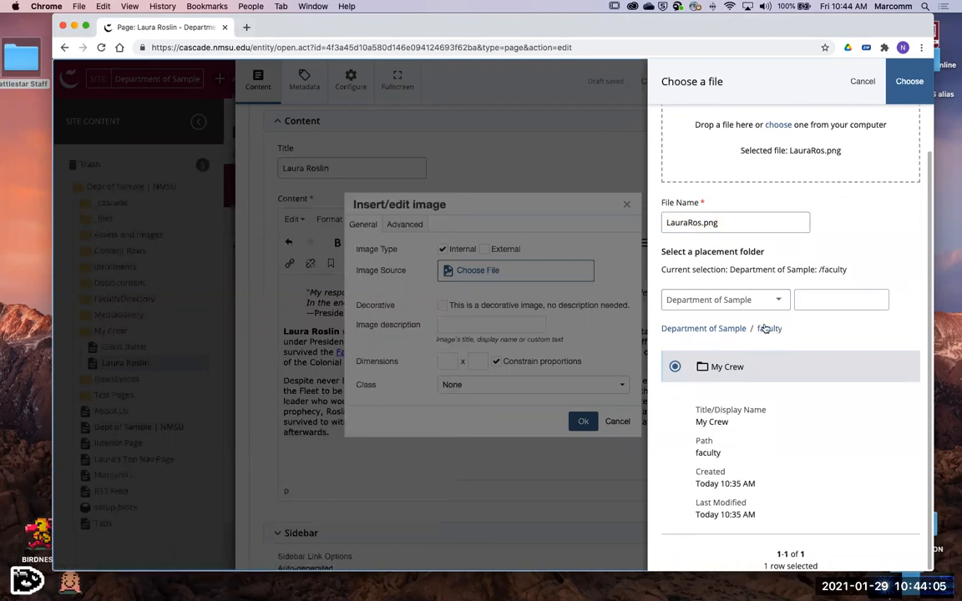
{"action": "scroll", "coordinate": [728, 351], "scroll_direction": "up", "scroll_amount": 1}
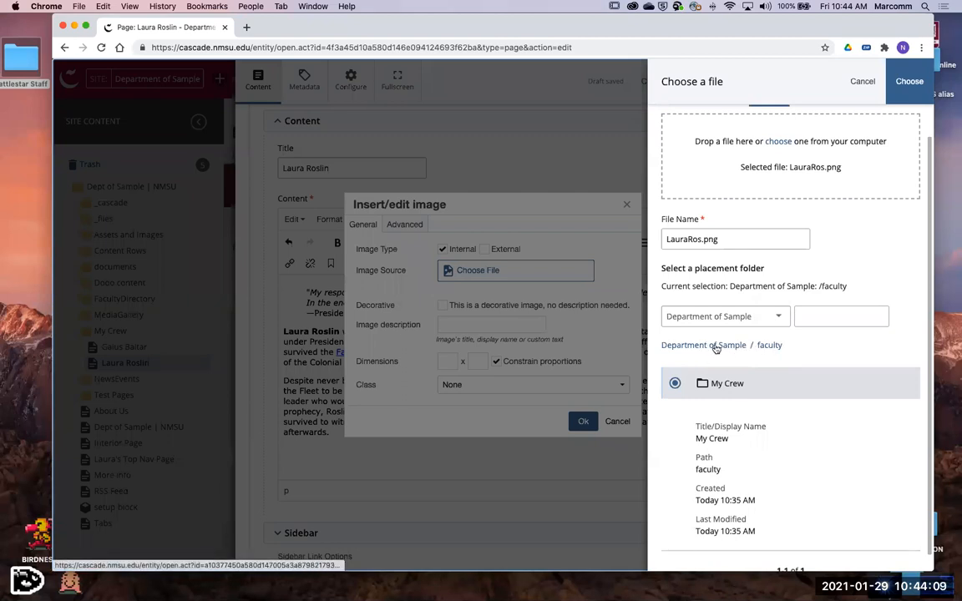
{"action": "scroll", "coordinate": [835, 318], "scroll_direction": "up", "scroll_amount": 1}
{"action": "scroll", "coordinate": [845, 276], "scroll_direction": "up", "scroll_amount": 2}
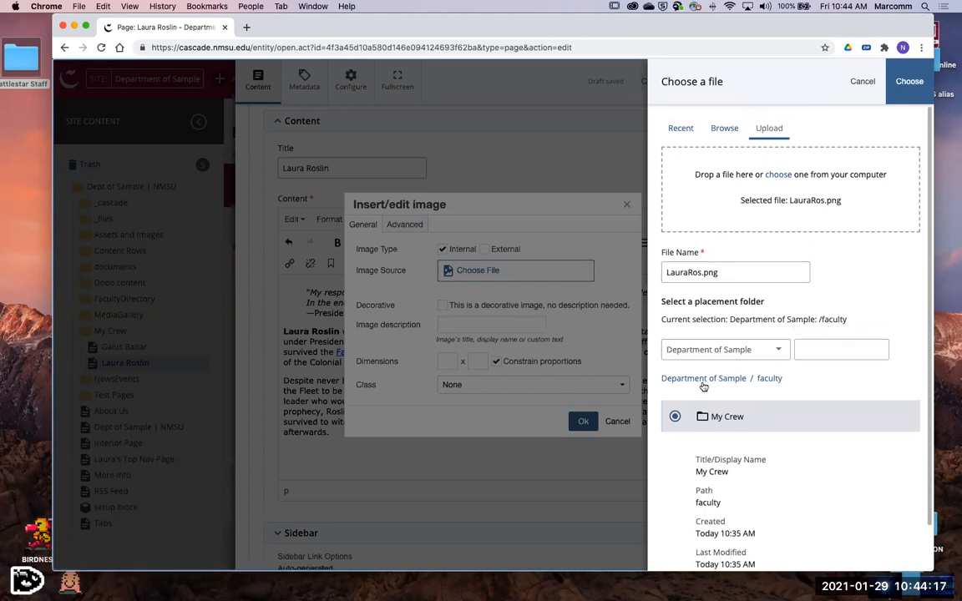
{"action": "scroll", "coordinate": [706, 384], "scroll_direction": "down", "scroll_amount": 1}
{"action": "scroll", "coordinate": [706, 384], "scroll_direction": "down", "scroll_amount": 1}
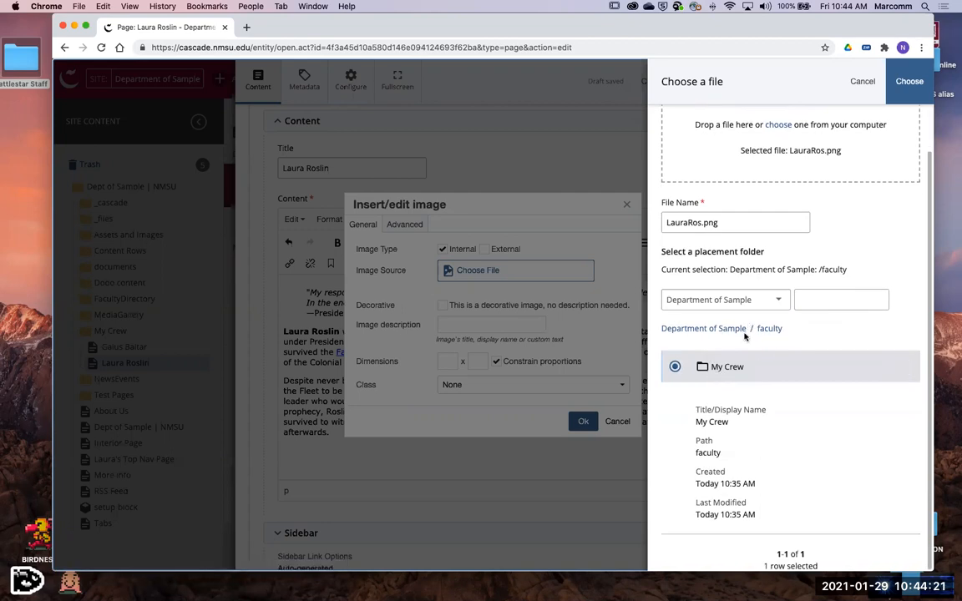
{"action": "scroll", "coordinate": [787, 395], "scroll_direction": "up", "scroll_amount": 1}
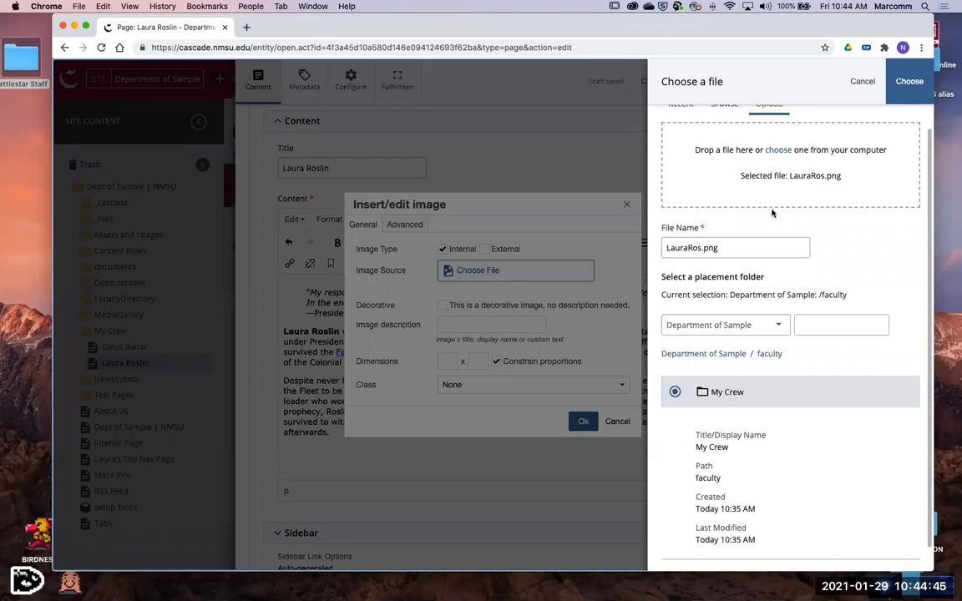
{"action": "scroll", "coordinate": [792, 358], "scroll_direction": "up", "scroll_amount": 1}
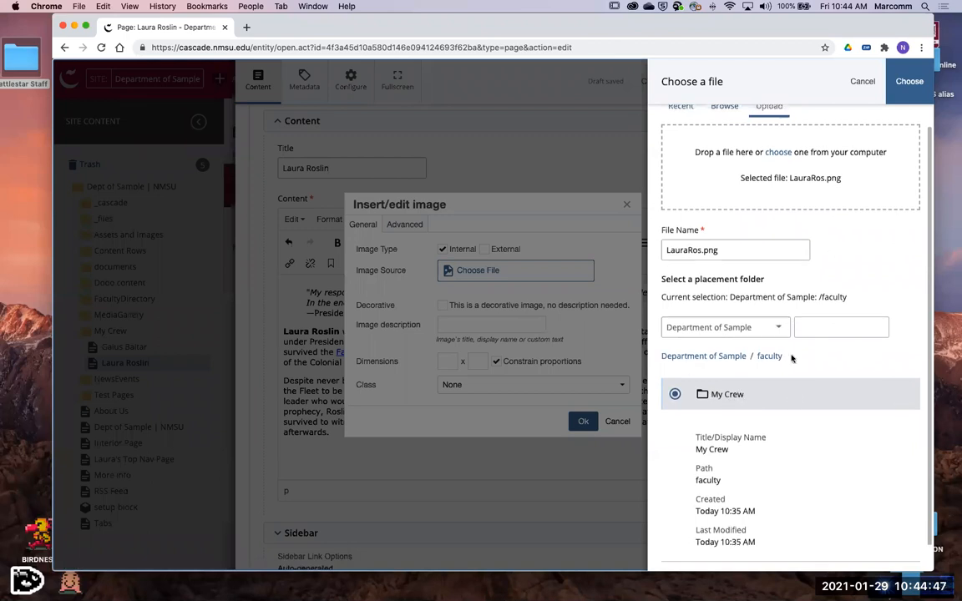
{"action": "scroll", "coordinate": [767, 369], "scroll_direction": "up", "scroll_amount": 1}
{"action": "left_click_drag", "start_coordinate": [792, 365], "coordinate": [657, 363]}
{"action": "scroll", "coordinate": [867, 380], "scroll_direction": "up", "scroll_amount": 2}
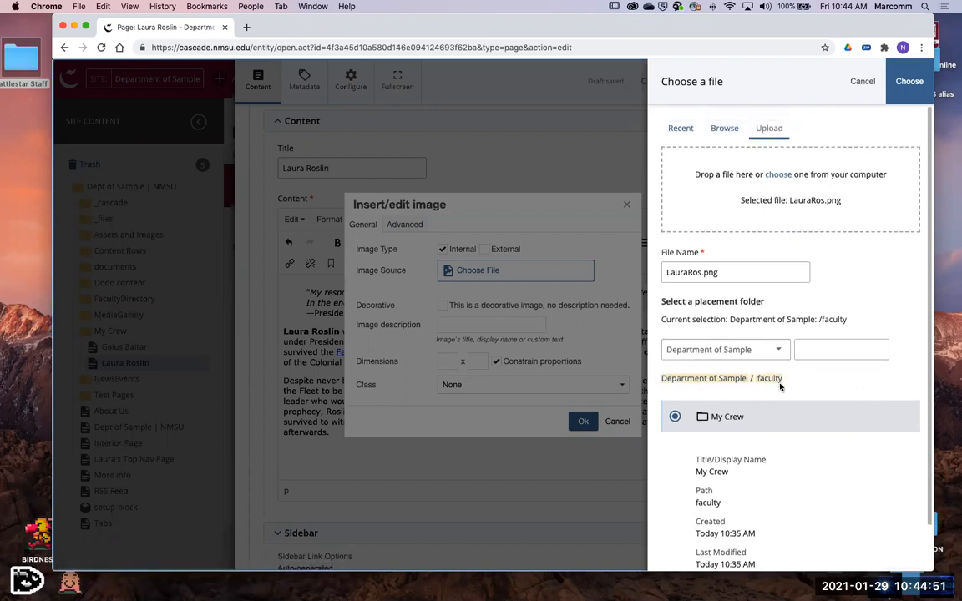
{"action": "left_click", "coordinate": [907, 87]}
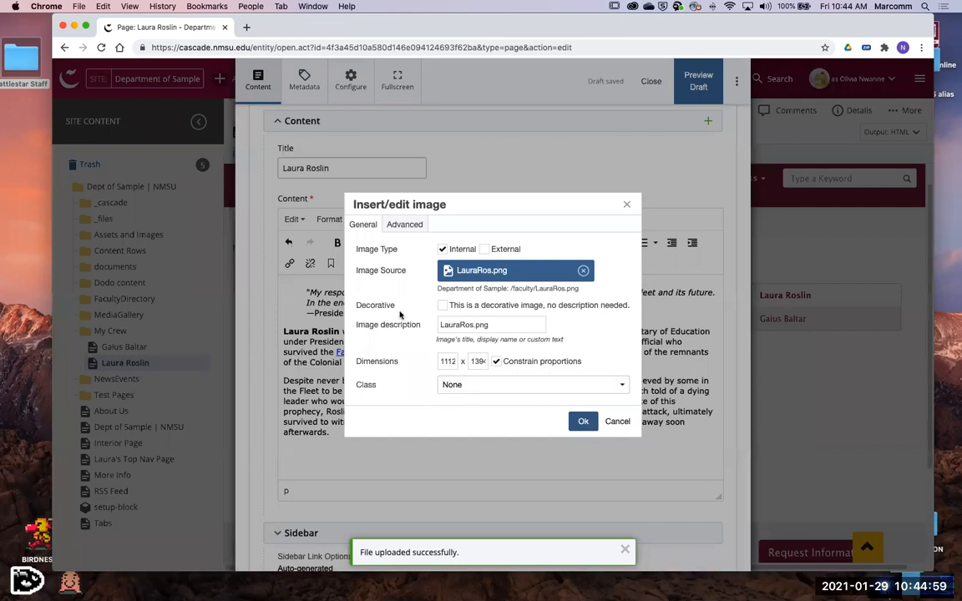
- Replace the image description with "profile of Laura Roslyn"
{"action": "left_click_drag", "start_coordinate": [362, 330], "coordinate": [415, 334]}
{"action": "left_click", "coordinate": [427, 350]}
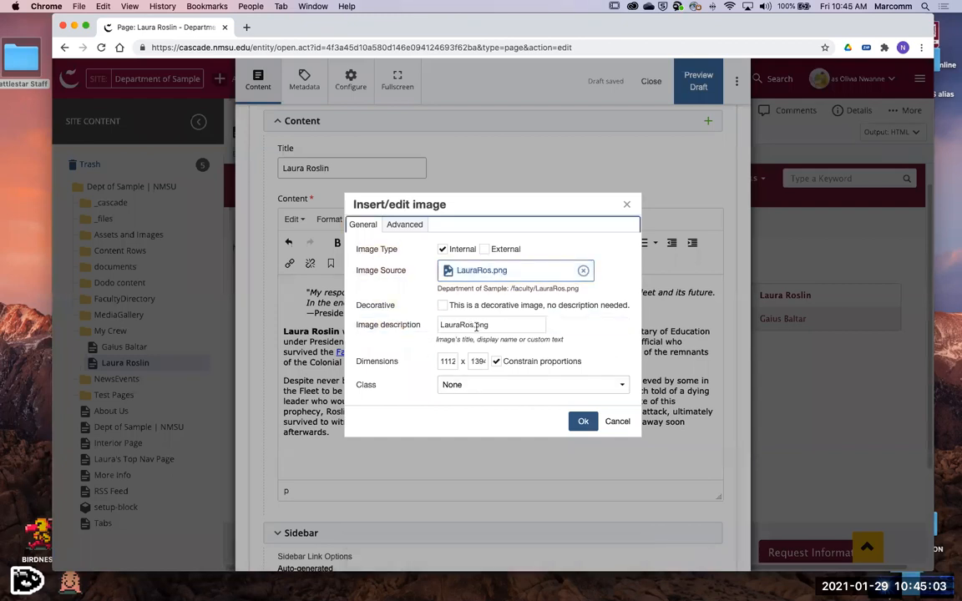
{"action": "left_click", "coordinate": [518, 326]}
{"action": "key", "text": "BackSpace"}
{"action": "key", "text": "BackSpace"}
{"action": "key", "text": "BackSpace"}
{"action": "key", "text": "BackSpace"}
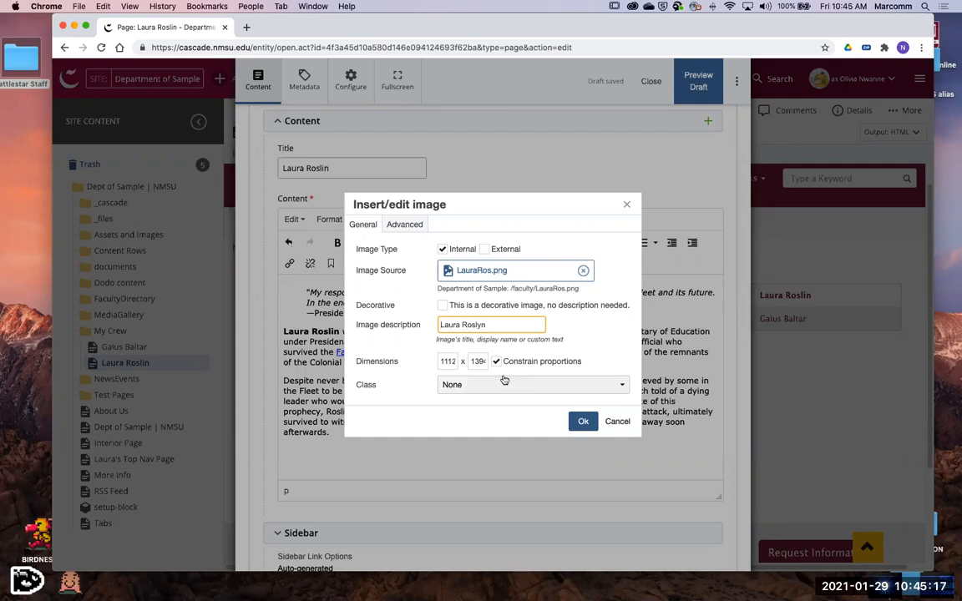
{"action": "left_click", "coordinate": [441, 325]}
{"action": "type", "text": "profile of"}
{"action": "key", "text": "Tab"}
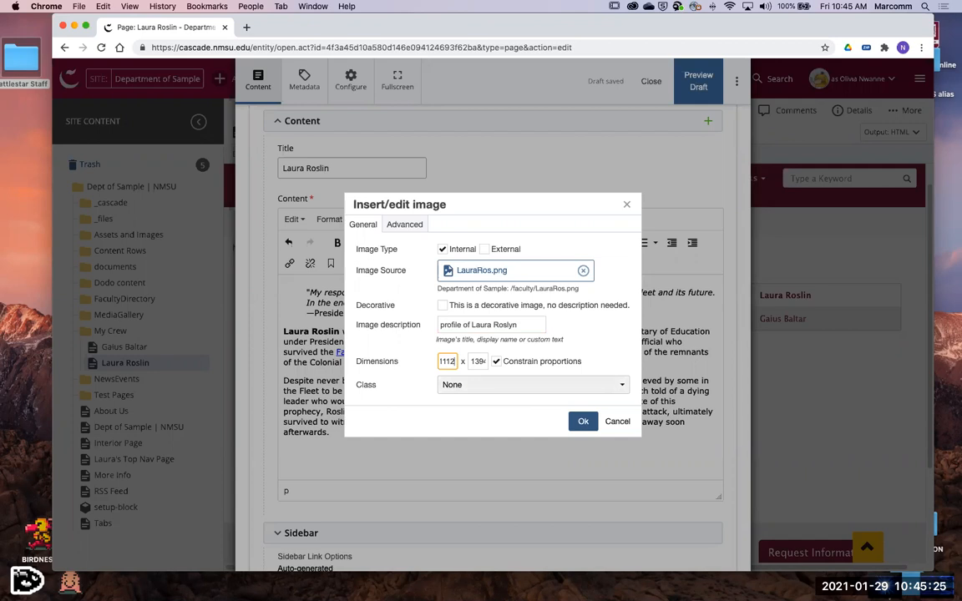
- Set the image width to 300 with constrained proportions, insert it below the text and check its placement
{"action": "key", "text": "Tab"}
{"action": "key", "text": "shift+Tab"}
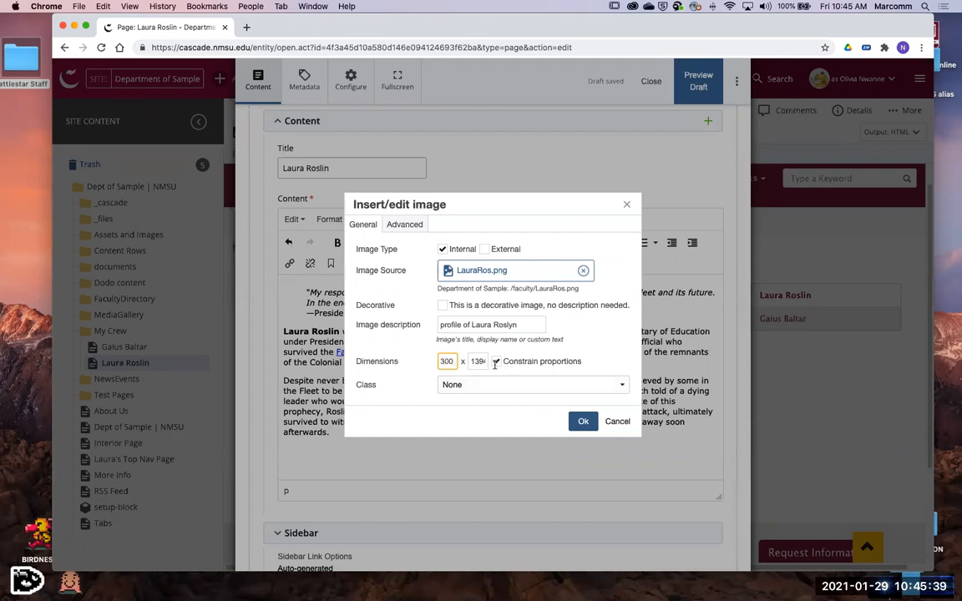
{"action": "left_click", "coordinate": [476, 362]}
{"action": "left_click", "coordinate": [582, 421]}
{"action": "scroll", "coordinate": [512, 407], "scroll_direction": "down", "scroll_amount": 2}
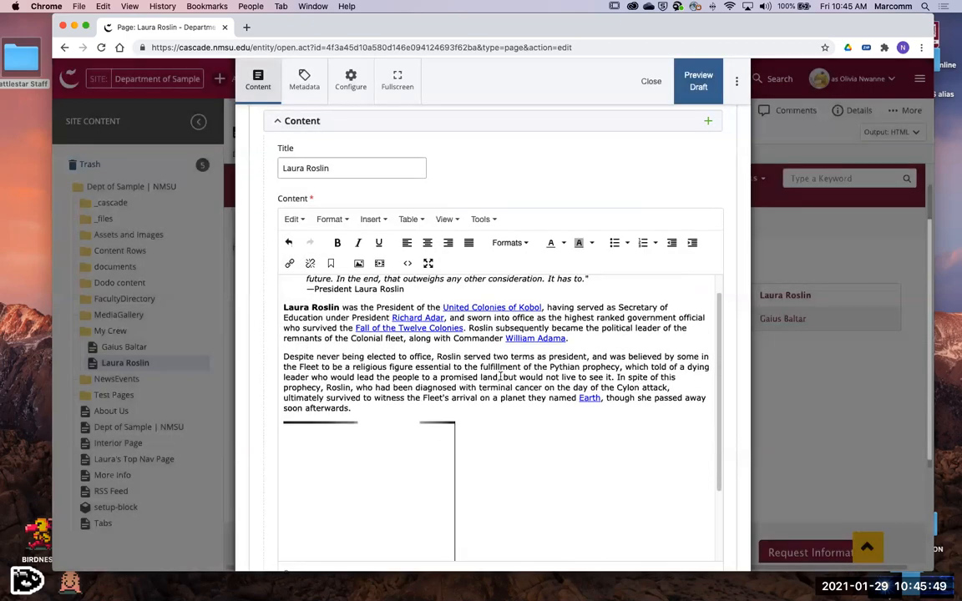
{"action": "scroll", "coordinate": [511, 403], "scroll_direction": "down", "scroll_amount": 2}
{"action": "scroll", "coordinate": [543, 414], "scroll_direction": "up", "scroll_amount": 3}
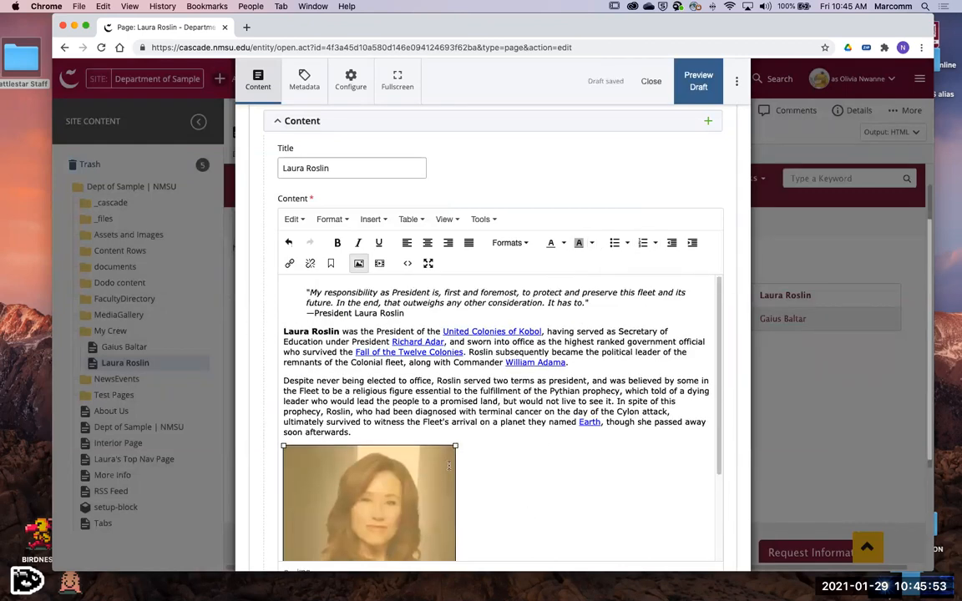
{"action": "scroll", "coordinate": [531, 467], "scroll_direction": "down", "scroll_amount": 3}
{"action": "scroll", "coordinate": [547, 471], "scroll_direction": "up", "scroll_amount": 3}
- Submit the Laura Roslin page with the version comment "Updated Content."
{"action": "left_click", "coordinate": [736, 81]}
{"action": "type", "text": "Updated Content."}
{"action": "left_click", "coordinate": [540, 236]}
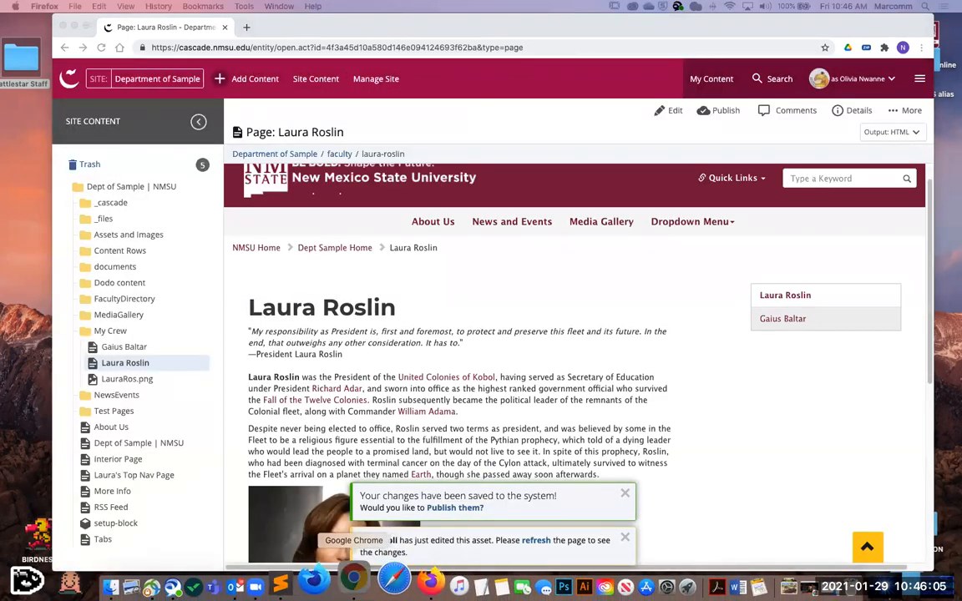
- Bring the Laura Roslin wiki window forward and place it beside the Department of Sample page for comparison
{"action": "left_click", "coordinate": [340, 578]}
{"action": "left_click", "coordinate": [313, 6]}
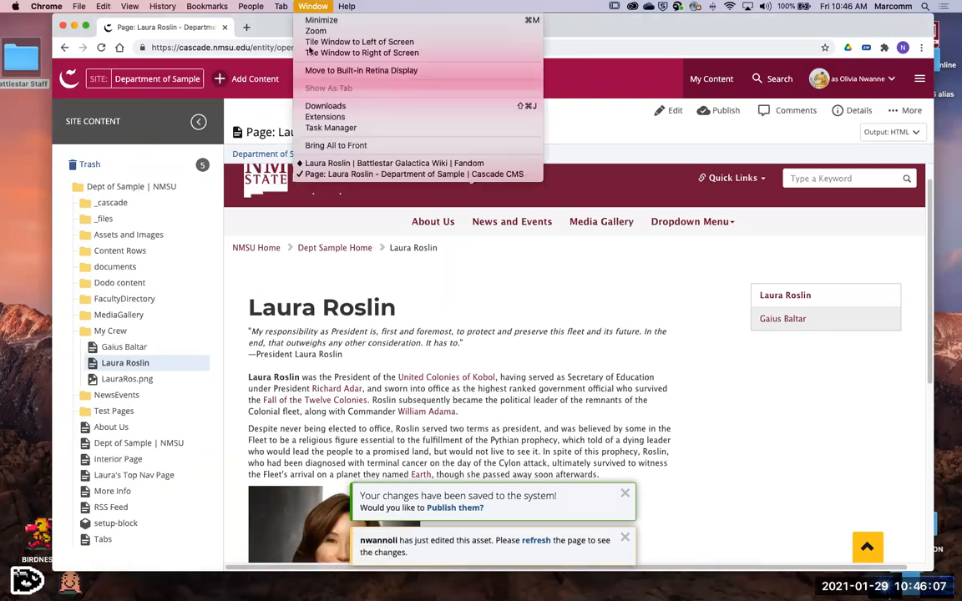
{"action": "left_click", "coordinate": [354, 173]}
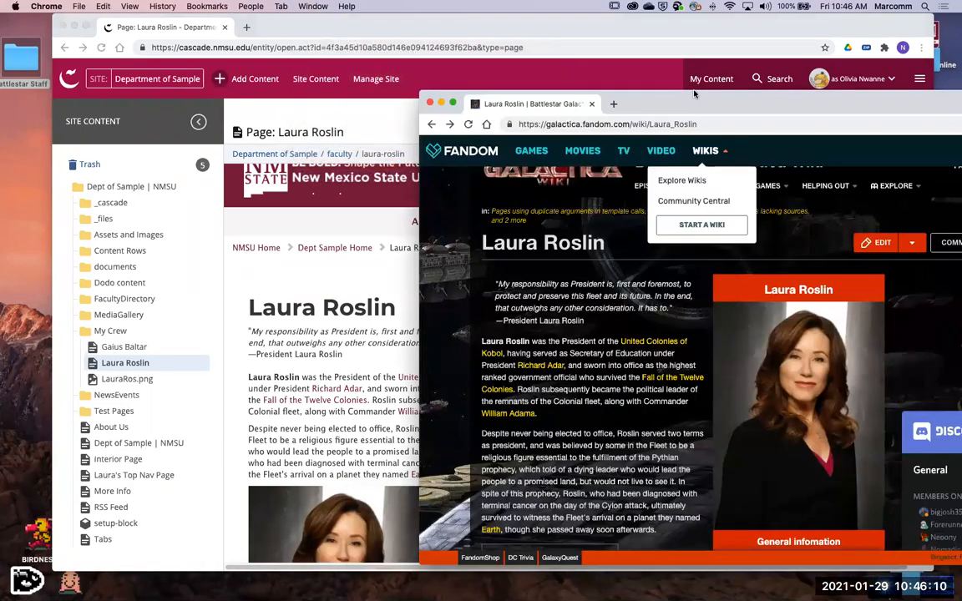
{"action": "left_click_drag", "start_coordinate": [694, 106], "coordinate": [772, 193]}
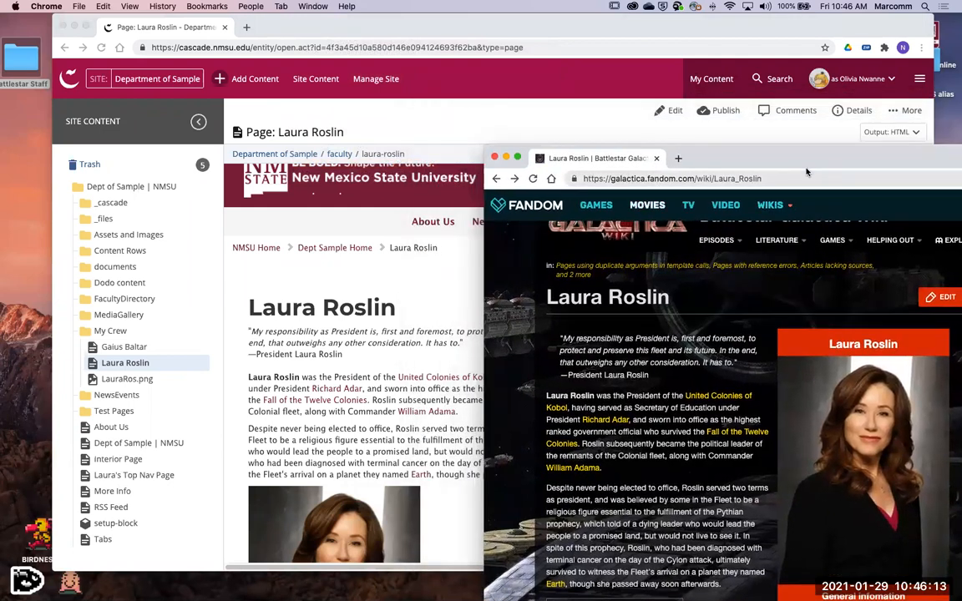
- Compare the layout, text and portrait of the saved Laura Roslin page with the original wiki article
{"action": "left_click", "coordinate": [443, 438]}
{"action": "scroll", "coordinate": [455, 417], "scroll_direction": "down", "scroll_amount": 2}
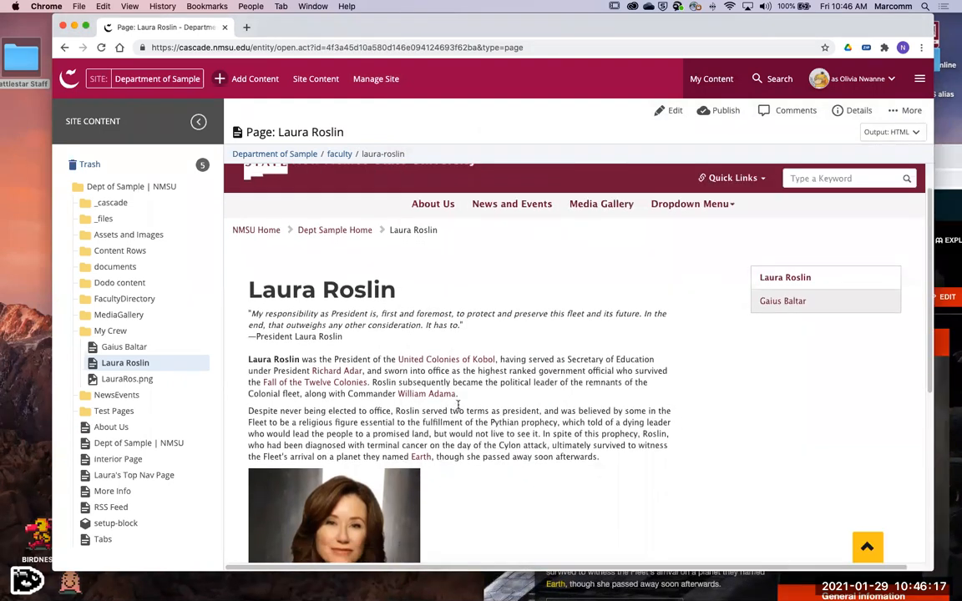
{"action": "scroll", "coordinate": [466, 406], "scroll_direction": "down", "scroll_amount": 5}
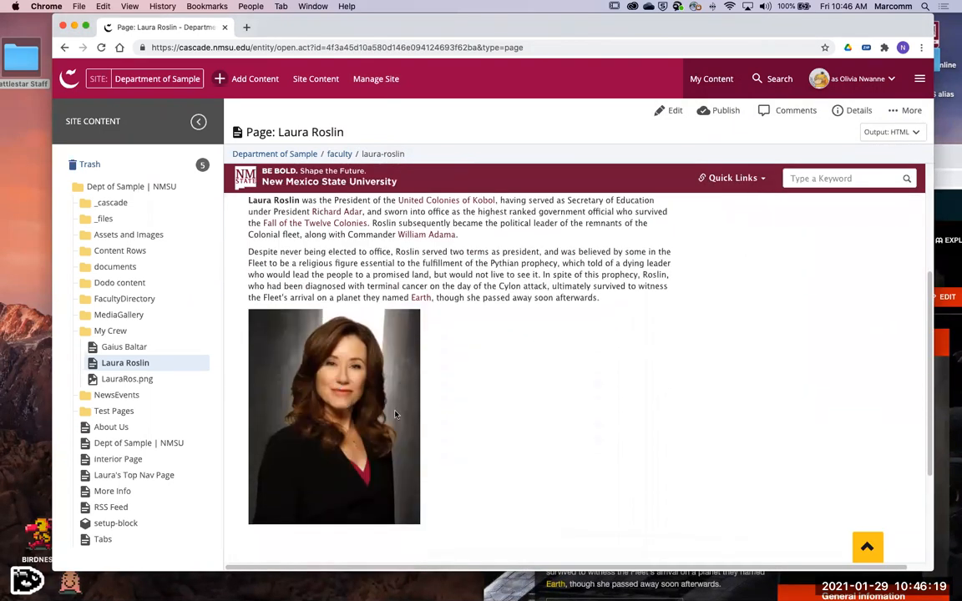
{"action": "scroll", "coordinate": [559, 449], "scroll_direction": "up", "scroll_amount": 5}
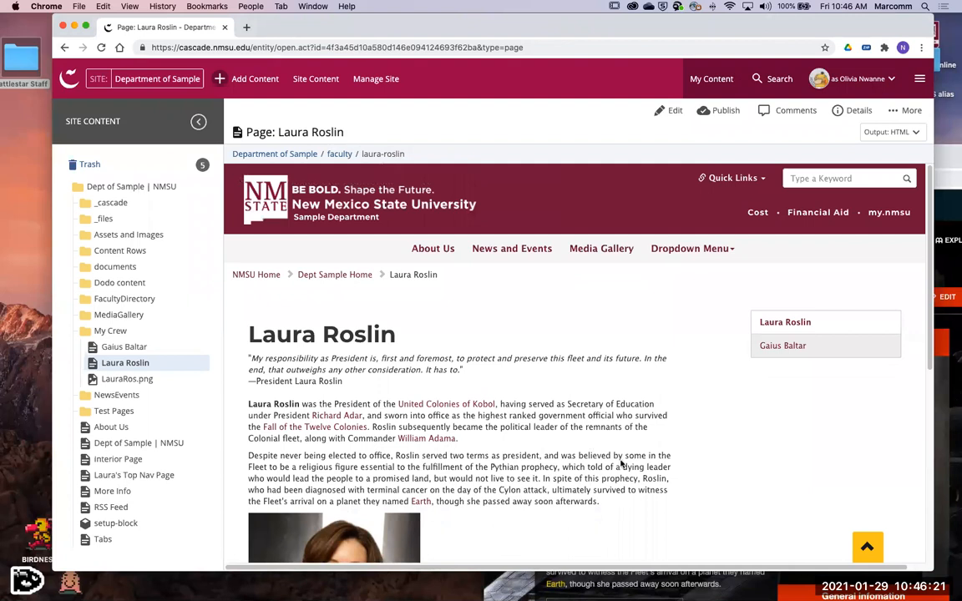
{"action": "scroll", "coordinate": [621, 464], "scroll_direction": "down", "scroll_amount": 2}
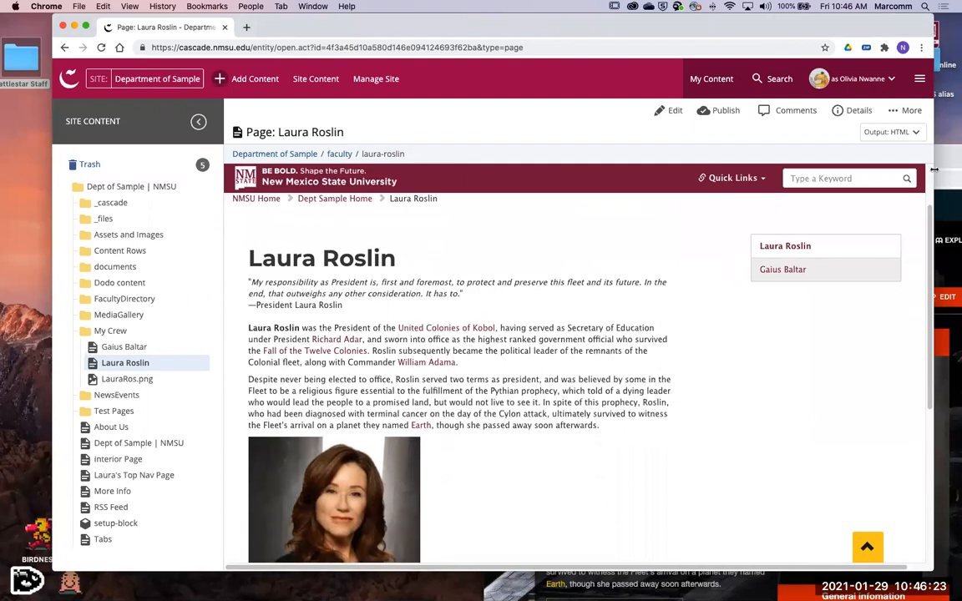
{"action": "key", "text": "super+grave"}
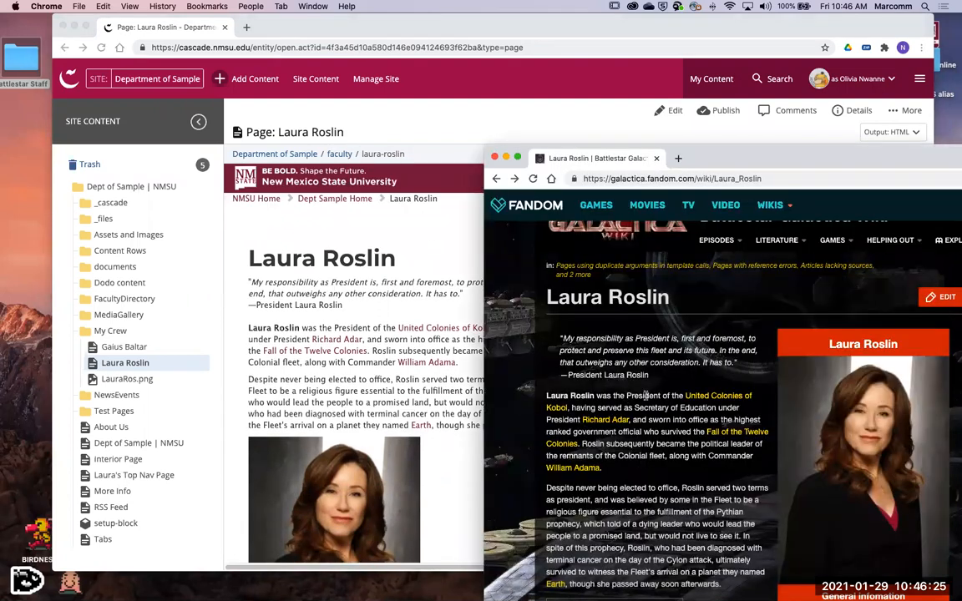
{"action": "scroll", "coordinate": [793, 366], "scroll_direction": "up", "scroll_amount": 3}
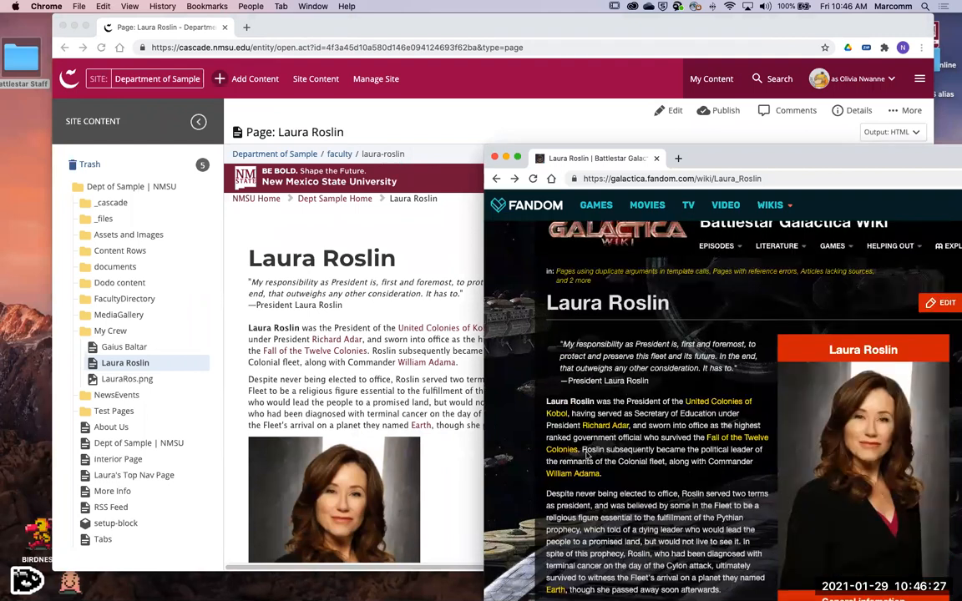
{"action": "left_click", "coordinate": [399, 409]}
{"action": "scroll", "coordinate": [563, 444], "scroll_direction": "down", "scroll_amount": 5}
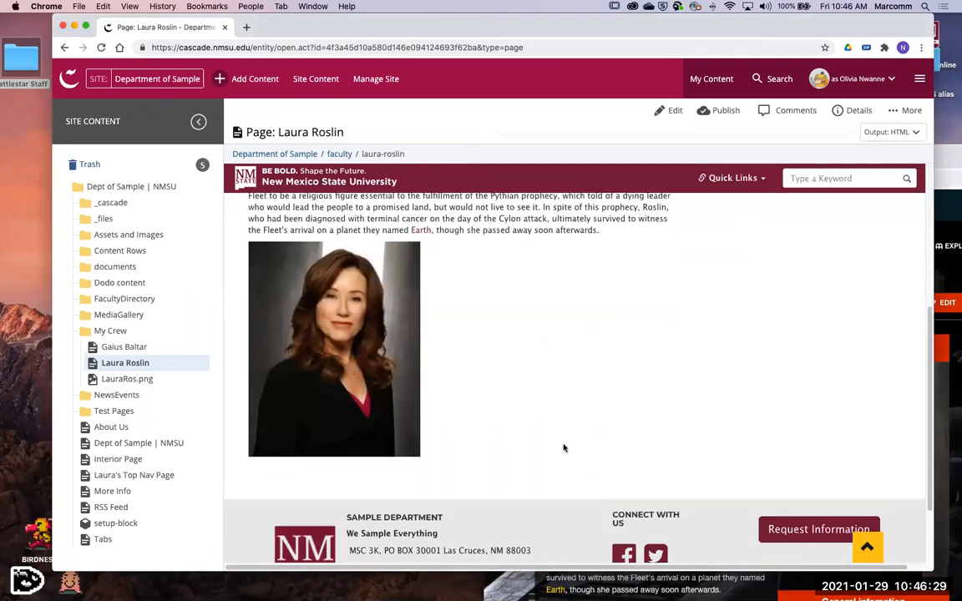
{"action": "scroll", "coordinate": [576, 447], "scroll_direction": "up", "scroll_amount": 5}
{"action": "scroll", "coordinate": [581, 449], "scroll_direction": "up", "scroll_amount": 2}
{"action": "scroll", "coordinate": [660, 334], "scroll_direction": "down", "scroll_amount": 2}
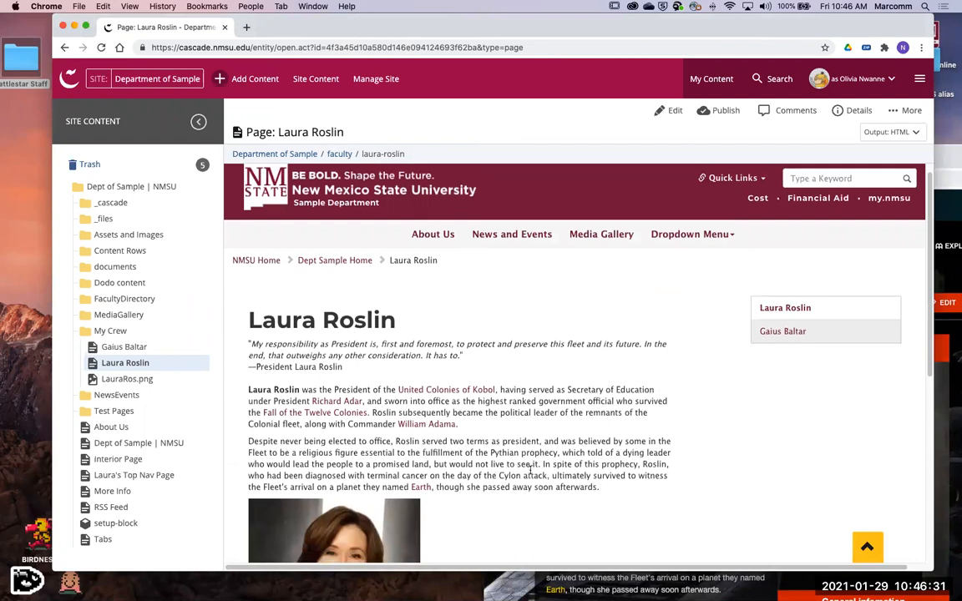
{"action": "scroll", "coordinate": [734, 324], "scroll_direction": "down", "scroll_amount": 2}
{"action": "scroll", "coordinate": [789, 334], "scroll_direction": "up", "scroll_amount": 4}
- Open the Gaius Baltar page for editing and add an empty line below its biography text
{"action": "left_click", "coordinate": [783, 345]}
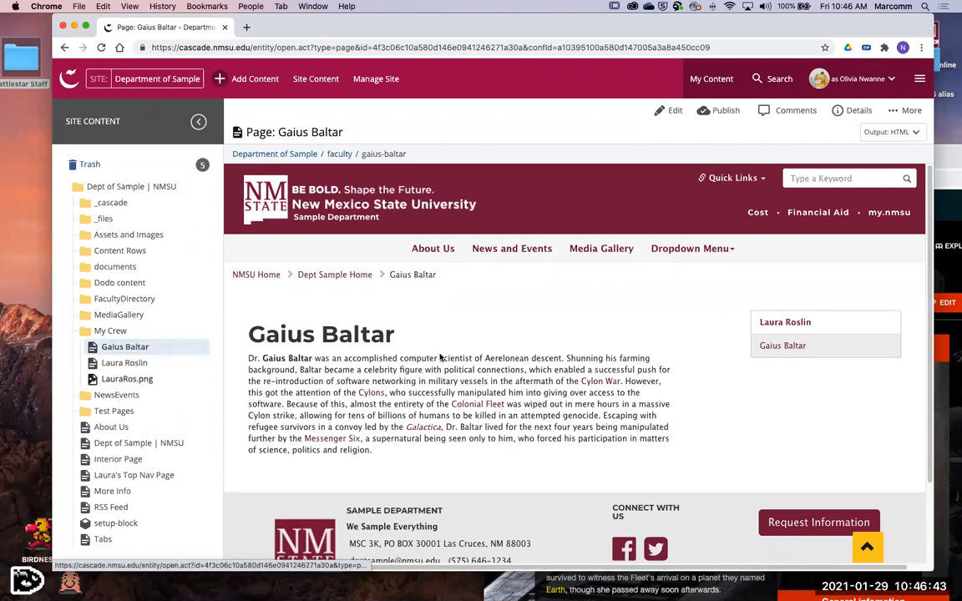
{"action": "scroll", "coordinate": [601, 343], "scroll_direction": "down", "scroll_amount": 1}
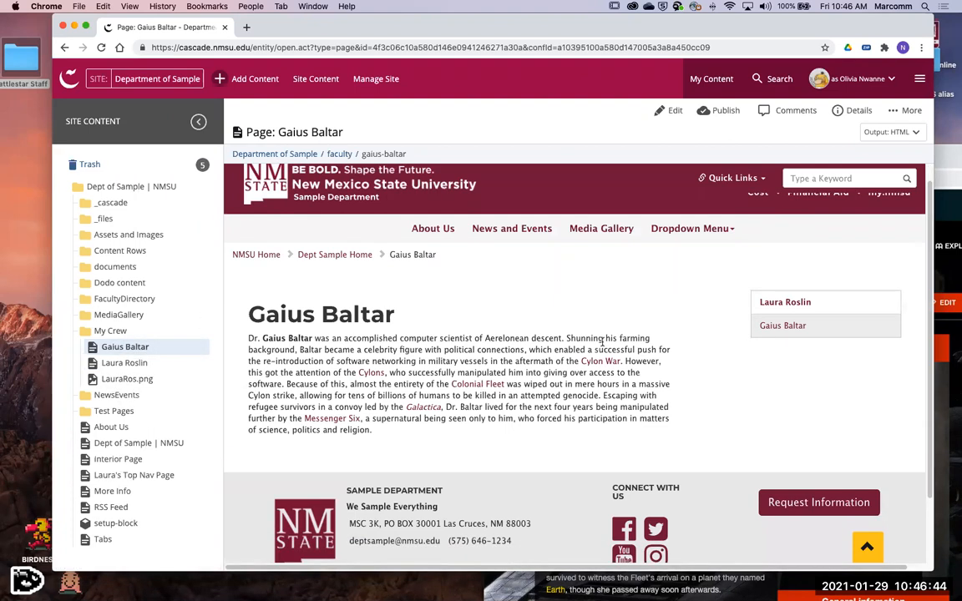
{"action": "left_click", "coordinate": [673, 114]}
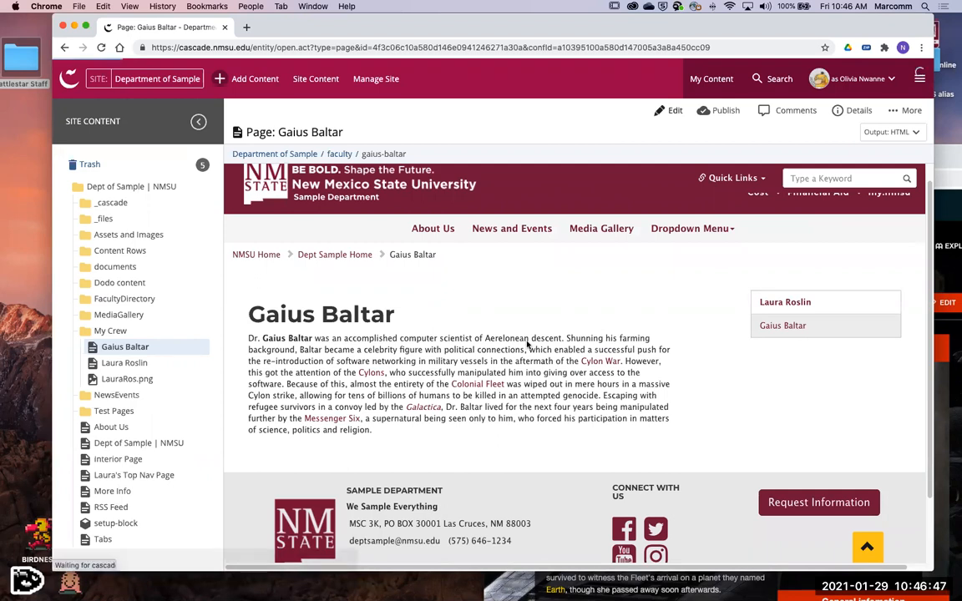
{"action": "scroll", "coordinate": [501, 351], "scroll_direction": "down", "scroll_amount": 3}
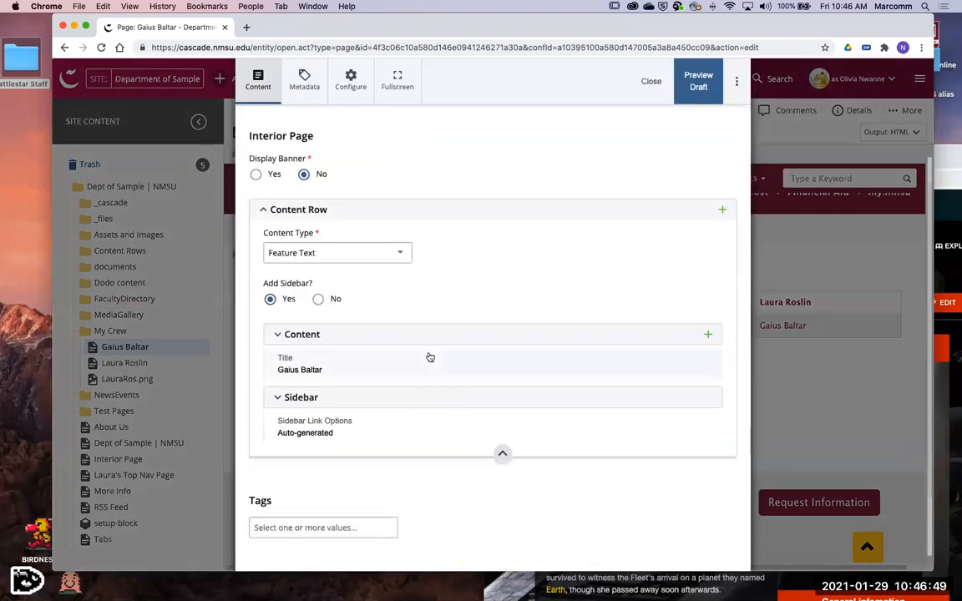
{"action": "scroll", "coordinate": [501, 300], "scroll_direction": "down", "scroll_amount": 5}
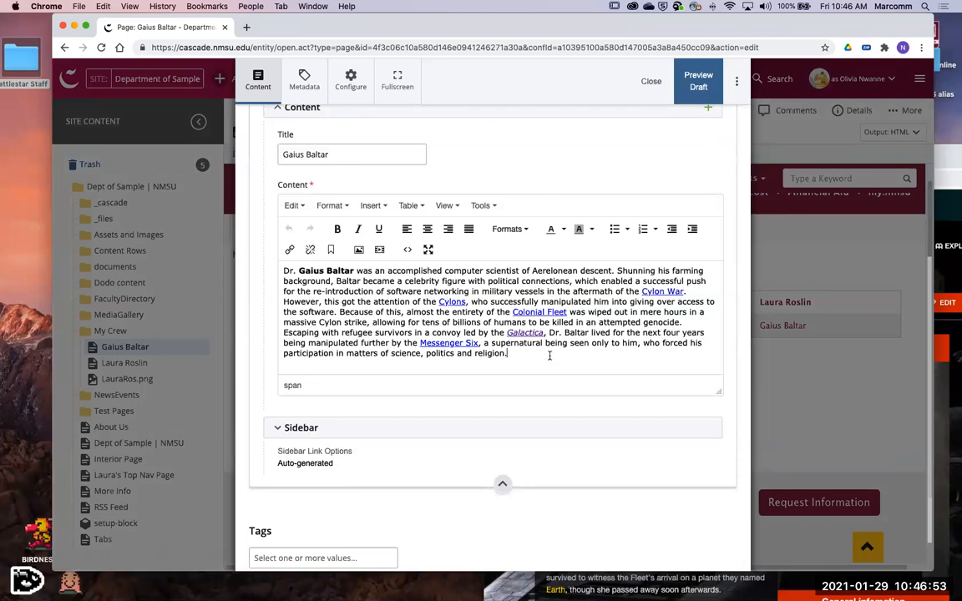
{"action": "key", "text": "Return"}
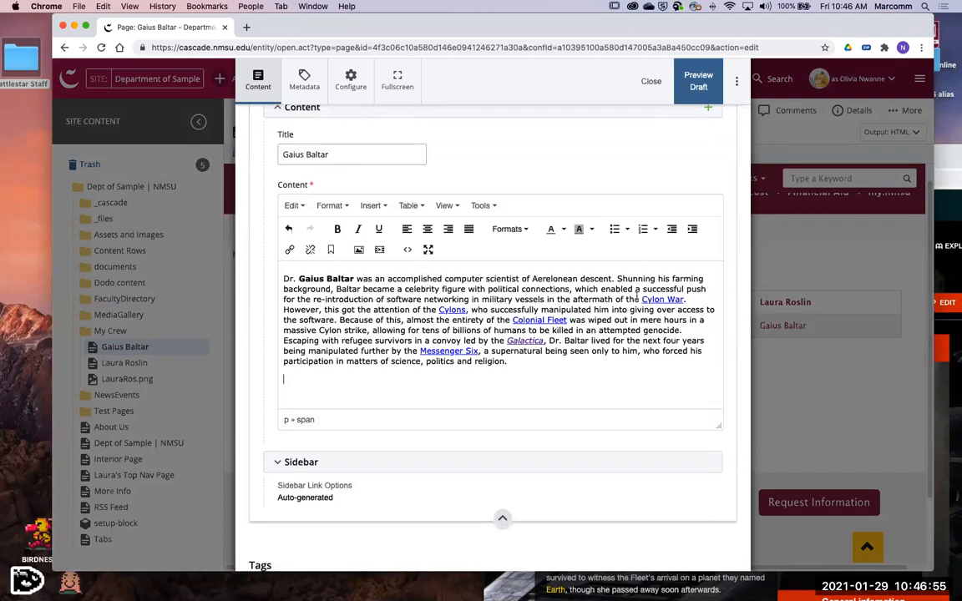
- Switch to the wiki window, open the Gaius Baltar article there and shift the window slightly
{"action": "key", "text": "super+grave"}
{"action": "scroll", "coordinate": [674, 413], "scroll_direction": "down", "scroll_amount": 4}
{"action": "left_click", "coordinate": [513, 180]}
{"action": "left_click_drag", "start_coordinate": [754, 153], "coordinate": [733, 144]}
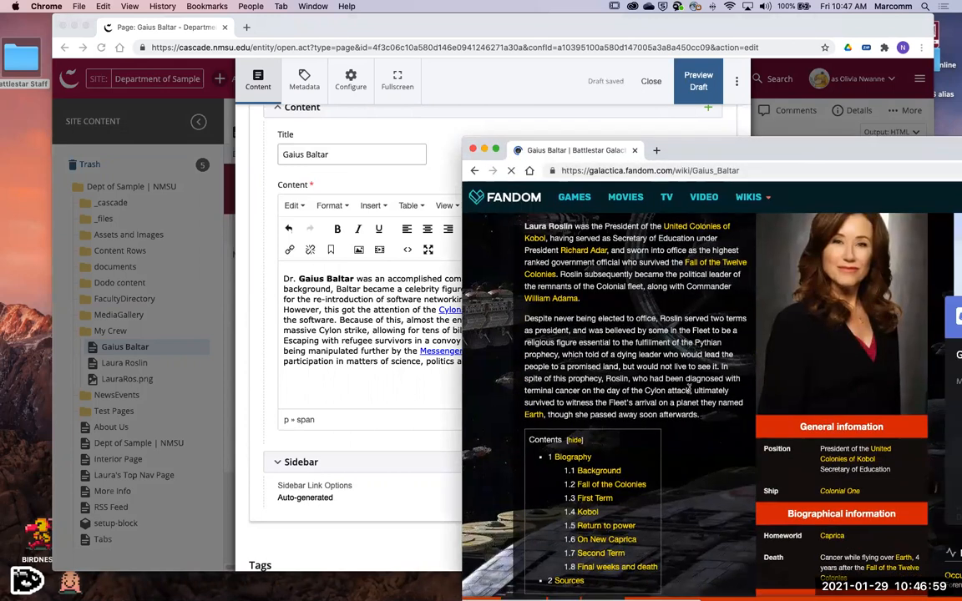
- Copy the Gaius Baltar article content with its portrait from the wiki and paste it below the page's biography text
{"action": "left_click_drag", "start_coordinate": [754, 274], "coordinate": [819, 315]}
{"action": "left_click_drag", "start_coordinate": [868, 282], "coordinate": [750, 450]}
{"action": "scroll", "coordinate": [903, 479], "scroll_direction": "up", "scroll_amount": 5}
{"action": "left_click_drag", "start_coordinate": [547, 451], "coordinate": [796, 516]}
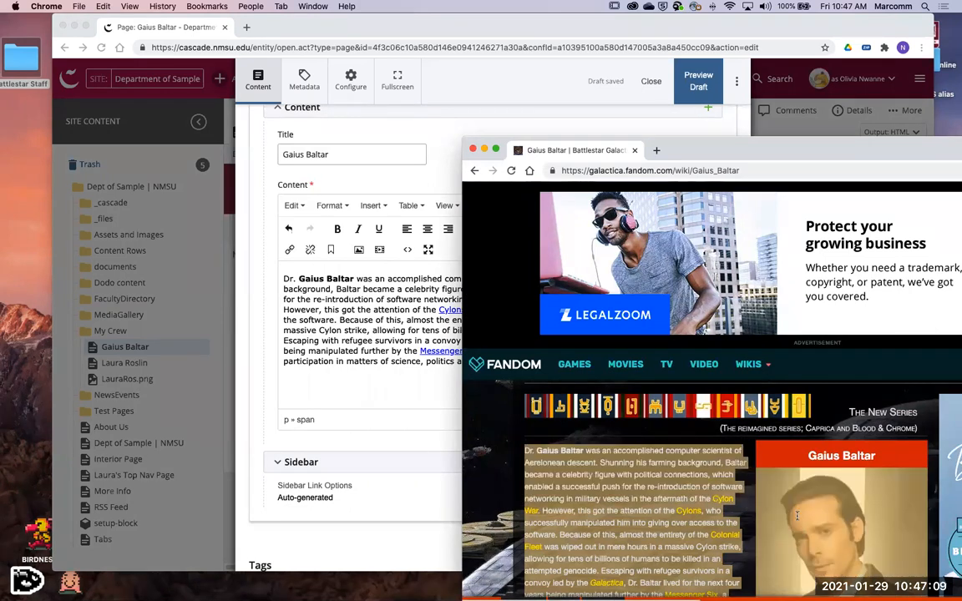
{"action": "key", "text": "super+c"}
{"action": "scroll", "coordinate": [799, 521], "scroll_direction": "down", "scroll_amount": 2}
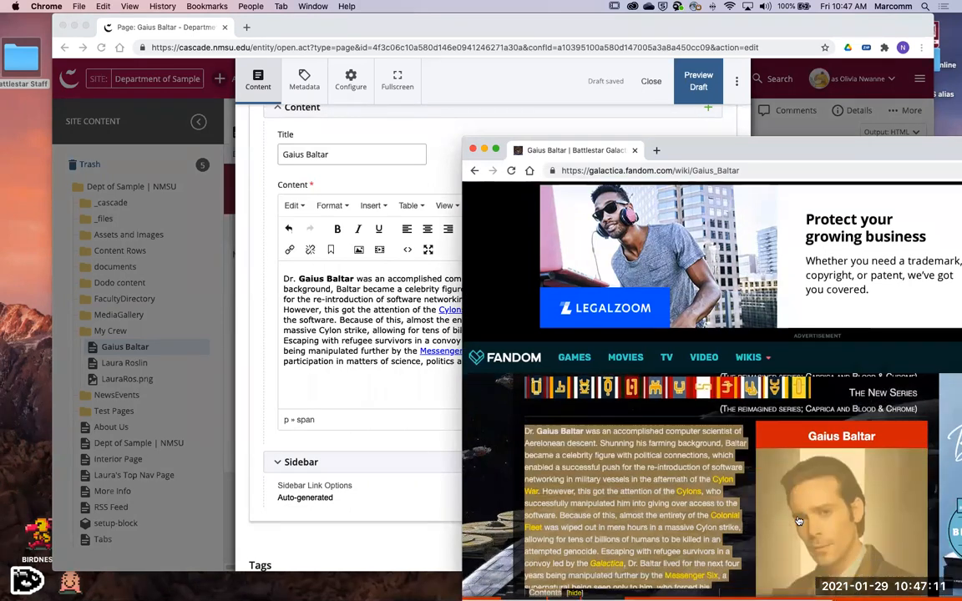
{"action": "left_click", "coordinate": [352, 404]}
{"action": "key", "text": "super+v"}
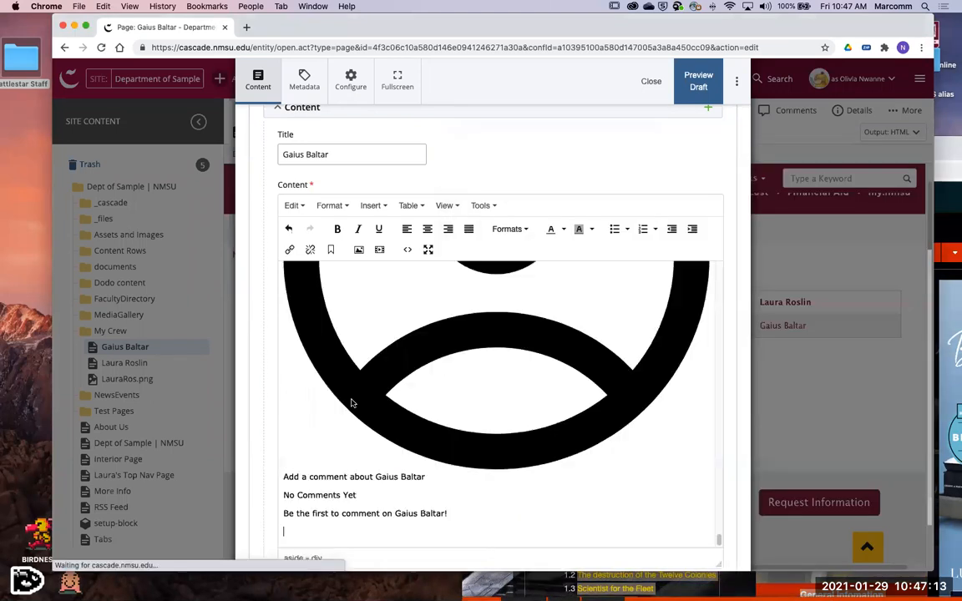
- Examine the pasted wiki content in the Gaius Baltar editor for stray images, headings, links and page elements
{"action": "scroll", "coordinate": [574, 461], "scroll_direction": "up", "scroll_amount": 3}
{"action": "scroll", "coordinate": [574, 461], "scroll_direction": "down", "scroll_amount": 6}
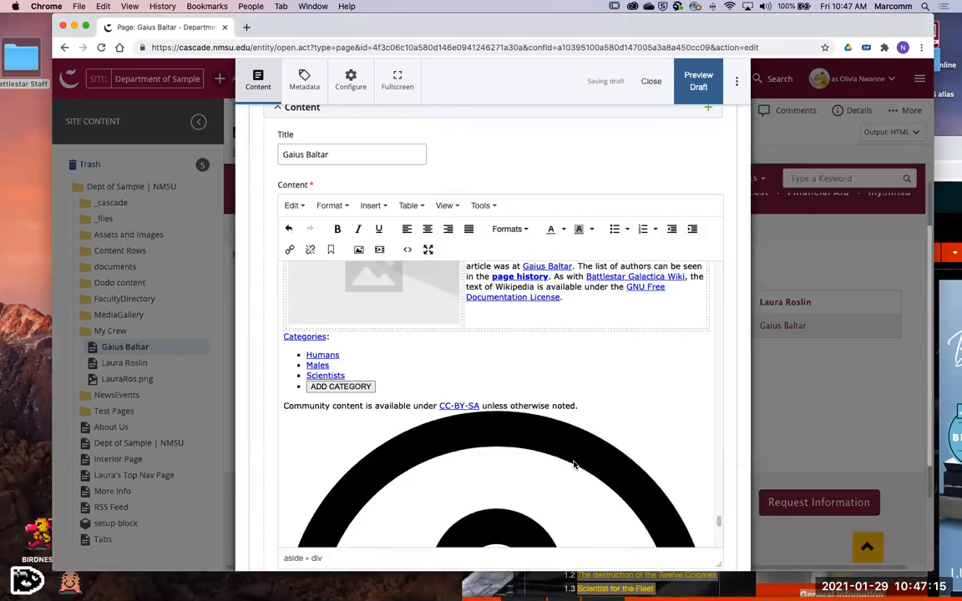
{"action": "scroll", "coordinate": [568, 461], "scroll_direction": "up", "scroll_amount": 2}
{"action": "scroll", "coordinate": [569, 462], "scroll_direction": "up", "scroll_amount": 6}
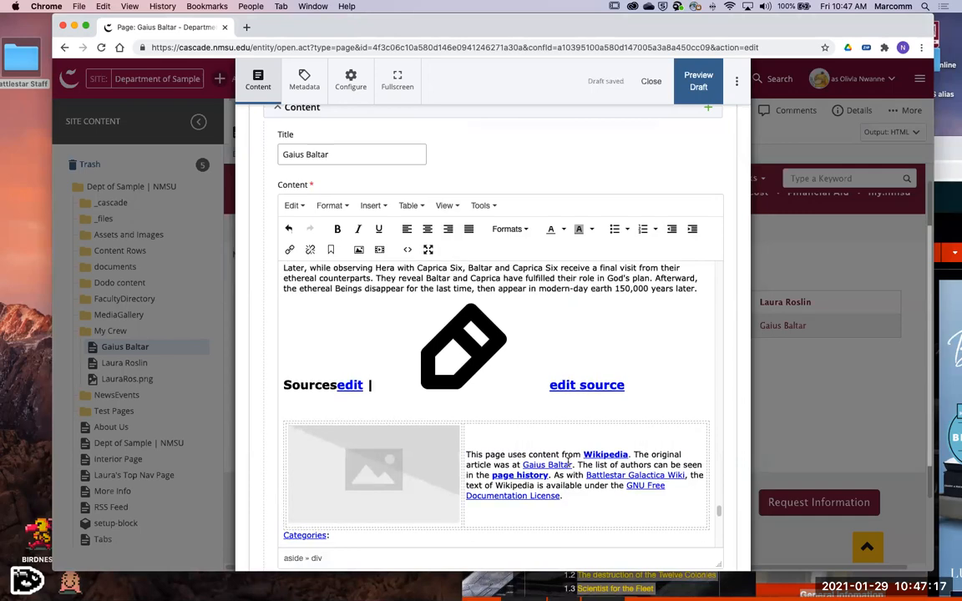
{"action": "scroll", "coordinate": [568, 460], "scroll_direction": "up", "scroll_amount": 8}
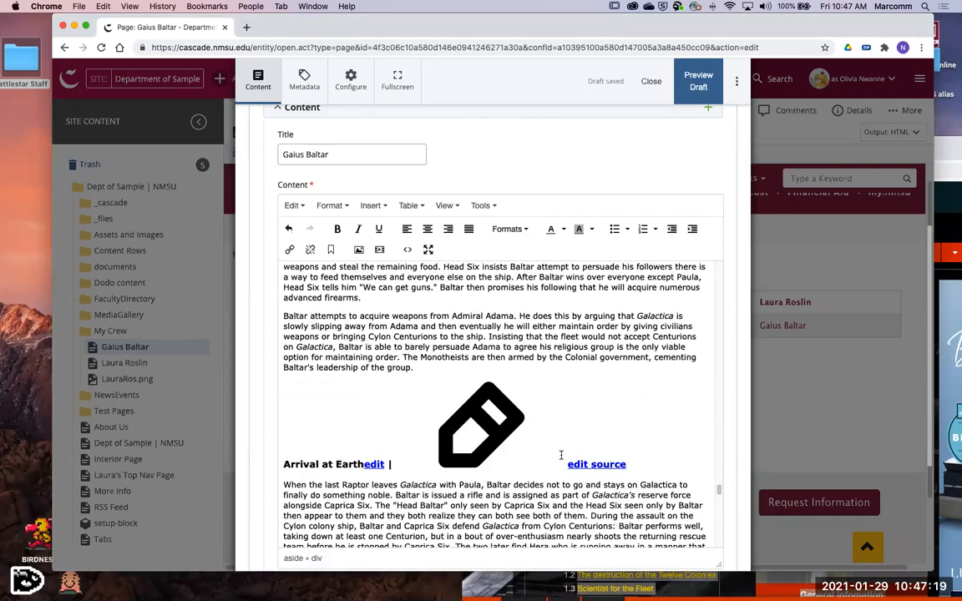
{"action": "scroll", "coordinate": [560, 453], "scroll_direction": "up", "scroll_amount": 15}
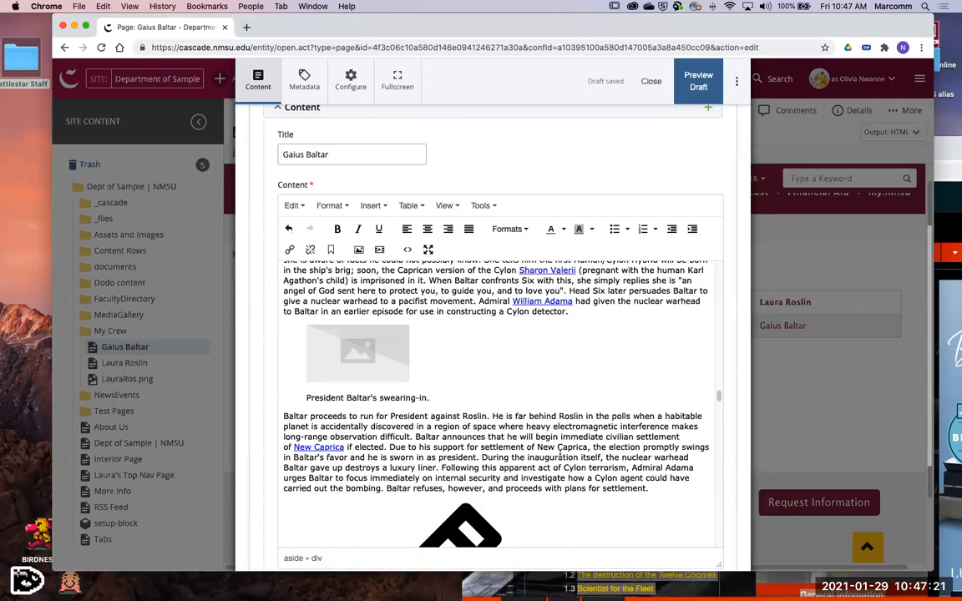
{"action": "scroll", "coordinate": [560, 453], "scroll_direction": "up", "scroll_amount": 2}
{"action": "scroll", "coordinate": [515, 364], "scroll_direction": "down", "scroll_amount": 5}
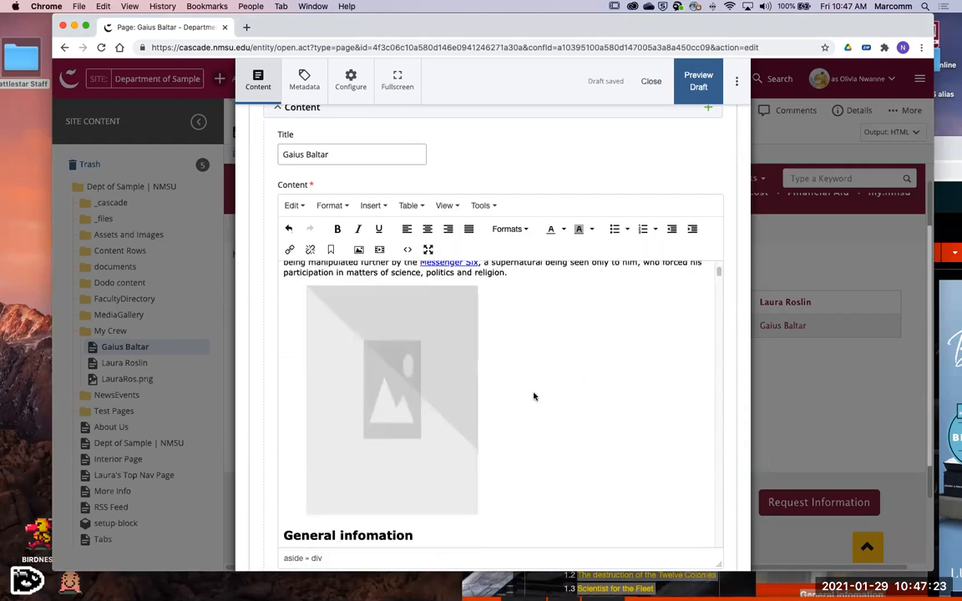
- Inspect the HTML source of the pasted wiki content, leave it without applying changes and undo the paste
{"action": "left_click", "coordinate": [407, 251]}
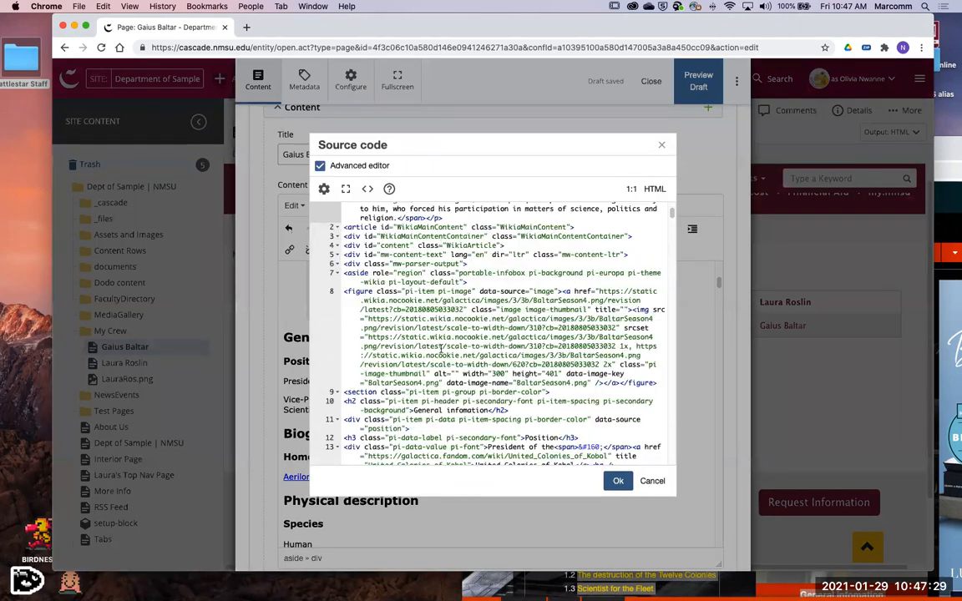
{"action": "scroll", "coordinate": [441, 349], "scroll_direction": "down", "scroll_amount": 10}
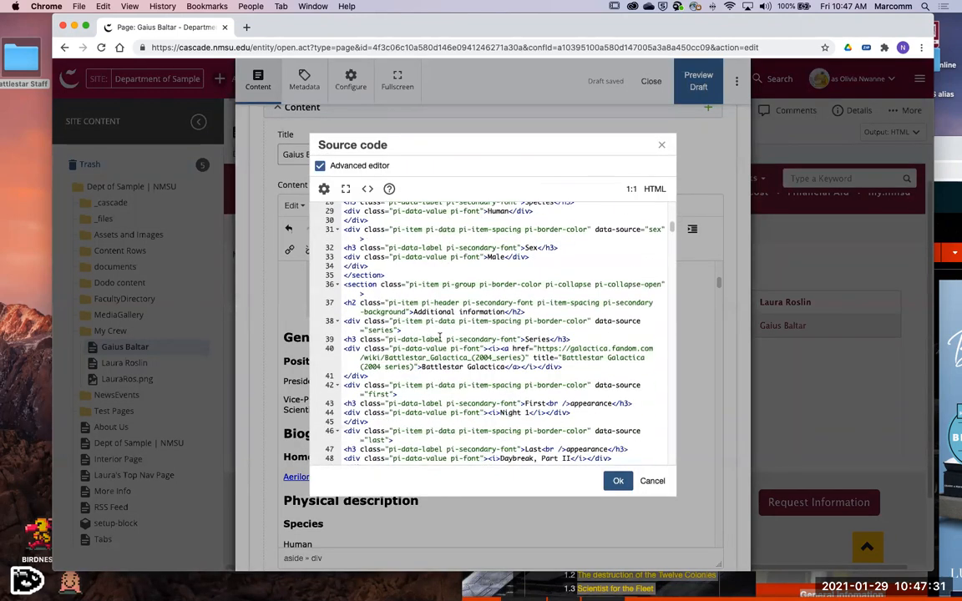
{"action": "scroll", "coordinate": [440, 338], "scroll_direction": "down", "scroll_amount": 2}
{"action": "scroll", "coordinate": [455, 393], "scroll_direction": "down", "scroll_amount": 15}
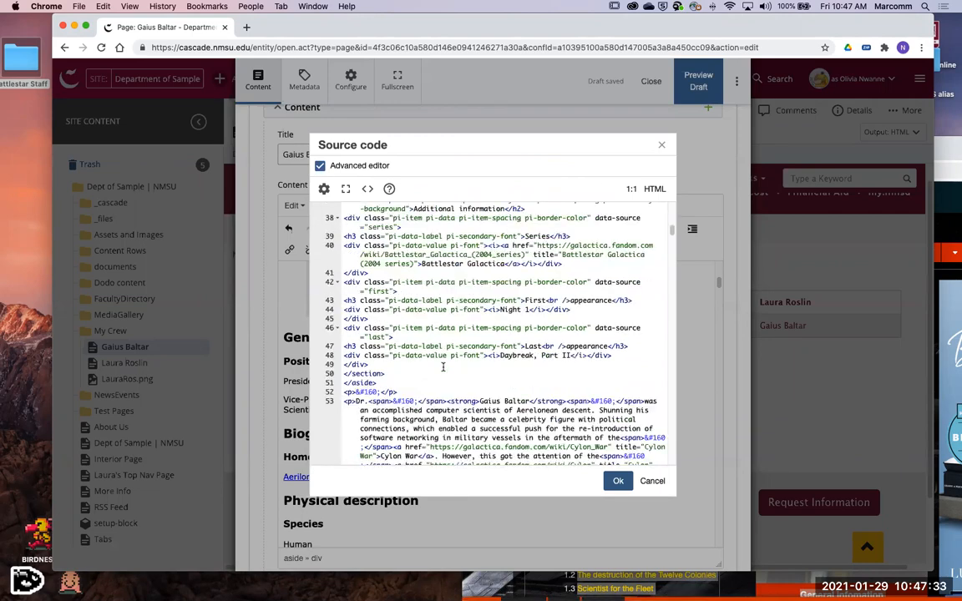
{"action": "scroll", "coordinate": [486, 394], "scroll_direction": "down", "scroll_amount": 20}
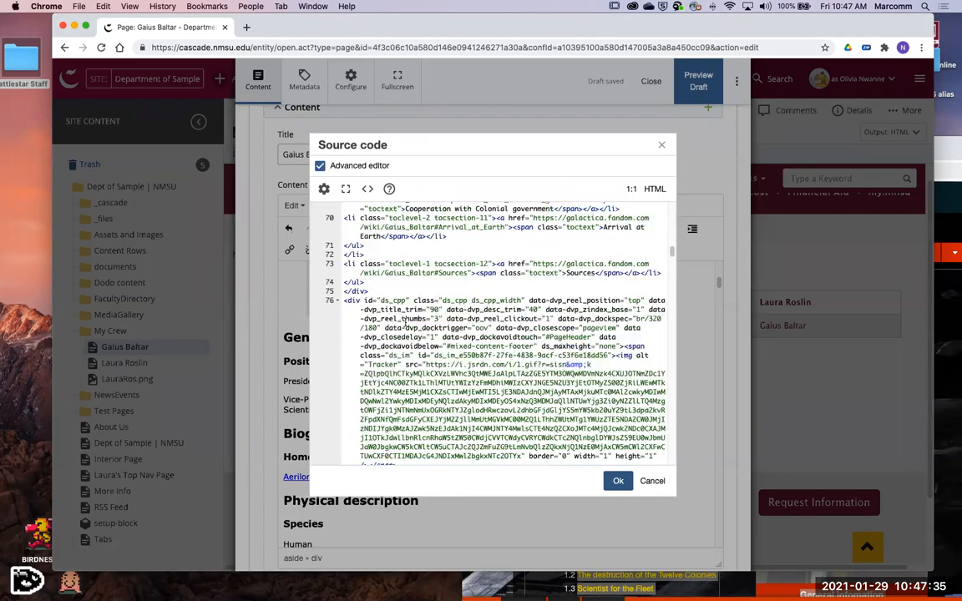
{"action": "scroll", "coordinate": [531, 390], "scroll_direction": "down", "scroll_amount": 20}
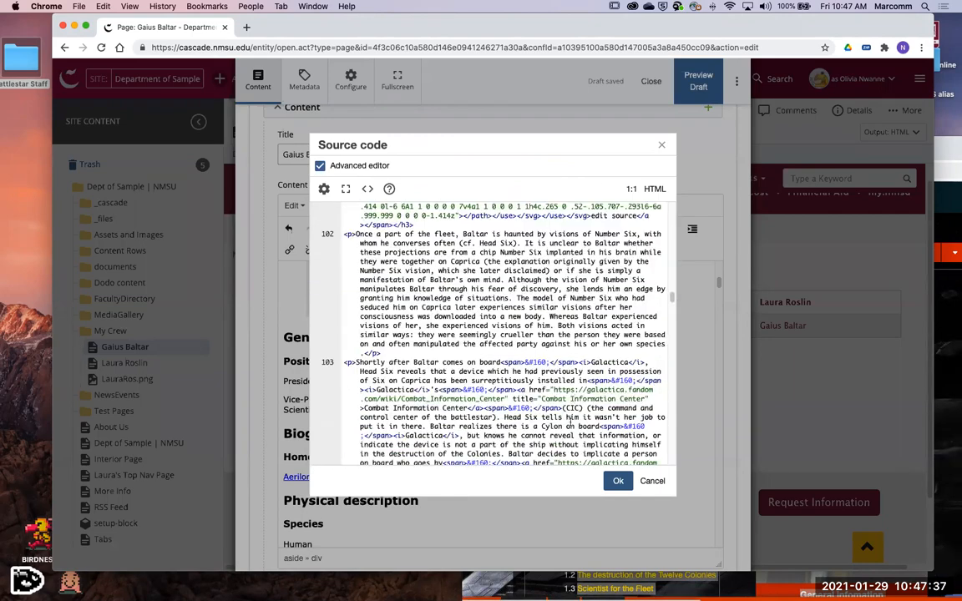
{"action": "scroll", "coordinate": [604, 411], "scroll_direction": "down", "scroll_amount": 20}
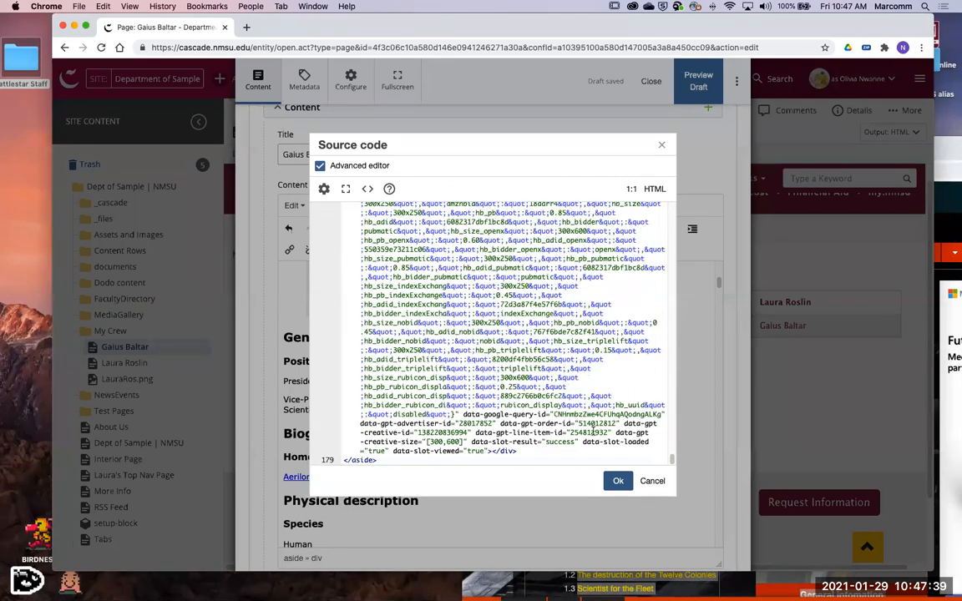
{"action": "left_click", "coordinate": [652, 482]}
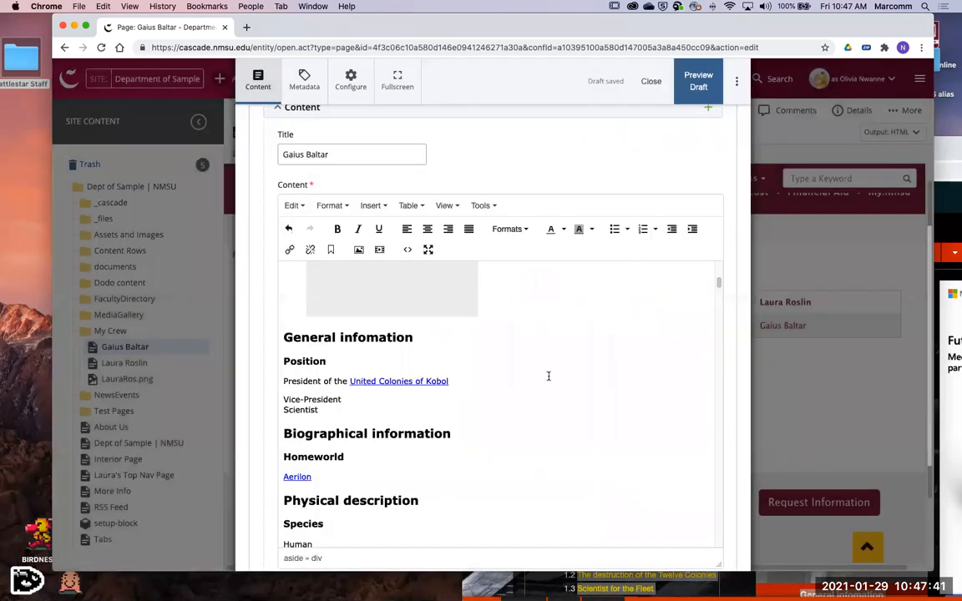
{"action": "key", "text": "super+z"}
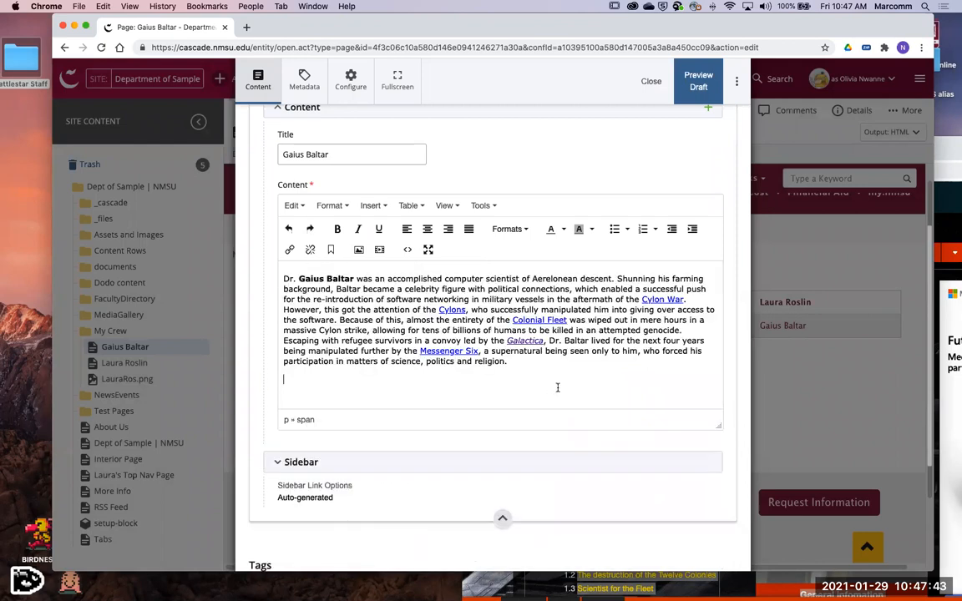
- Switch to the wiki window, review the Gaius Baltar article's introduction and infobox, and clear the text selection
{"action": "left_click", "coordinate": [950, 148]}
{"action": "scroll", "coordinate": [751, 496], "scroll_direction": "down", "scroll_amount": 3}
{"action": "scroll", "coordinate": [751, 496], "scroll_direction": "down", "scroll_amount": 3}
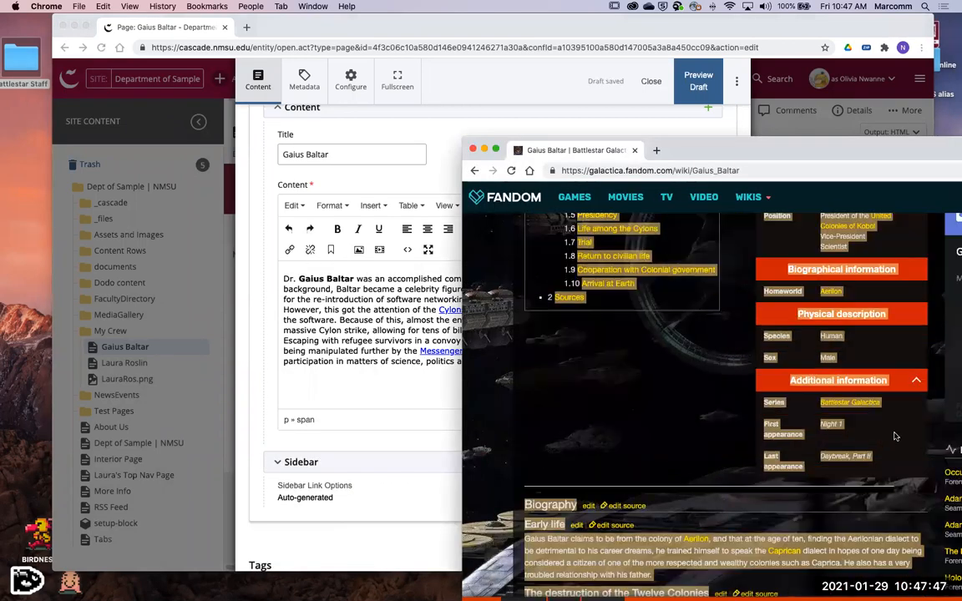
{"action": "scroll", "coordinate": [885, 404], "scroll_direction": "up", "scroll_amount": 2}
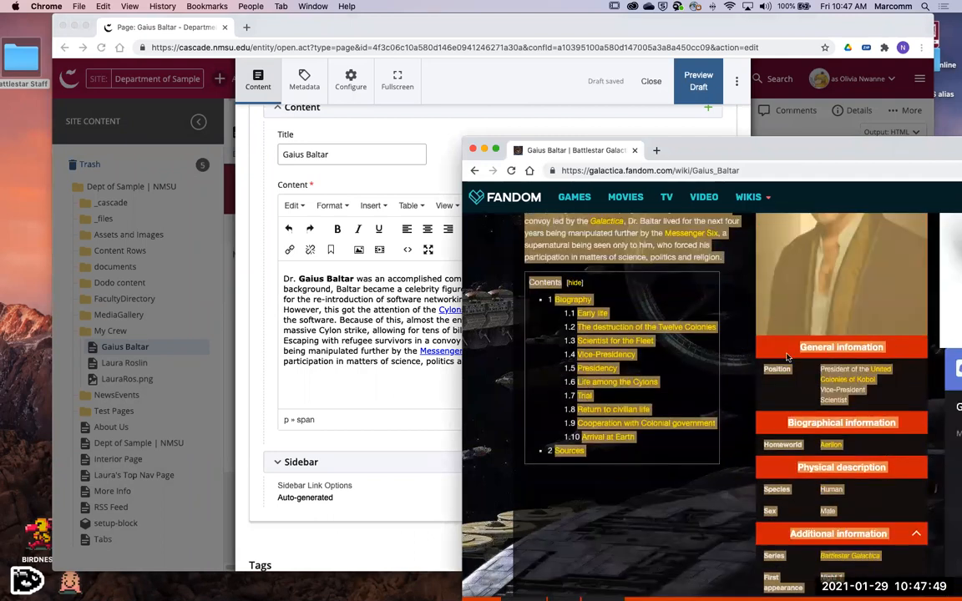
{"action": "scroll", "coordinate": [786, 356], "scroll_direction": "up", "scroll_amount": 4}
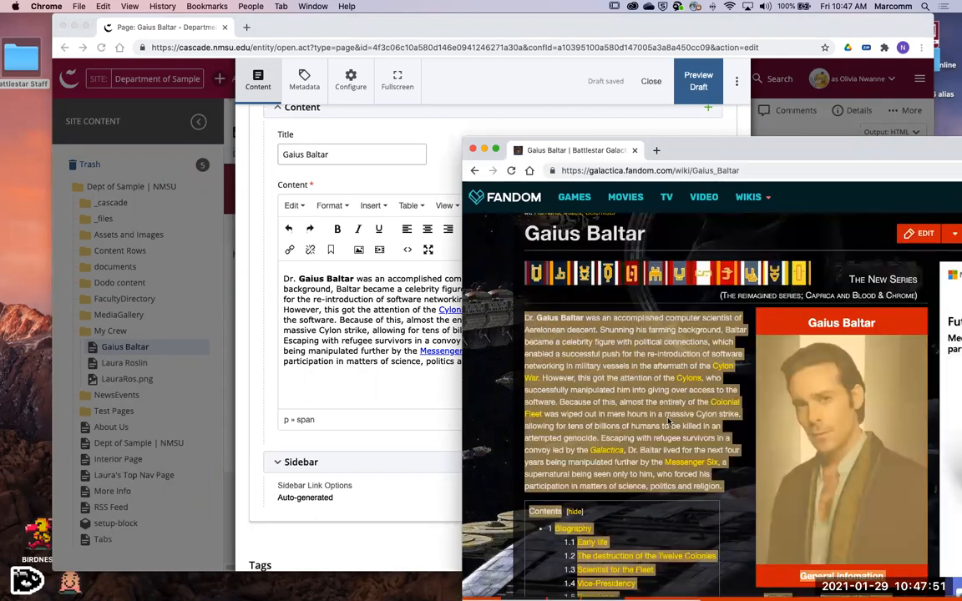
{"action": "scroll", "coordinate": [668, 421], "scroll_direction": "down", "scroll_amount": 1}
{"action": "left_click", "coordinate": [576, 377]}
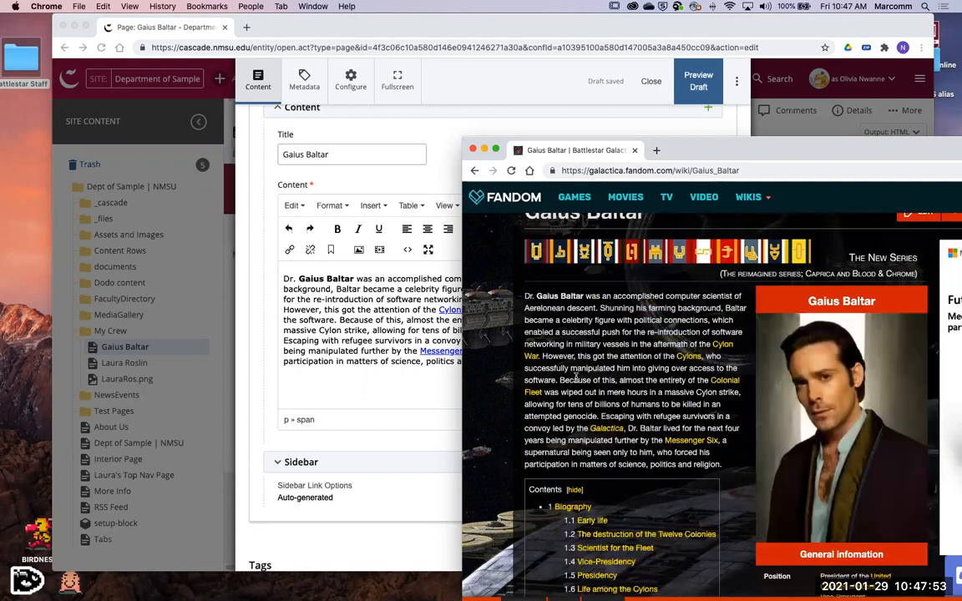
{"action": "left_click", "coordinate": [389, 381]}
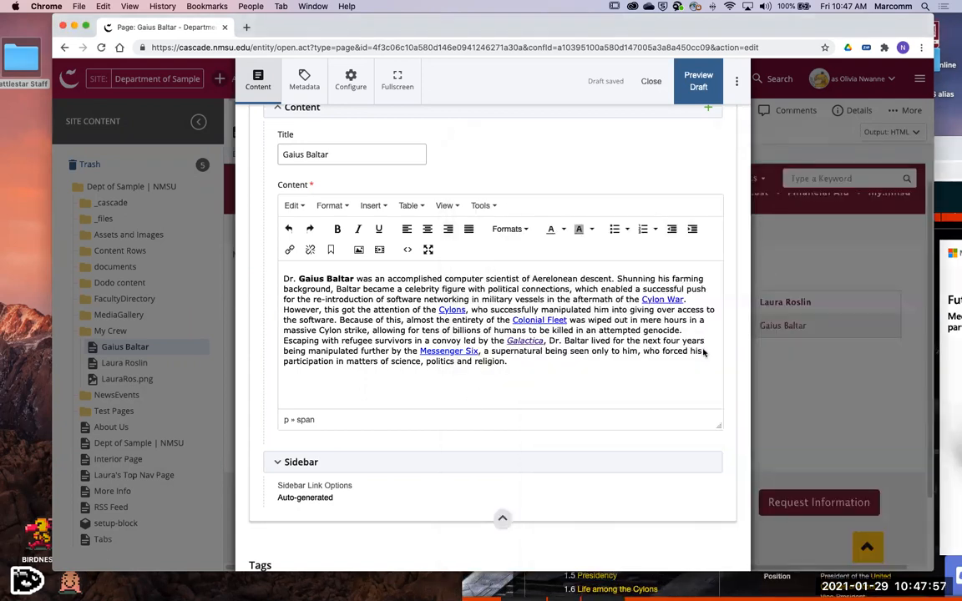
{"action": "key", "text": "super+grave"}
{"action": "left_click_drag", "start_coordinate": [524, 297], "coordinate": [662, 379]}
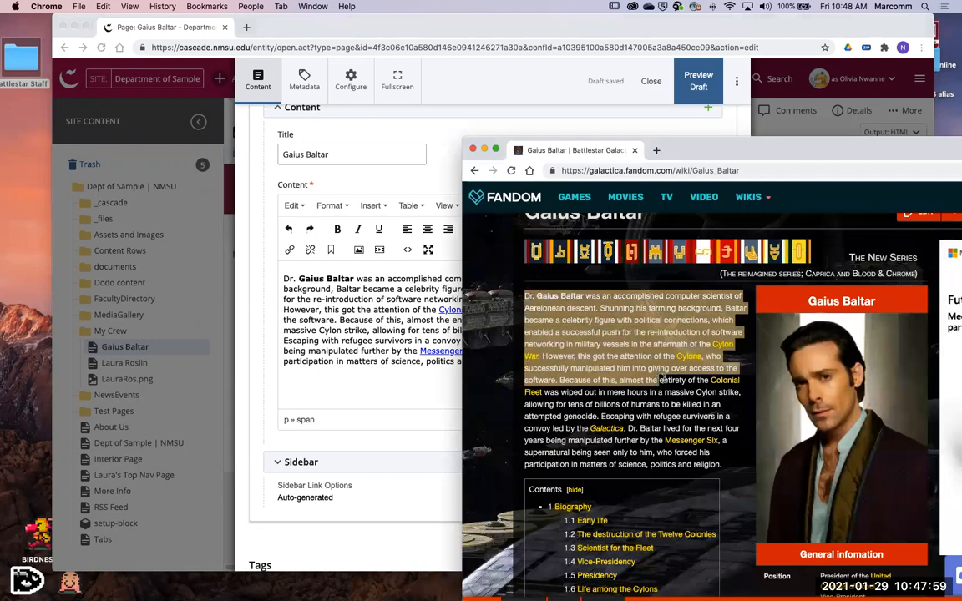
{"action": "left_click", "coordinate": [747, 416]}
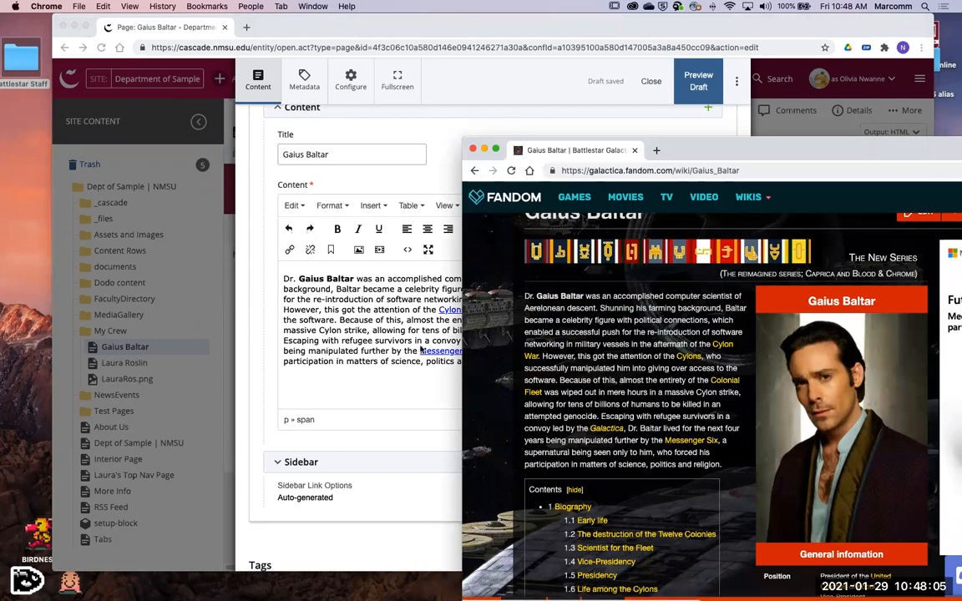
- Examine the wiki article's portrait, infobox, contents list and Biography section, then minimize the wiki window
{"action": "scroll", "coordinate": [825, 389], "scroll_direction": "down", "scroll_amount": 3}
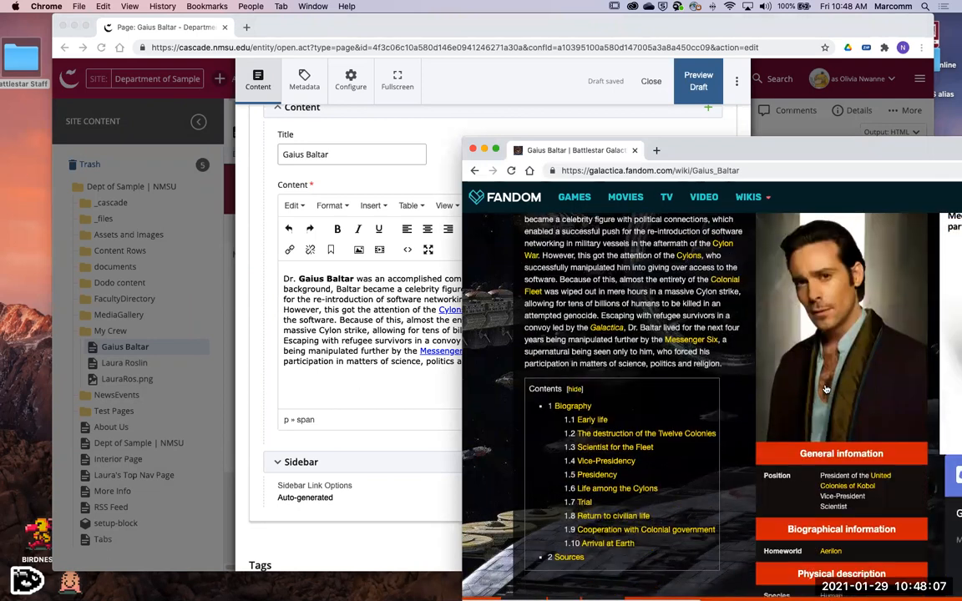
{"action": "scroll", "coordinate": [827, 397], "scroll_direction": "up", "scroll_amount": 2}
{"action": "scroll", "coordinate": [821, 361], "scroll_direction": "down", "scroll_amount": 4}
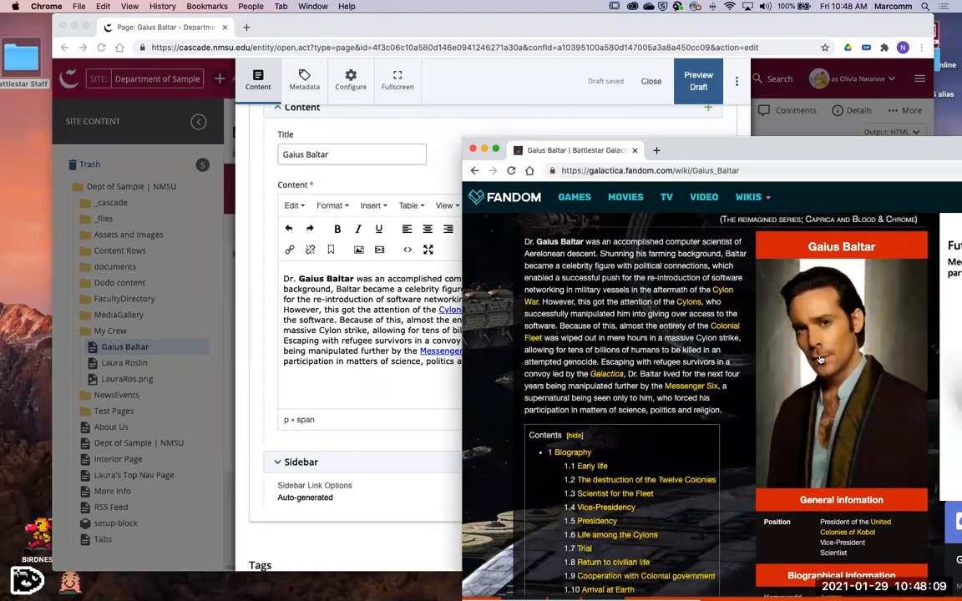
{"action": "scroll", "coordinate": [822, 361], "scroll_direction": "down", "scroll_amount": 5}
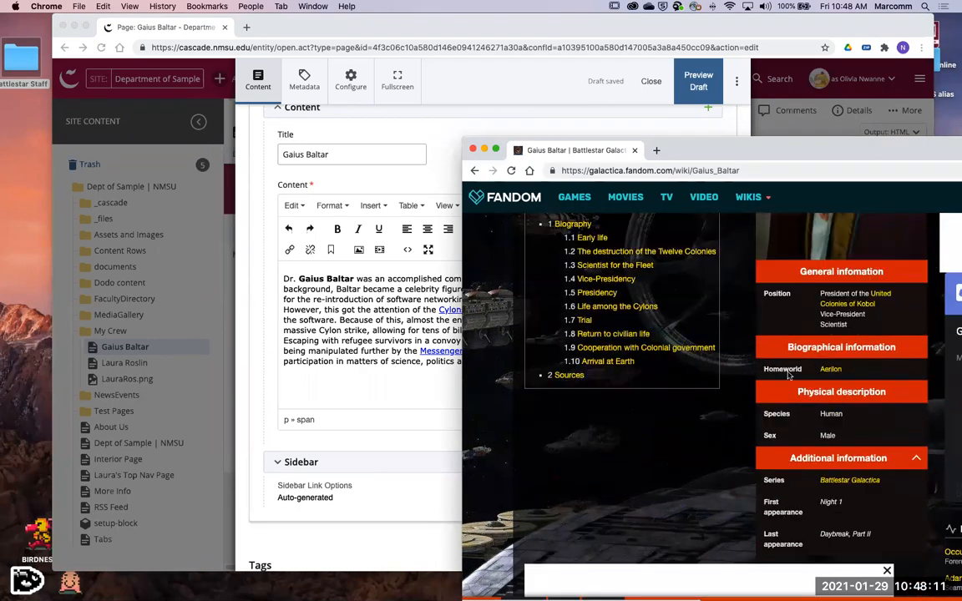
{"action": "scroll", "coordinate": [693, 417], "scroll_direction": "down", "scroll_amount": 6}
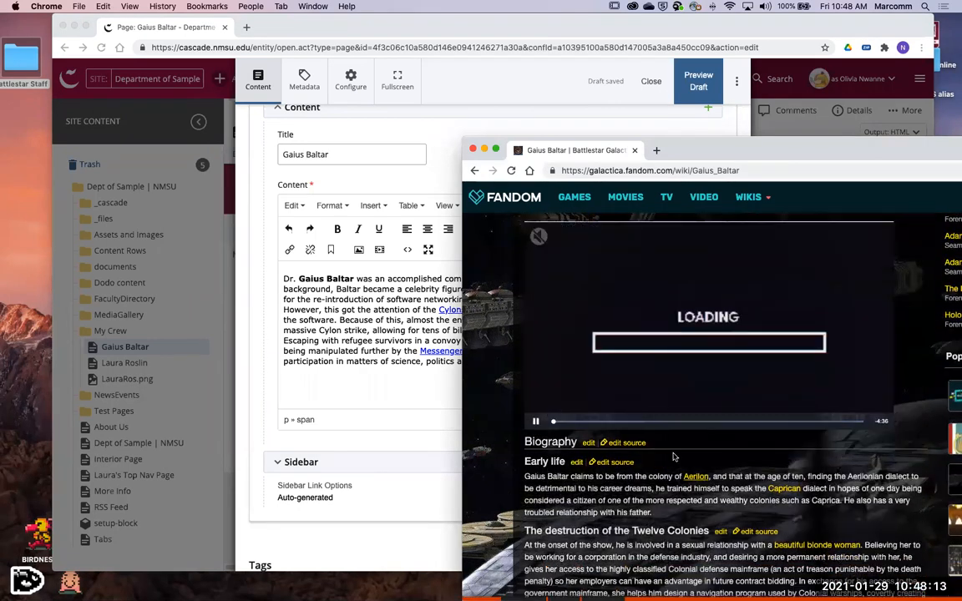
{"action": "scroll", "coordinate": [680, 421], "scroll_direction": "up", "scroll_amount": 20}
{"action": "scroll", "coordinate": [679, 417], "scroll_direction": "down", "scroll_amount": 2}
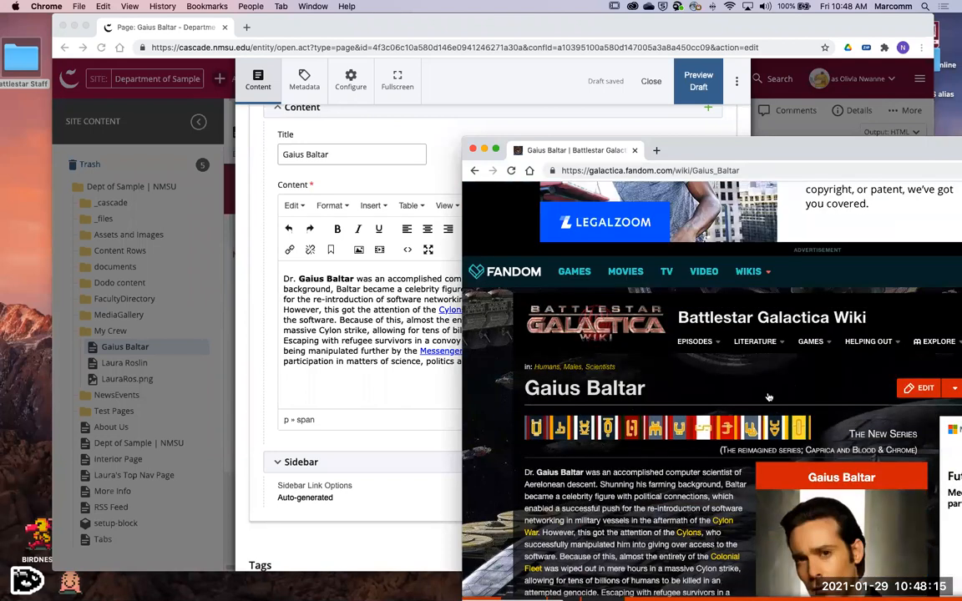
{"action": "scroll", "coordinate": [679, 417], "scroll_direction": "down", "scroll_amount": 4}
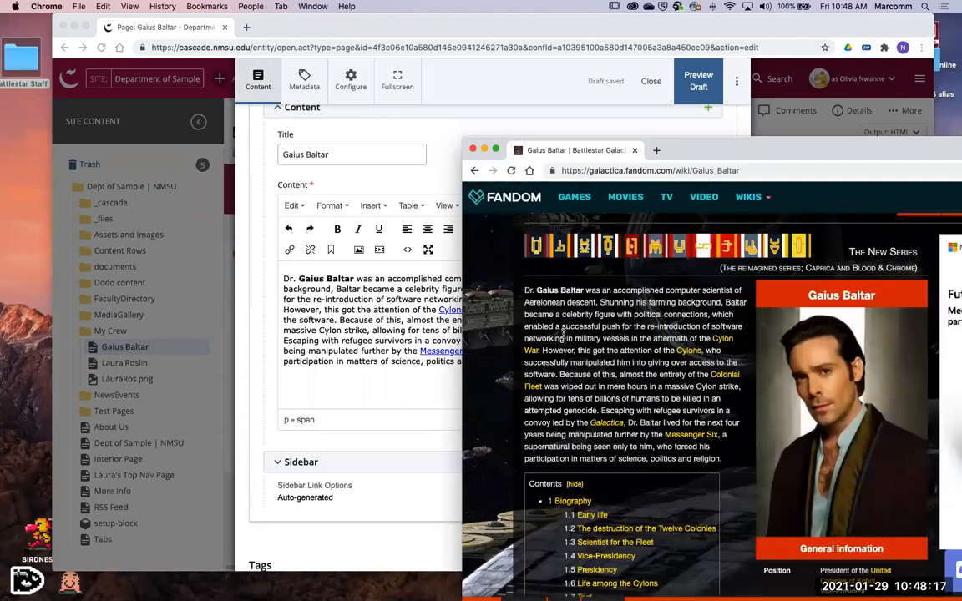
{"action": "left_click_drag", "start_coordinate": [525, 294], "coordinate": [788, 494]}
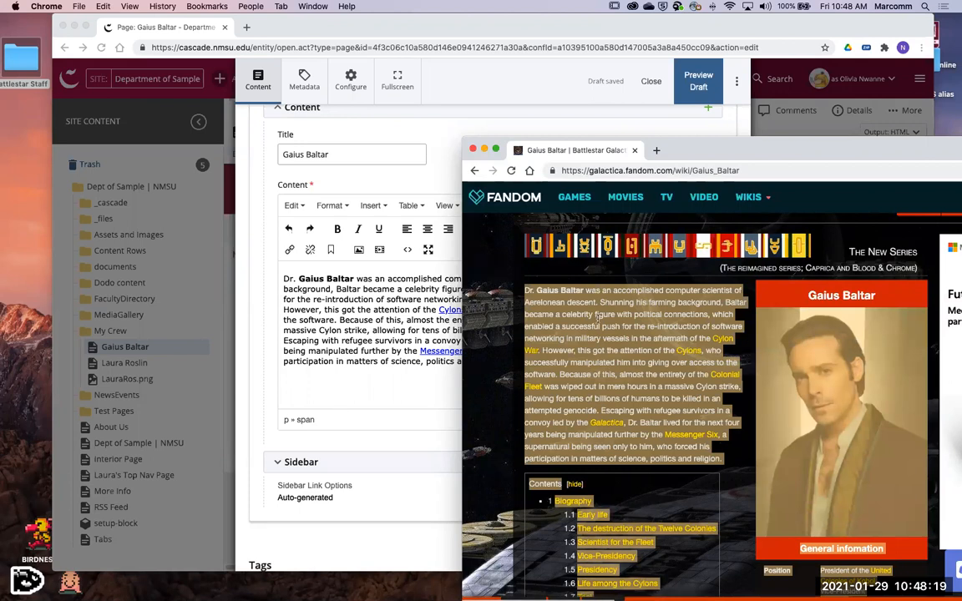
{"action": "left_click", "coordinate": [632, 365]}
{"action": "scroll", "coordinate": [576, 276], "scroll_direction": "up", "scroll_amount": 1}
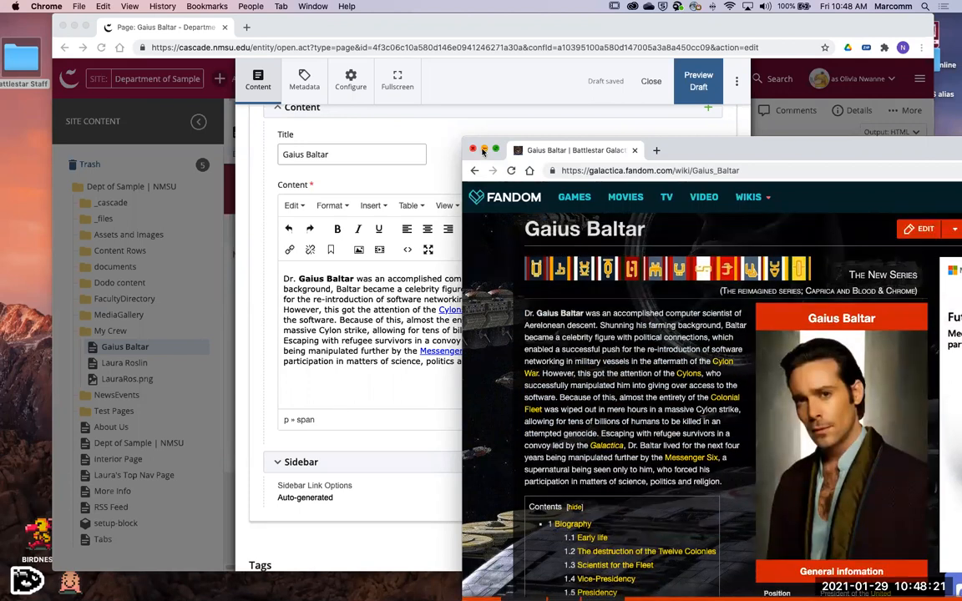
{"action": "left_click", "coordinate": [484, 149]}
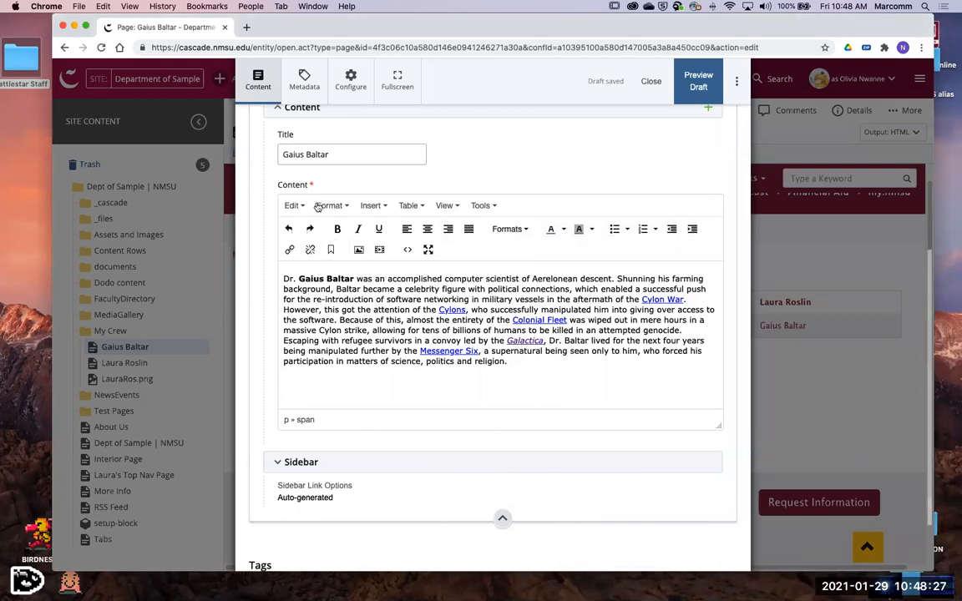
- Open the Battlestar Staff folder, then start inserting an internal image below the biography text using a file upload
{"action": "left_click", "coordinate": [25, 58]}
{"action": "double_click", "coordinate": [25, 59]}
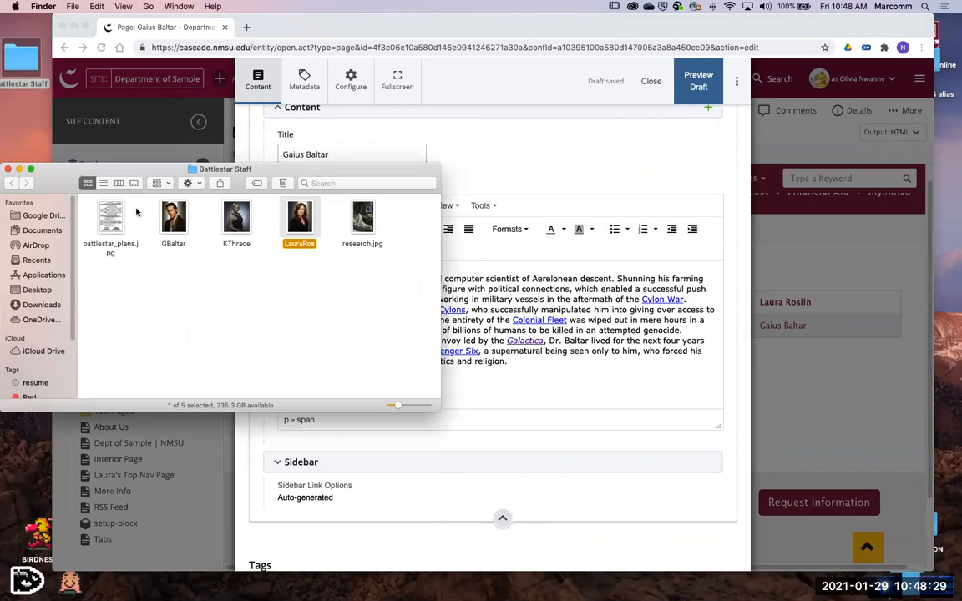
{"action": "left_click", "coordinate": [515, 391]}
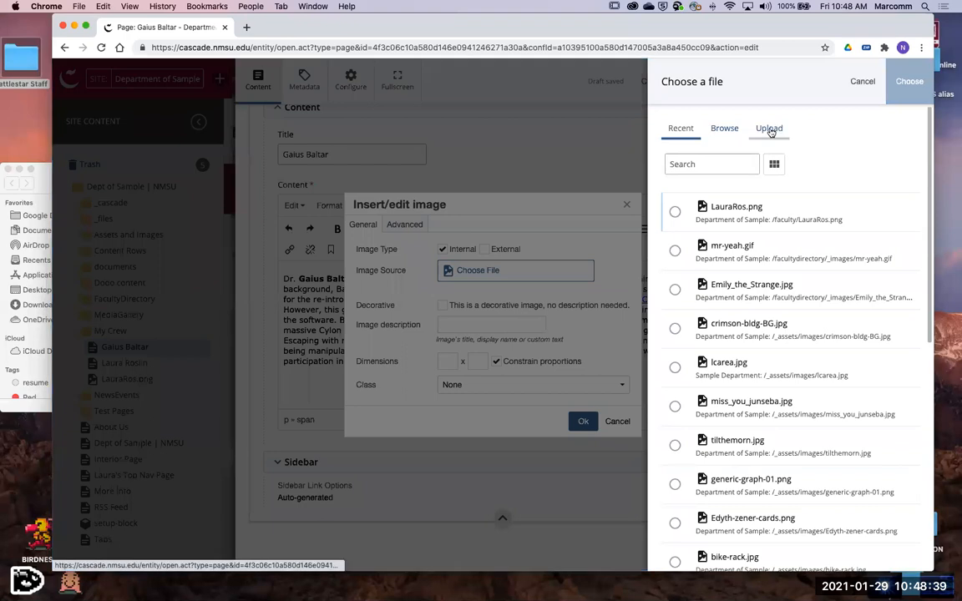
{"action": "left_click", "coordinate": [770, 127]}
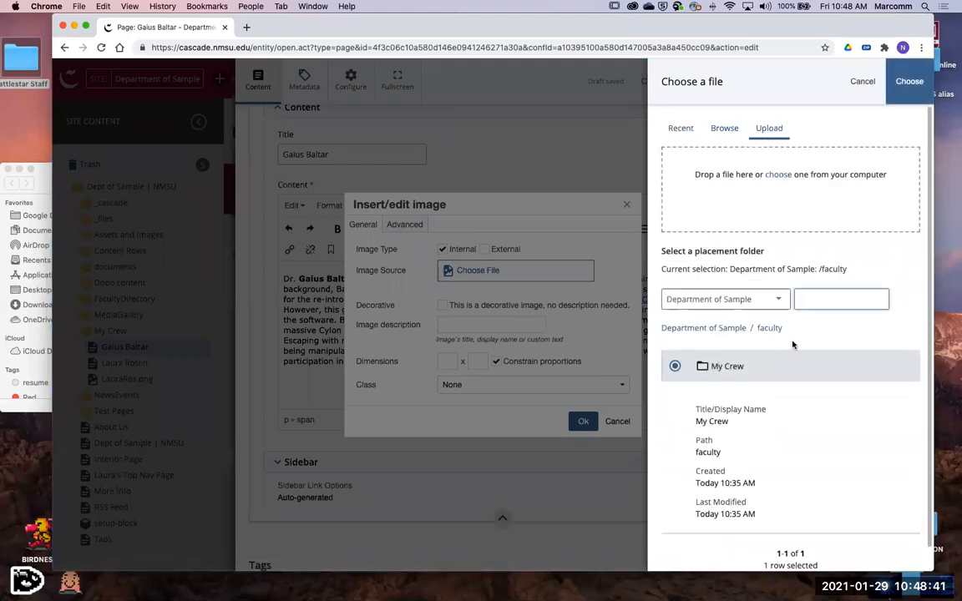
- Upload GBaltar.png from the Battlestar Staff folder into the My Crew folder and choose it as the image source
{"action": "left_click_drag", "start_coordinate": [785, 328], "coordinate": [664, 327]}
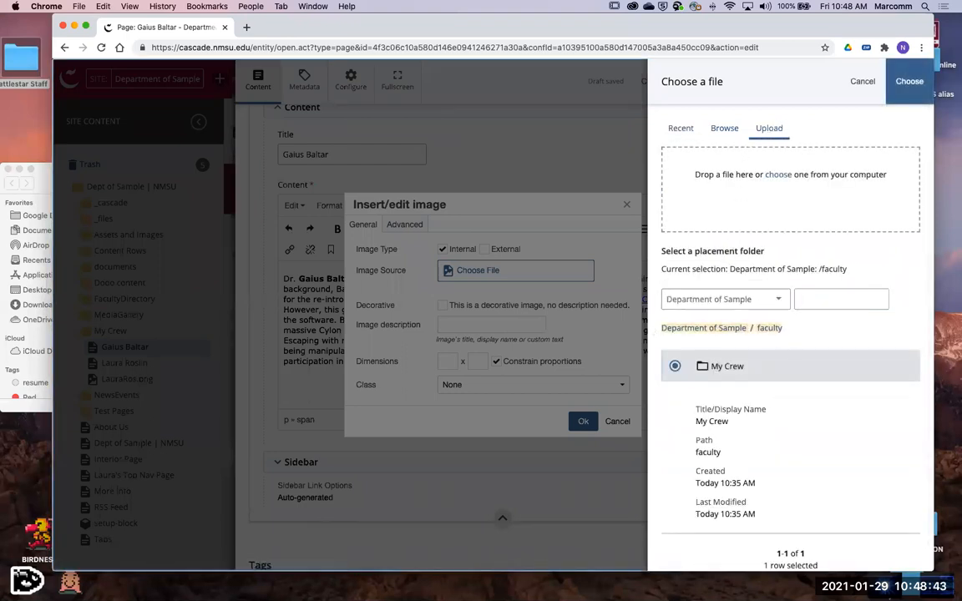
{"action": "left_click", "coordinate": [45, 182]}
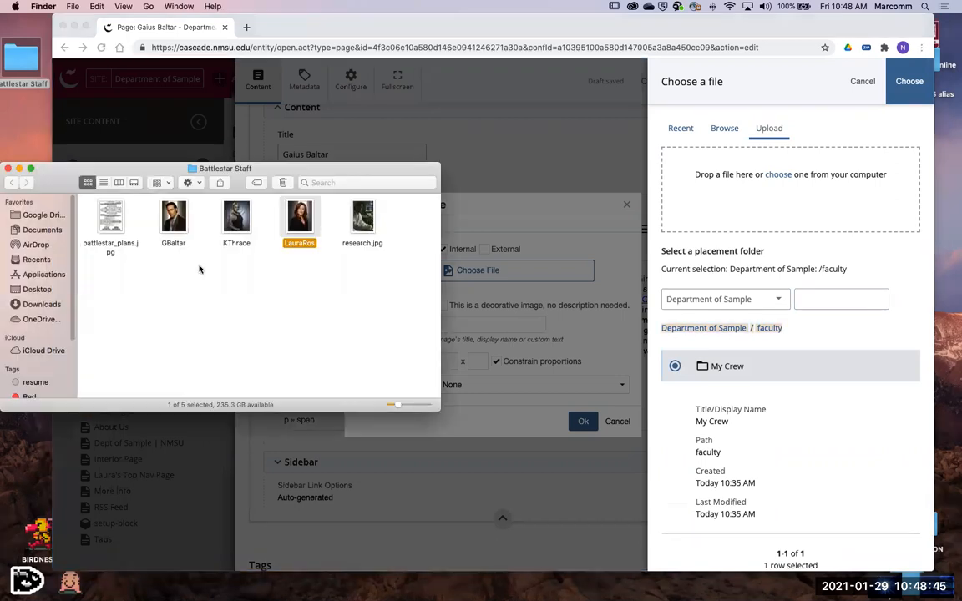
{"action": "left_click_drag", "start_coordinate": [175, 222], "coordinate": [800, 200]}
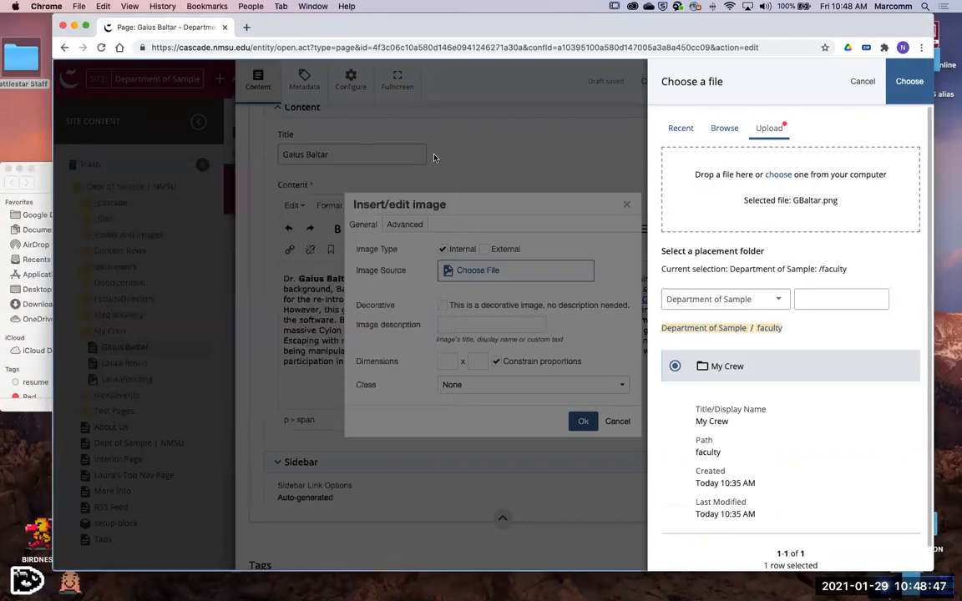
{"action": "scroll", "coordinate": [803, 332], "scroll_direction": "down", "scroll_amount": 2}
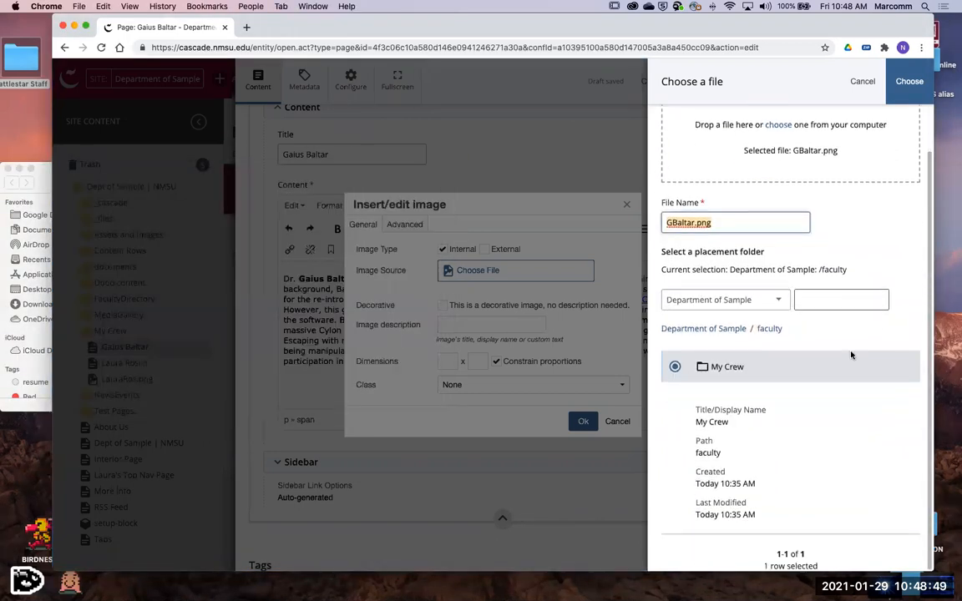
{"action": "left_click", "coordinate": [912, 85]}
{"action": "scroll", "coordinate": [792, 406], "scroll_direction": "down", "scroll_amount": 1}
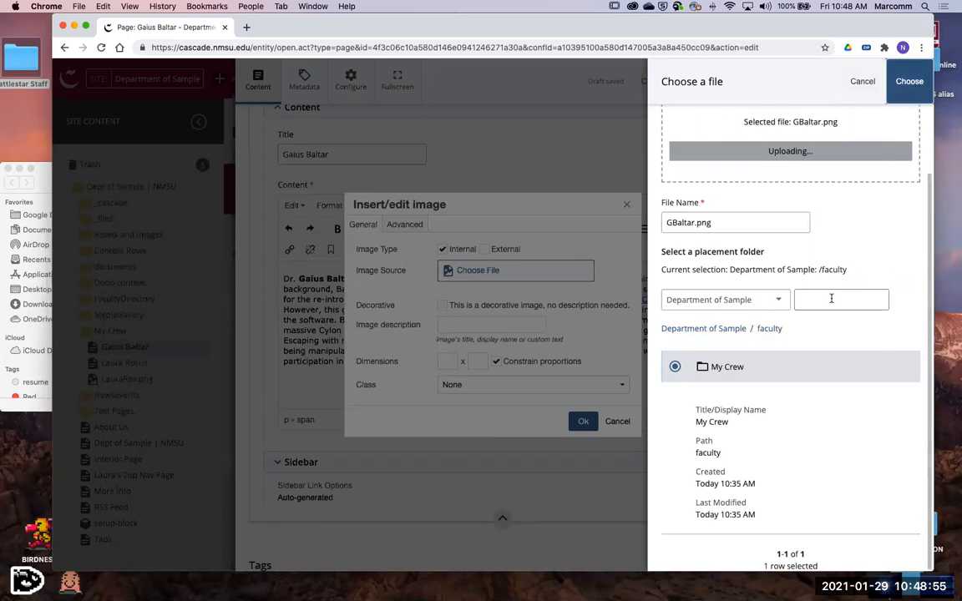
{"action": "scroll", "coordinate": [840, 174], "scroll_direction": "up", "scroll_amount": 1}
{"action": "scroll", "coordinate": [840, 175], "scroll_direction": "up", "scroll_amount": 2}
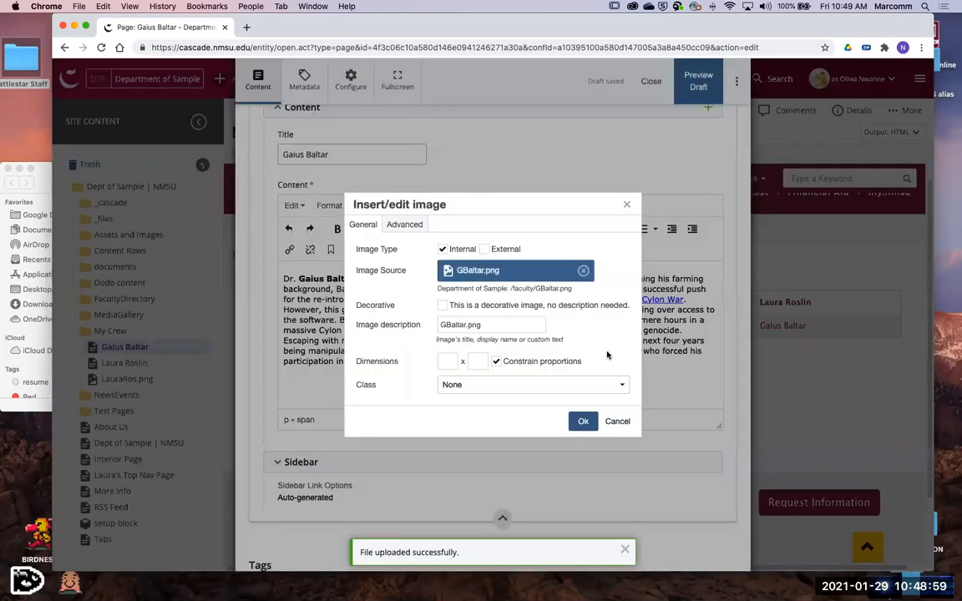
- Describe the image as "profile of Gauis", set its width to 300 with constrained proportions, and insert it
{"action": "left_click_drag", "start_coordinate": [489, 325], "coordinate": [380, 314]}
{"action": "type", "text": "profile of Gauis"}
{"action": "key", "text": "Tab"}
{"action": "key", "text": "super+a"}
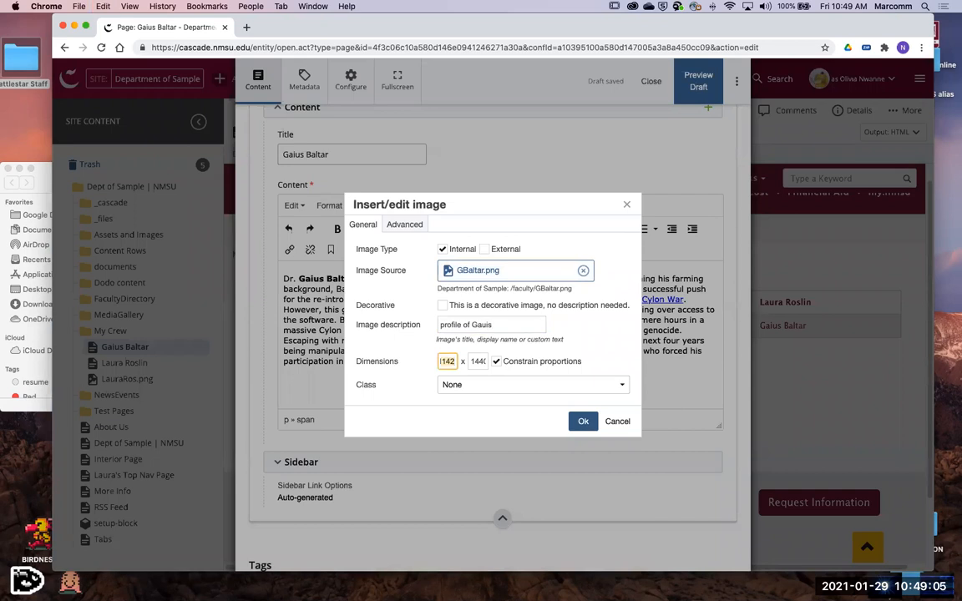
{"action": "key", "text": "Tab"}
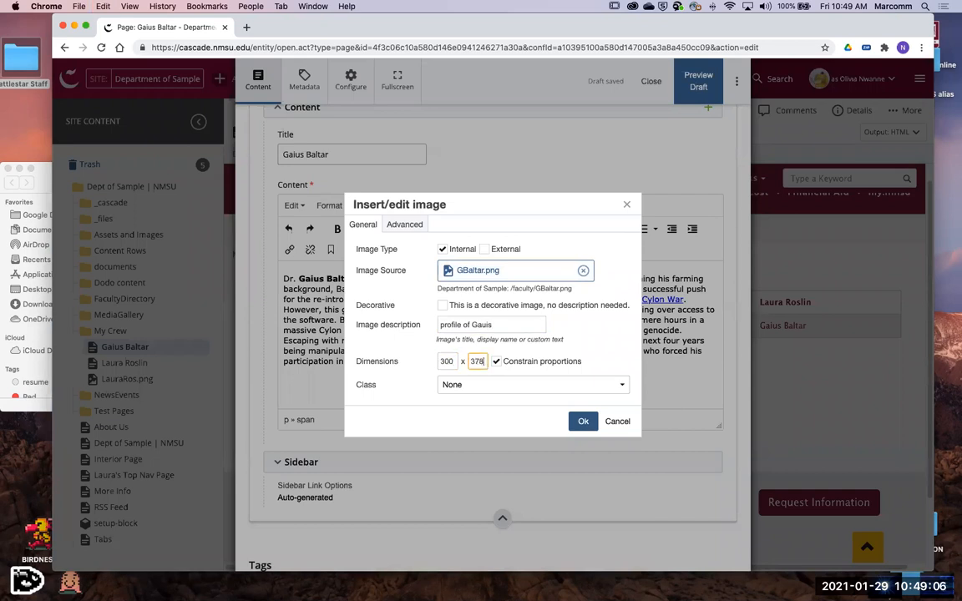
{"action": "left_click", "coordinate": [582, 421]}
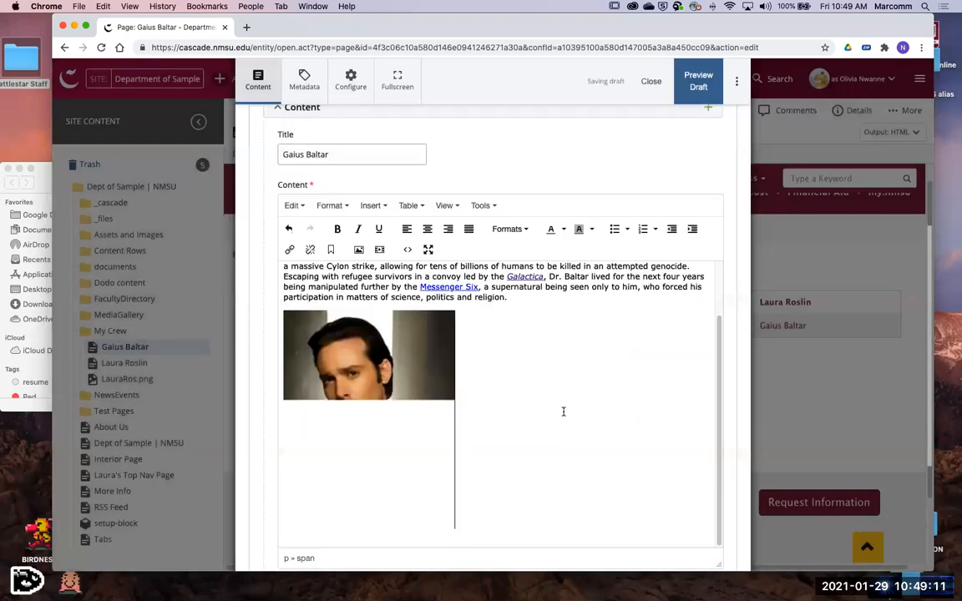
- Submit the Gaius Baltar page with the comment "Updated Content."
{"action": "left_click", "coordinate": [736, 81]}
{"action": "type", "text": "Updated Content."}
{"action": "left_click", "coordinate": [555, 233]}
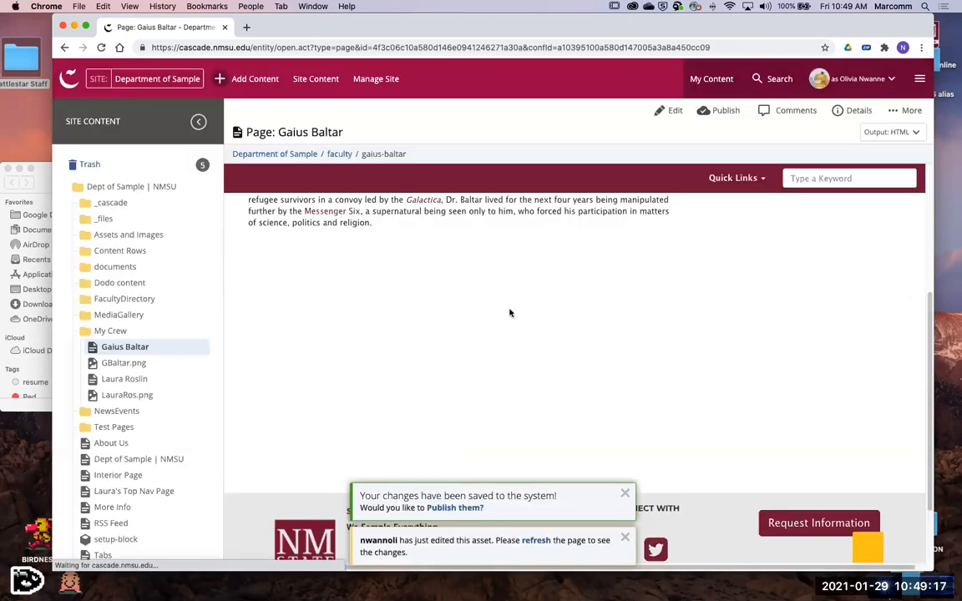
- Review the saved Gaius Baltar page, checking the biography text, the portrait and the sidebar links
{"action": "scroll", "coordinate": [514, 312], "scroll_direction": "up", "scroll_amount": 3}
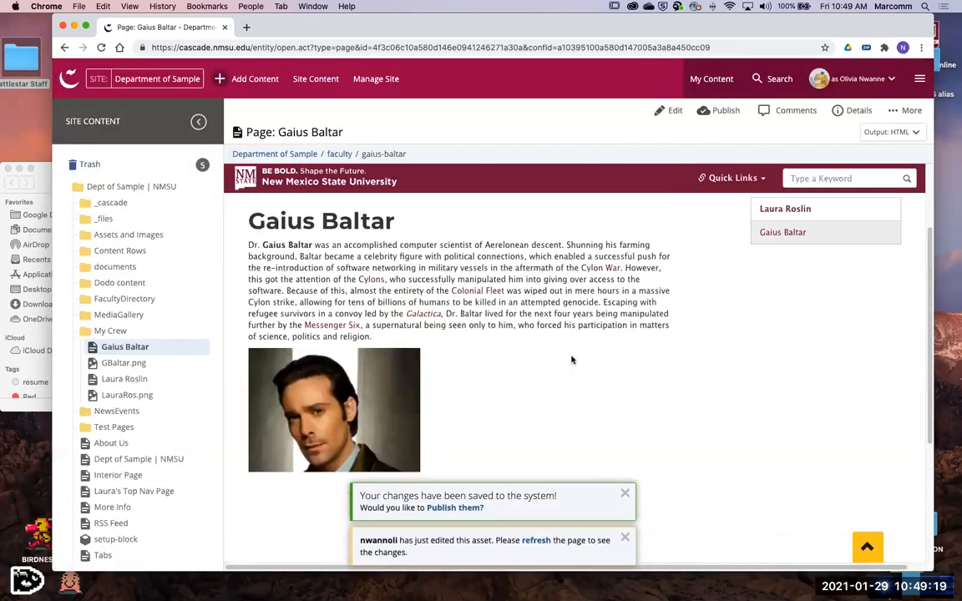
{"action": "scroll", "coordinate": [570, 356], "scroll_direction": "down", "scroll_amount": 2}
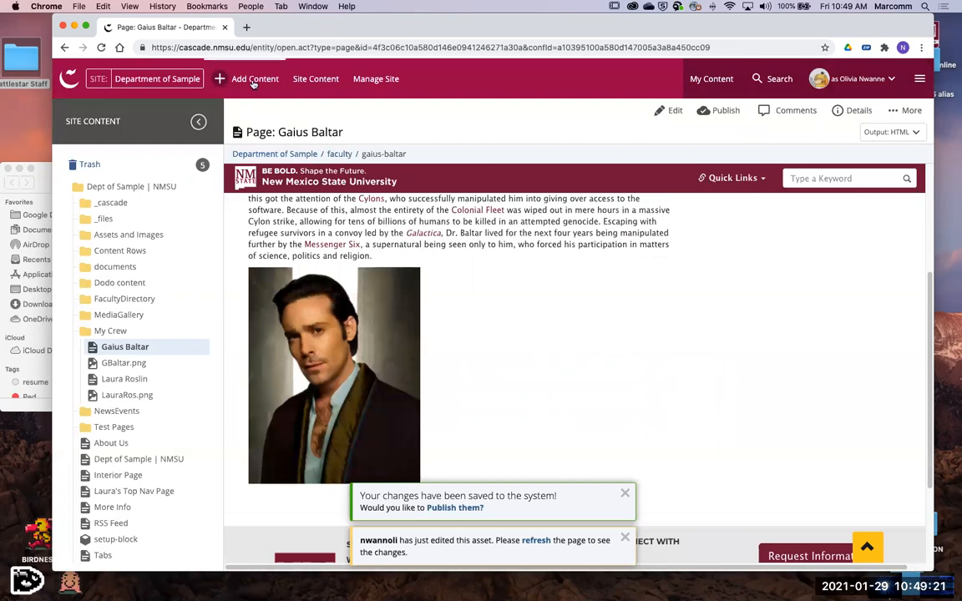
{"action": "scroll", "coordinate": [481, 309], "scroll_direction": "up", "scroll_amount": 5}
{"action": "scroll", "coordinate": [538, 367], "scroll_direction": "down", "scroll_amount": 3}
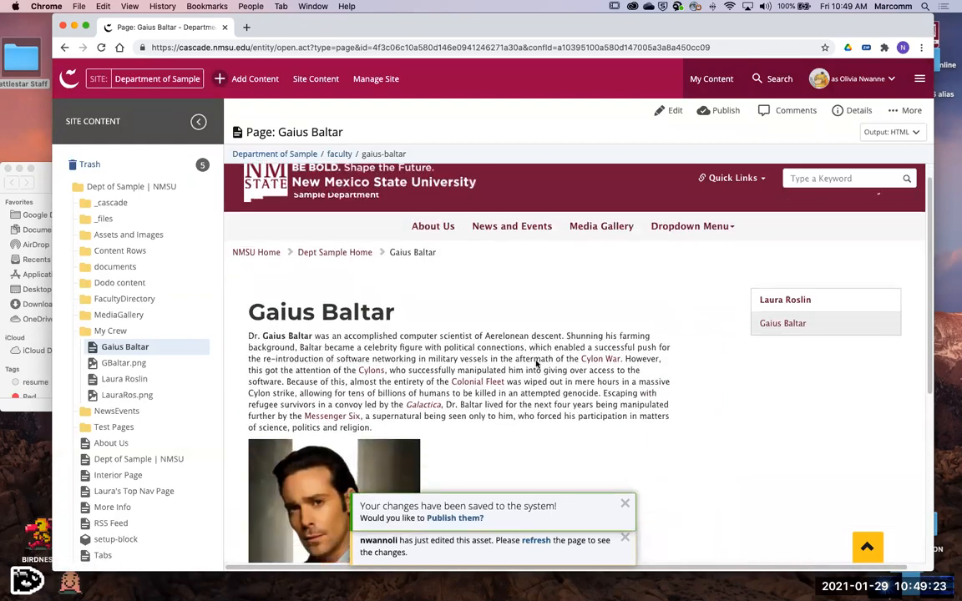
{"action": "scroll", "coordinate": [541, 378], "scroll_direction": "up", "scroll_amount": 3}
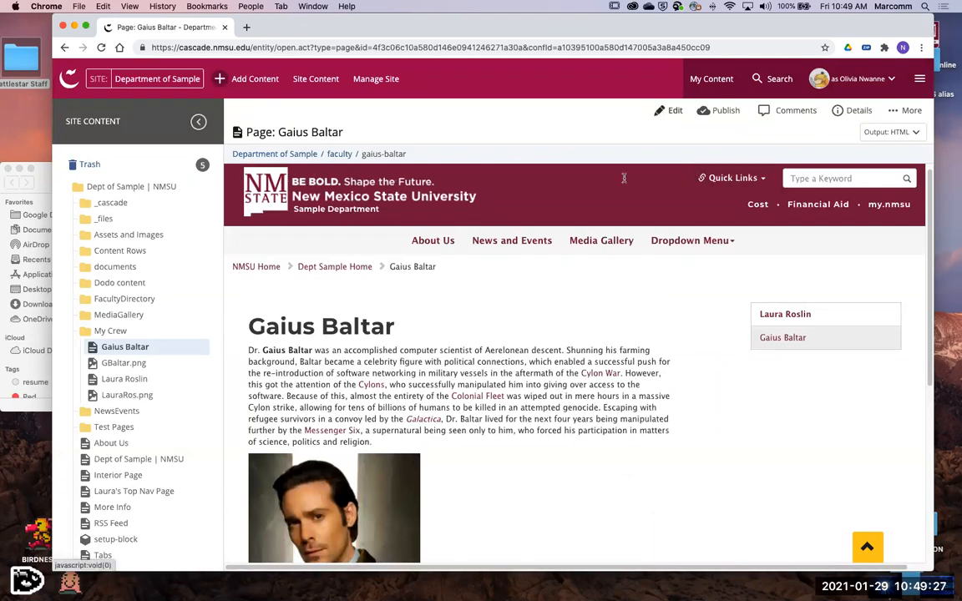
{"action": "scroll", "coordinate": [514, 446], "scroll_direction": "down", "scroll_amount": 3}
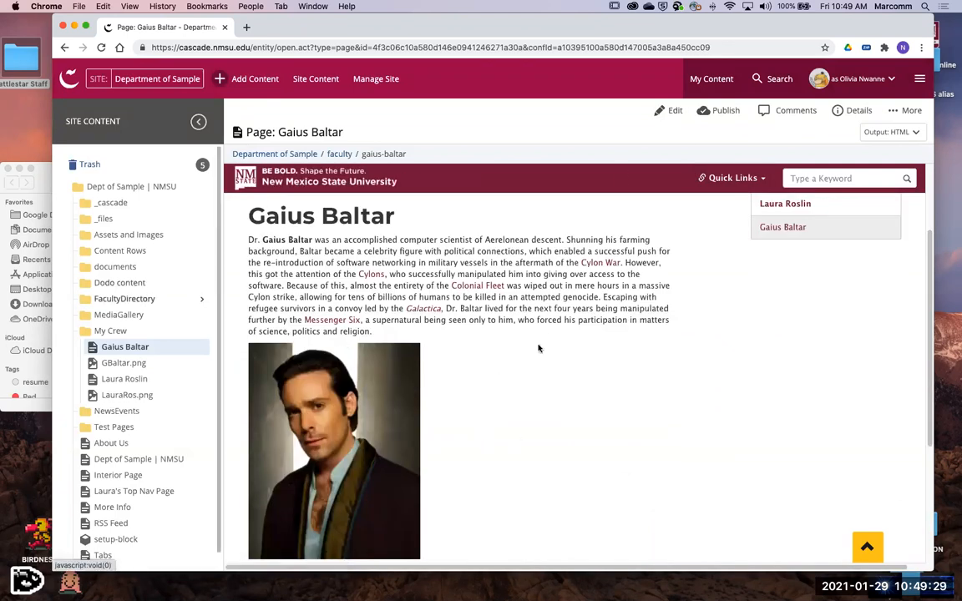
{"action": "scroll", "coordinate": [501, 379], "scroll_direction": "down", "scroll_amount": 2}
{"action": "scroll", "coordinate": [505, 378], "scroll_direction": "up", "scroll_amount": 5}
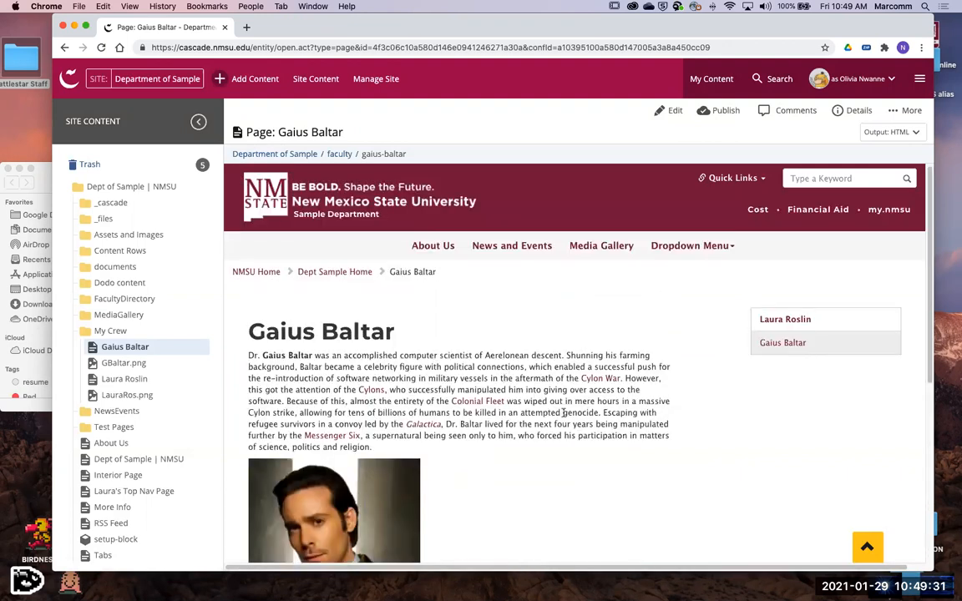
- Look over the full Gaius Baltar page from the header navigation and breadcrumbs down to the department footer
{"action": "scroll", "coordinate": [564, 412], "scroll_direction": "down", "scroll_amount": 3}
{"action": "scroll", "coordinate": [802, 296], "scroll_direction": "up", "scroll_amount": 2}
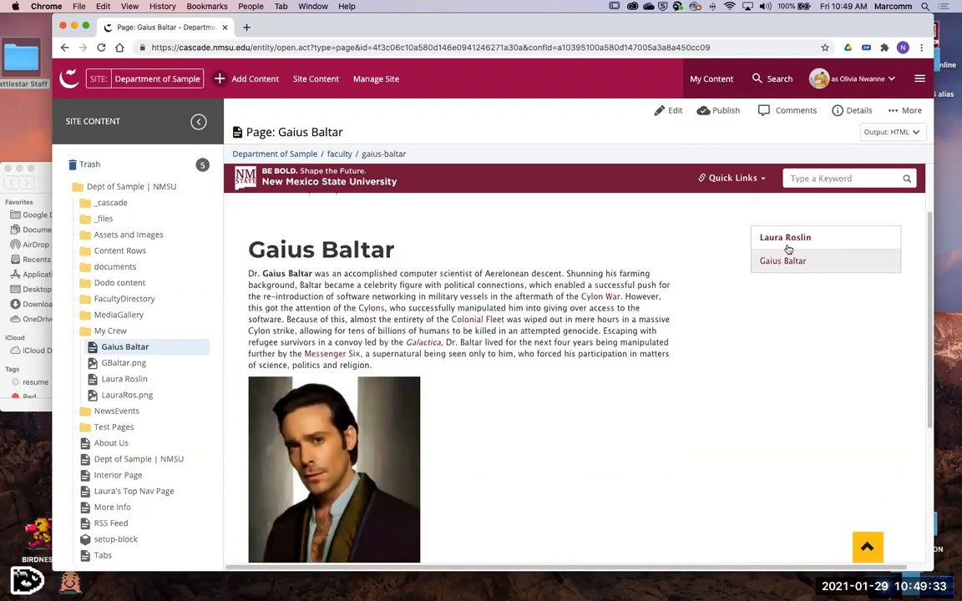
{"action": "scroll", "coordinate": [482, 337], "scroll_direction": "down", "scroll_amount": 1}
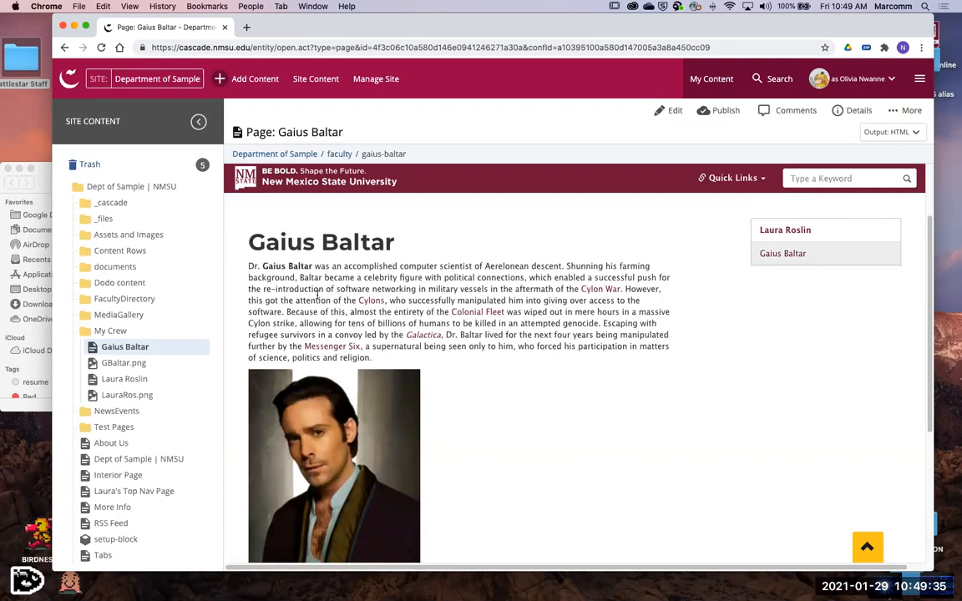
{"action": "scroll", "coordinate": [556, 407], "scroll_direction": "down", "scroll_amount": 3}
{"action": "scroll", "coordinate": [556, 407], "scroll_direction": "up", "scroll_amount": 5}
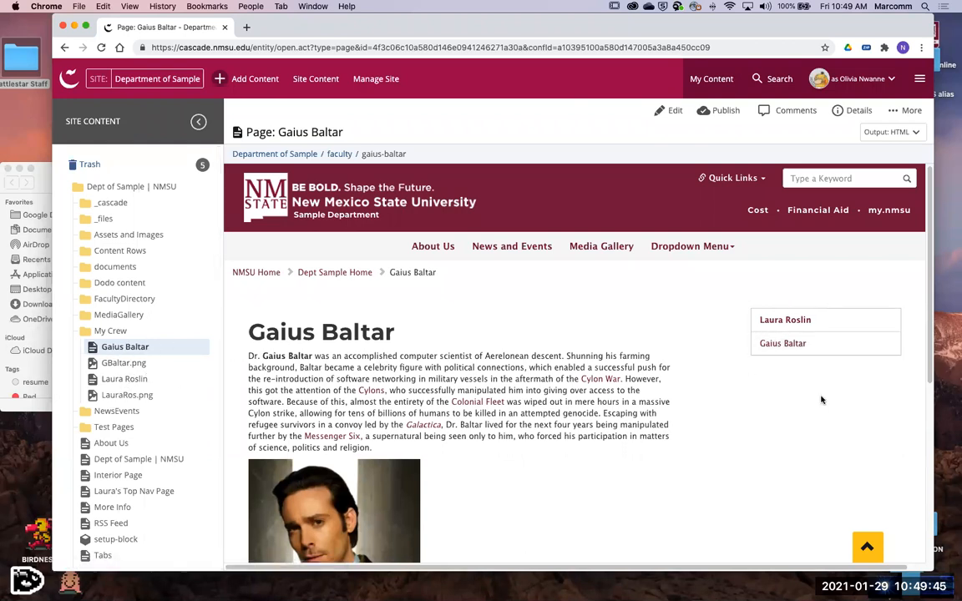
{"action": "scroll", "coordinate": [565, 349], "scroll_direction": "down", "scroll_amount": 1}
{"action": "scroll", "coordinate": [565, 347], "scroll_direction": "down", "scroll_amount": 5}
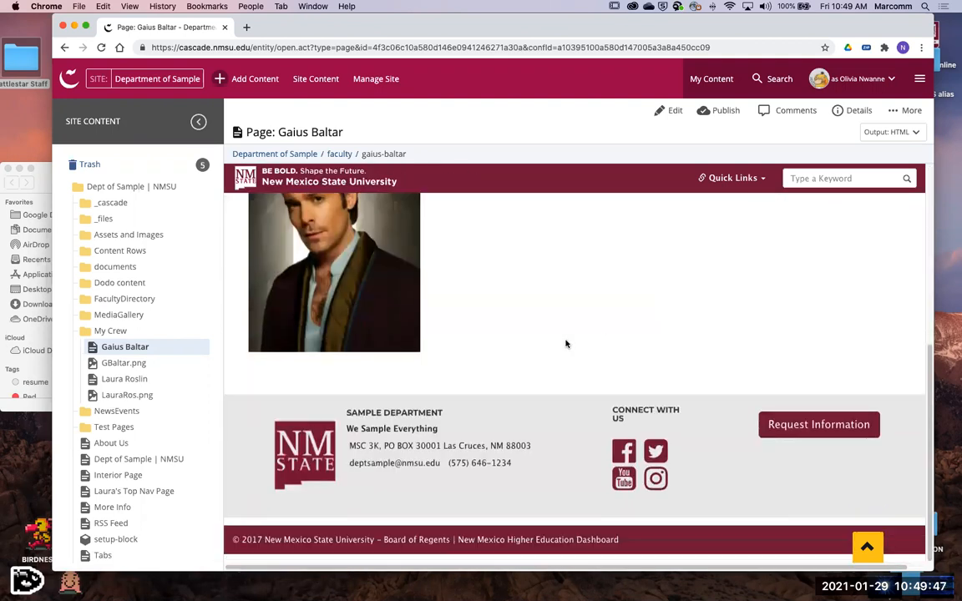
{"action": "scroll", "coordinate": [565, 343], "scroll_direction": "up", "scroll_amount": 5}
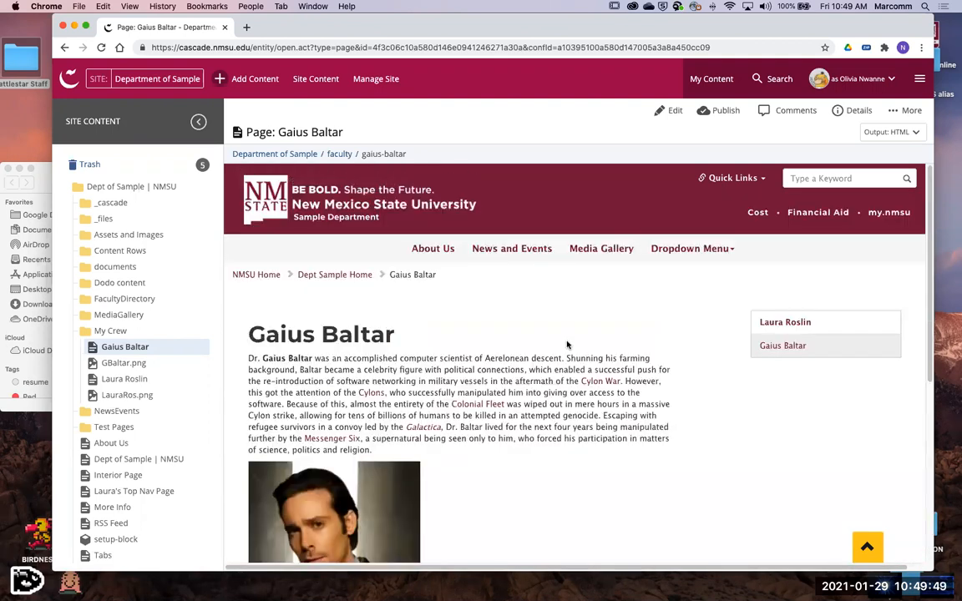
{"action": "scroll", "coordinate": [589, 406], "scroll_direction": "down", "scroll_amount": 3}
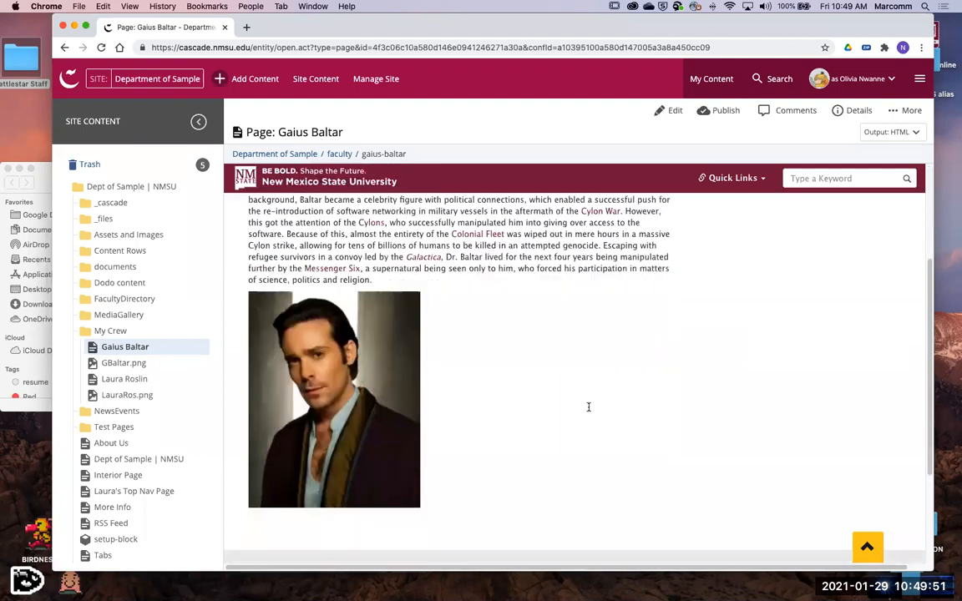
{"action": "scroll", "coordinate": [419, 365], "scroll_direction": "up", "scroll_amount": 3}
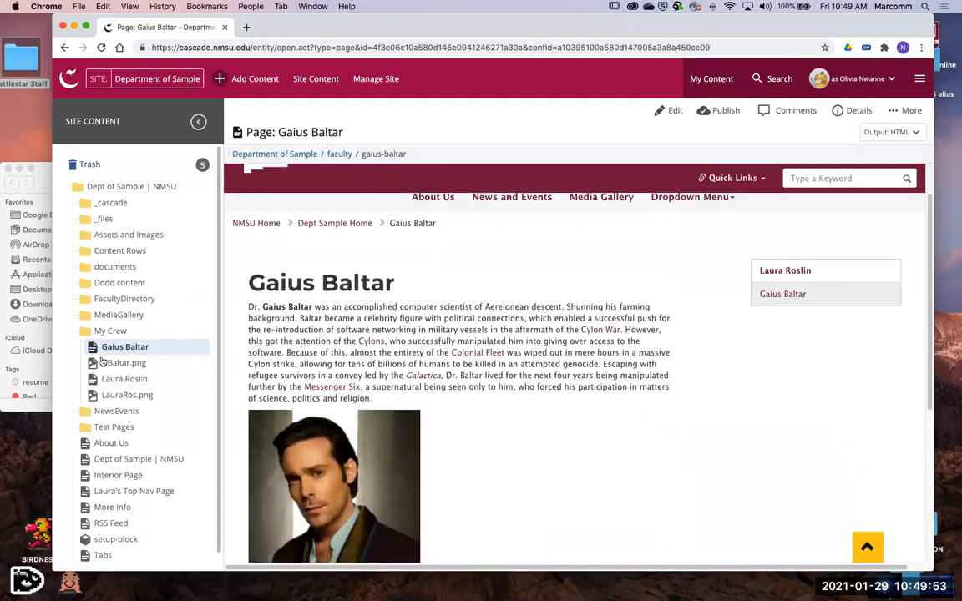
- Open the Laura Roslin page in the My Crew folder and review its biography text, portrait and sidebar links
{"action": "left_click", "coordinate": [124, 380]}
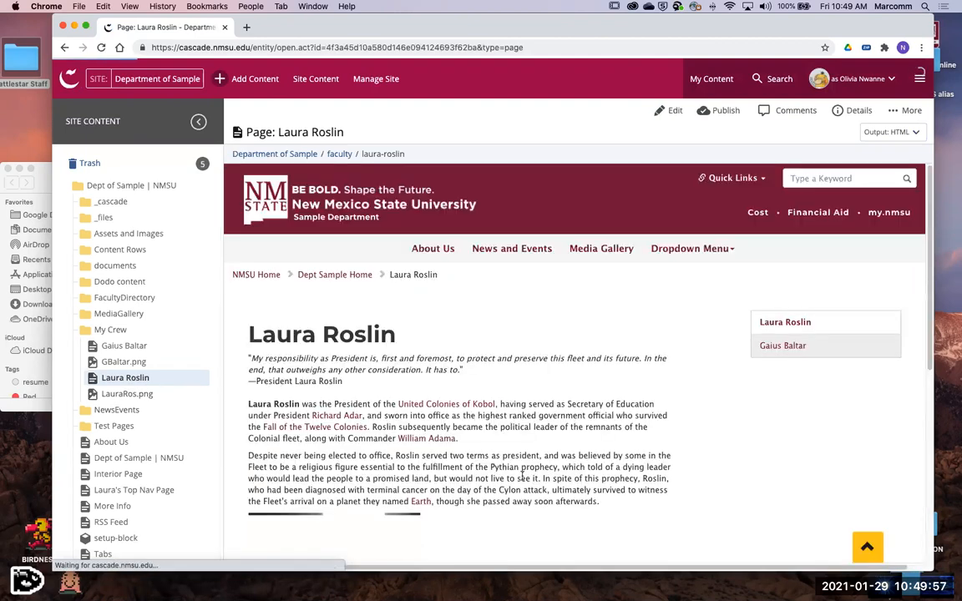
{"action": "scroll", "coordinate": [522, 477], "scroll_direction": "down", "scroll_amount": 10}
{"action": "scroll", "coordinate": [522, 477], "scroll_direction": "up", "scroll_amount": 3}
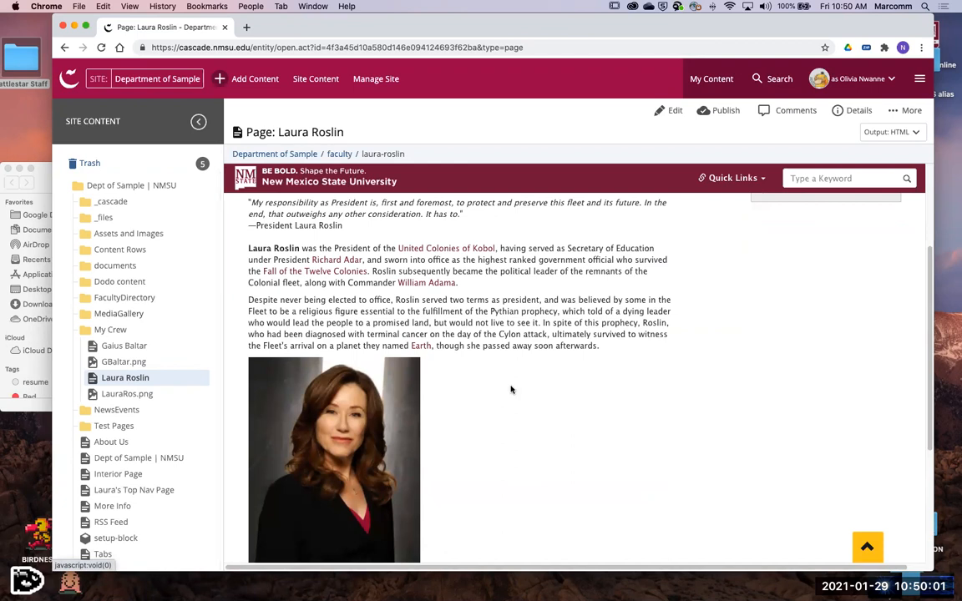
{"action": "scroll", "coordinate": [512, 386], "scroll_direction": "down", "scroll_amount": 5}
{"action": "scroll", "coordinate": [518, 384], "scroll_direction": "up", "scroll_amount": 8}
{"action": "scroll", "coordinate": [518, 384], "scroll_direction": "up", "scroll_amount": 2}
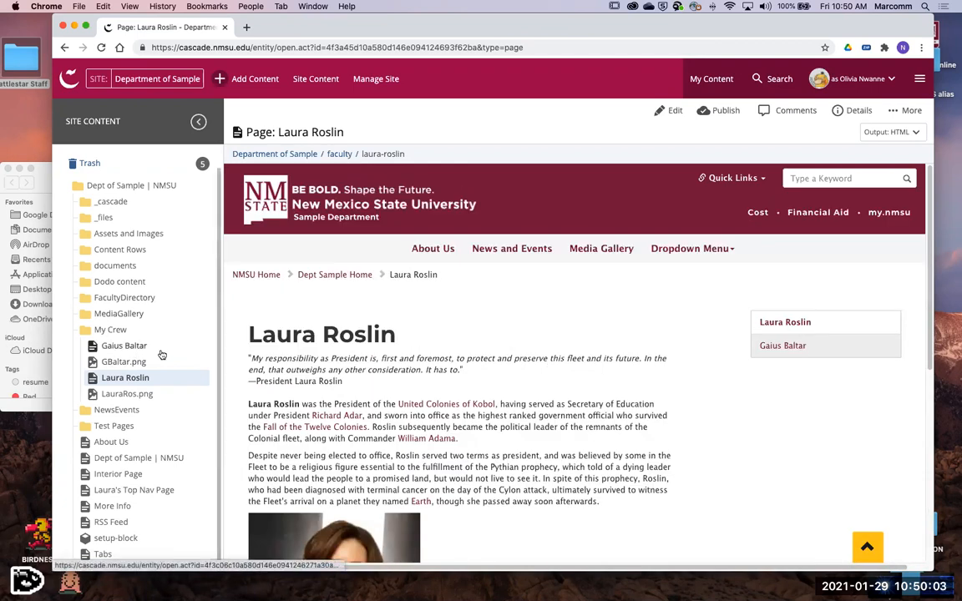
- Return to the site's root content and open the FacultyDirectory folder to examine its contents and breadcrumb path
{"action": "left_click", "coordinate": [318, 82]}
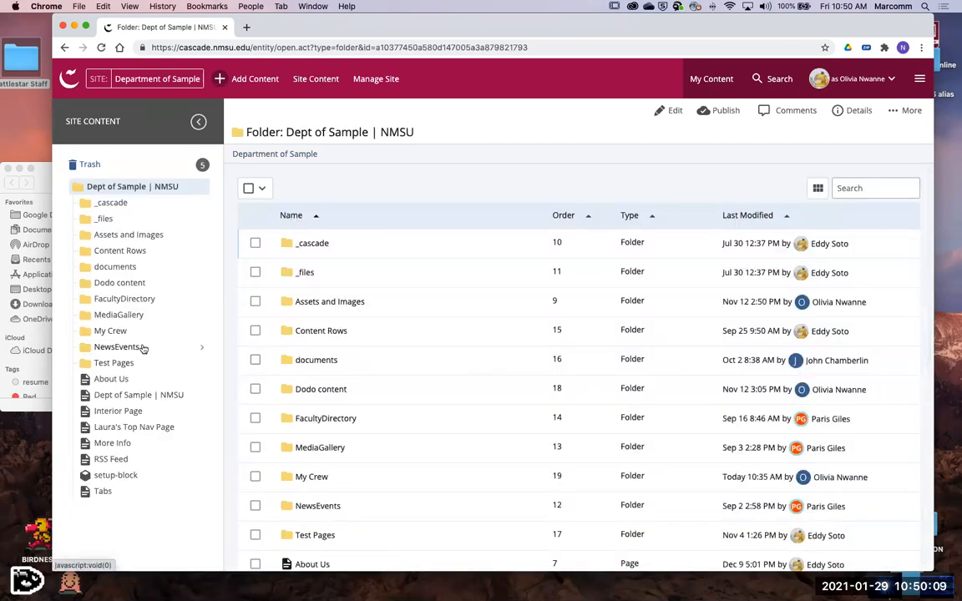
{"action": "left_click", "coordinate": [102, 330]}
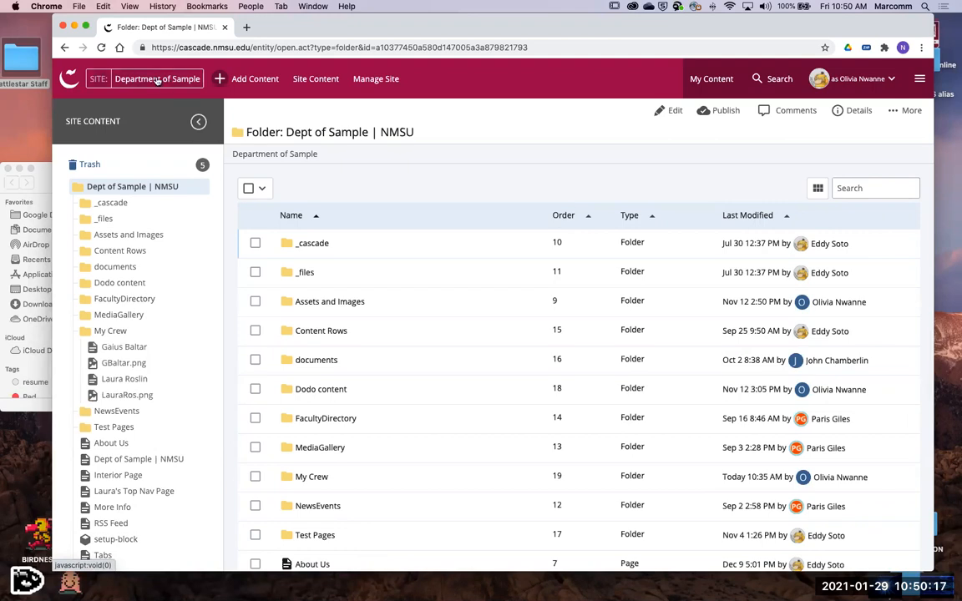
{"action": "left_click", "coordinate": [202, 303]}
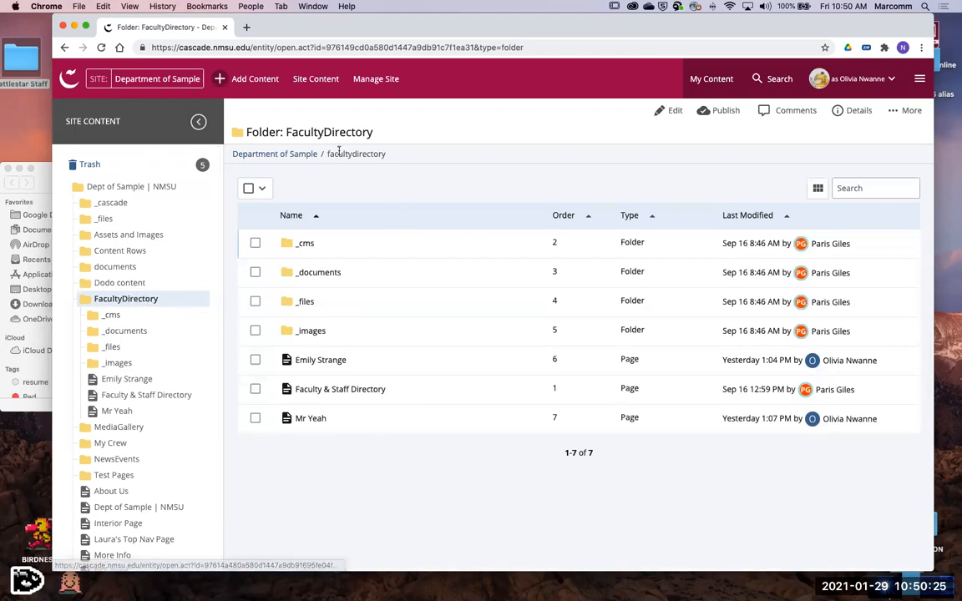
{"action": "left_click_drag", "start_coordinate": [391, 155], "coordinate": [301, 151]}
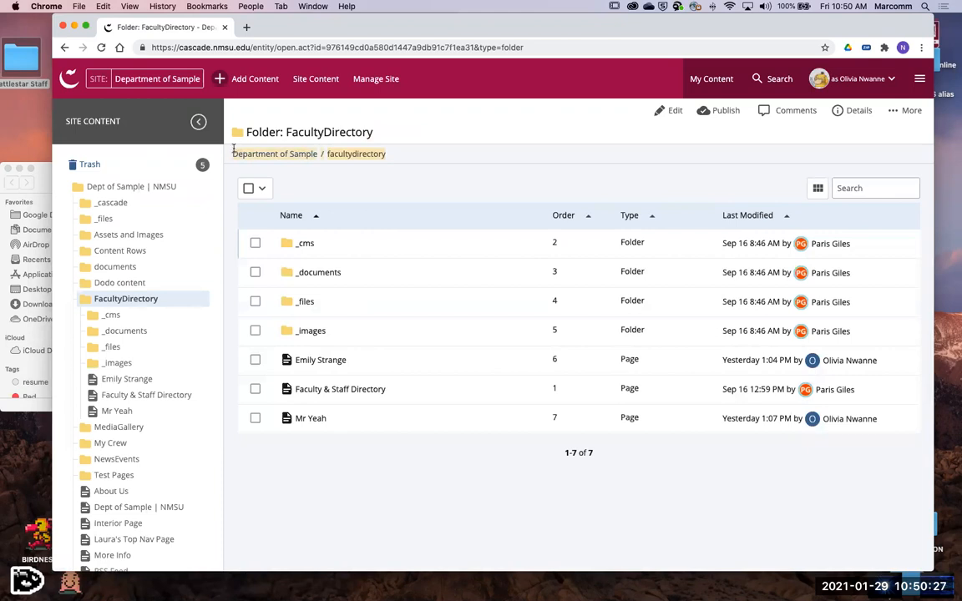
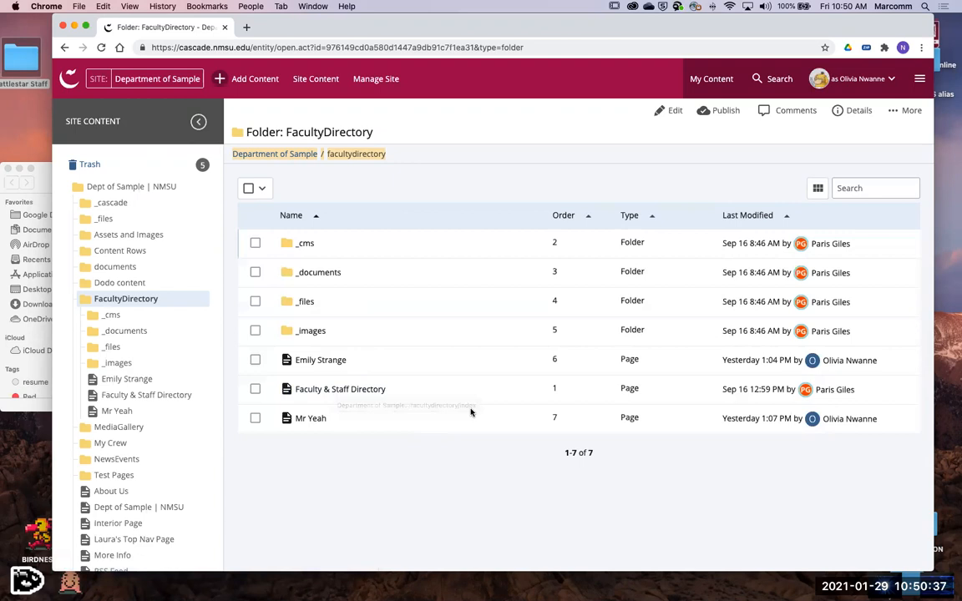
- Open the Faculty & Staff Directory page and examine its search field, department filter and staff cards
{"action": "left_click", "coordinate": [563, 216]}
{"action": "left_click", "coordinate": [351, 247]}
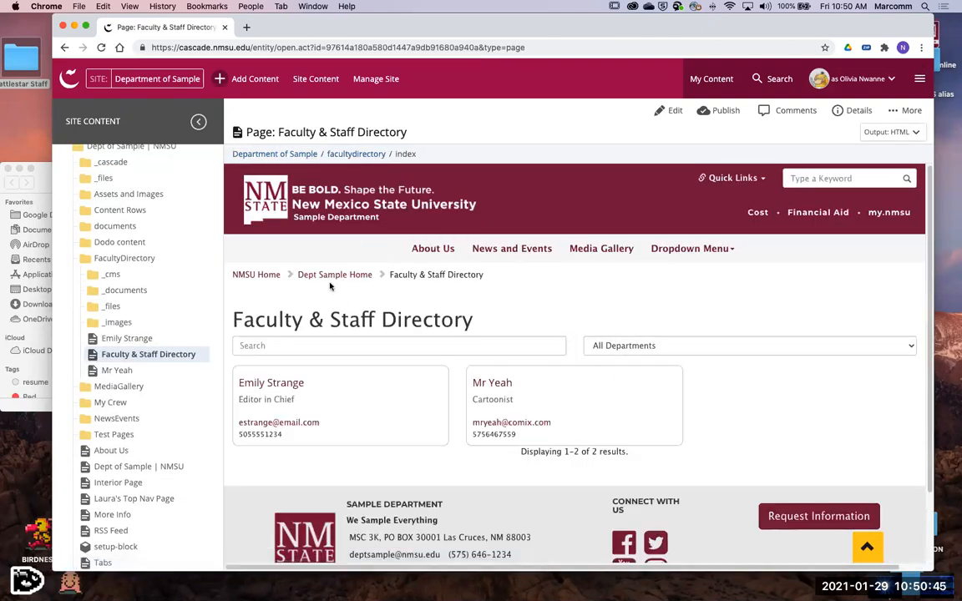
{"action": "scroll", "coordinate": [729, 386], "scroll_direction": "down", "scroll_amount": 2}
{"action": "scroll", "coordinate": [709, 373], "scroll_direction": "up", "scroll_amount": 2}
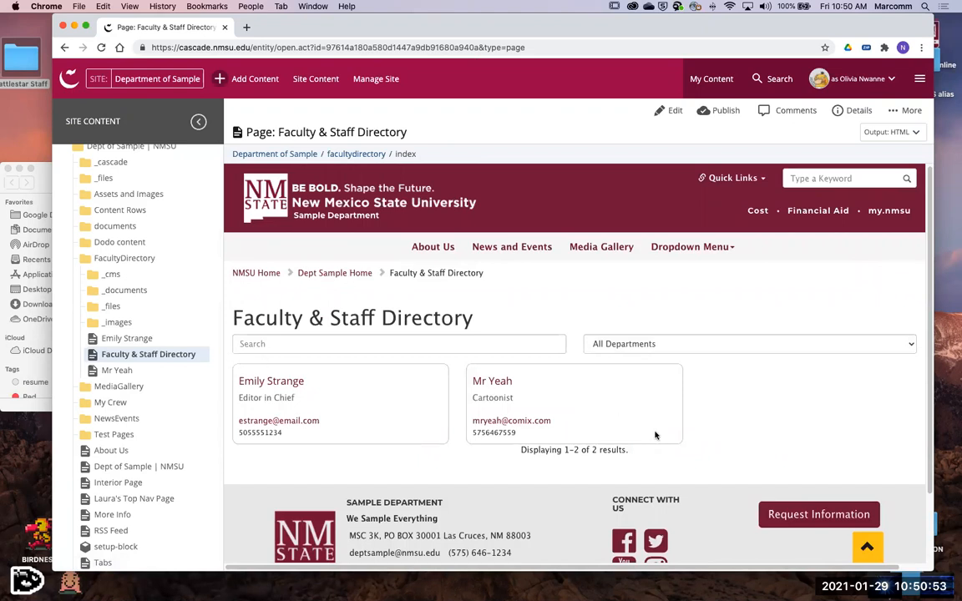
{"action": "scroll", "coordinate": [752, 414], "scroll_direction": "down", "scroll_amount": 1}
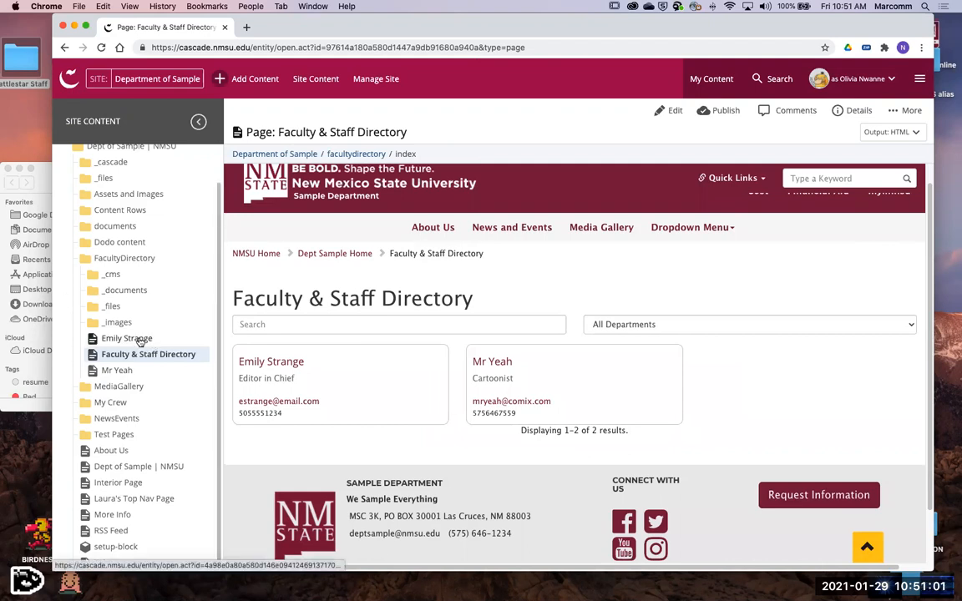
- Return to the FacultyDirectory folder and open the Emily Strange page to review its portrait, position, contact info and biography
{"action": "left_click", "coordinate": [202, 262]}
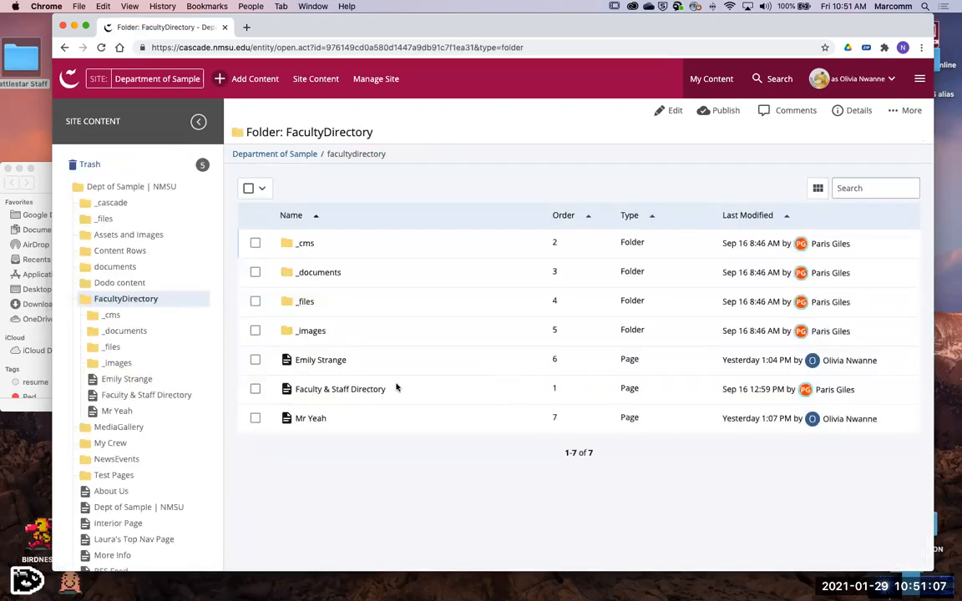
{"action": "left_click", "coordinate": [318, 362]}
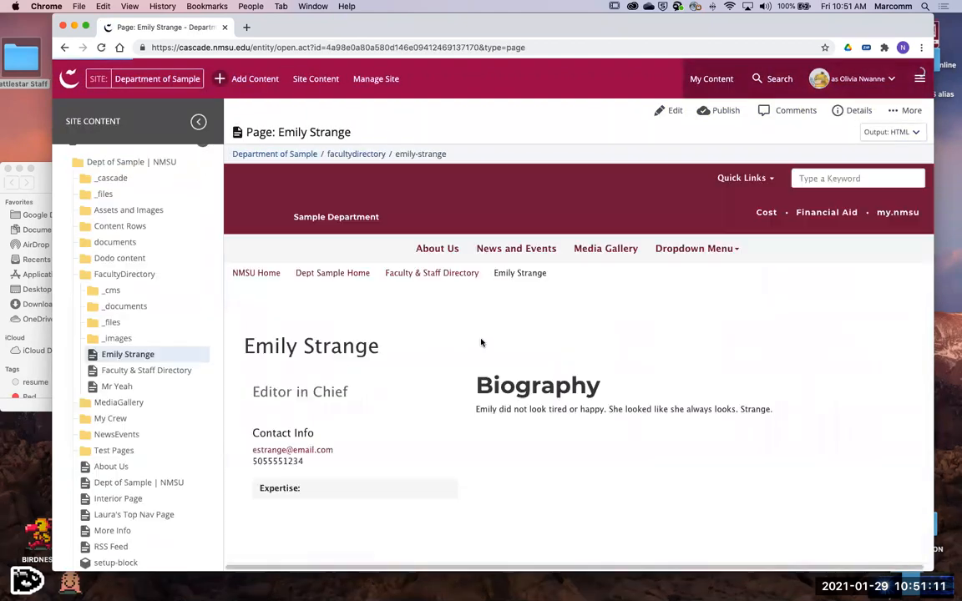
{"action": "scroll", "coordinate": [470, 337], "scroll_direction": "down", "scroll_amount": 2}
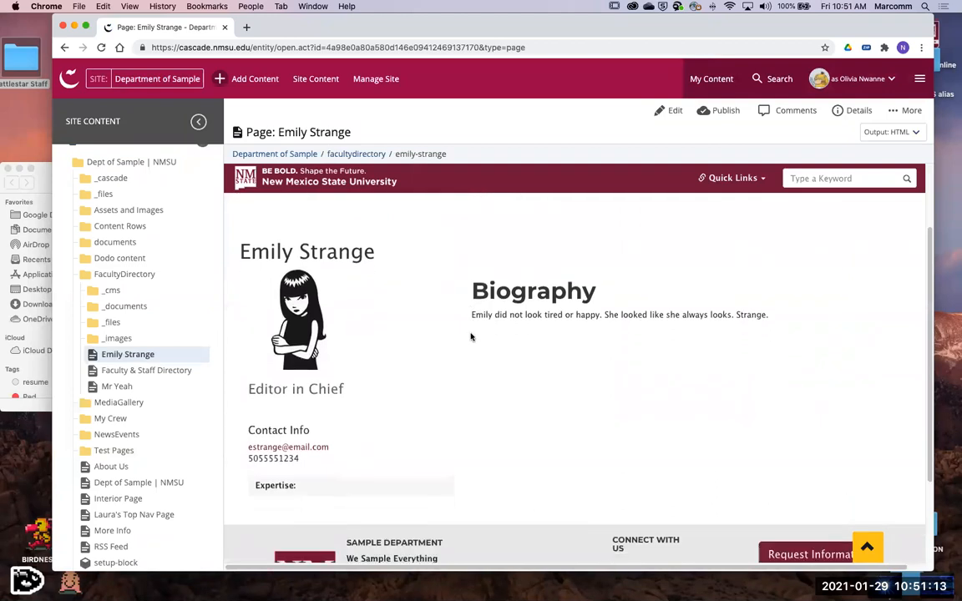
{"action": "scroll", "coordinate": [475, 336], "scroll_direction": "up", "scroll_amount": 2}
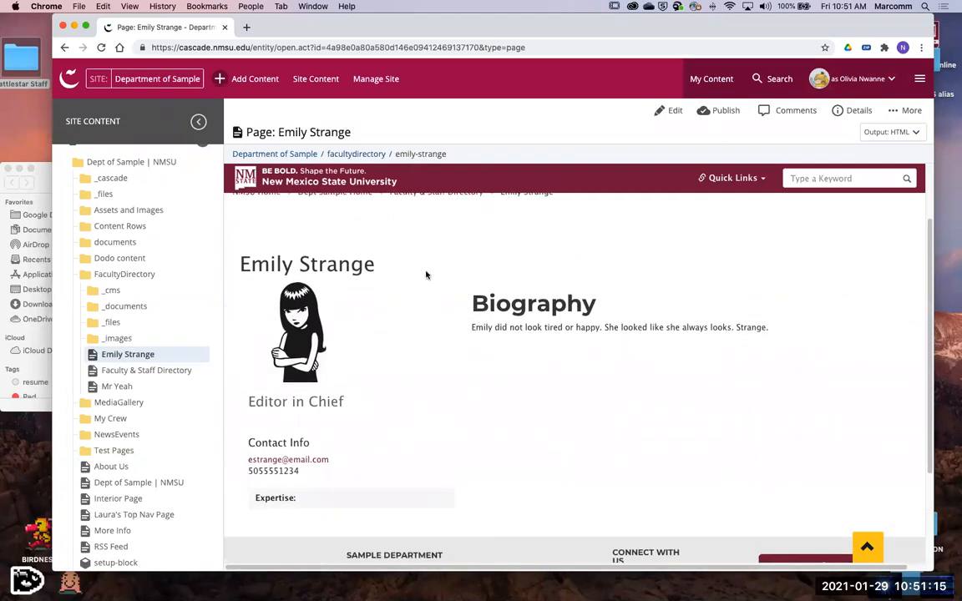
{"action": "scroll", "coordinate": [396, 313], "scroll_direction": "up", "scroll_amount": 1}
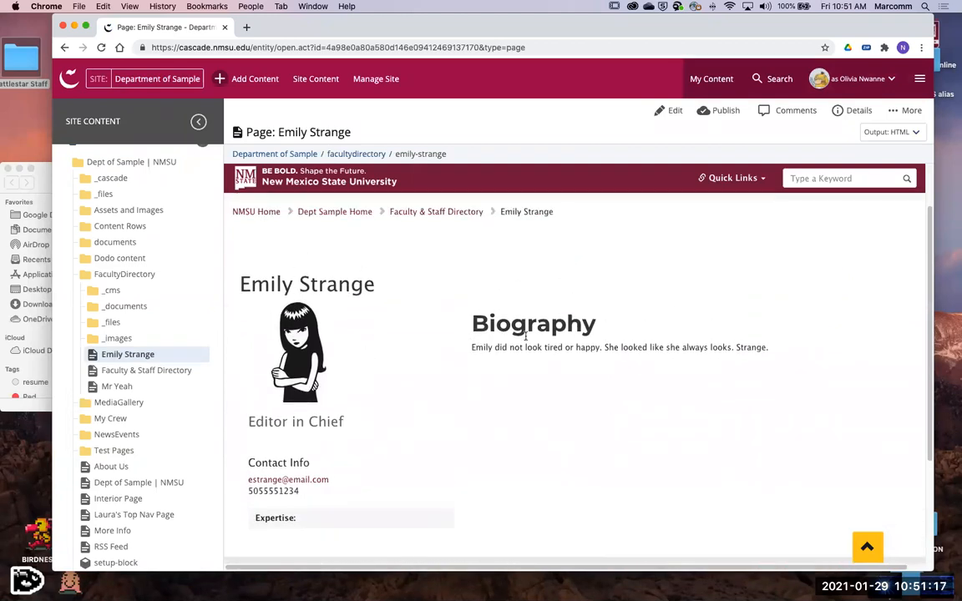
{"action": "scroll", "coordinate": [562, 343], "scroll_direction": "down", "scroll_amount": 2}
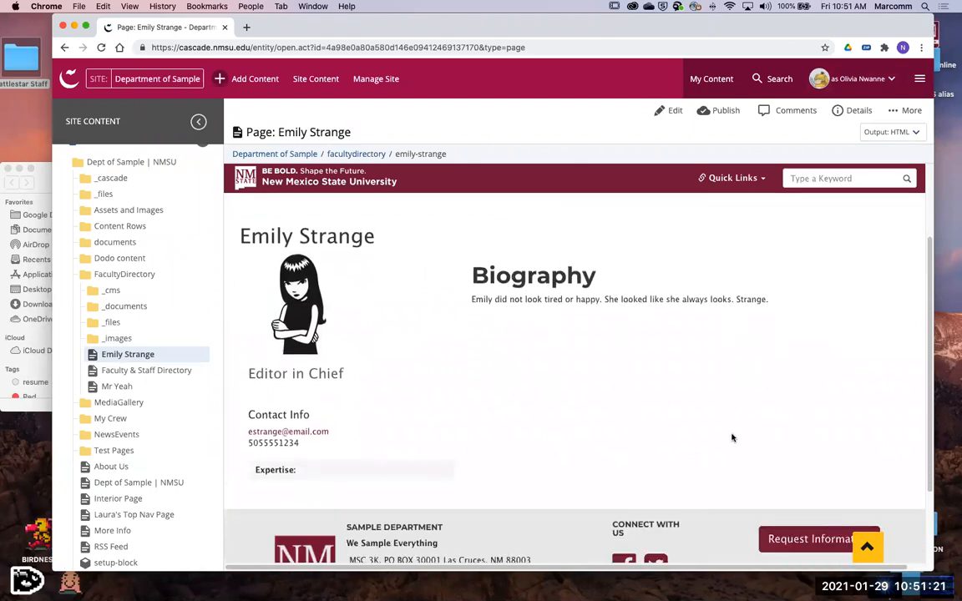
{"action": "scroll", "coordinate": [731, 437], "scroll_direction": "up", "scroll_amount": 5}
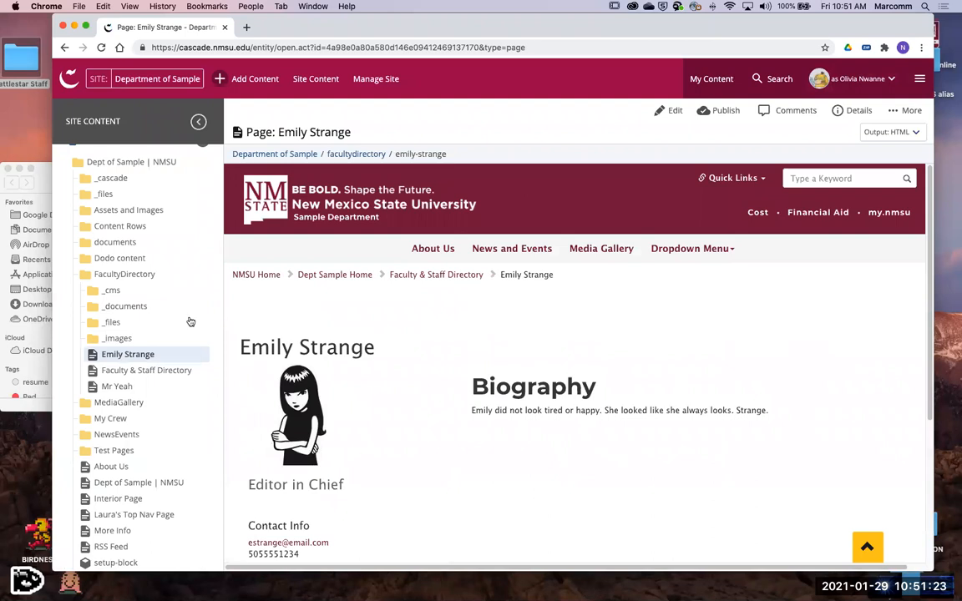
- Go back to the FacultyDirectory folder and create a new page there using the Faculty Page type
{"action": "left_click", "coordinate": [202, 281]}
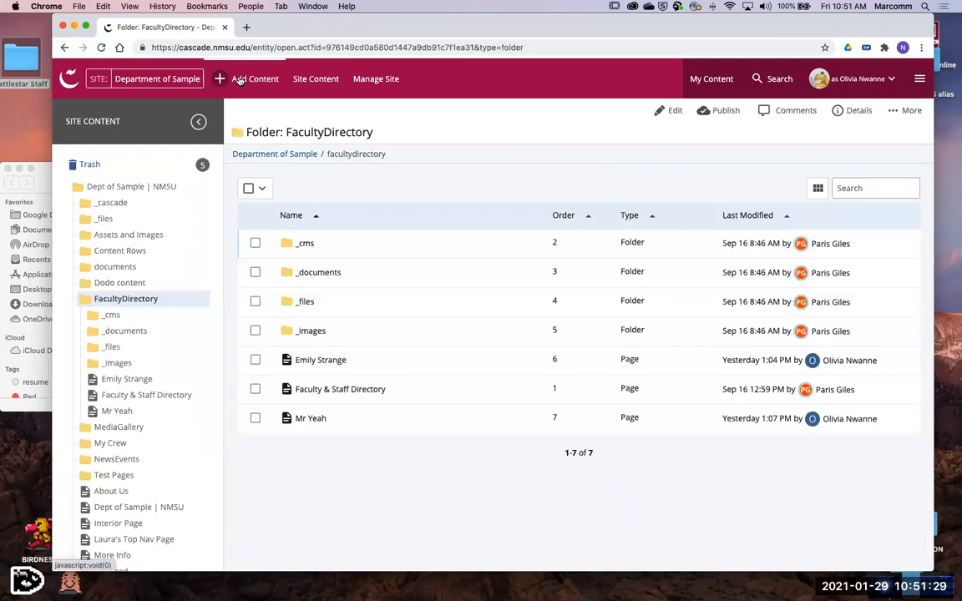
{"action": "left_click", "coordinate": [242, 79]}
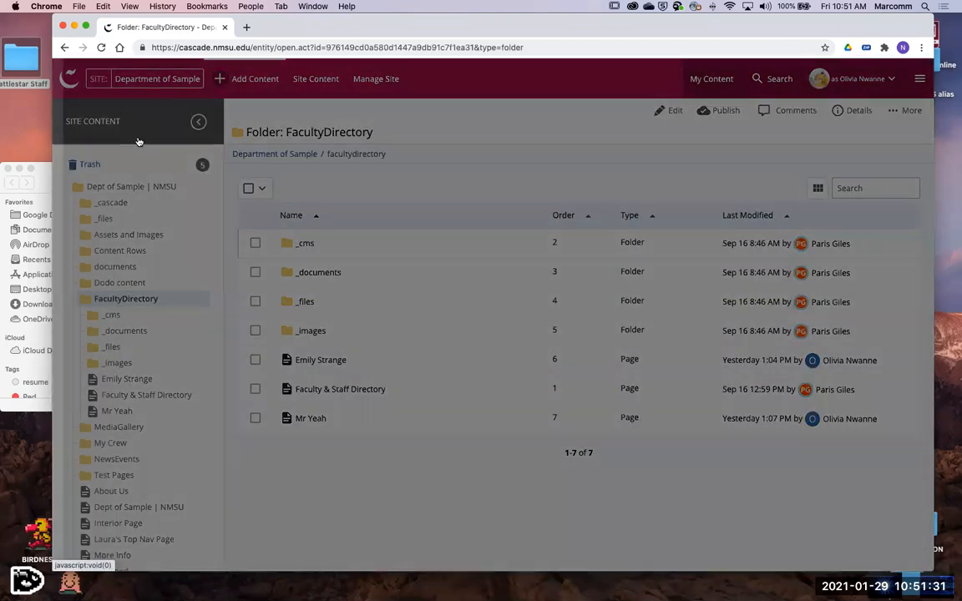
{"action": "left_click", "coordinate": [131, 184]}
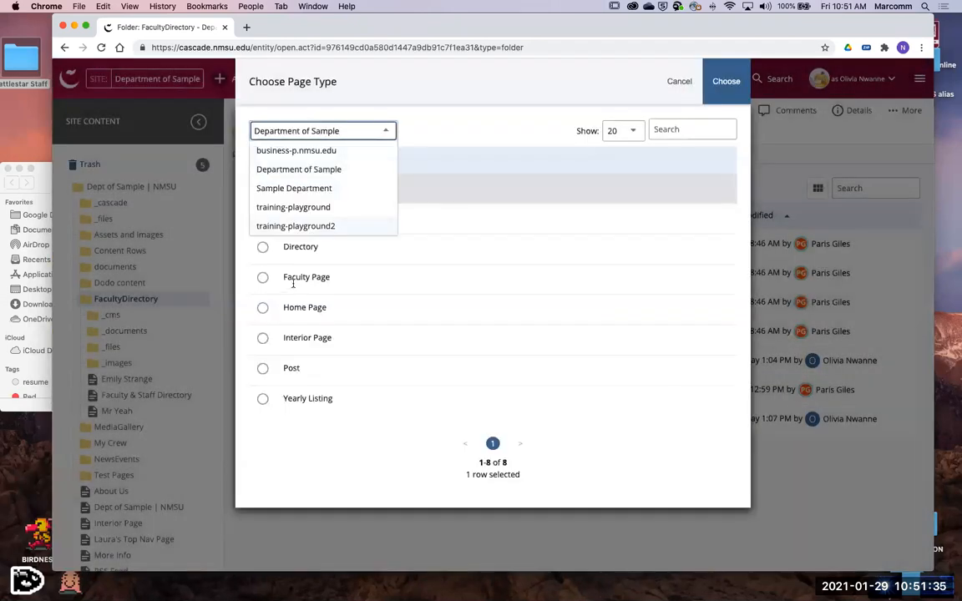
{"action": "left_click", "coordinate": [297, 278]}
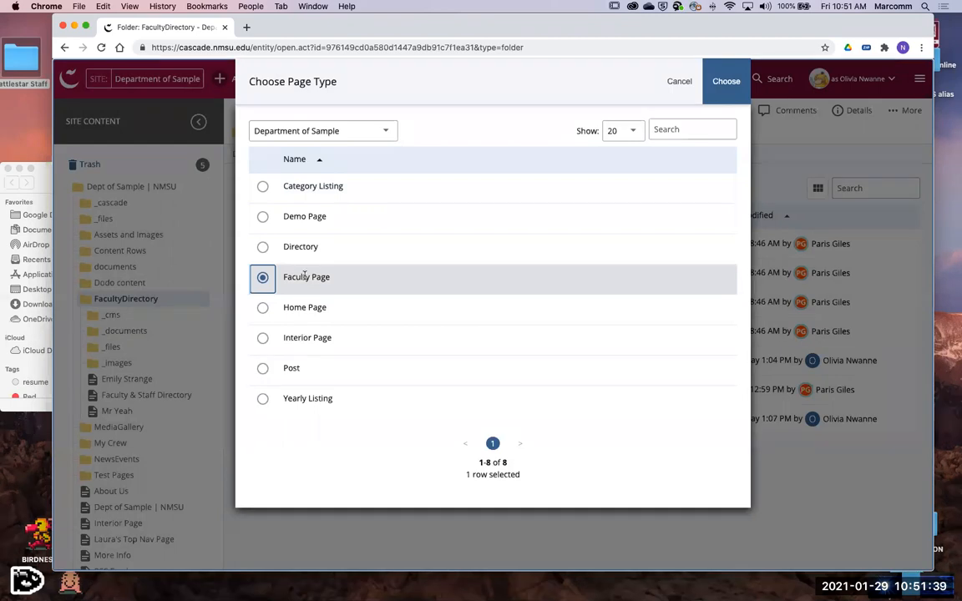
{"action": "left_click", "coordinate": [679, 81]}
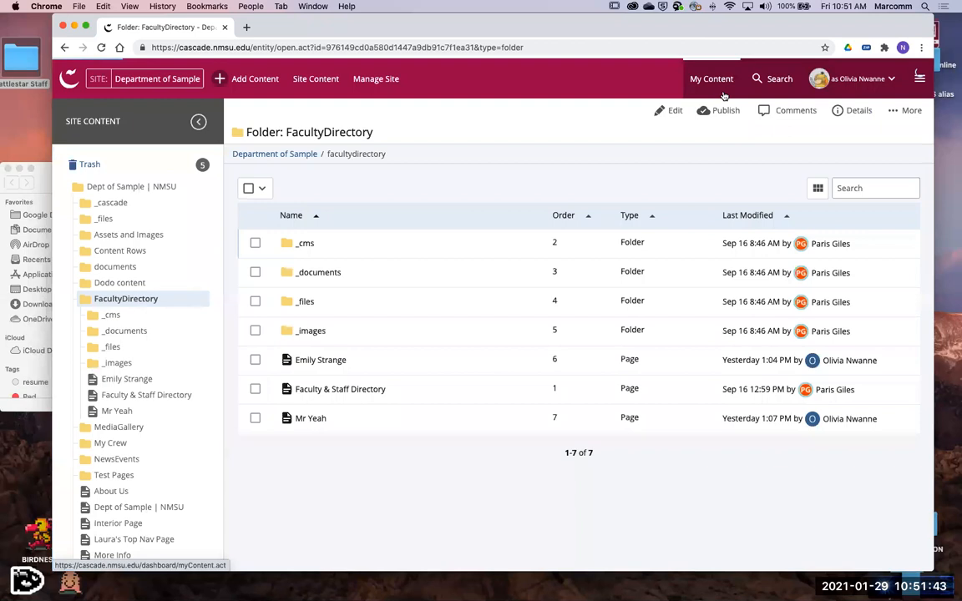
- Look through the new faculty page form, from the page name and contact fields down to the profile image, biography and tags
{"action": "scroll", "coordinate": [518, 382], "scroll_direction": "down", "scroll_amount": 10}
{"action": "scroll", "coordinate": [518, 381], "scroll_direction": "up", "scroll_amount": 10}
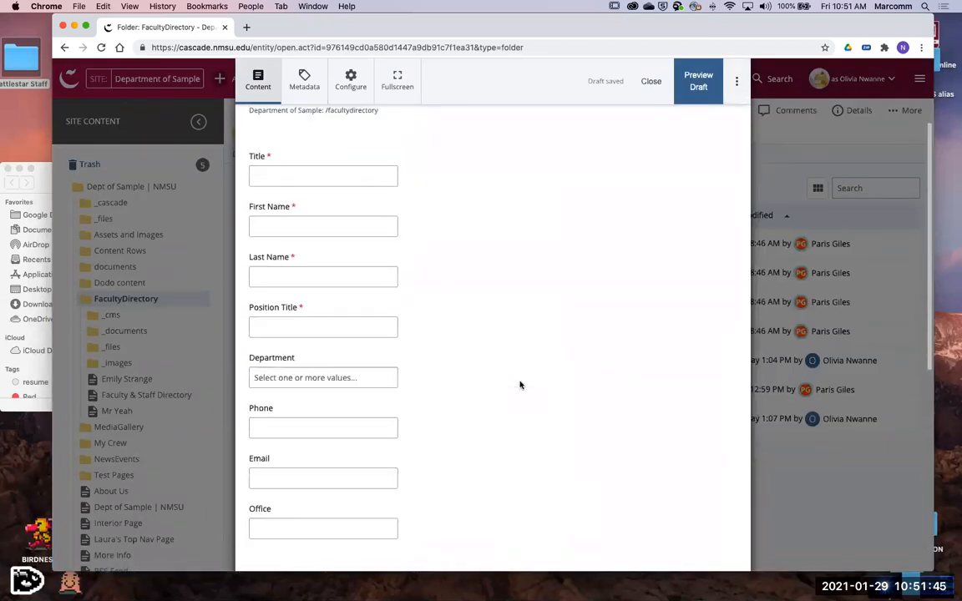
{"action": "scroll", "coordinate": [521, 382], "scroll_direction": "down", "scroll_amount": 5}
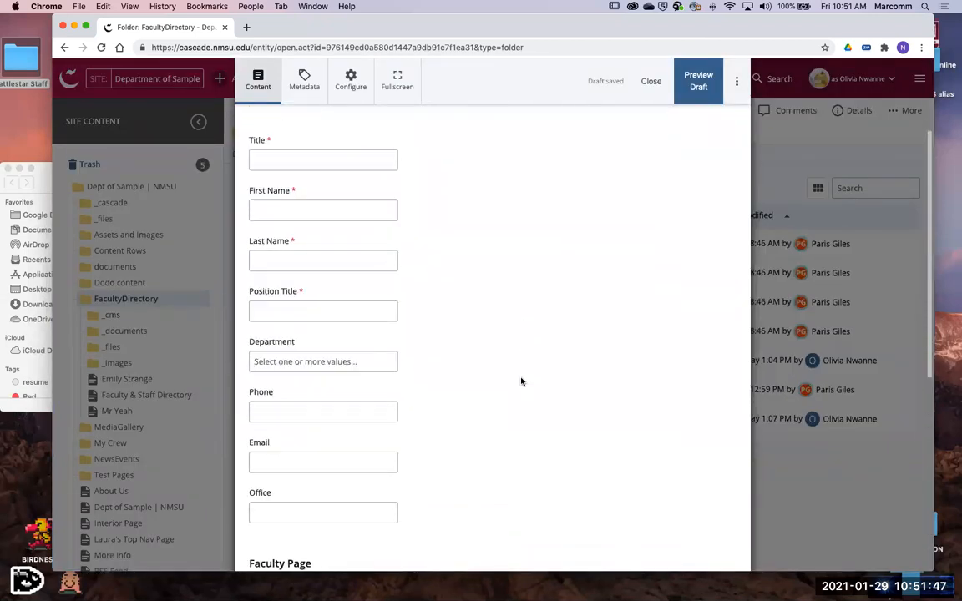
{"action": "scroll", "coordinate": [521, 383], "scroll_direction": "down", "scroll_amount": 1}
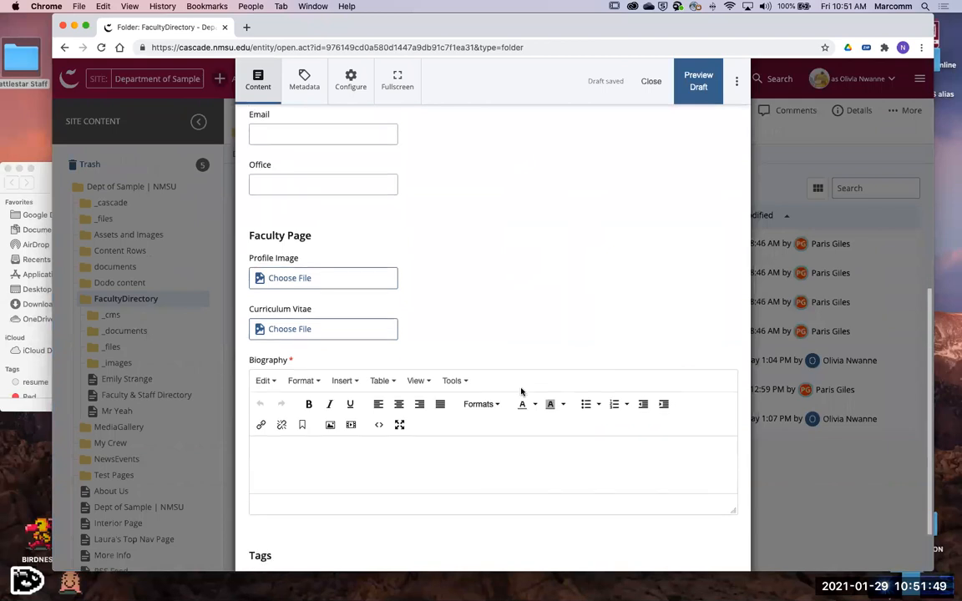
{"action": "scroll", "coordinate": [509, 334], "scroll_direction": "down", "scroll_amount": 1}
{"action": "scroll", "coordinate": [502, 324], "scroll_direction": "up", "scroll_amount": 1}
{"action": "scroll", "coordinate": [505, 325], "scroll_direction": "up", "scroll_amount": 8}
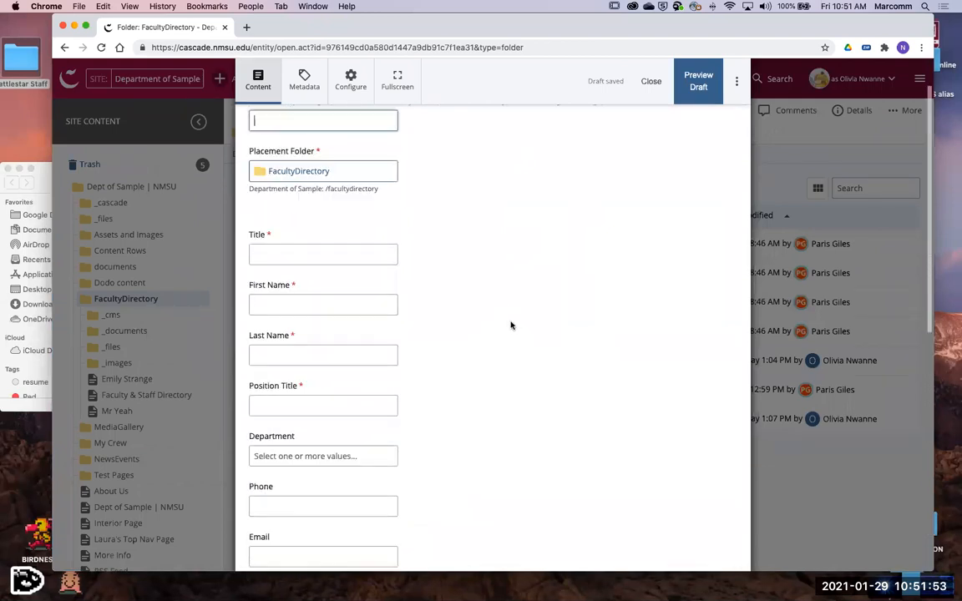
{"action": "scroll", "coordinate": [511, 326], "scroll_direction": "up", "scroll_amount": 2}
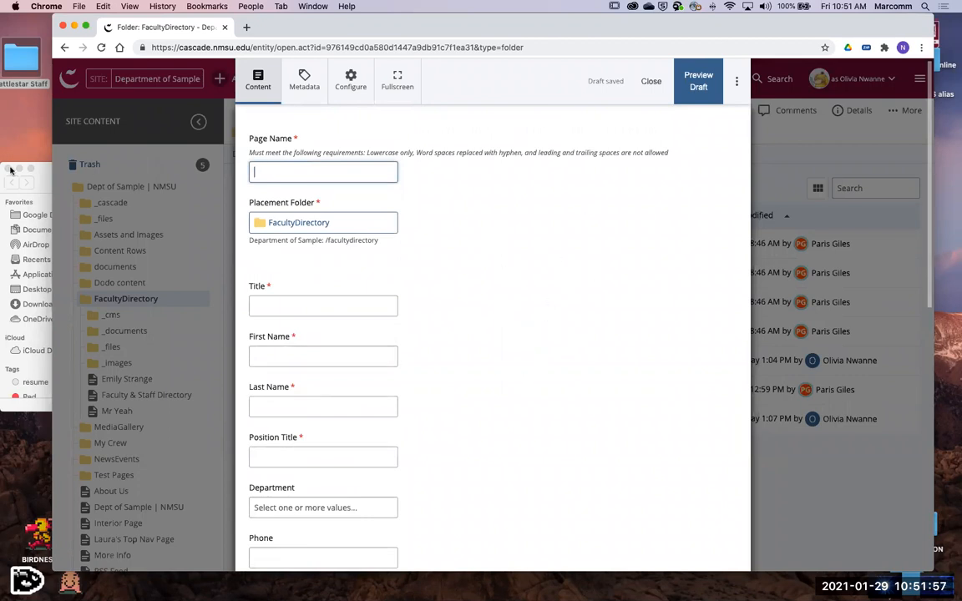
- Bring up the Battlestar Galactica wiki browser window beside the form and go to its Laura Roslin article
{"action": "left_click", "coordinate": [48, 171]}
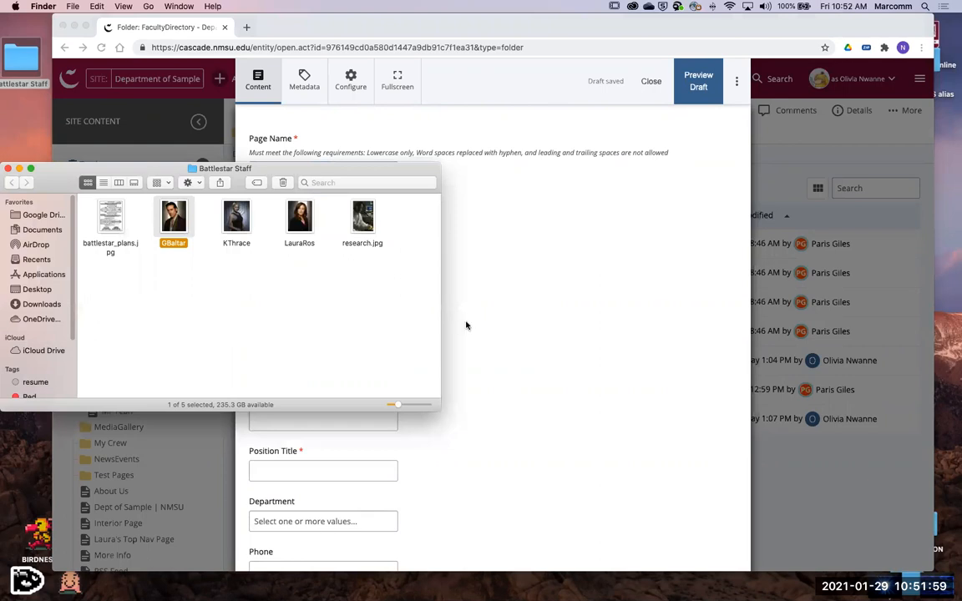
{"action": "left_click", "coordinate": [515, 169]}
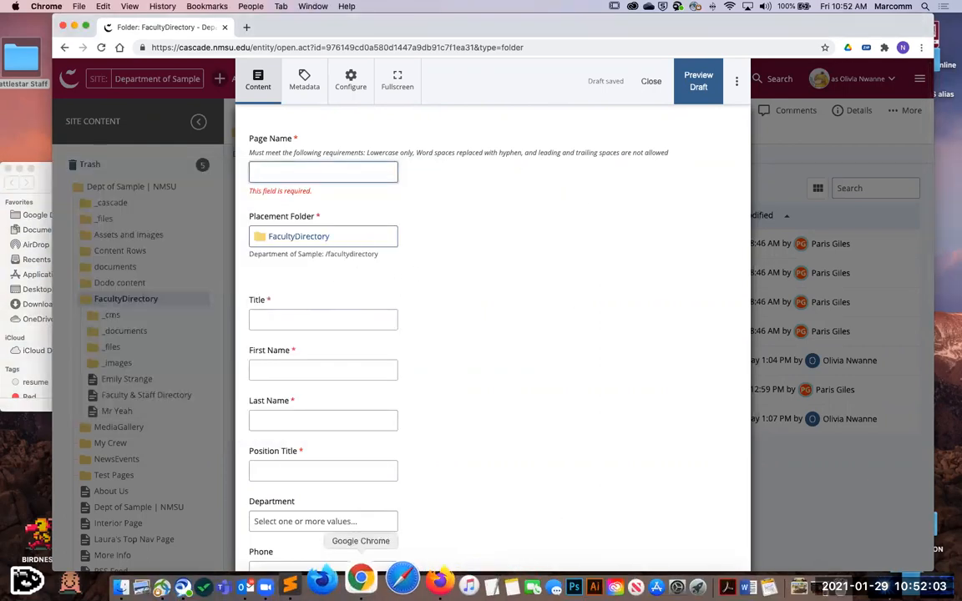
{"action": "left_click", "coordinate": [318, 5]}
{"action": "left_click", "coordinate": [319, 5]}
{"action": "left_click", "coordinate": [299, 5]}
{"action": "left_click", "coordinate": [366, 174]}
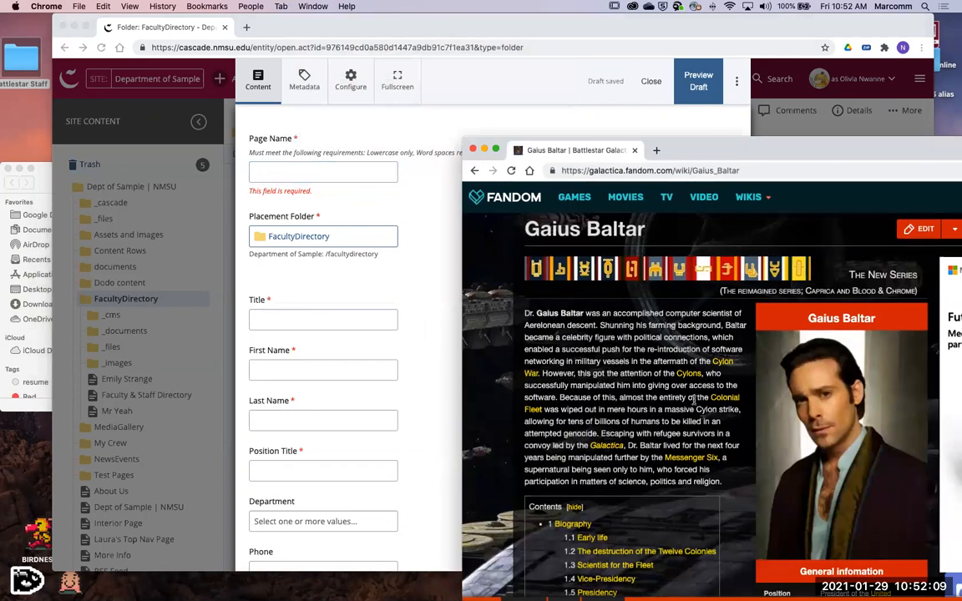
{"action": "left_click_drag", "start_coordinate": [718, 149], "coordinate": [734, 209]}
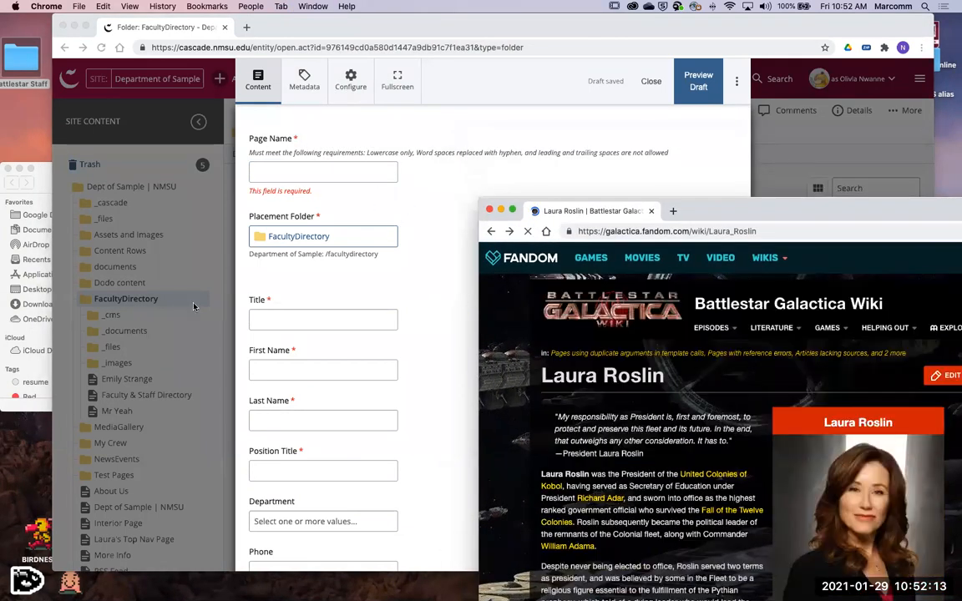
{"action": "left_click", "coordinate": [359, 318]}
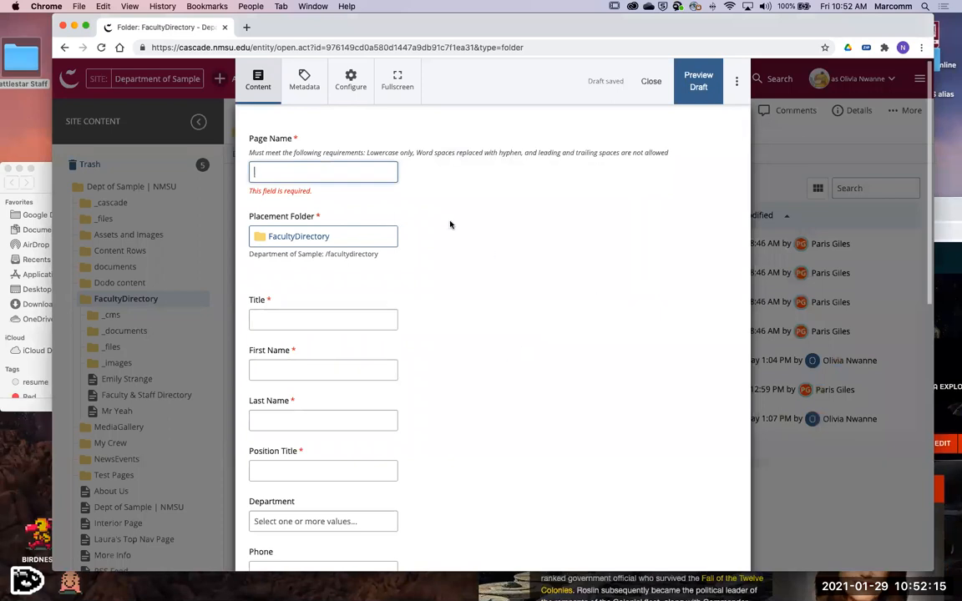
{"action": "left_click", "coordinate": [940, 207]}
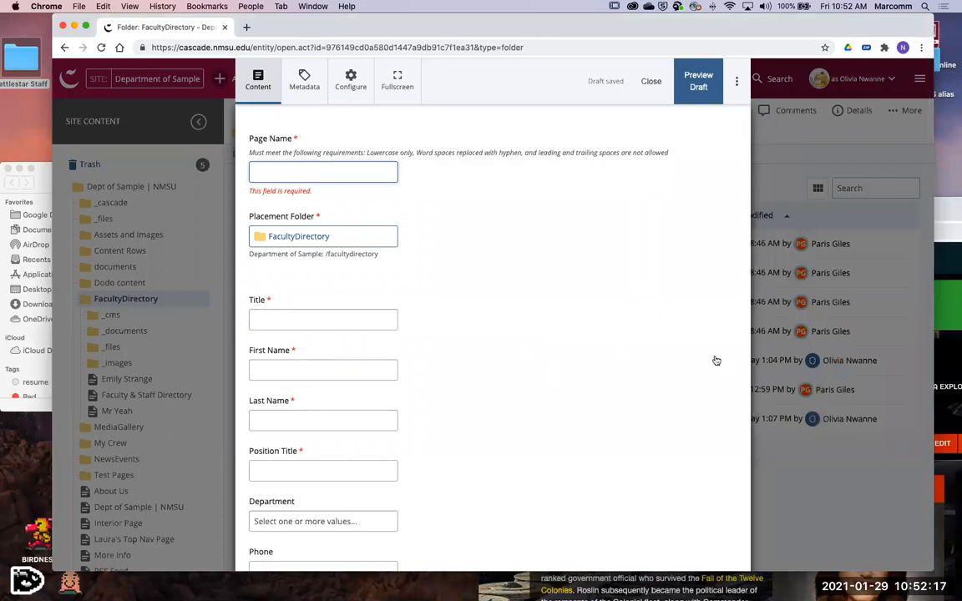
{"action": "scroll", "coordinate": [700, 404], "scroll_direction": "down", "scroll_amount": 2}
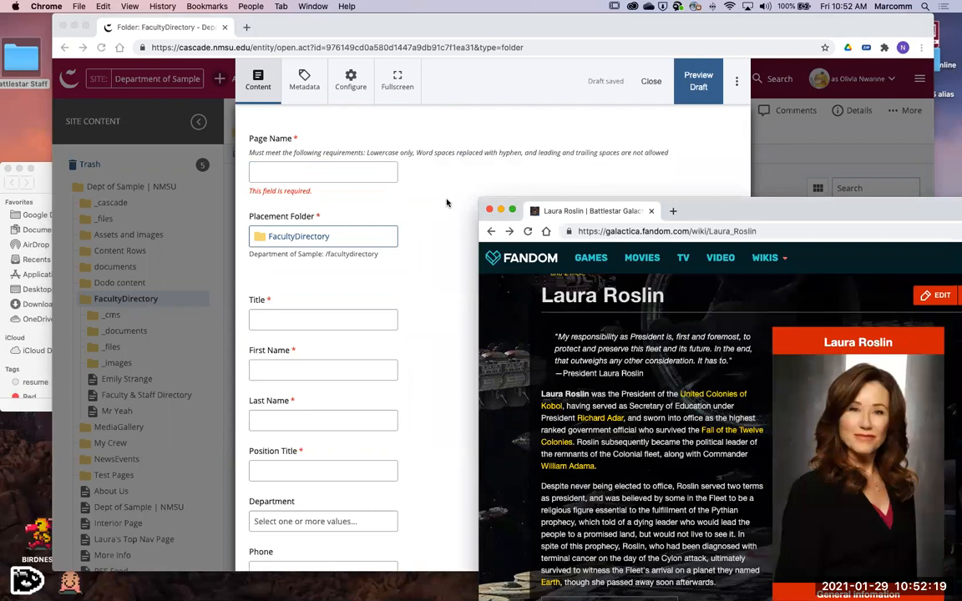
- Copy the Laura Roslin heading from the wiki into the Page Name field and accept the suggested name laura-roslin
{"action": "left_click_drag", "start_coordinate": [665, 296], "coordinate": [544, 294]}
{"action": "key", "text": "super+c"}
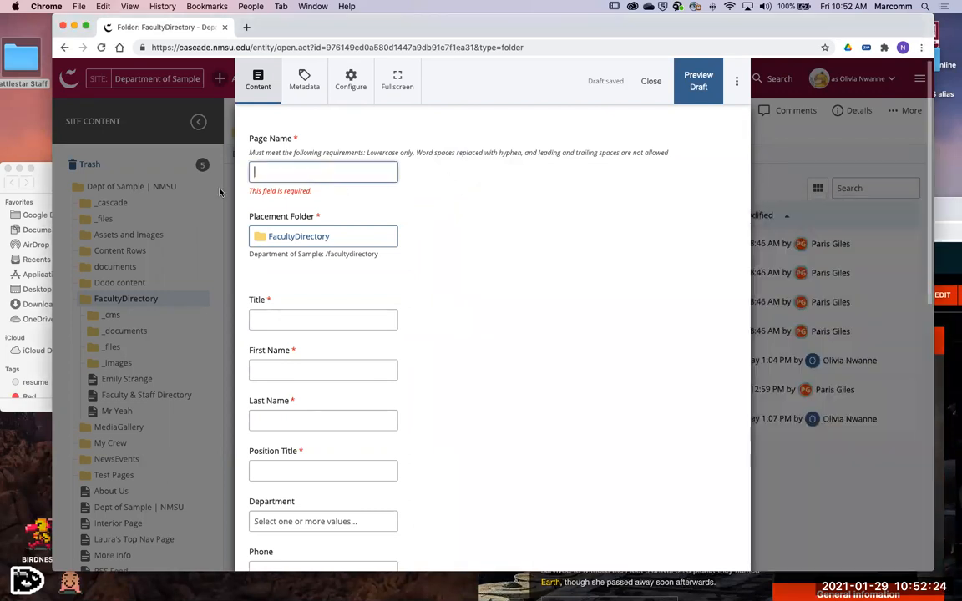
{"action": "left_click", "coordinate": [469, 205]}
{"action": "left_click", "coordinate": [284, 173]}
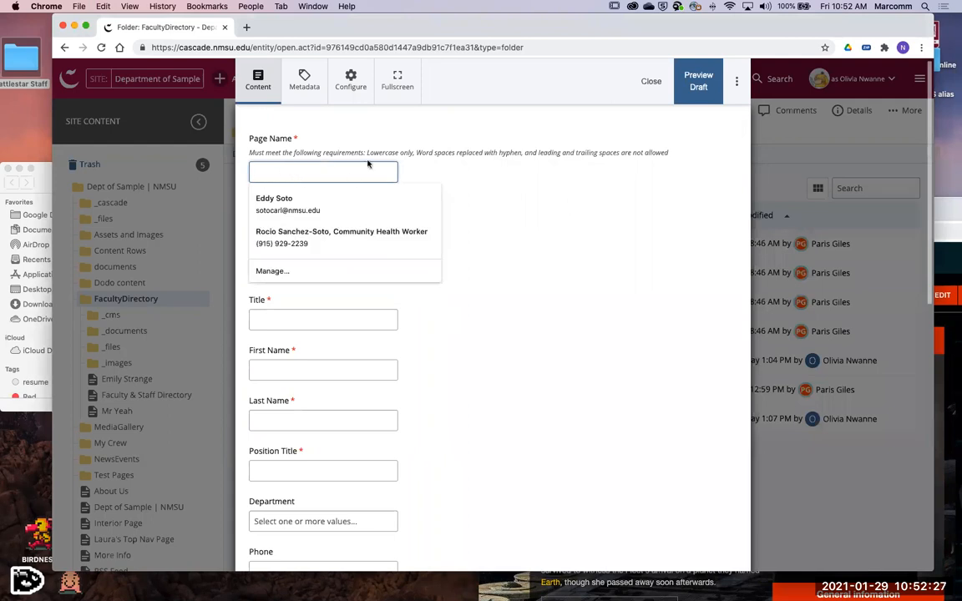
{"action": "key", "text": "super+v"}
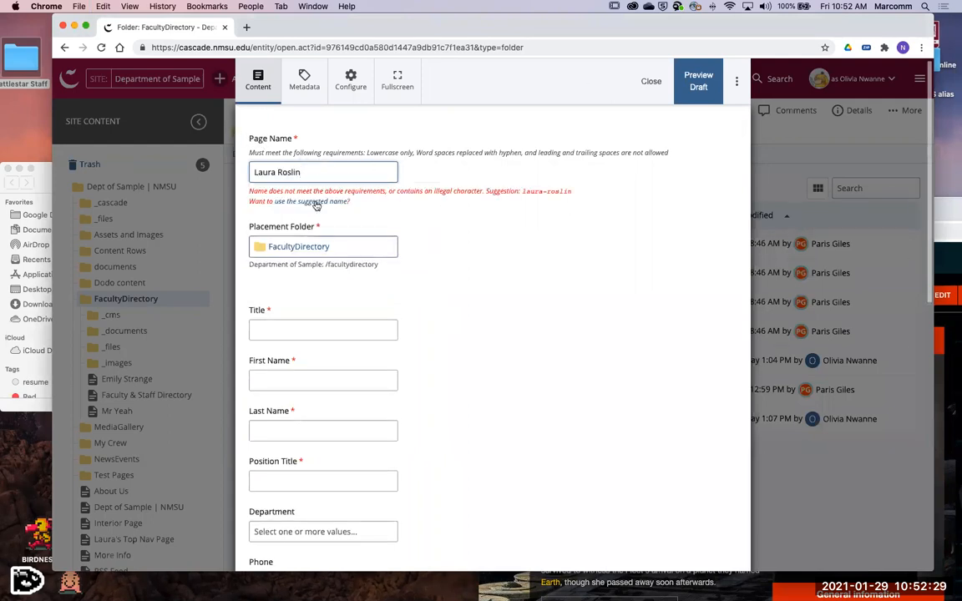
{"action": "left_click", "coordinate": [317, 203]}
{"action": "left_click", "coordinate": [317, 203]}
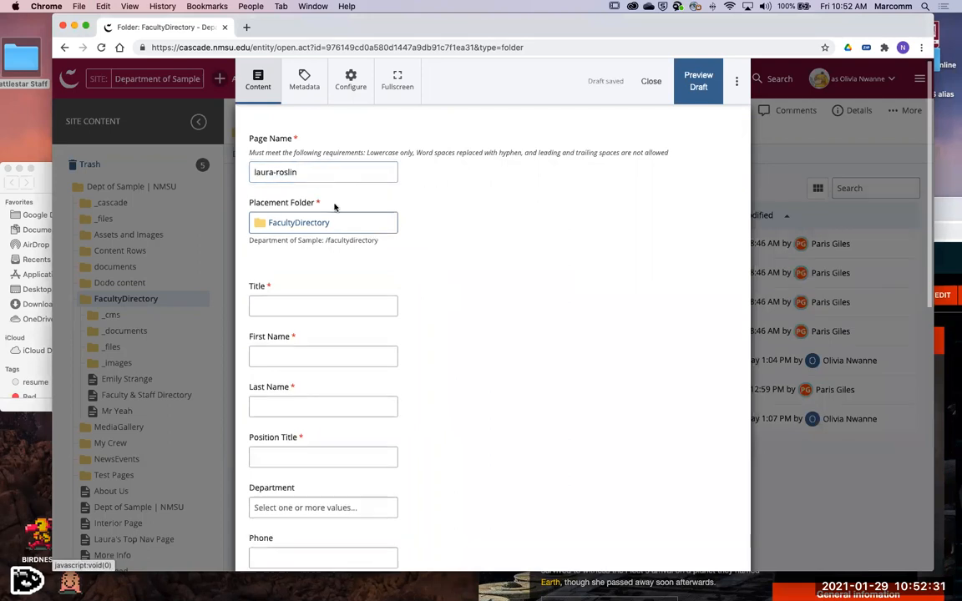
- Fill in the title as Laura Roslin, the first name as Laura and the last name as Roslin
{"action": "left_click", "coordinate": [290, 302]}
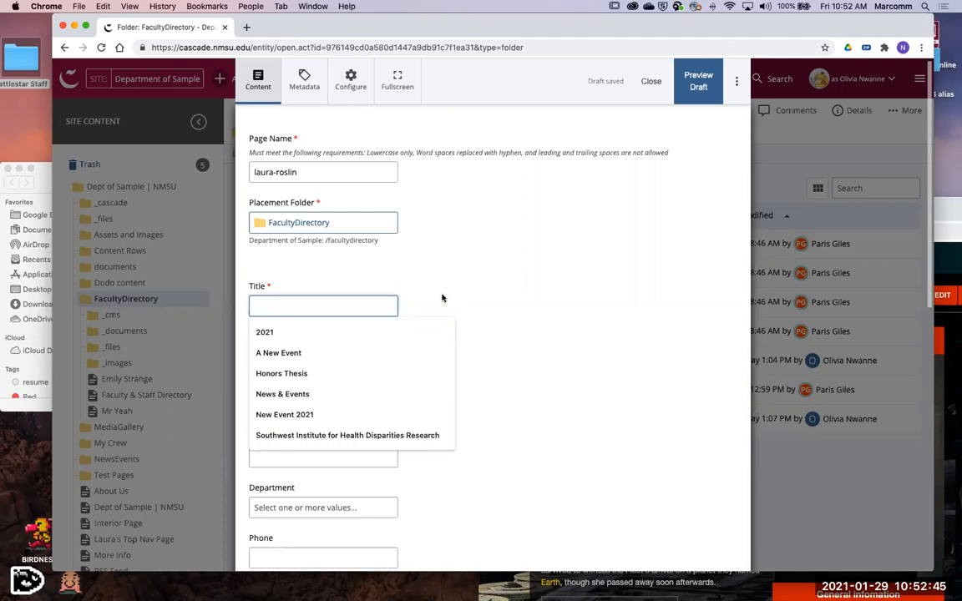
{"action": "key", "text": "ctrl+v"}
{"action": "key", "text": "Tab"}
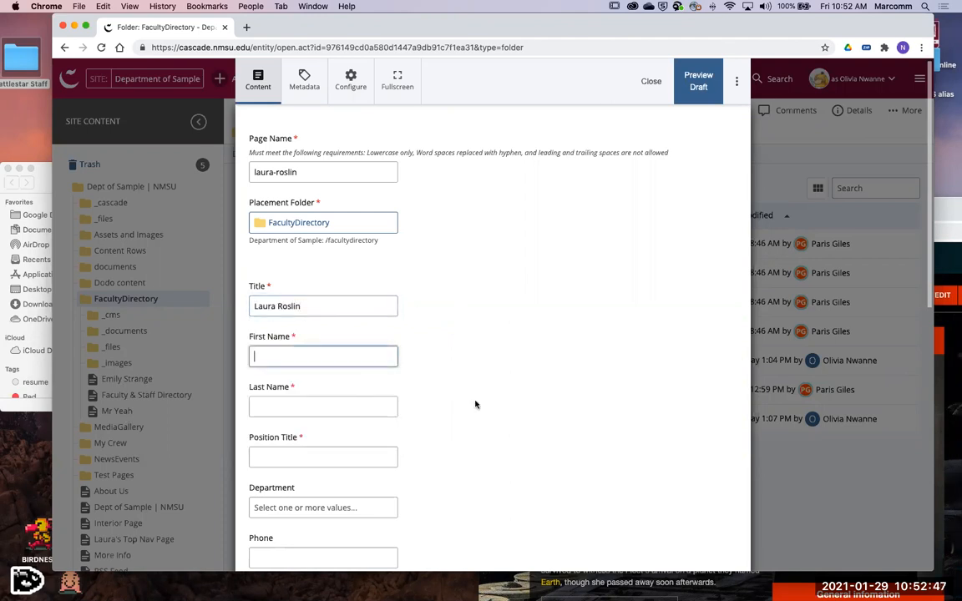
{"action": "scroll", "coordinate": [475, 404], "scroll_direction": "down", "scroll_amount": 3}
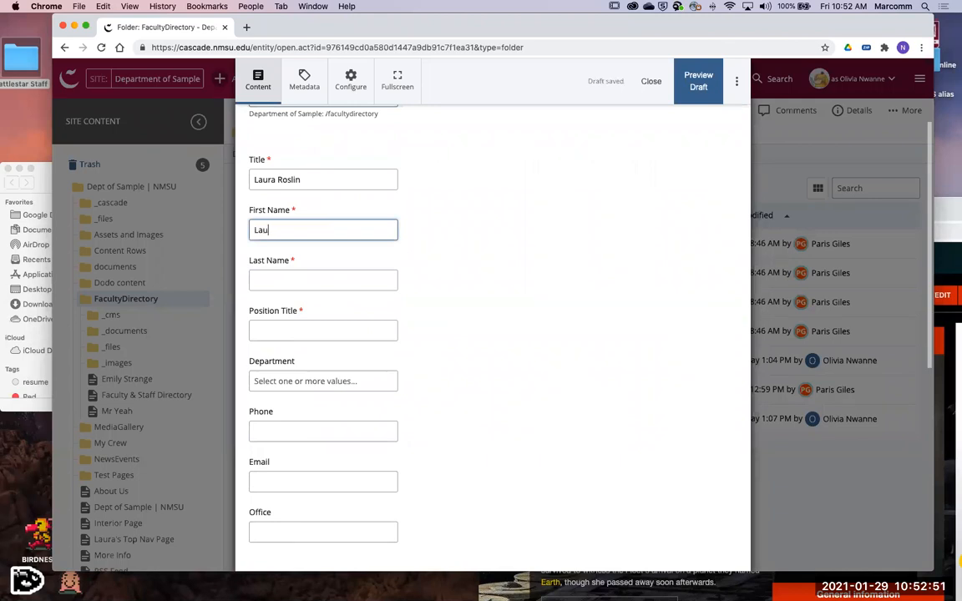
{"action": "key", "text": "Tab"}
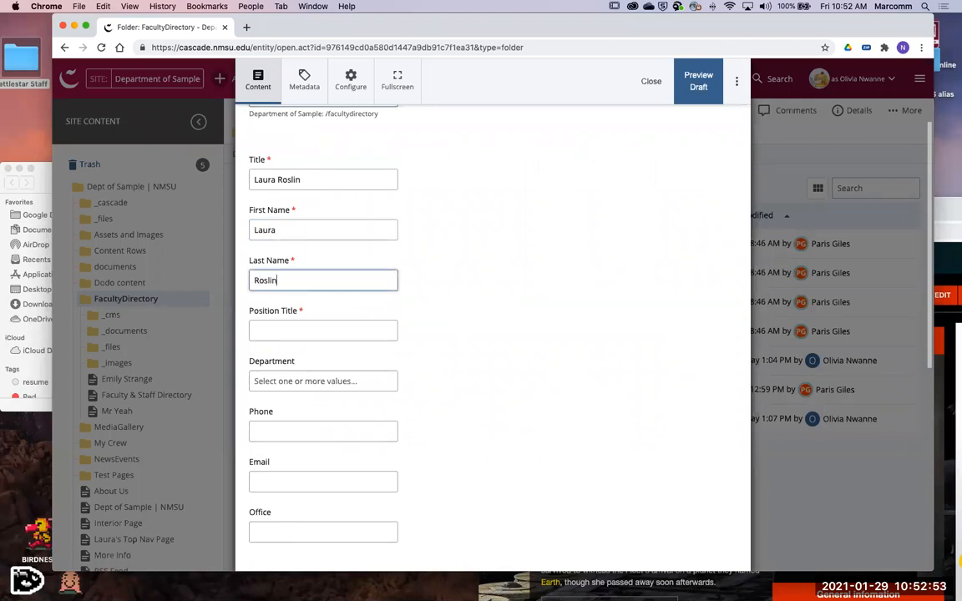
- Enter President as the position title on the faculty page form
{"action": "left_click", "coordinate": [357, 331]}
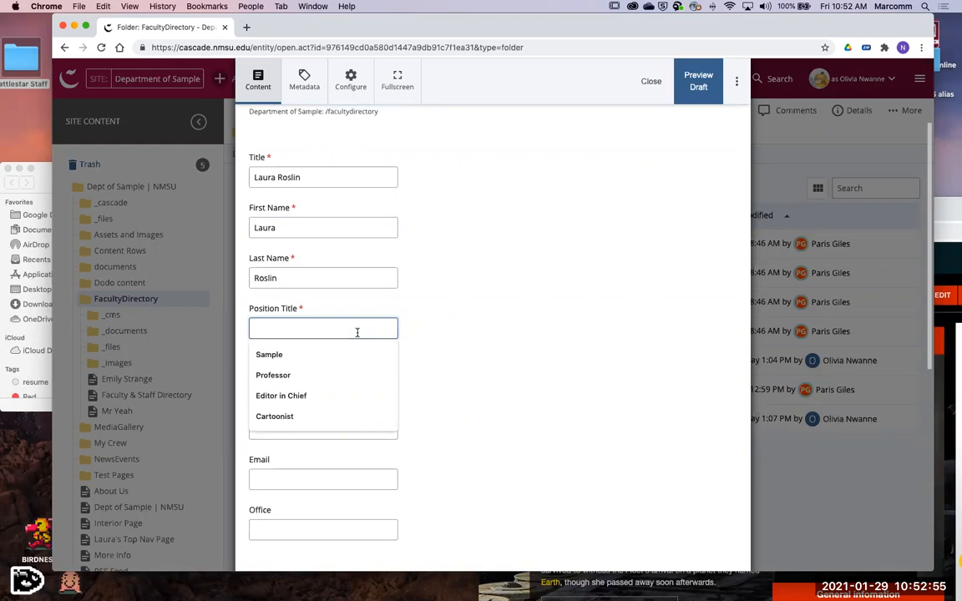
{"action": "type", "text": "President"}
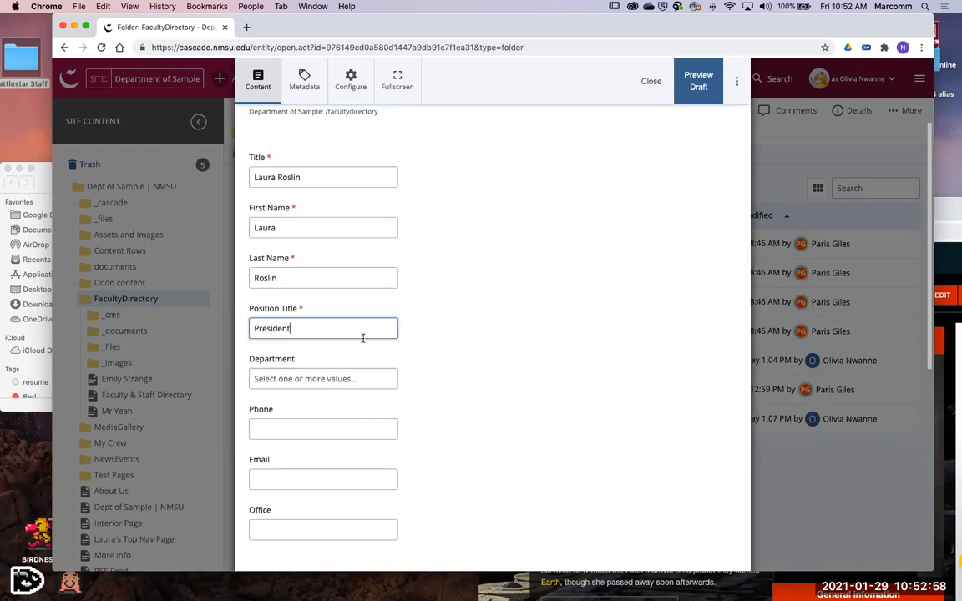
{"action": "scroll", "coordinate": [588, 431], "scroll_direction": "down", "scroll_amount": 2}
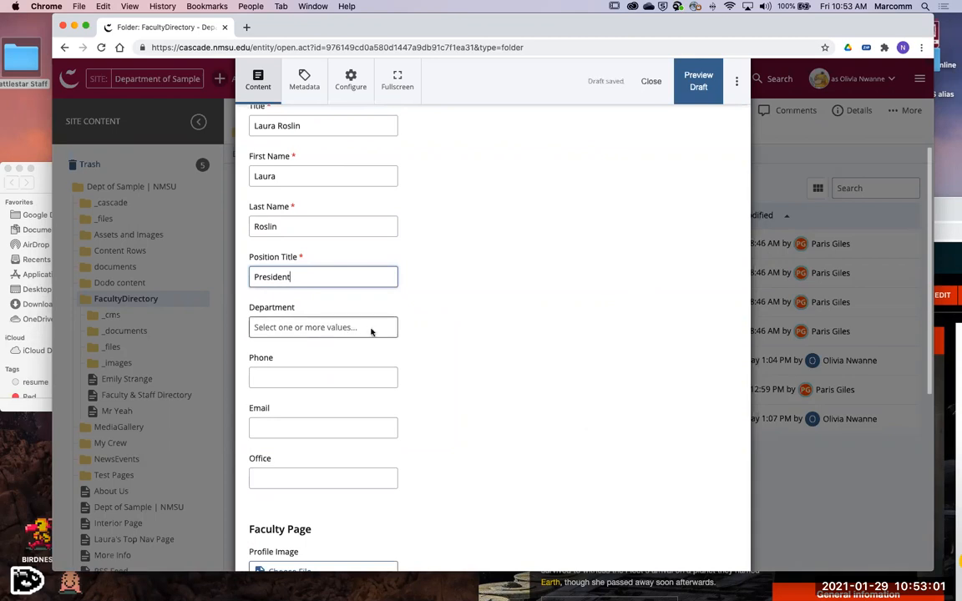
- Look through the available Department options and leave the field without a selection
{"action": "left_click", "coordinate": [357, 330]}
{"action": "scroll", "coordinate": [341, 382], "scroll_direction": "down", "scroll_amount": 3}
{"action": "scroll", "coordinate": [343, 393], "scroll_direction": "up", "scroll_amount": 3}
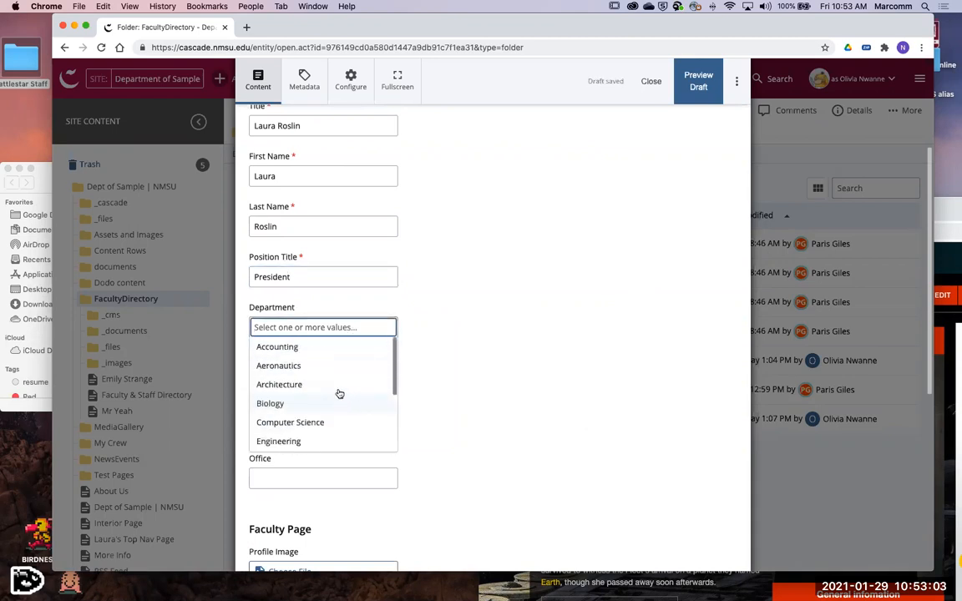
{"action": "key", "text": "Escape"}
- Fill in the faculty member's phone number and email address
{"action": "scroll", "coordinate": [461, 393], "scroll_direction": "down", "scroll_amount": 3}
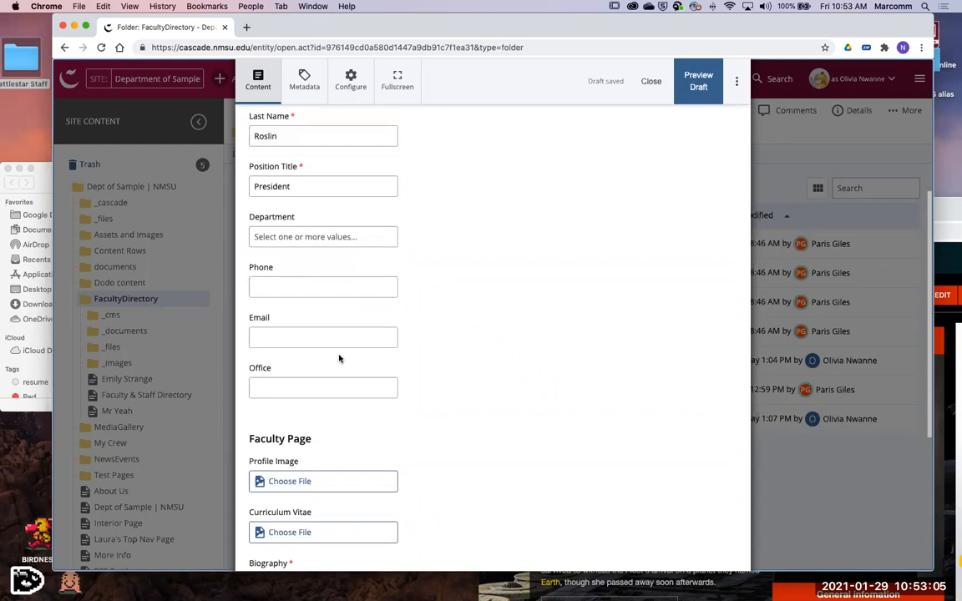
{"action": "left_click", "coordinate": [339, 287]}
{"action": "type", "text": "555-12345678"}
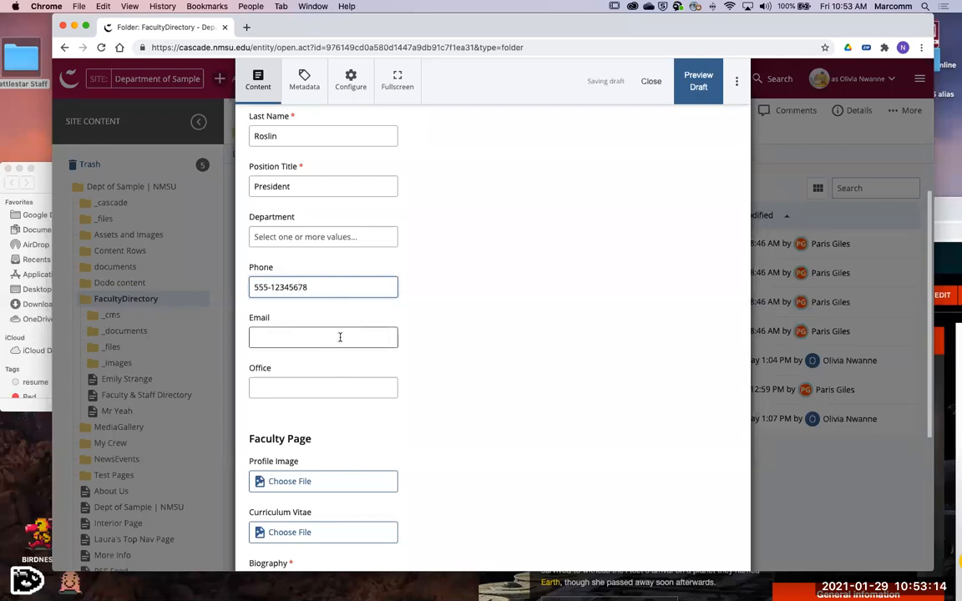
{"action": "left_click", "coordinate": [341, 339]}
{"action": "type", "text": "email"}
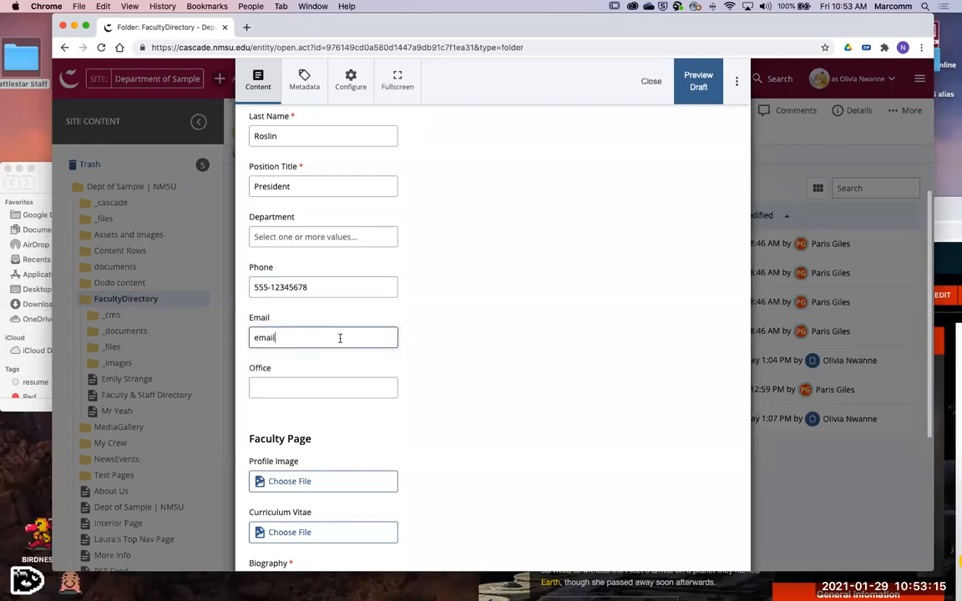
{"action": "type", "text": "@"}
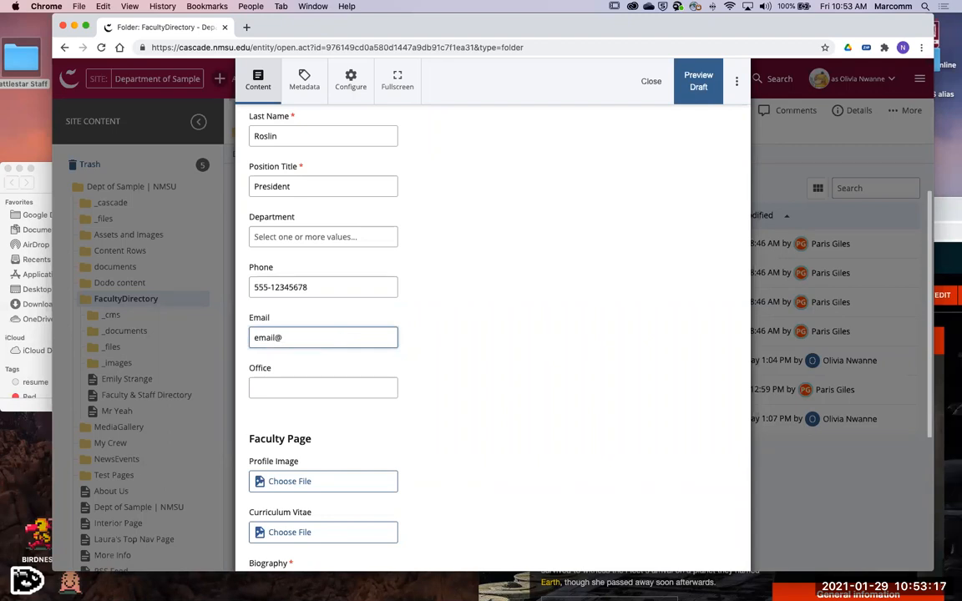
{"action": "type", "text": "education.edu"}
- Bring up the file chooser for the Profile Image and look over its upload, recent and browse options
{"action": "scroll", "coordinate": [498, 433], "scroll_direction": "down", "scroll_amount": 5}
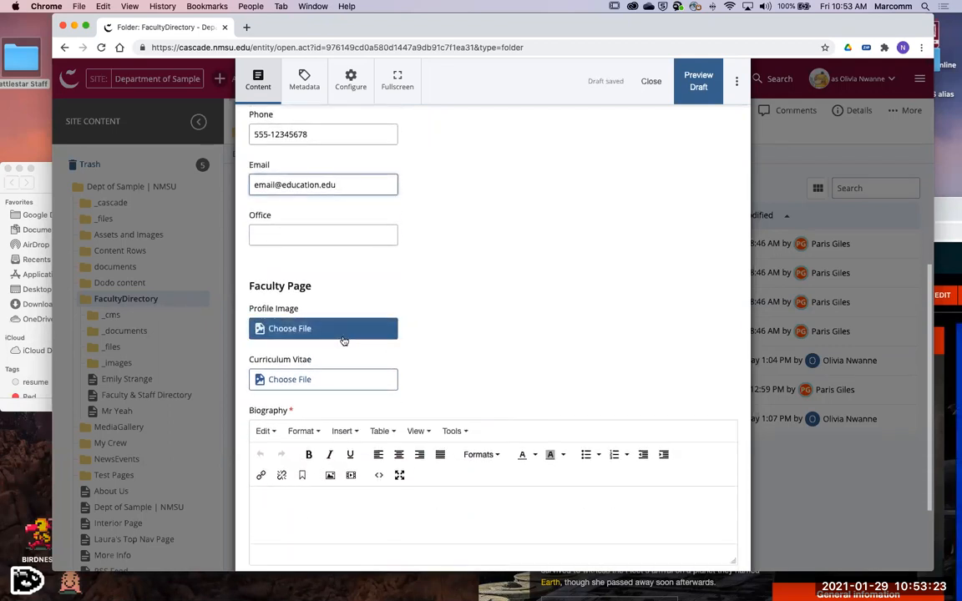
{"action": "left_click", "coordinate": [338, 329]}
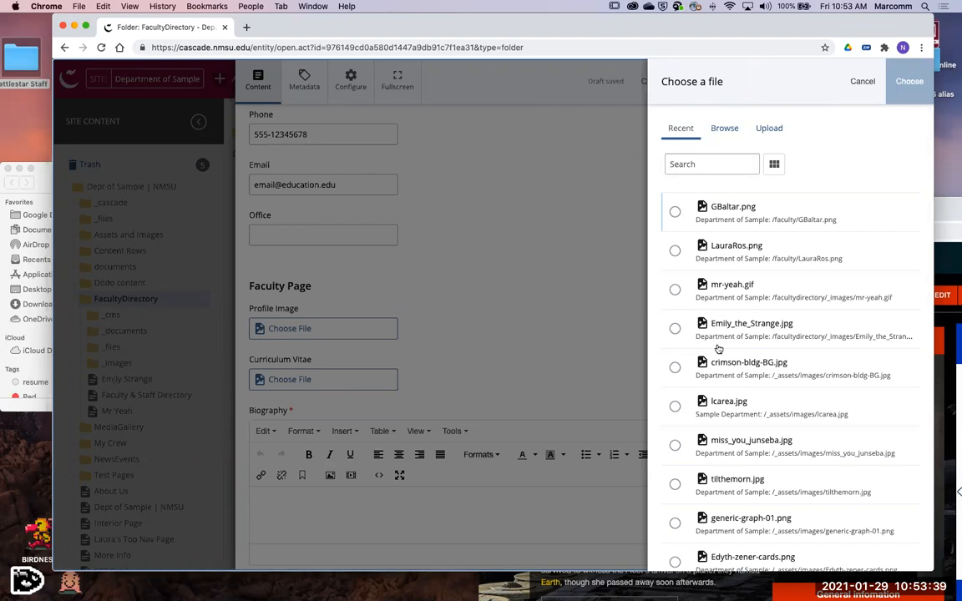
{"action": "left_click", "coordinate": [769, 127]}
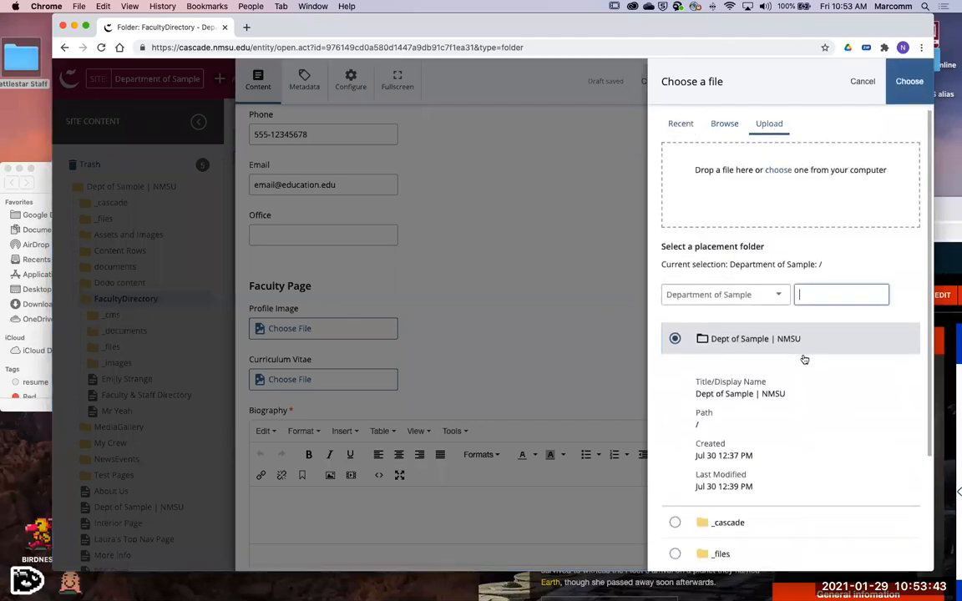
{"action": "scroll", "coordinate": [804, 359], "scroll_direction": "down", "scroll_amount": 4}
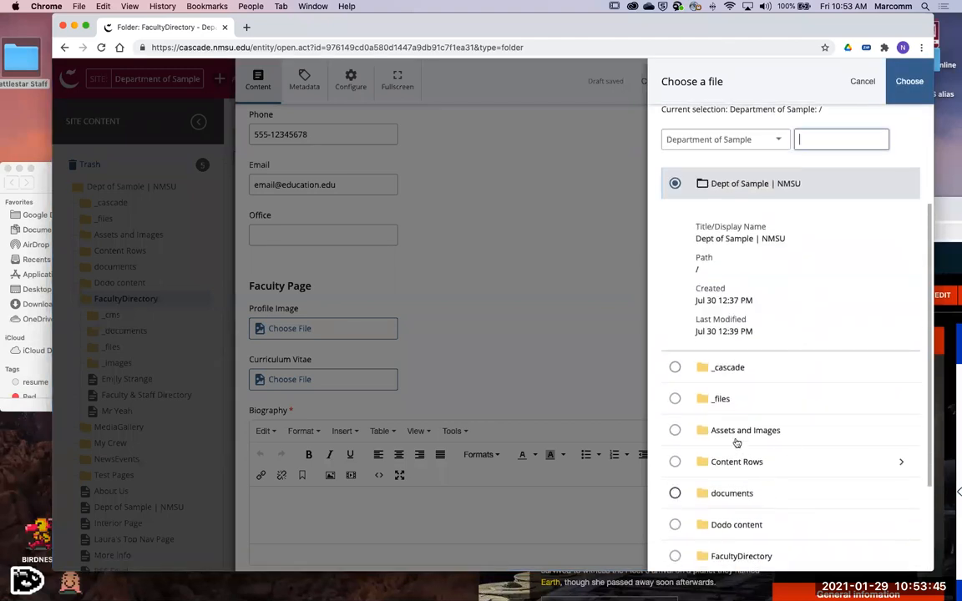
{"action": "scroll", "coordinate": [691, 205], "scroll_direction": "up", "scroll_amount": 4}
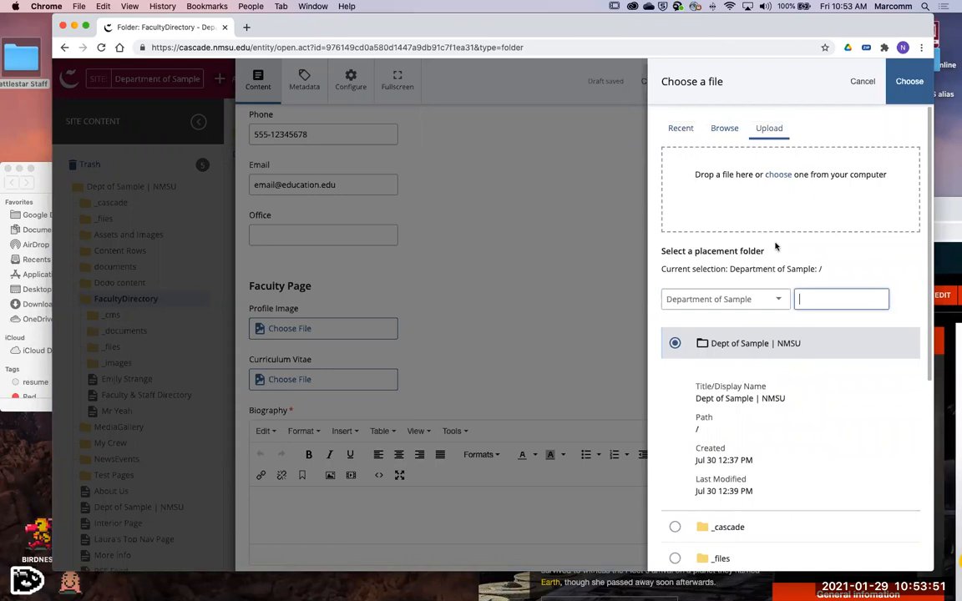
{"action": "left_click", "coordinate": [680, 128]}
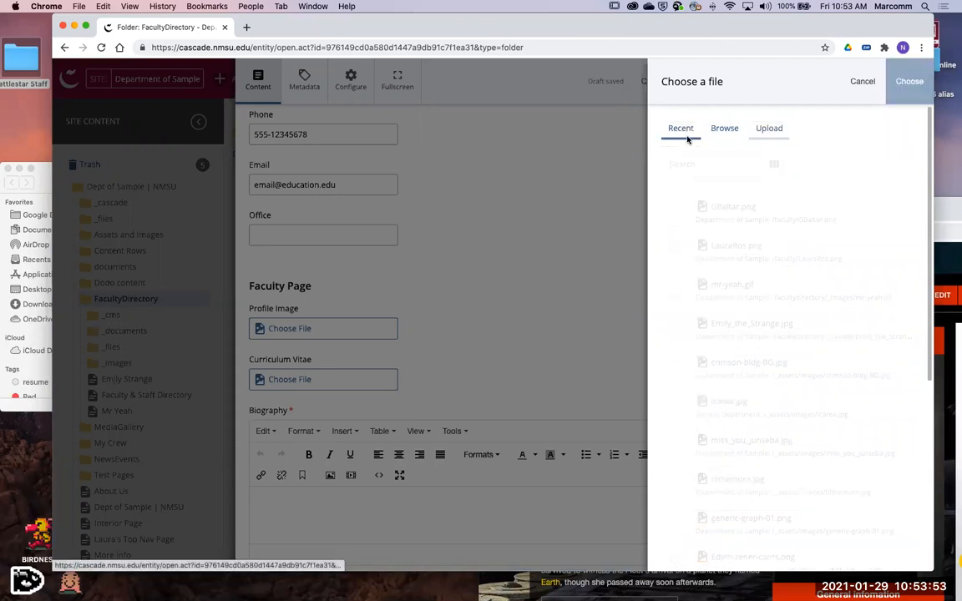
{"action": "left_click", "coordinate": [738, 128]}
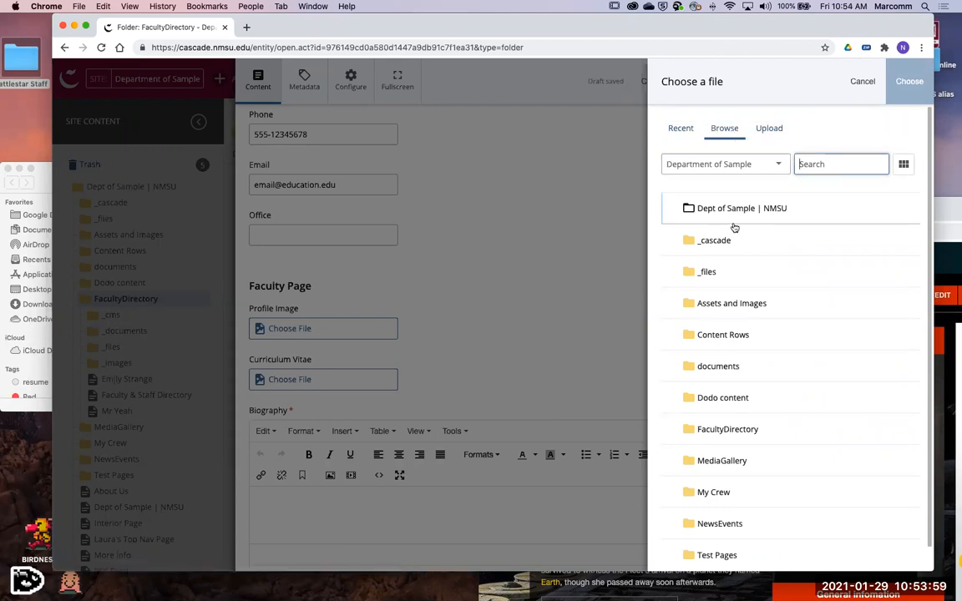
- Browse the Department of Sample site to the _images folder inside FacultyDirectory and examine the files there
{"action": "left_click", "coordinate": [725, 164]}
{"action": "left_click", "coordinate": [742, 157]}
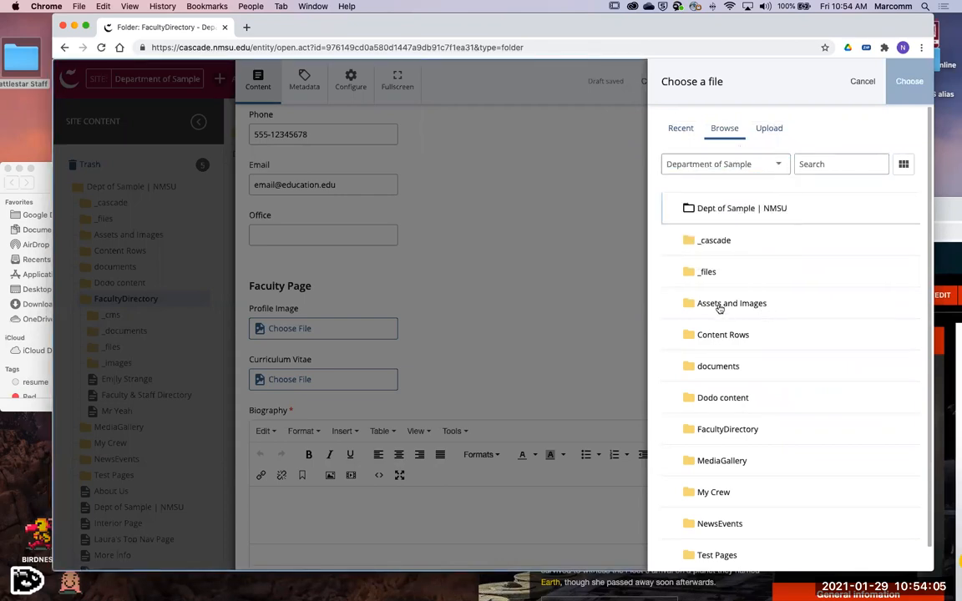
{"action": "scroll", "coordinate": [717, 310], "scroll_direction": "down", "scroll_amount": 1}
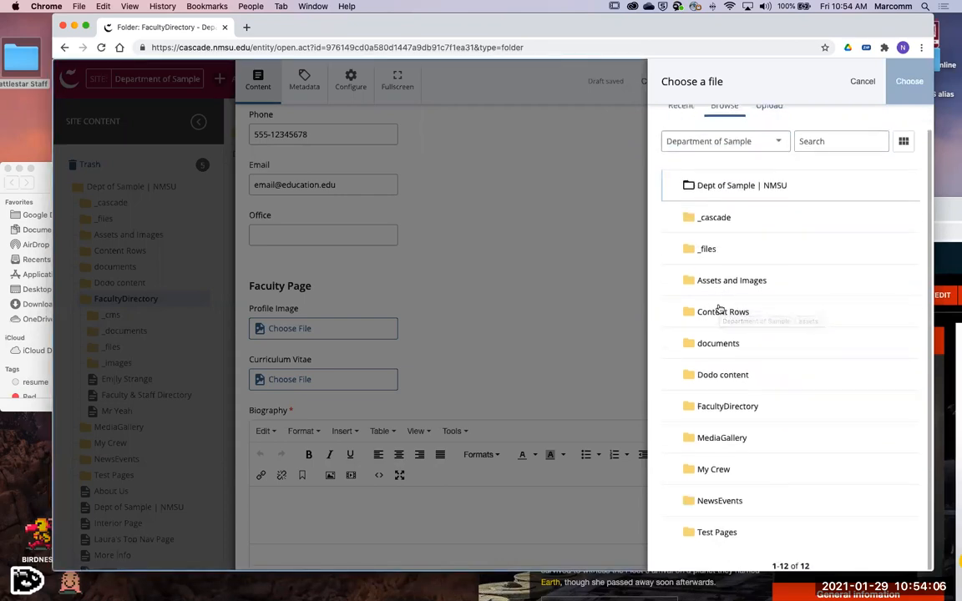
{"action": "left_click", "coordinate": [733, 407]}
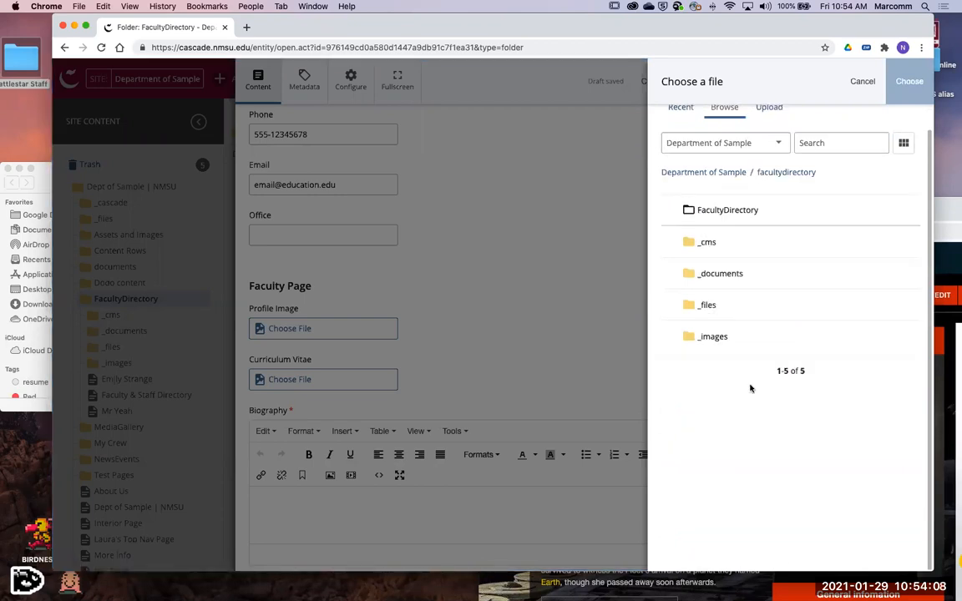
{"action": "left_click", "coordinate": [716, 337]}
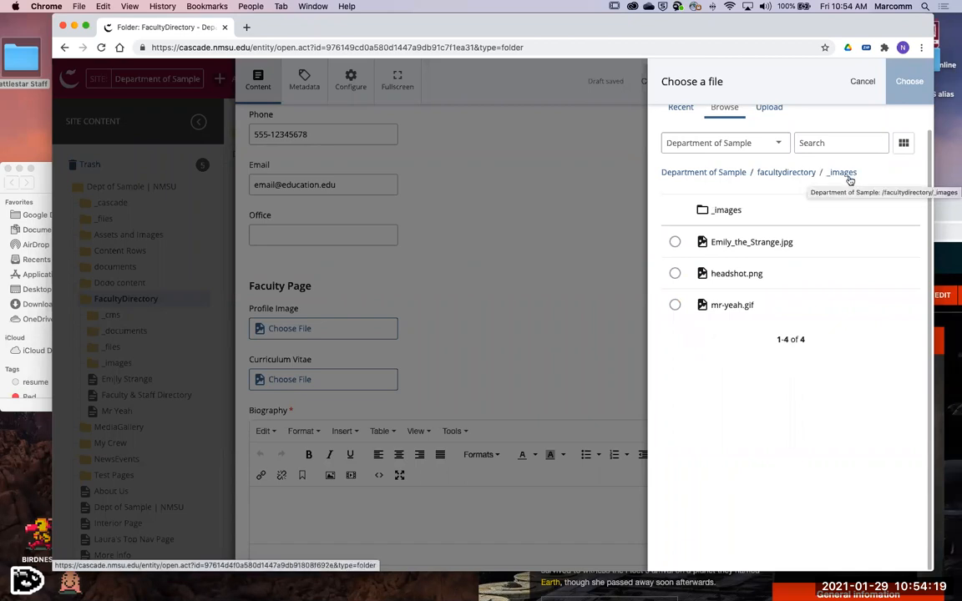
{"action": "scroll", "coordinate": [826, 359], "scroll_direction": "up", "scroll_amount": 1}
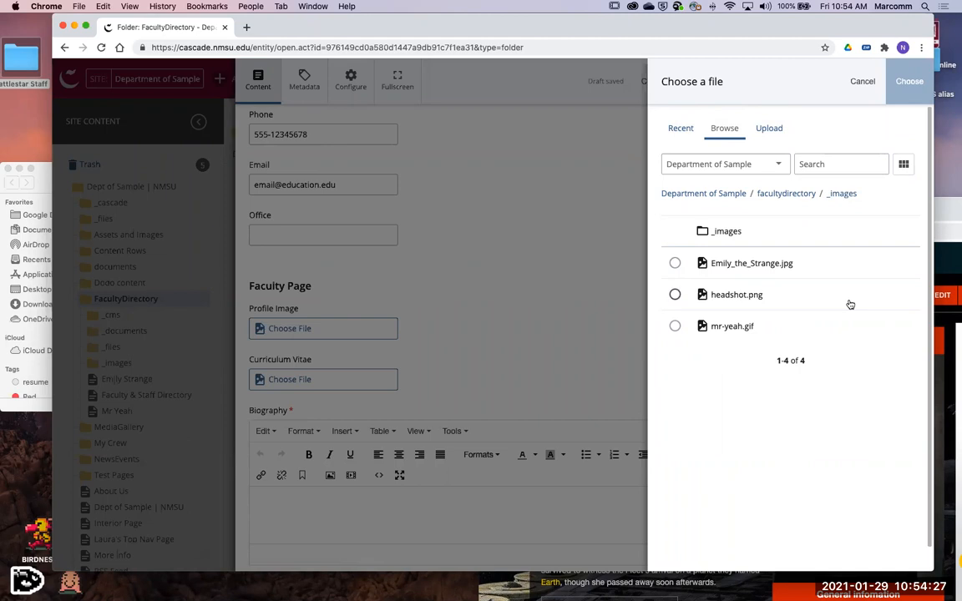
- Set the placement folder for the profile image upload to _images inside FacultyDirectory
{"action": "left_click", "coordinate": [773, 130]}
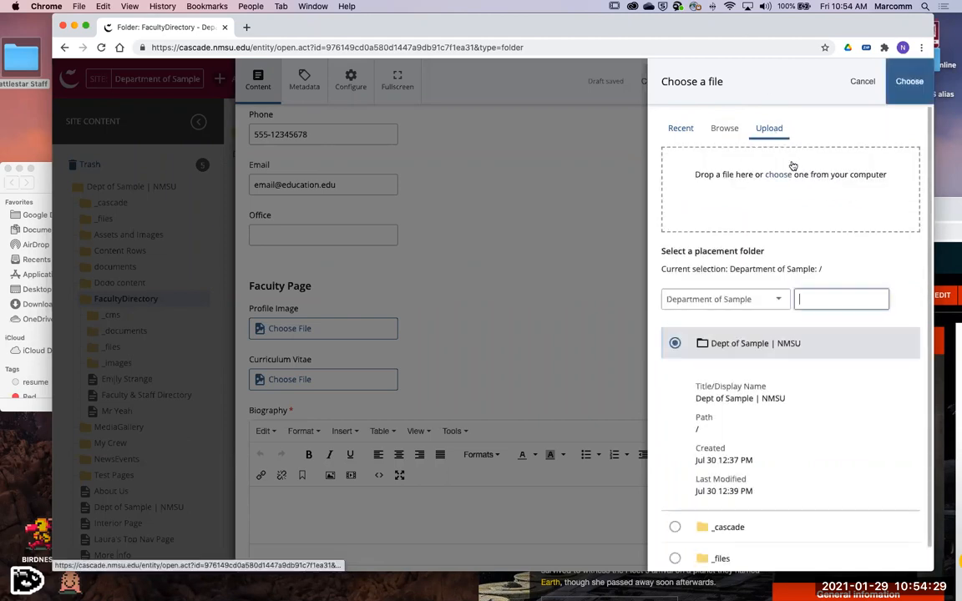
{"action": "left_click", "coordinate": [783, 300]}
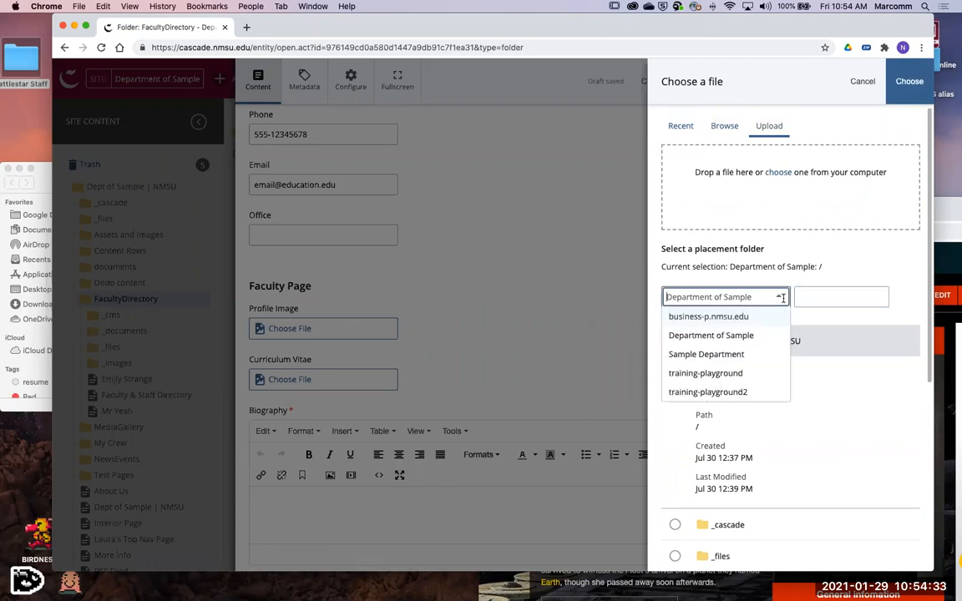
{"action": "left_click", "coordinate": [827, 327]}
{"action": "scroll", "coordinate": [815, 318], "scroll_direction": "down", "scroll_amount": 5}
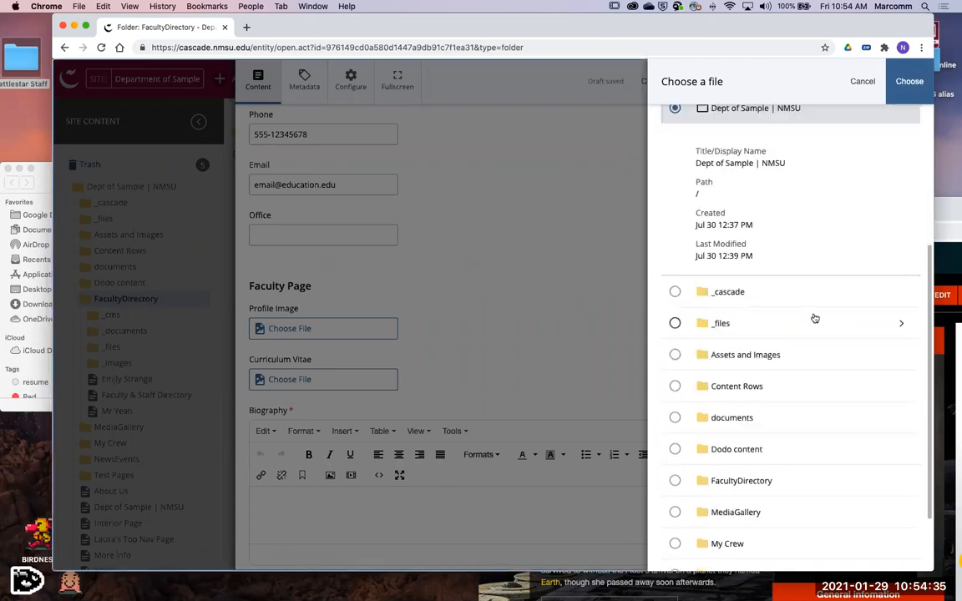
{"action": "left_click", "coordinate": [748, 479]}
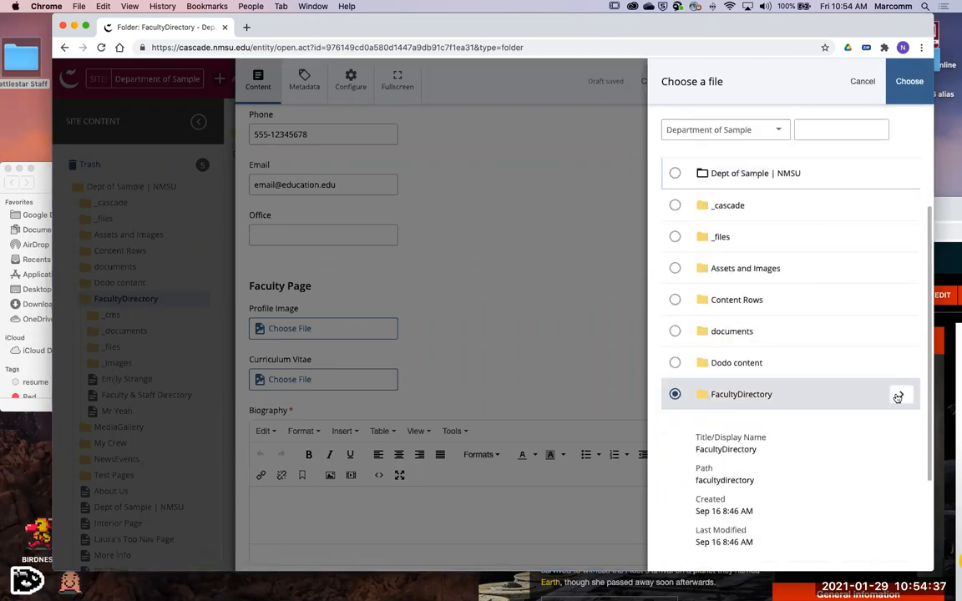
{"action": "left_click", "coordinate": [898, 398]}
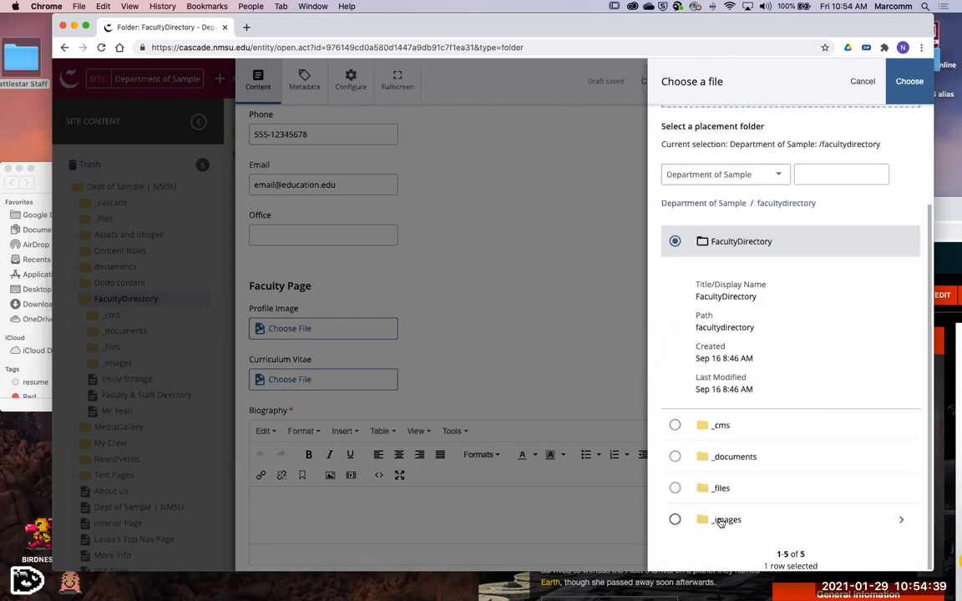
{"action": "left_click", "coordinate": [720, 521]}
{"action": "left_click", "coordinate": [897, 400]}
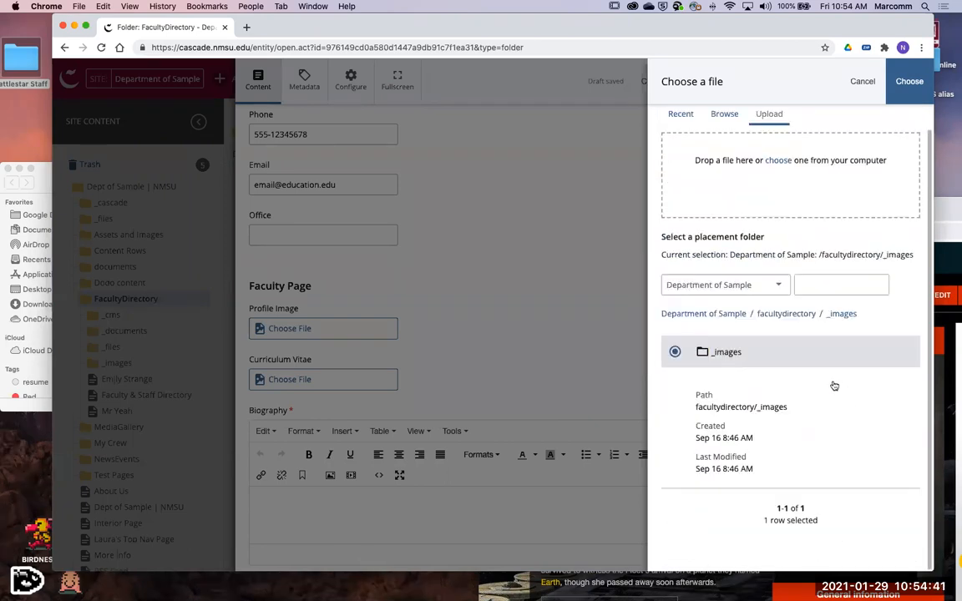
{"action": "scroll", "coordinate": [834, 385], "scroll_direction": "up", "scroll_amount": 1}
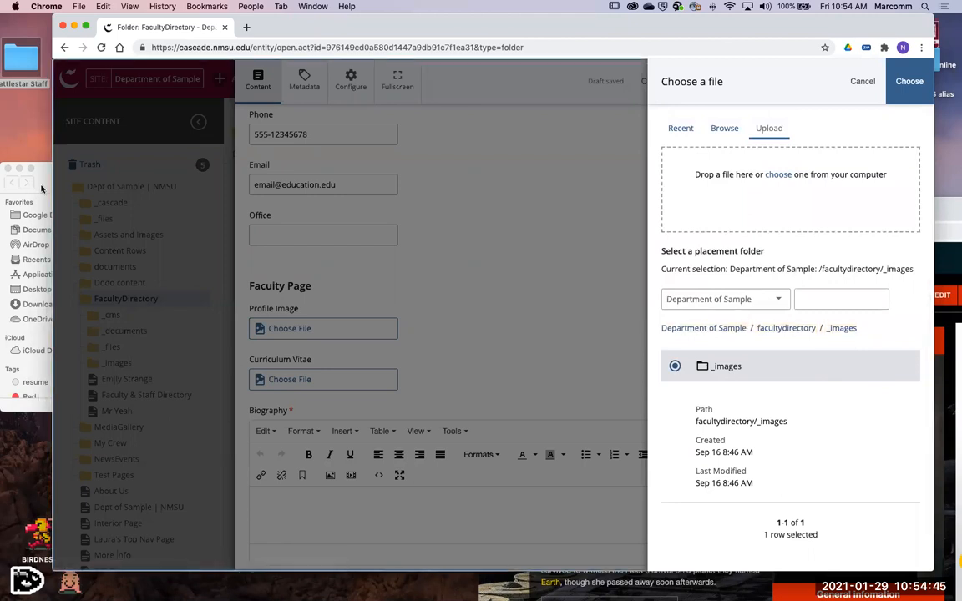
- Upload LauraRos.png from the Finder window and choose it as the Profile Image
{"action": "left_click", "coordinate": [37, 186]}
{"action": "left_click_drag", "start_coordinate": [306, 234], "coordinate": [780, 204]}
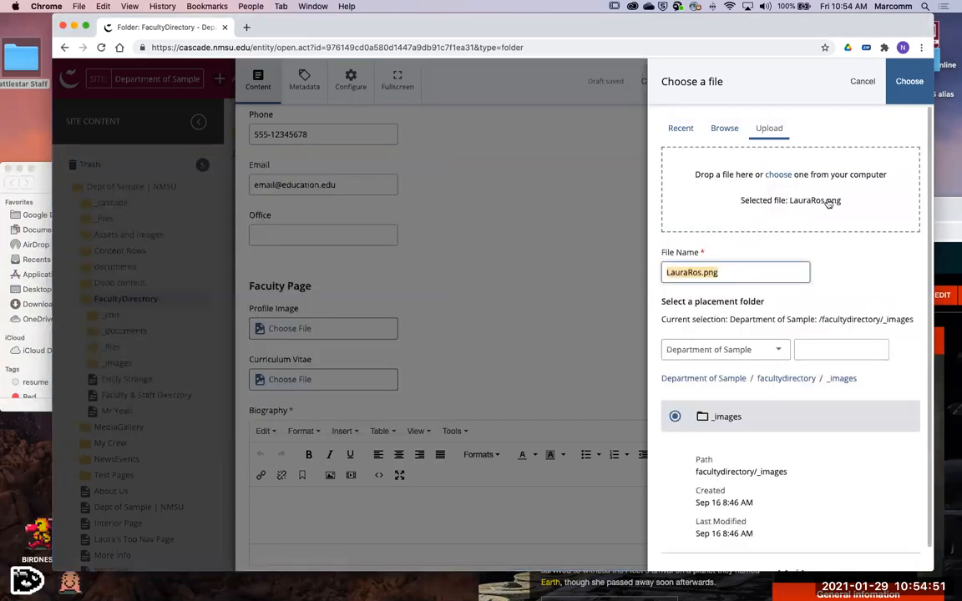
{"action": "scroll", "coordinate": [851, 316], "scroll_direction": "down", "scroll_amount": 1}
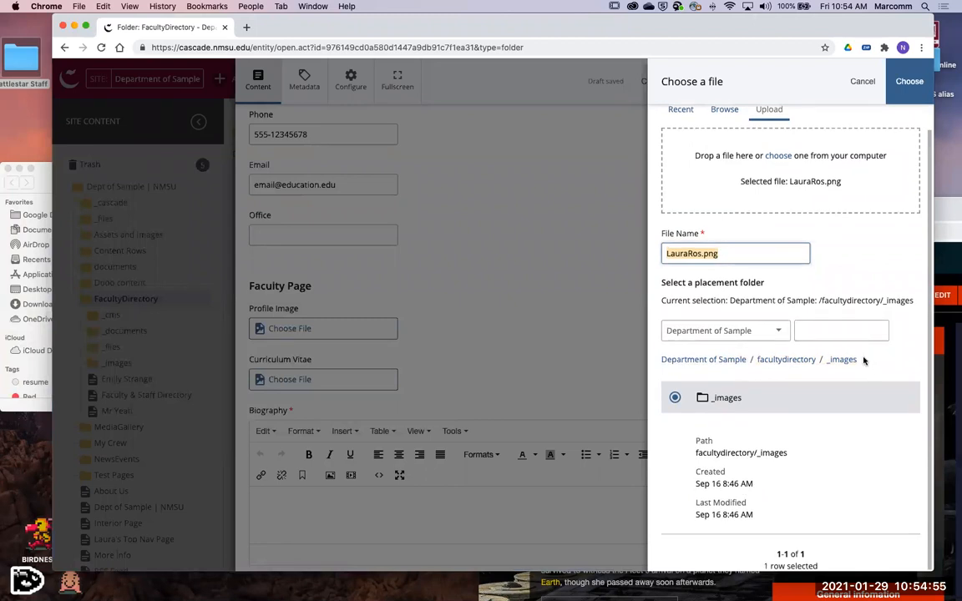
{"action": "scroll", "coordinate": [865, 365], "scroll_direction": "up", "scroll_amount": 1}
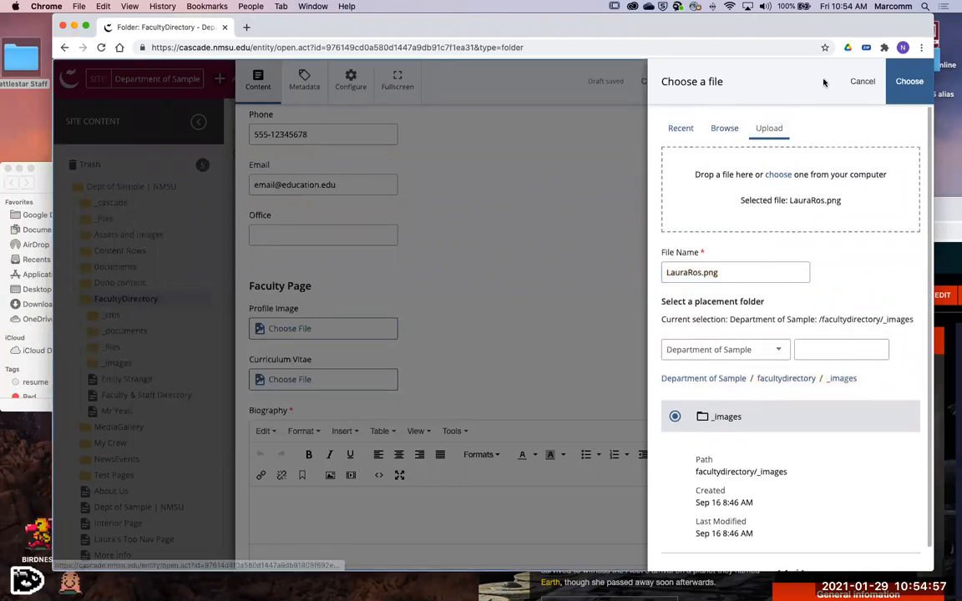
{"action": "left_click", "coordinate": [903, 81]}
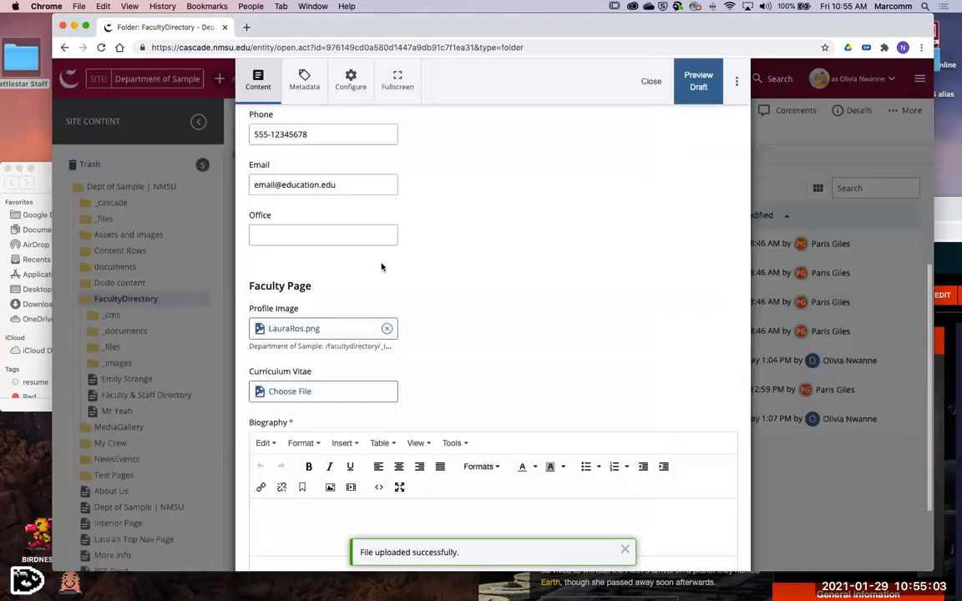
- View the file chooser for the Curriculum Vitae and close it without choosing a file
{"action": "scroll", "coordinate": [350, 259], "scroll_direction": "down", "scroll_amount": 3}
{"action": "scroll", "coordinate": [508, 393], "scroll_direction": "down", "scroll_amount": 1}
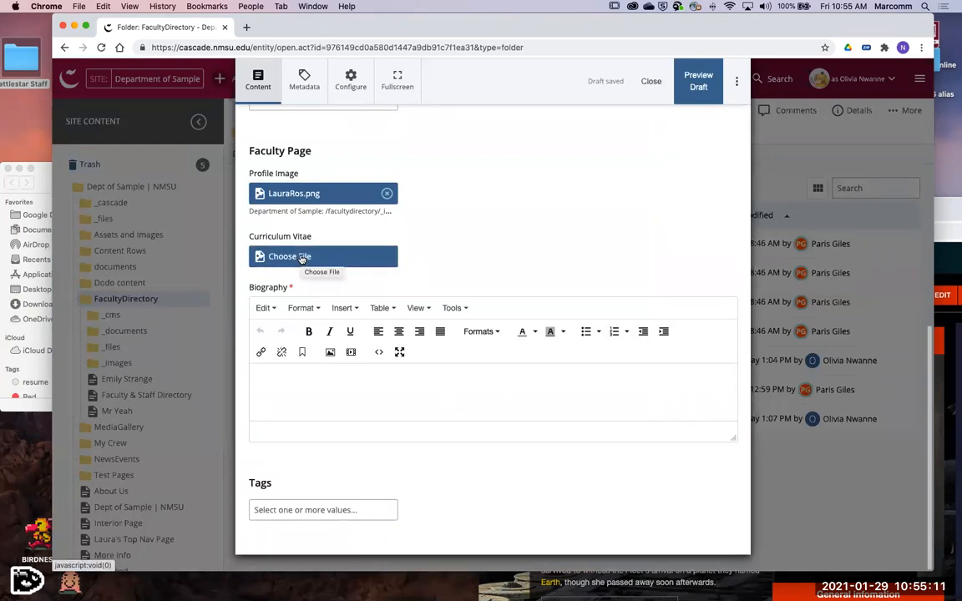
{"action": "triple_click", "coordinate": [301, 237]}
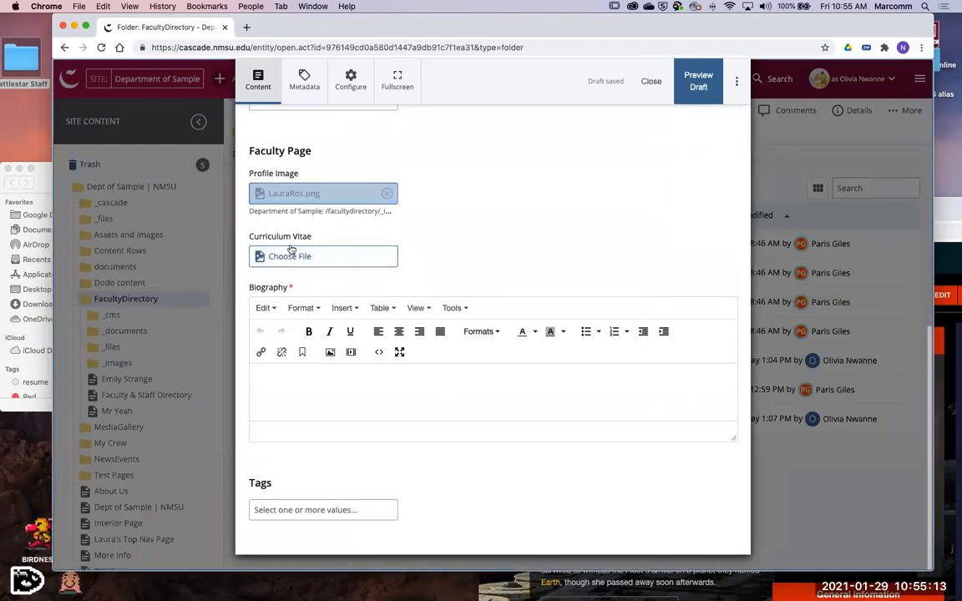
{"action": "left_click", "coordinate": [352, 261]}
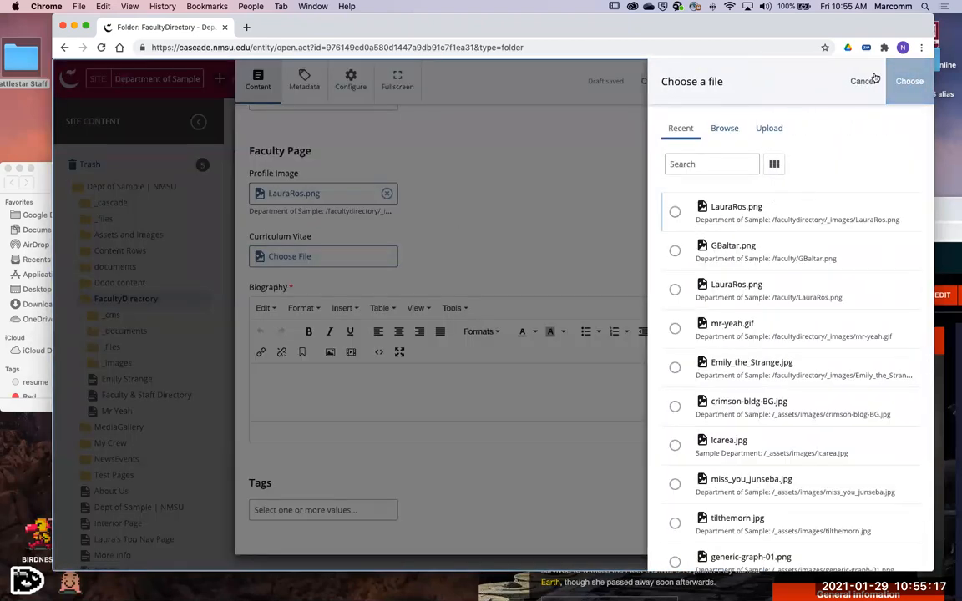
{"action": "left_click", "coordinate": [868, 80]}
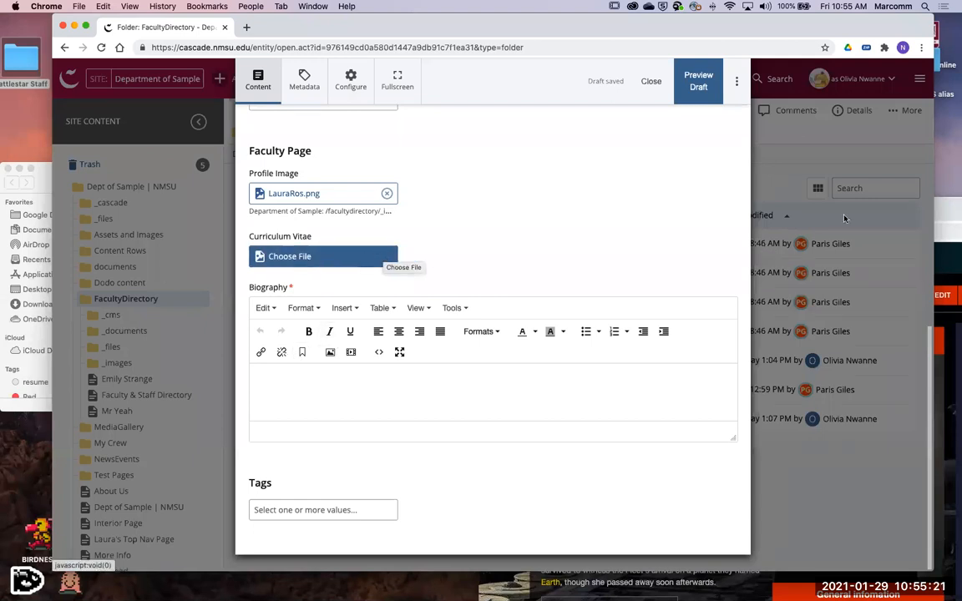
- Copy the opening quote and the two introductory paragraphs from the Fandom wiki article and paste them into the Biography field
{"action": "left_click", "coordinate": [945, 222]}
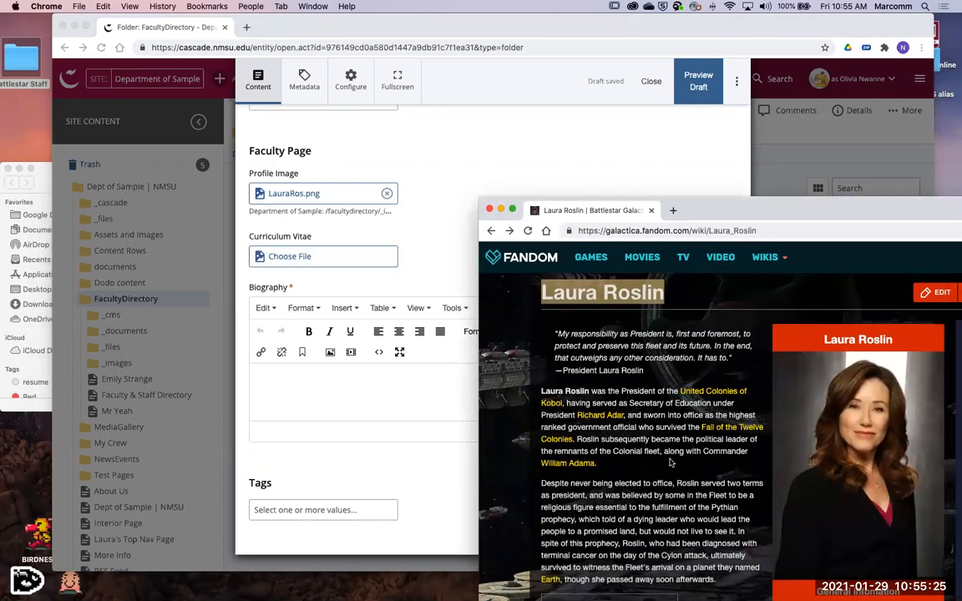
{"action": "scroll", "coordinate": [718, 486], "scroll_direction": "down", "scroll_amount": 3}
{"action": "left_click_drag", "start_coordinate": [719, 486], "coordinate": [552, 303]}
{"action": "key", "text": "super+c"}
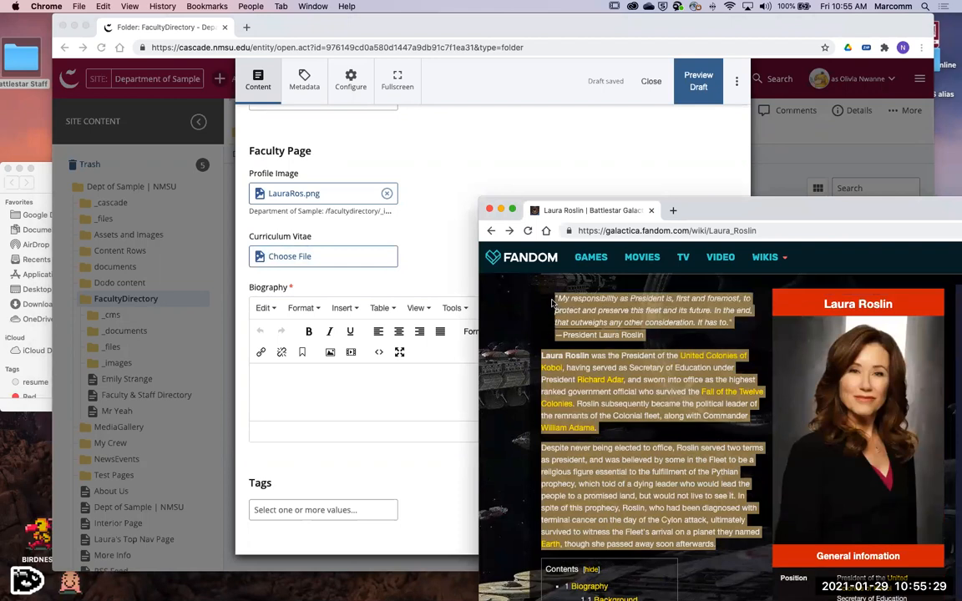
{"action": "left_click", "coordinate": [328, 399]}
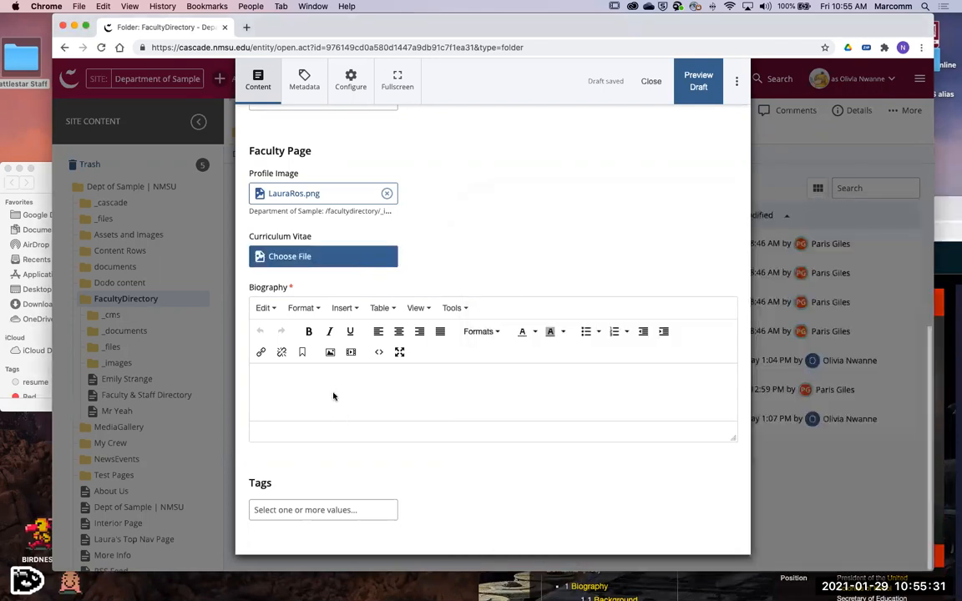
{"action": "key", "text": "super+v"}
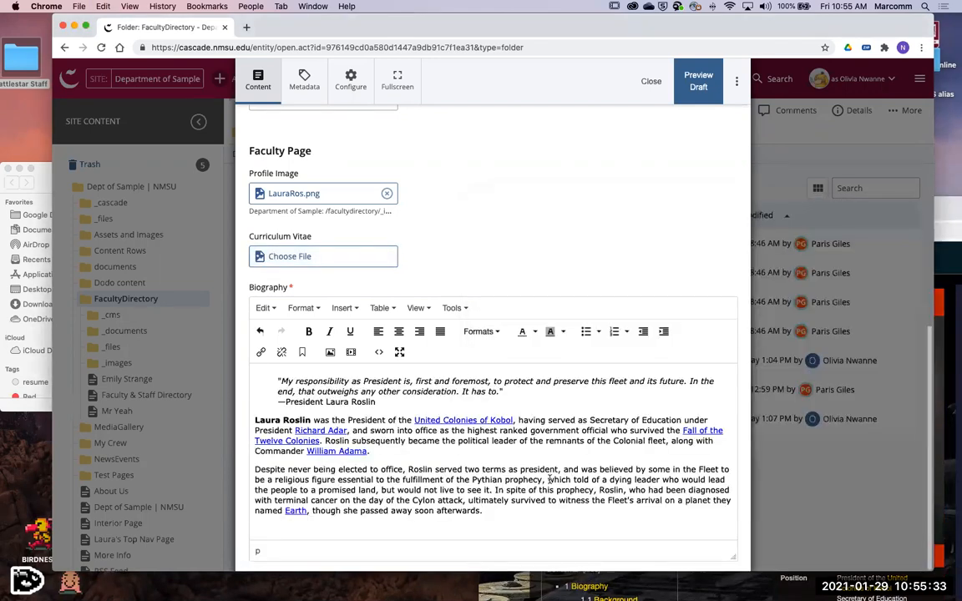
- Review the completed faculty form from the contact fields down to Tags and preview the draft
{"action": "scroll", "coordinate": [526, 434], "scroll_direction": "down", "scroll_amount": 3}
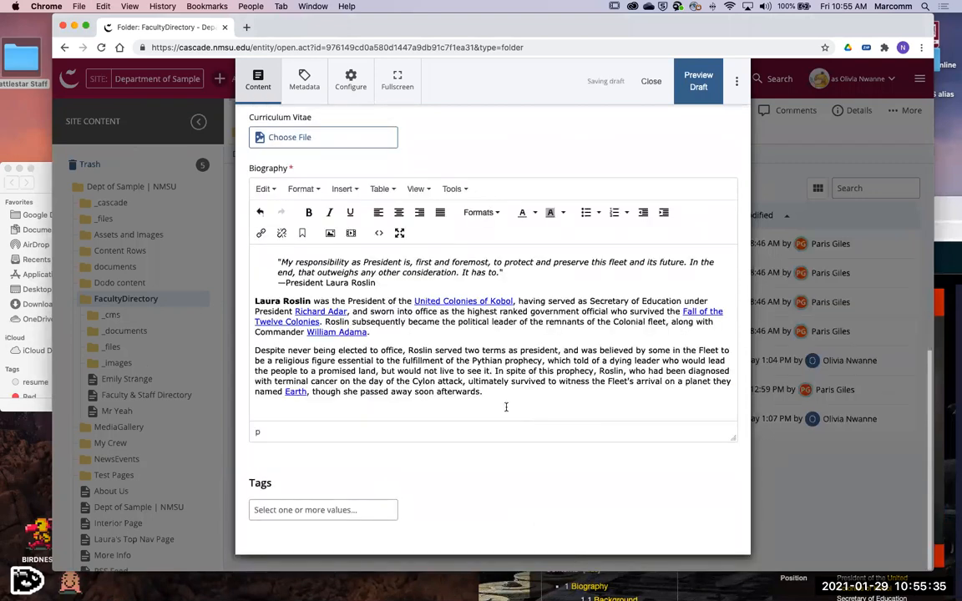
{"action": "scroll", "coordinate": [505, 406], "scroll_direction": "up", "scroll_amount": 6}
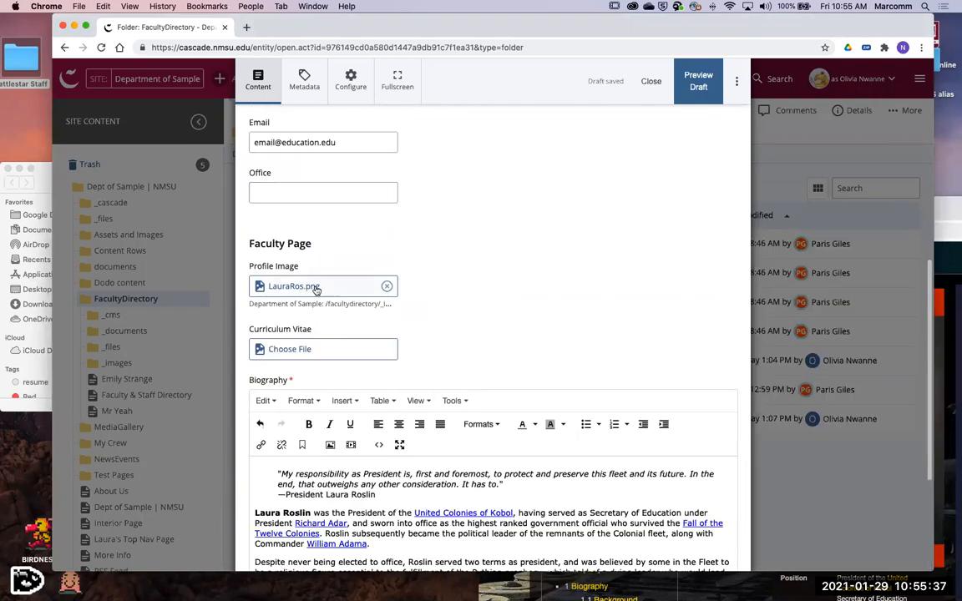
{"action": "scroll", "coordinate": [530, 365], "scroll_direction": "down", "scroll_amount": 3}
{"action": "scroll", "coordinate": [530, 366], "scroll_direction": "down", "scroll_amount": 3}
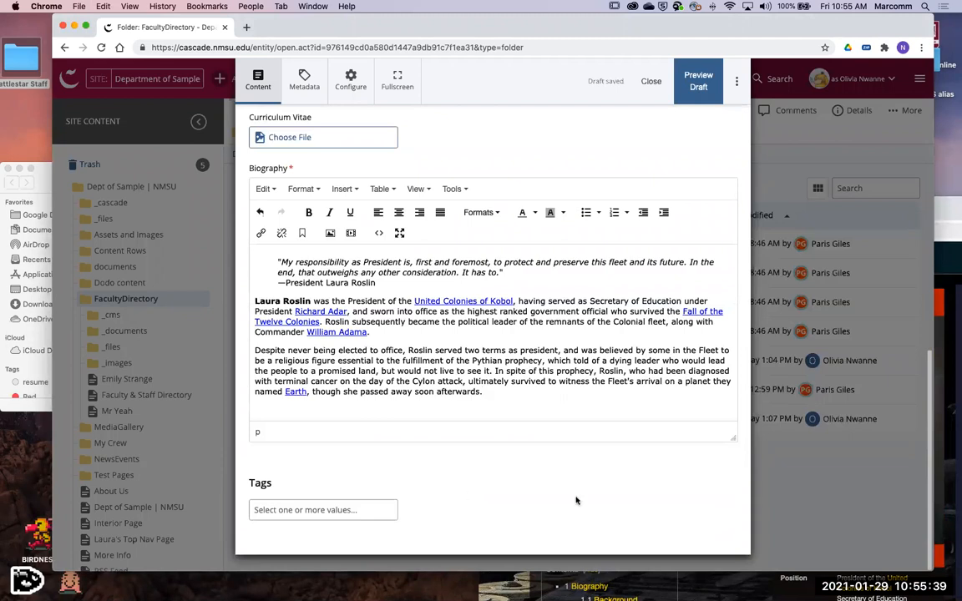
{"action": "scroll", "coordinate": [584, 477], "scroll_direction": "up", "scroll_amount": 9}
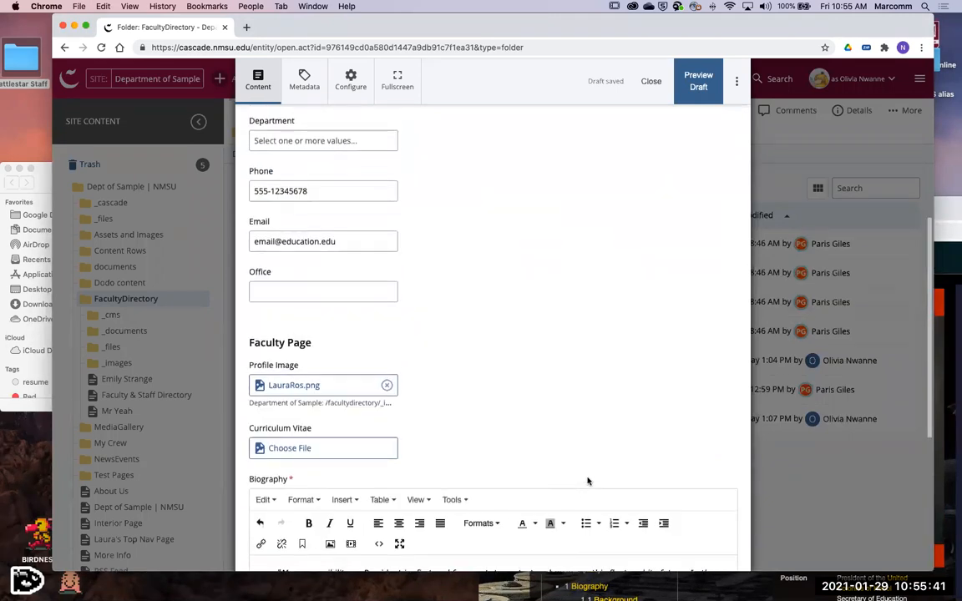
{"action": "scroll", "coordinate": [639, 322], "scroll_direction": "down", "scroll_amount": 7}
{"action": "left_click", "coordinate": [696, 100]}
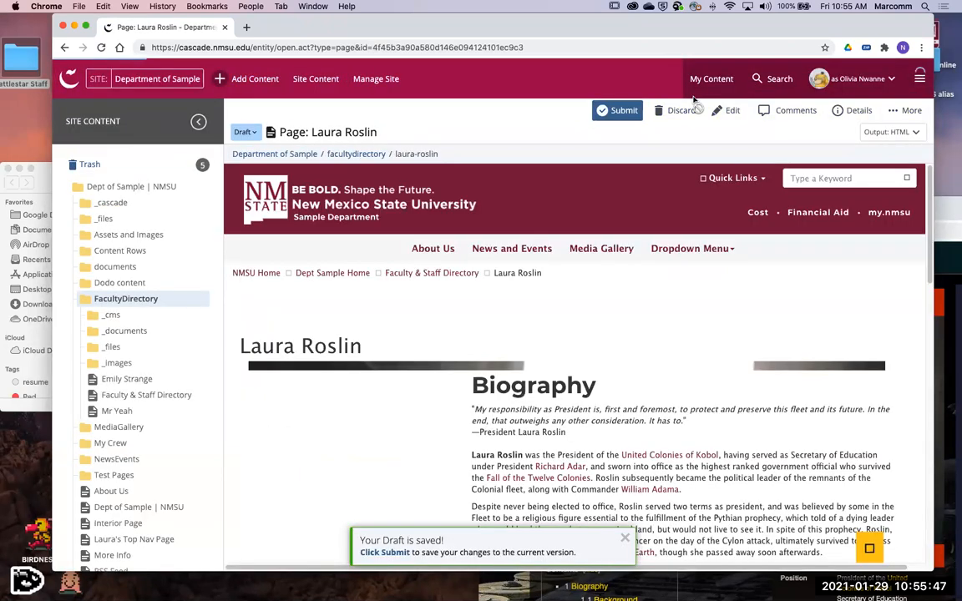
- Examine the draft preview for how the profile image, biography text and contact info are laid out
{"action": "scroll", "coordinate": [587, 300], "scroll_direction": "down", "scroll_amount": 4}
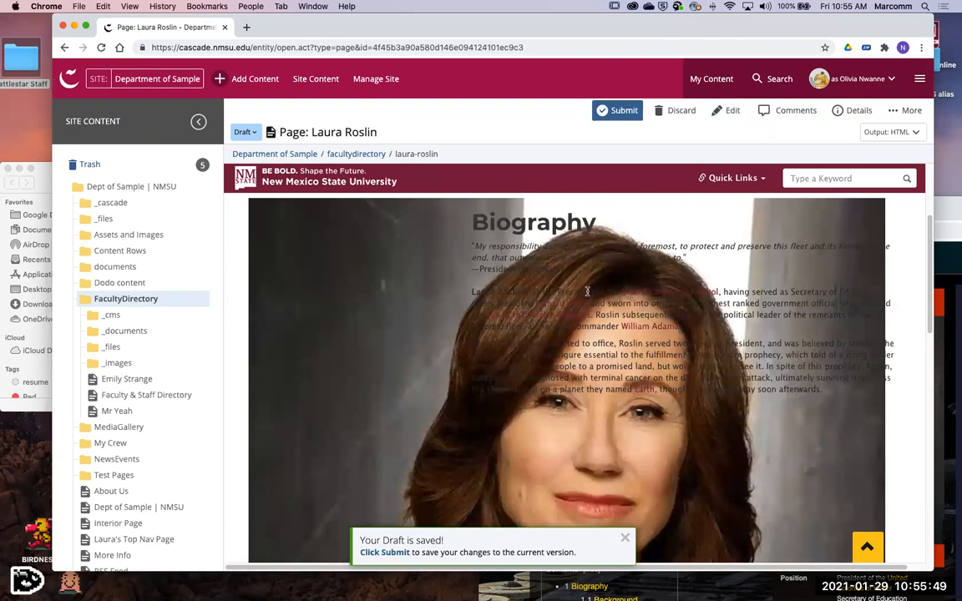
{"action": "scroll", "coordinate": [587, 291], "scroll_direction": "down", "scroll_amount": 10}
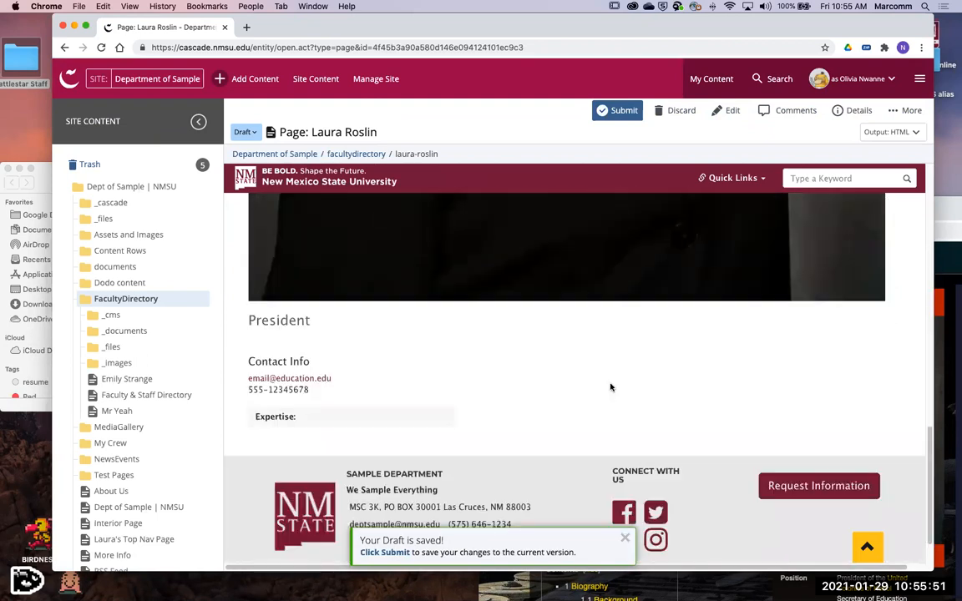
{"action": "scroll", "coordinate": [611, 385], "scroll_direction": "up", "scroll_amount": 6}
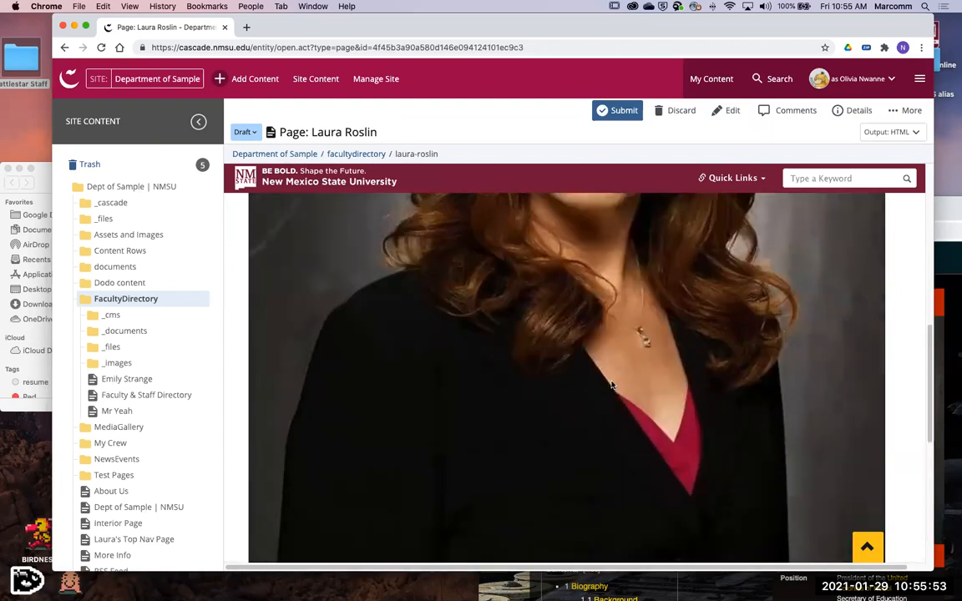
{"action": "scroll", "coordinate": [611, 386], "scroll_direction": "up", "scroll_amount": 4}
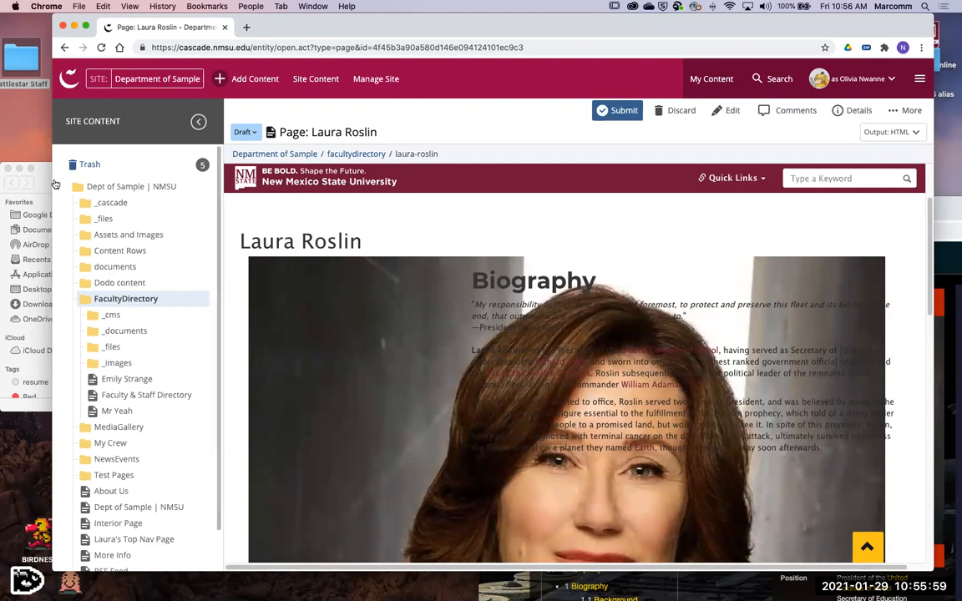
{"action": "scroll", "coordinate": [469, 384], "scroll_direction": "down", "scroll_amount": 3}
{"action": "scroll", "coordinate": [469, 383], "scroll_direction": "down", "scroll_amount": 10}
{"action": "scroll", "coordinate": [526, 419], "scroll_direction": "up", "scroll_amount": 10}
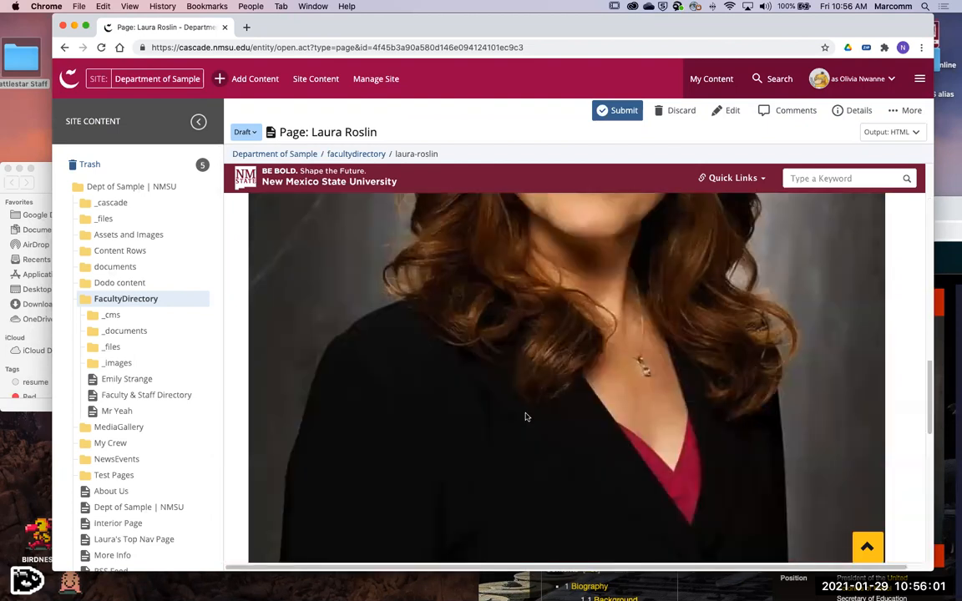
{"action": "scroll", "coordinate": [554, 423], "scroll_direction": "down", "scroll_amount": 4}
{"action": "scroll", "coordinate": [553, 423], "scroll_direction": "down", "scroll_amount": 1}
{"action": "scroll", "coordinate": [478, 284], "scroll_direction": "up", "scroll_amount": 5}
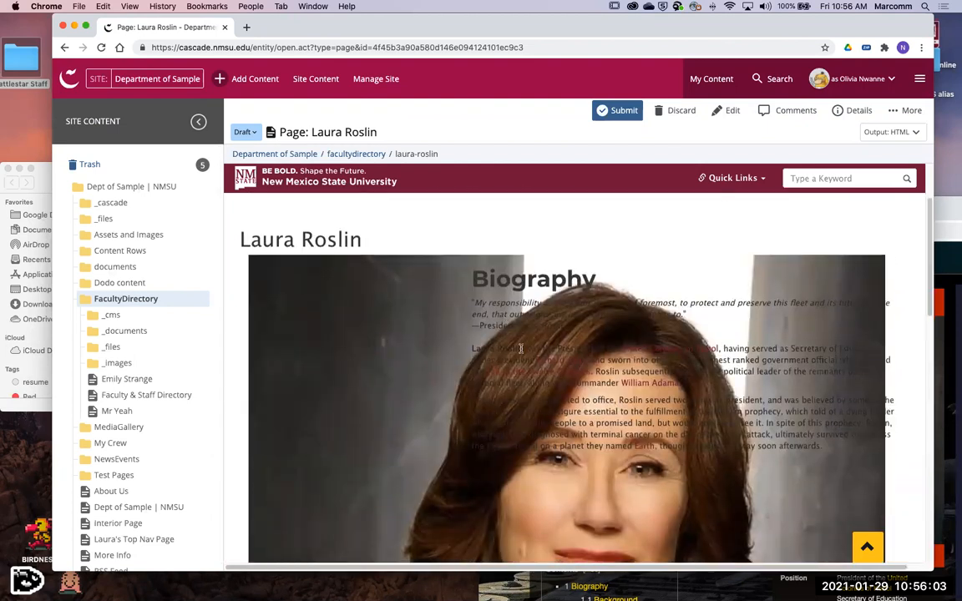
{"action": "left_click_drag", "start_coordinate": [640, 401], "coordinate": [840, 449]}
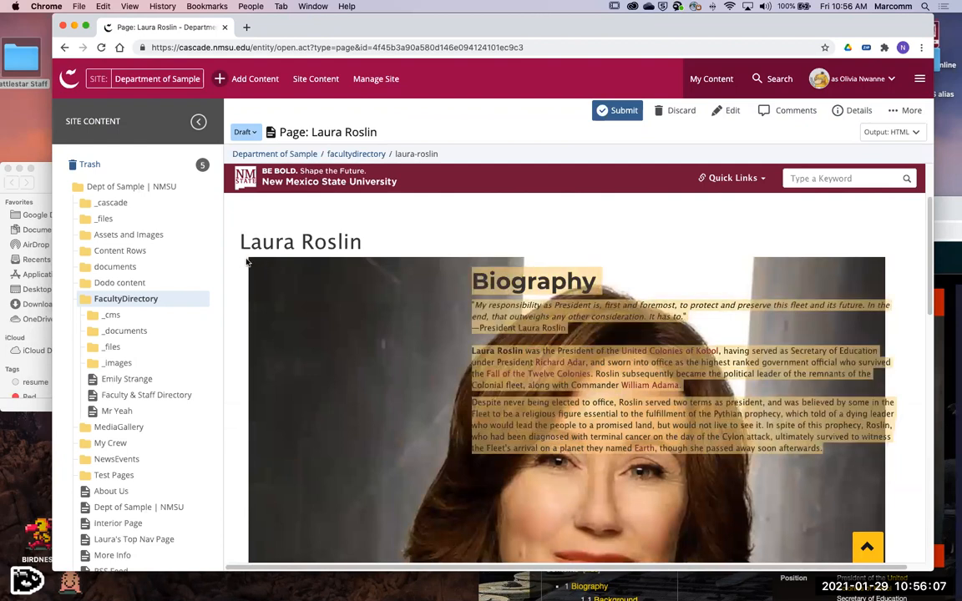
{"action": "scroll", "coordinate": [365, 476], "scroll_direction": "down", "scroll_amount": 8}
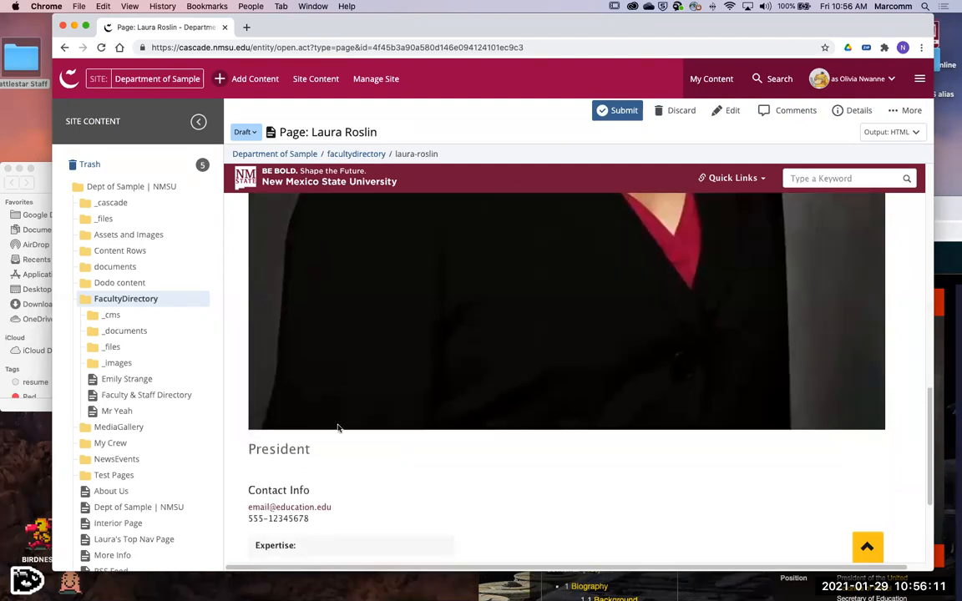
{"action": "left_click", "coordinate": [154, 365]}
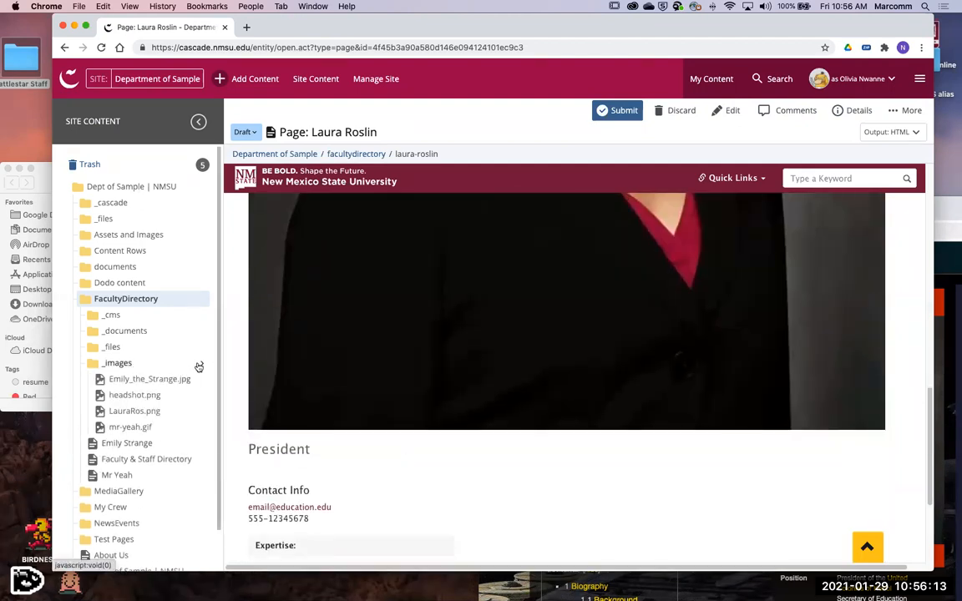
{"action": "left_click", "coordinate": [201, 365]}
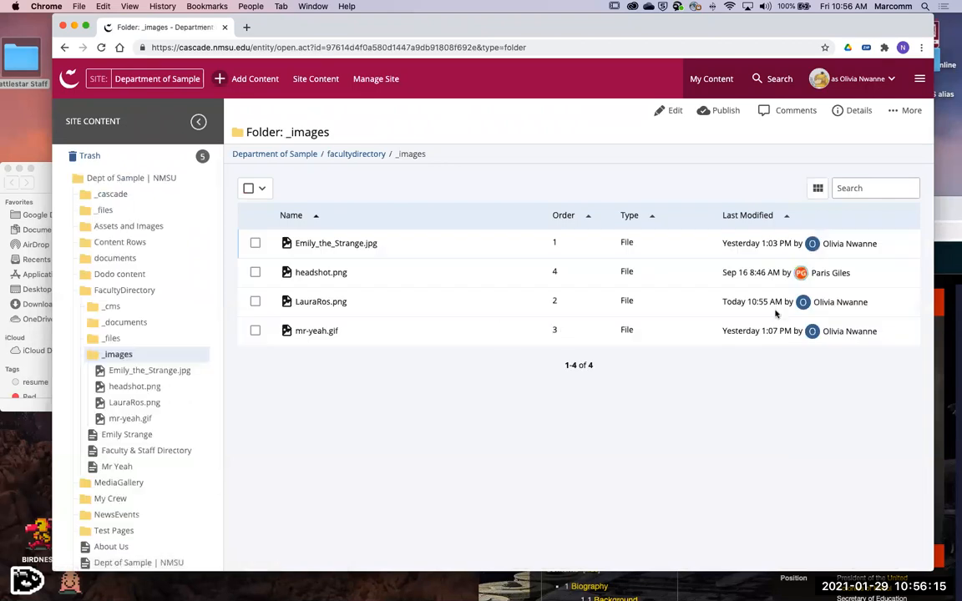
{"action": "left_click", "coordinate": [317, 302]}
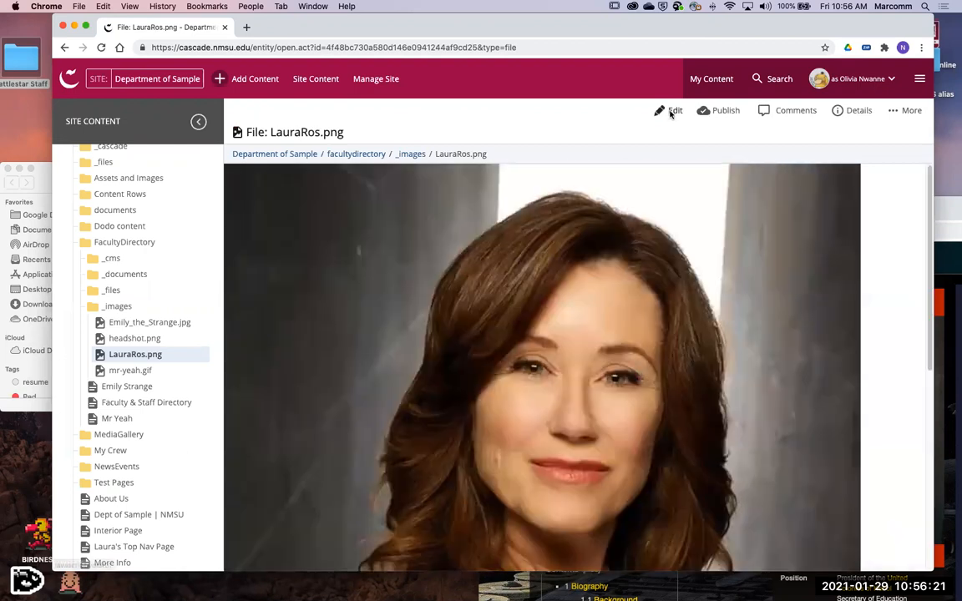
{"action": "left_click", "coordinate": [673, 110]}
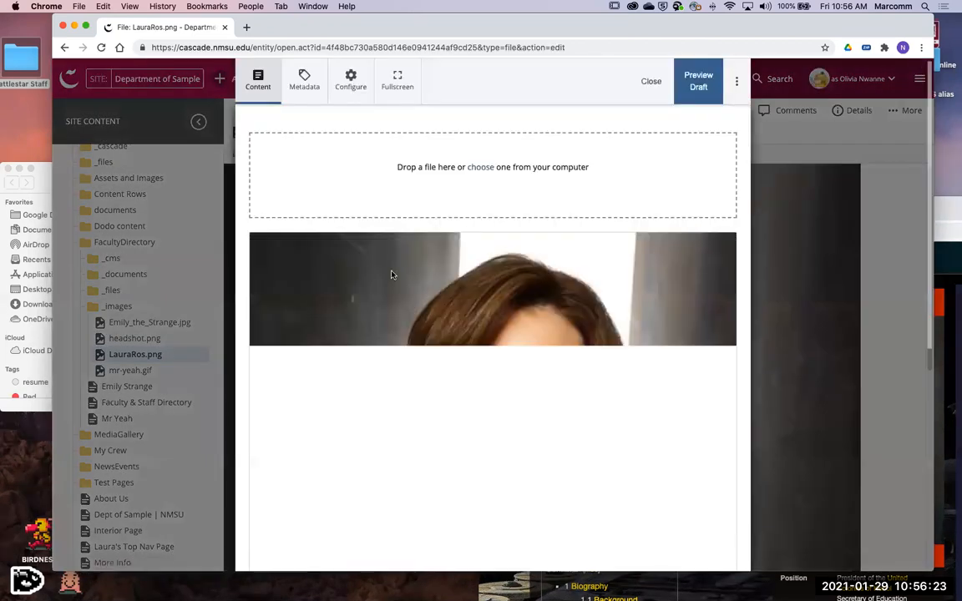
{"action": "double_click", "coordinate": [609, 245]}
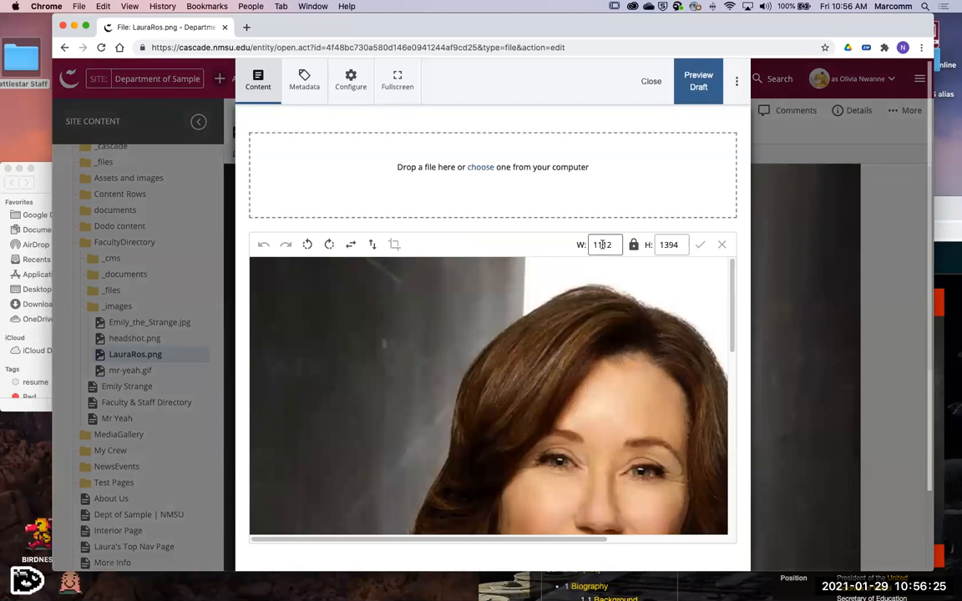
{"action": "type", "text": "300"}
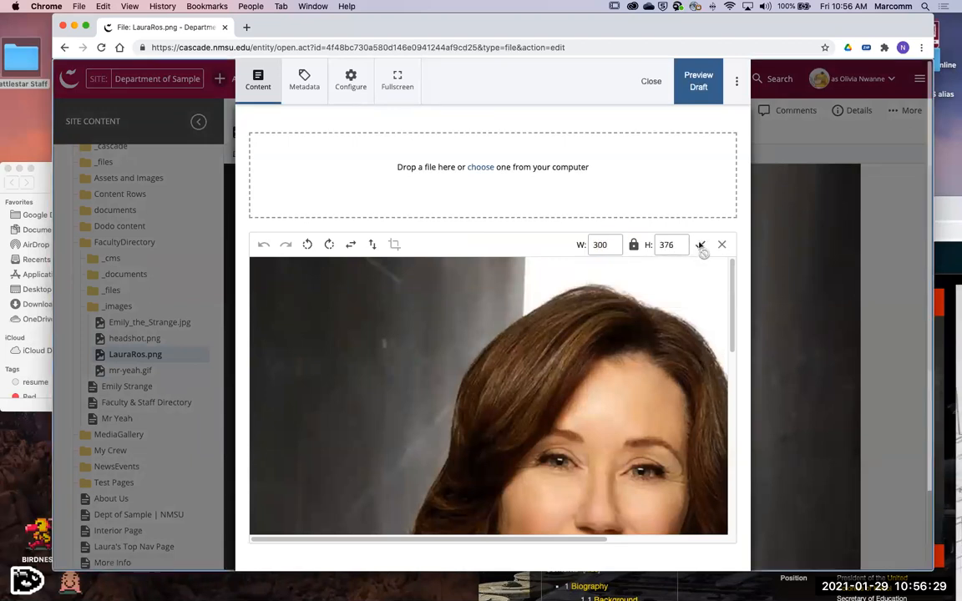
{"action": "left_click", "coordinate": [700, 245]}
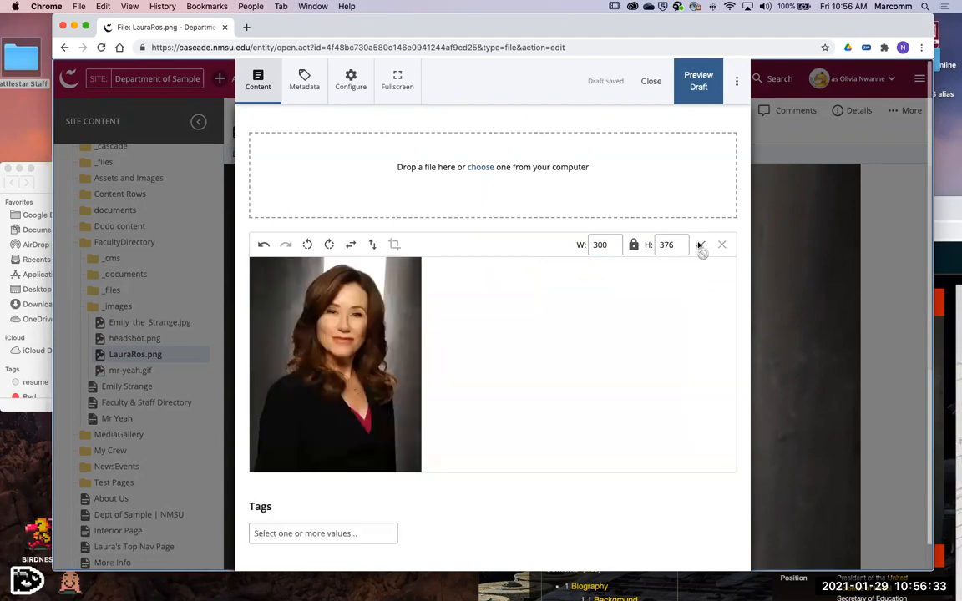
{"action": "left_click", "coordinate": [736, 82]}
{"action": "type", "text": "Updated Content."}
{"action": "left_click", "coordinate": [555, 229]}
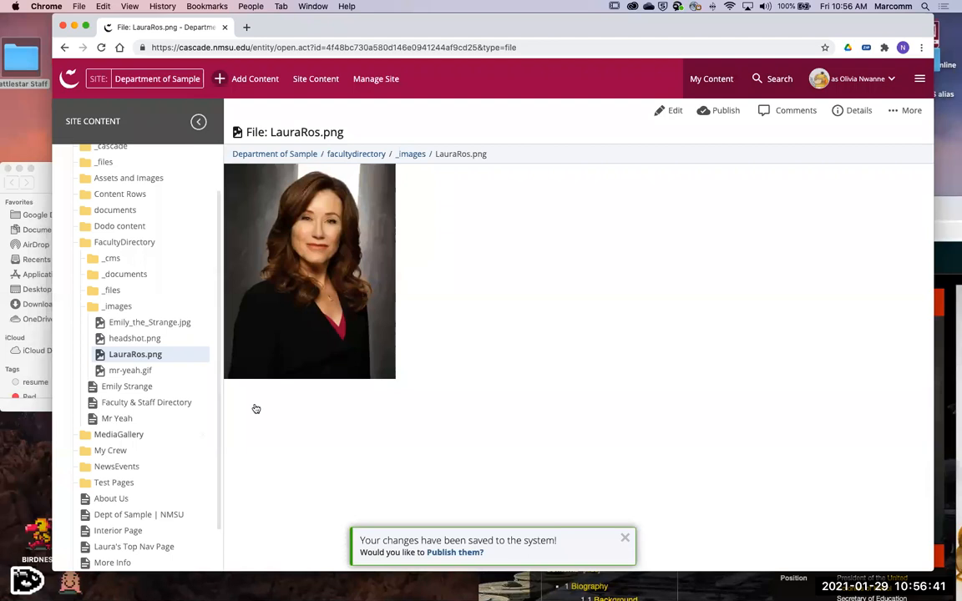
- Return to the faculty page draft, submit it to create the page, and look over its layout
{"action": "left_click", "coordinate": [64, 48]}
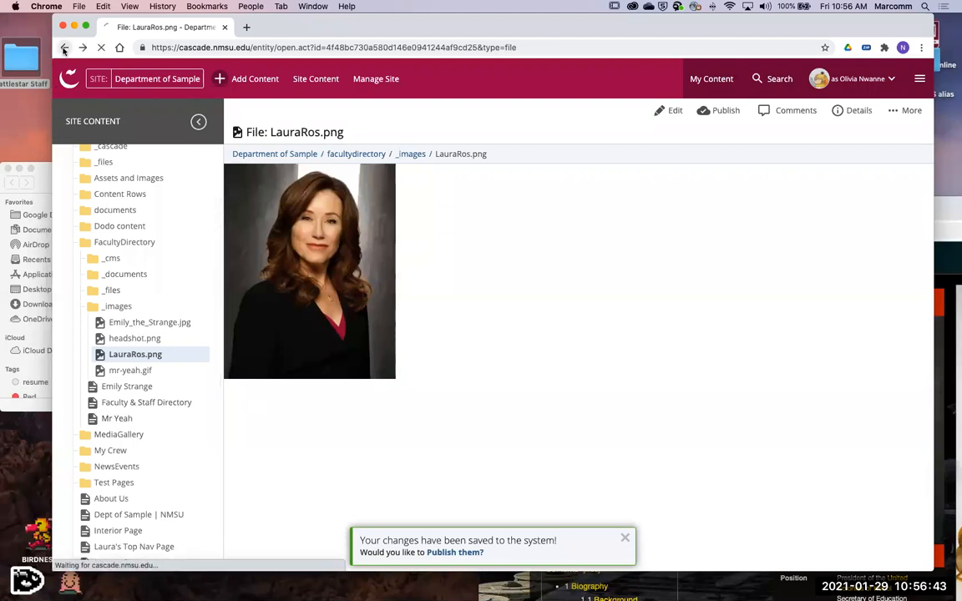
{"action": "left_click", "coordinate": [63, 48]}
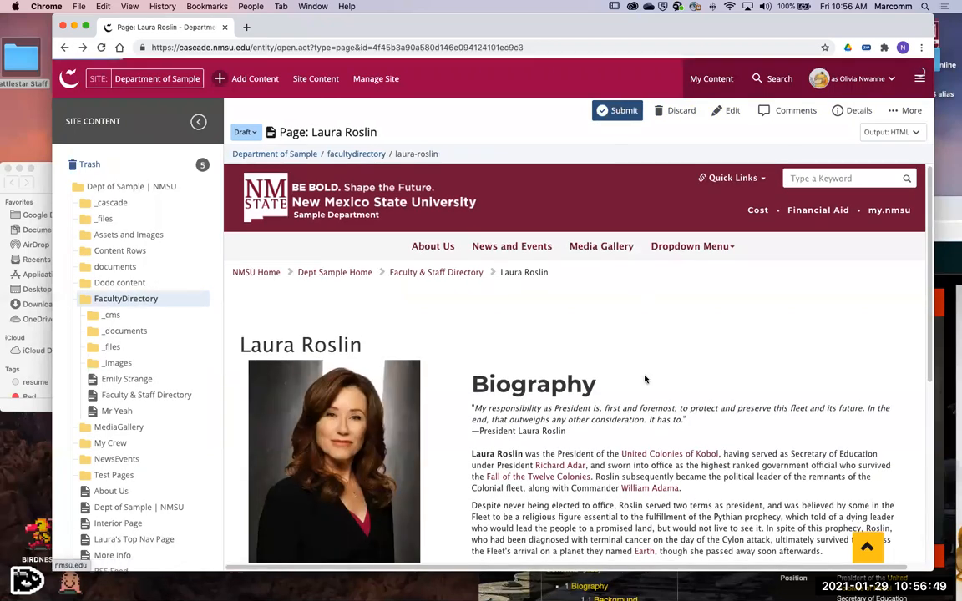
{"action": "left_click", "coordinate": [617, 110]}
{"action": "left_click", "coordinate": [467, 241]}
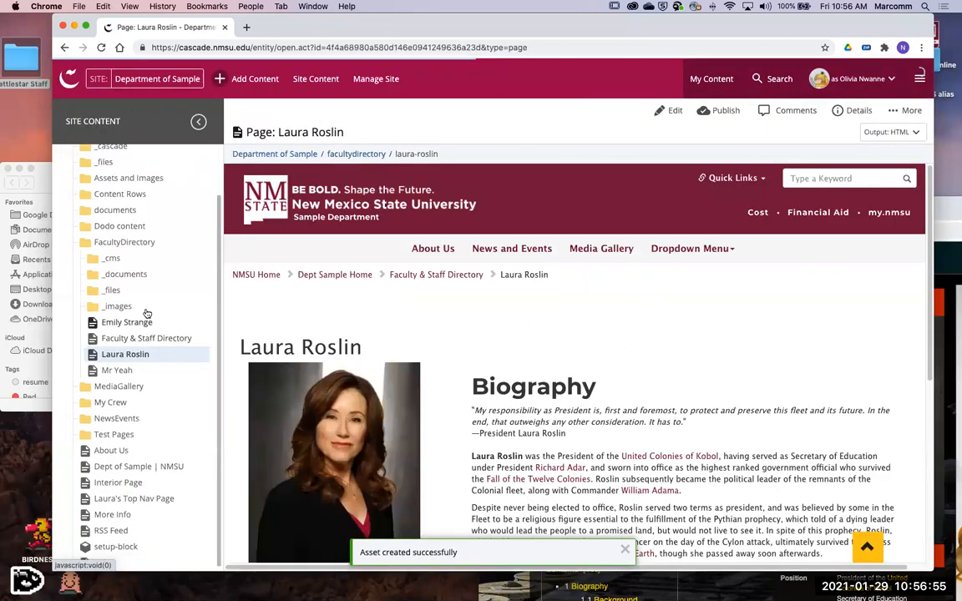
{"action": "scroll", "coordinate": [416, 414], "scroll_direction": "down", "scroll_amount": 2}
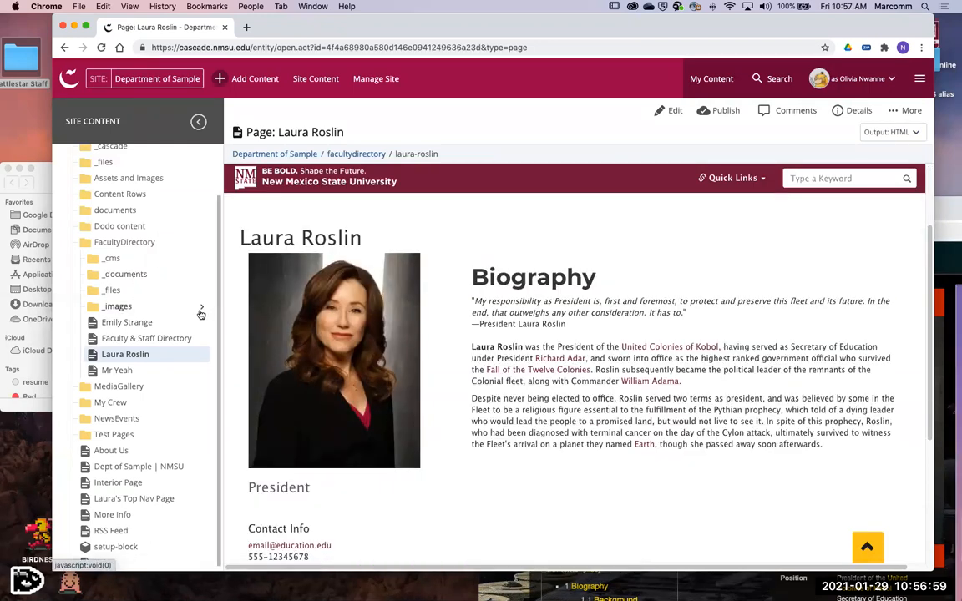
- Reopen LauraRos.png from the _images folder in the editor to view its width setting, and close it without changes
{"action": "left_click", "coordinate": [202, 310]}
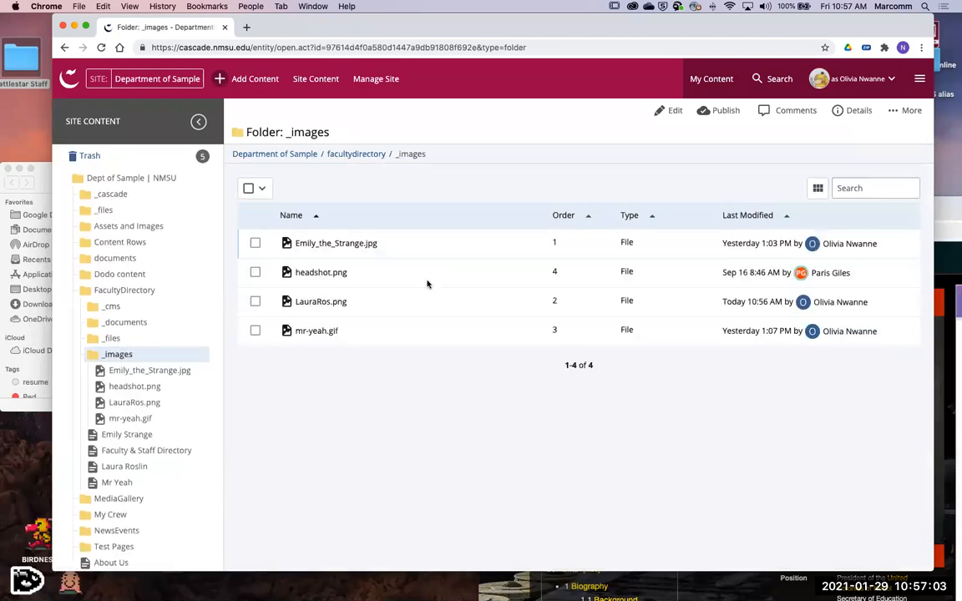
{"action": "left_click", "coordinate": [315, 302]}
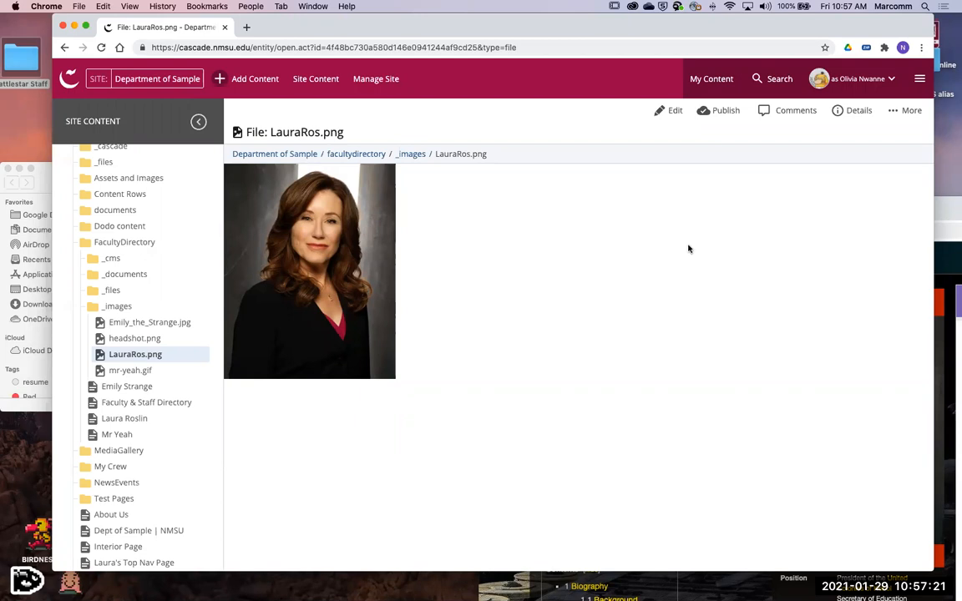
{"action": "left_click", "coordinate": [673, 111]}
{"action": "double_click", "coordinate": [601, 245]}
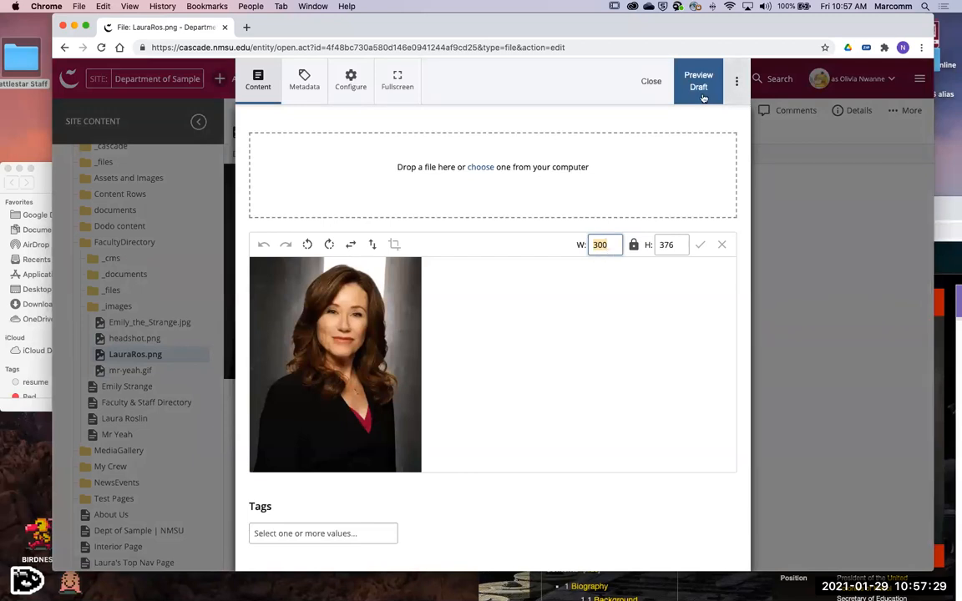
{"action": "left_click", "coordinate": [647, 82]}
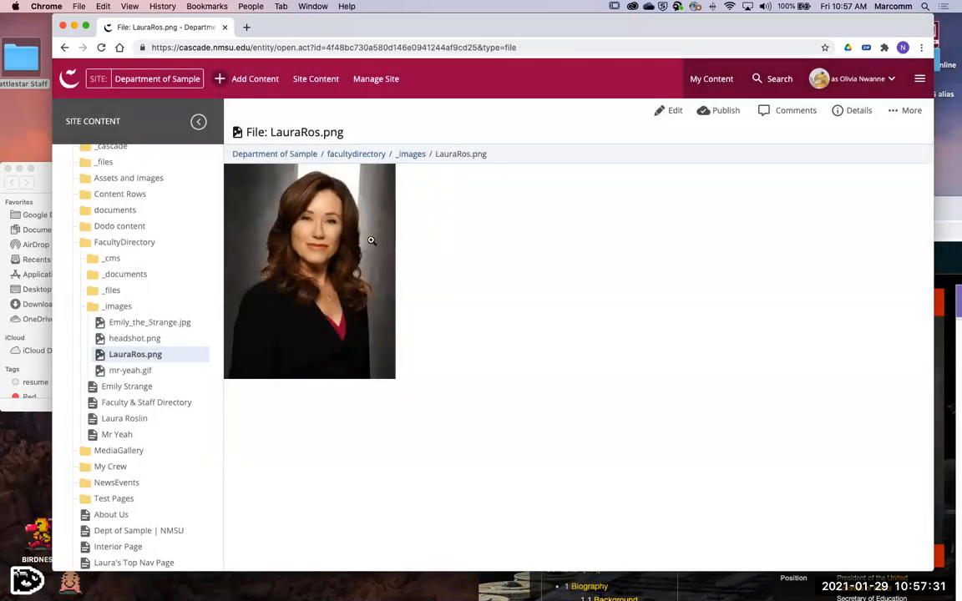
- Open the new faculty page in FacultyDirectory and look through it from the profile image to the footer
{"action": "left_click", "coordinate": [127, 419]}
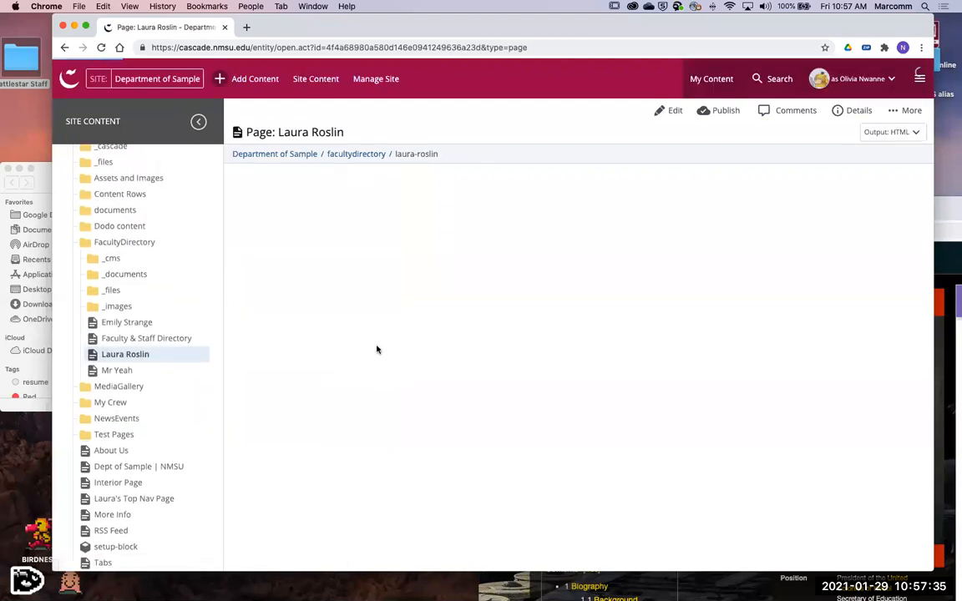
{"action": "scroll", "coordinate": [426, 331], "scroll_direction": "down", "scroll_amount": 5}
{"action": "scroll", "coordinate": [535, 361], "scroll_direction": "down", "scroll_amount": 2}
{"action": "scroll", "coordinate": [576, 388], "scroll_direction": "up", "scroll_amount": 8}
{"action": "scroll", "coordinate": [616, 391], "scroll_direction": "down", "scroll_amount": 5}
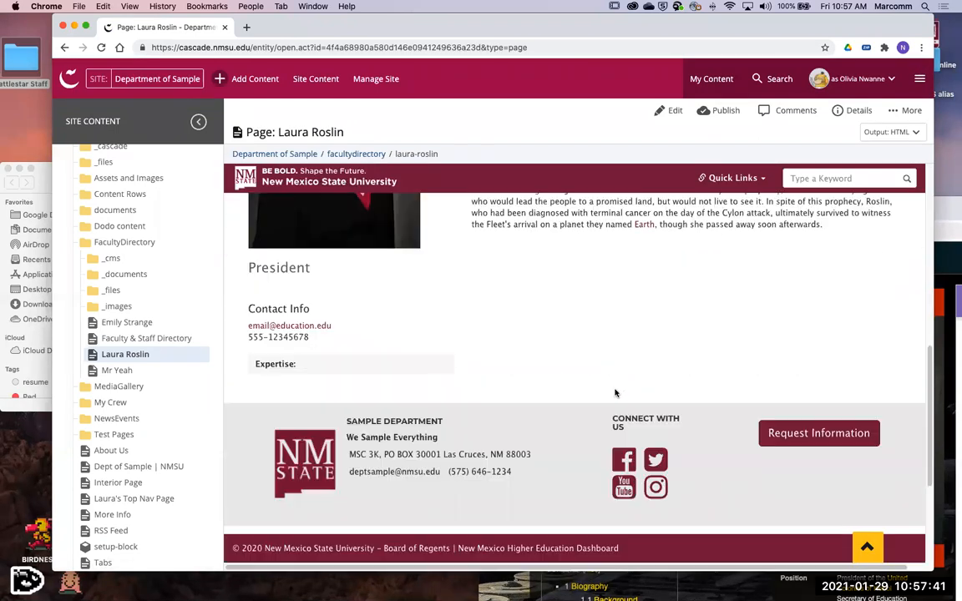
- Open the faculty page for editing and add an empty line at the end of the biography
{"action": "scroll", "coordinate": [616, 392], "scroll_direction": "up", "scroll_amount": 5}
{"action": "scroll", "coordinate": [369, 415], "scroll_direction": "down", "scroll_amount": 5}
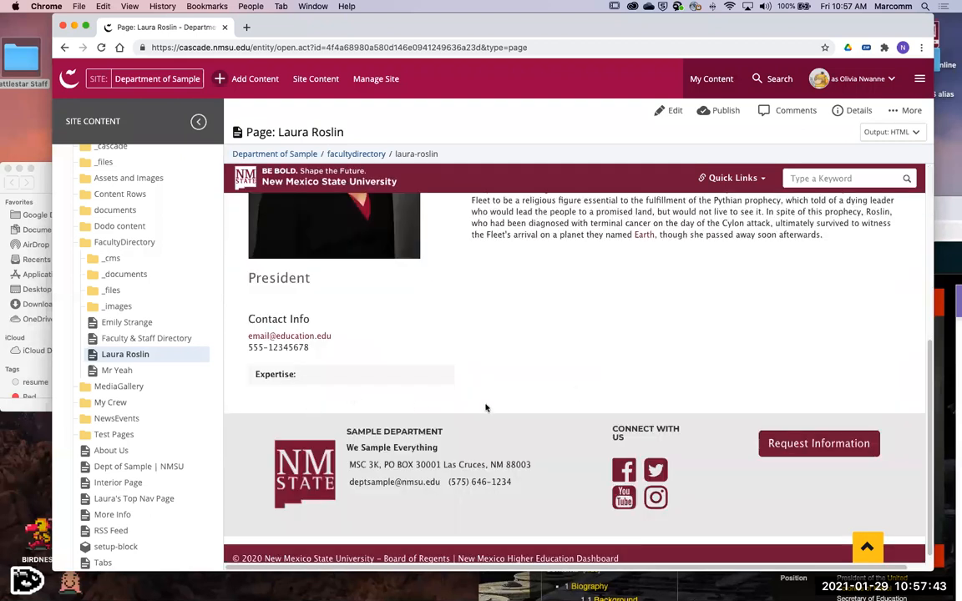
{"action": "scroll", "coordinate": [486, 408], "scroll_direction": "up", "scroll_amount": 5}
{"action": "left_click", "coordinate": [672, 111]}
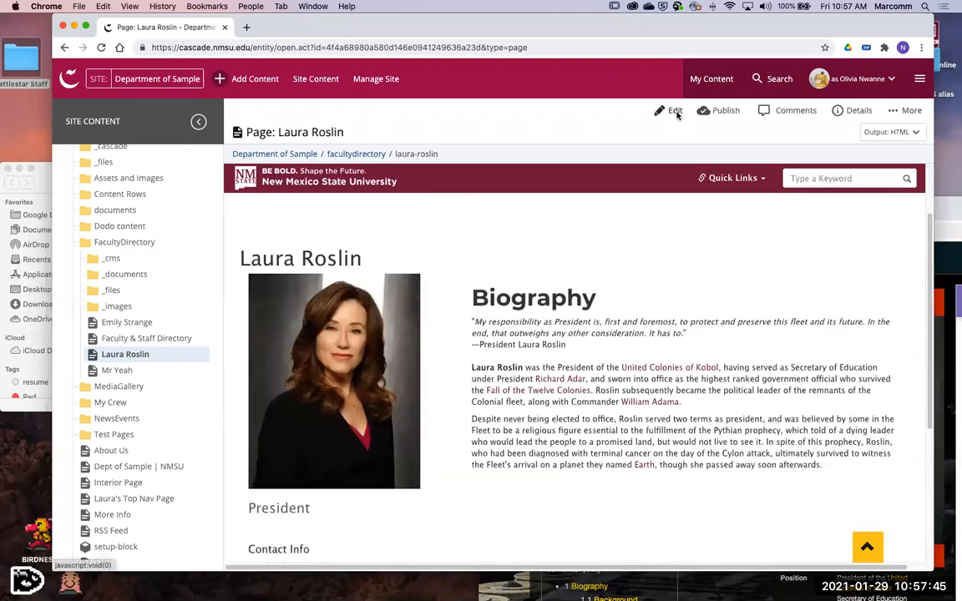
{"action": "scroll", "coordinate": [496, 326], "scroll_direction": "down", "scroll_amount": 5}
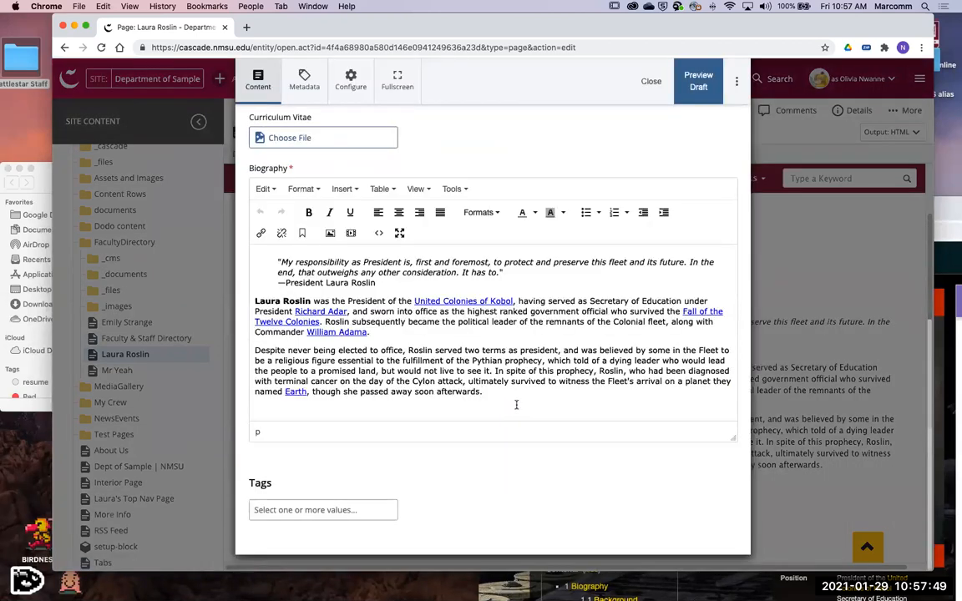
{"action": "left_click", "coordinate": [515, 406]}
{"action": "key", "text": "Return"}
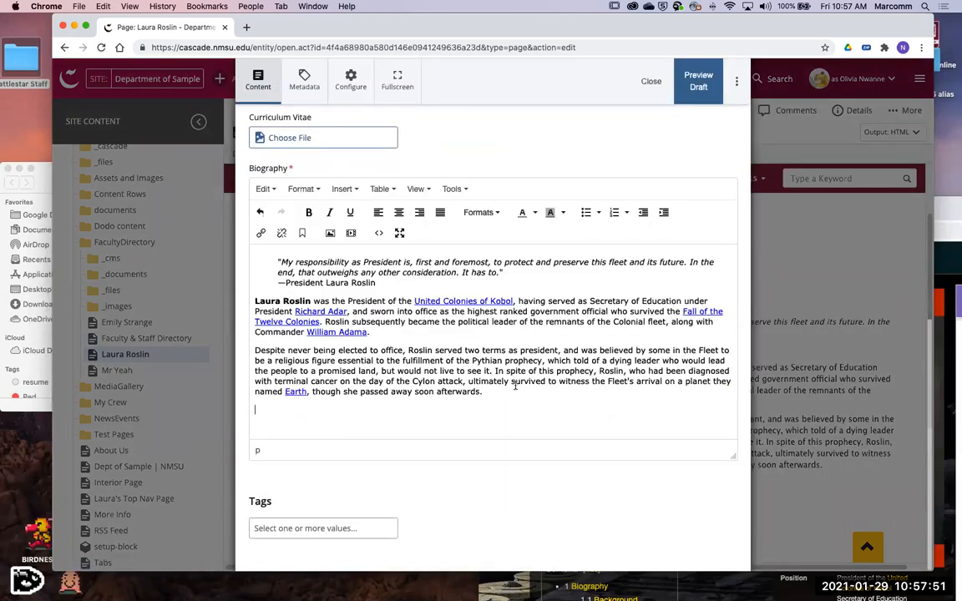
- View the link settings of "United Colonies of Kobol" in the biography and close them without changes
{"action": "left_click", "coordinate": [468, 300]}
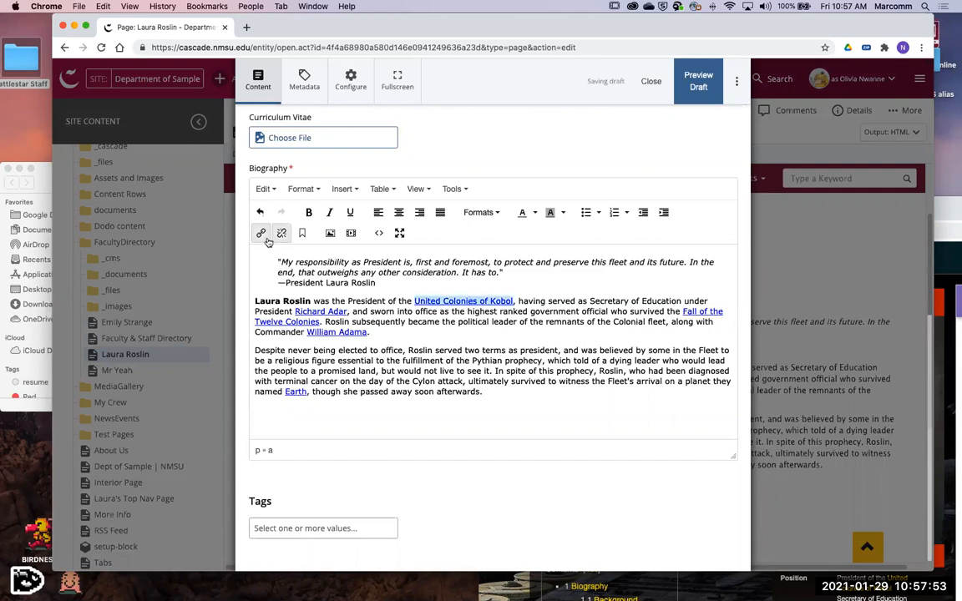
{"action": "left_click", "coordinate": [261, 233]}
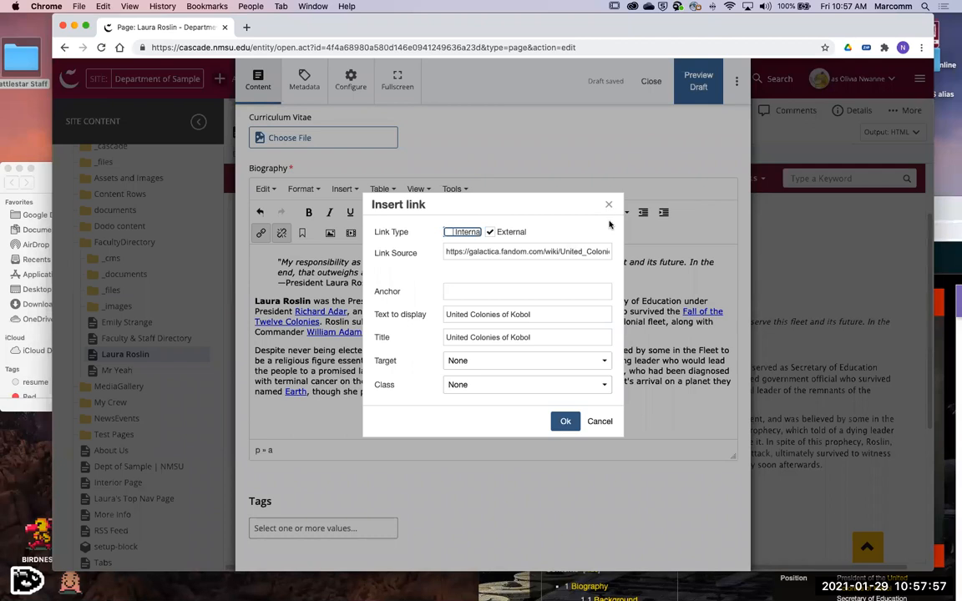
{"action": "left_click", "coordinate": [599, 426]}
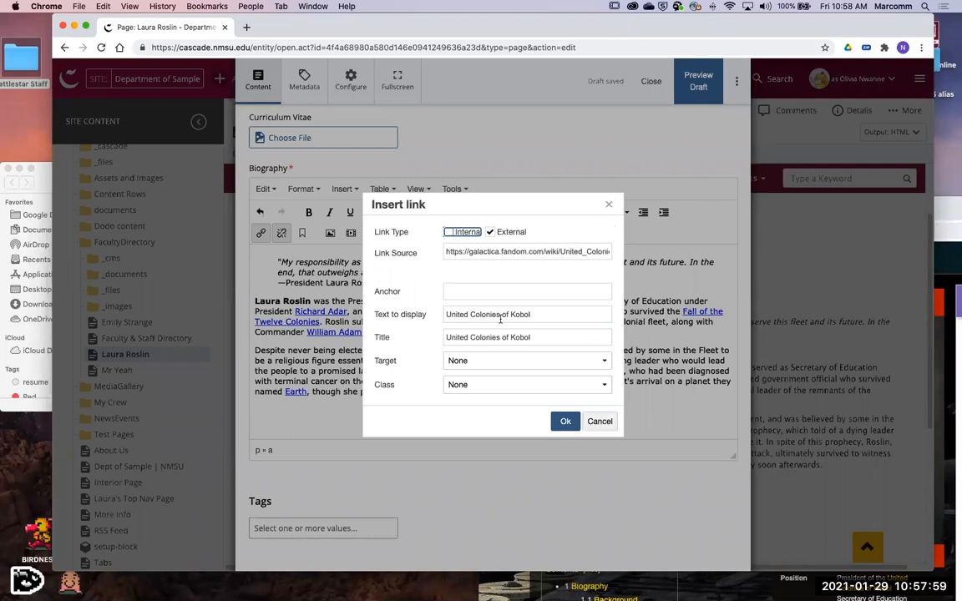
- Examine the internal file and page choices for the "United Colonies of Kobol" link, and cancel without choosing a link source
{"action": "right_click", "coordinate": [429, 302]}
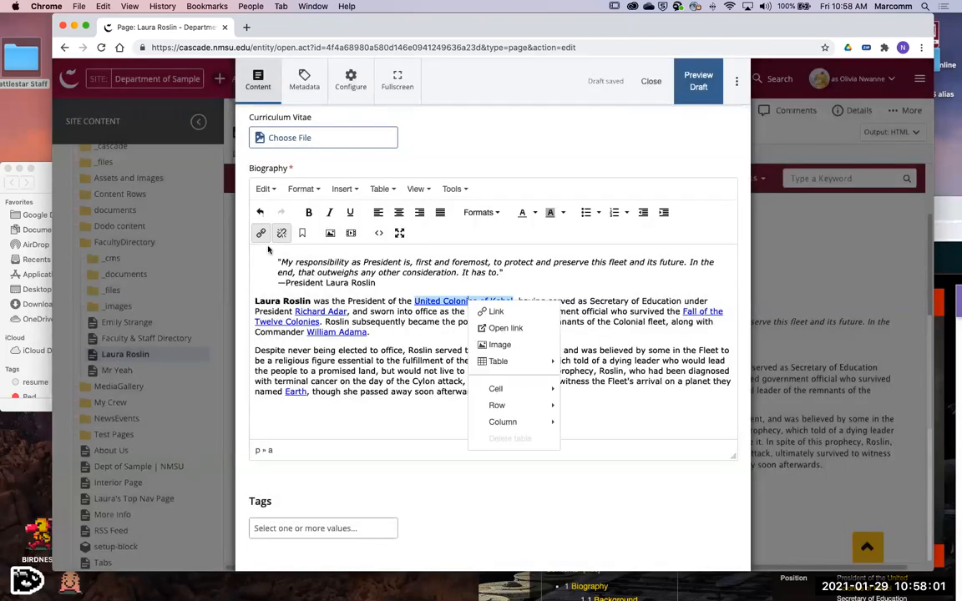
{"action": "left_click", "coordinate": [261, 233]}
{"action": "left_click", "coordinate": [464, 232]}
{"action": "left_click", "coordinate": [510, 255]}
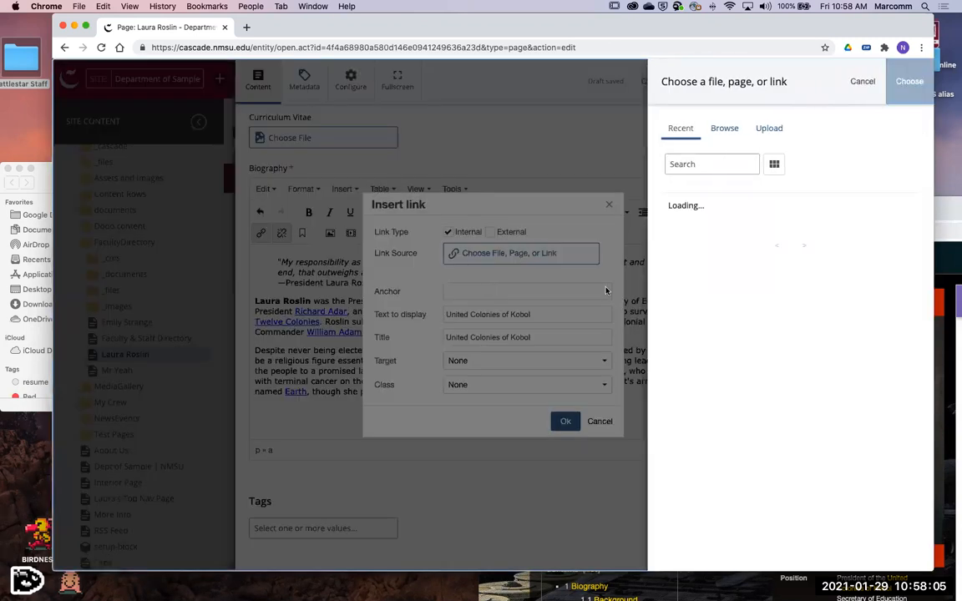
{"action": "scroll", "coordinate": [783, 424], "scroll_direction": "down", "scroll_amount": 1}
{"action": "scroll", "coordinate": [761, 279], "scroll_direction": "up", "scroll_amount": 1}
{"action": "left_click", "coordinate": [723, 128]}
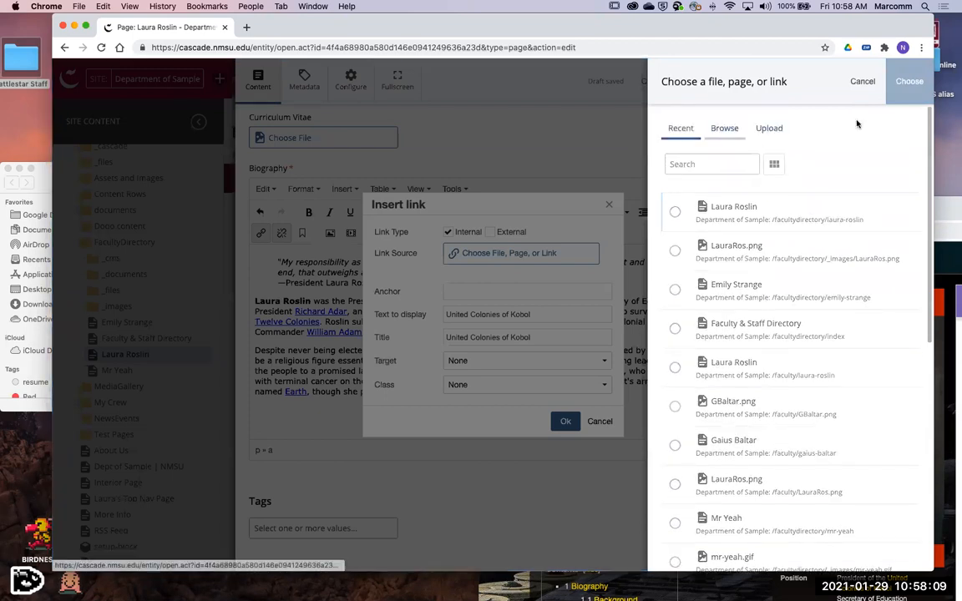
{"action": "left_click", "coordinate": [863, 81]}
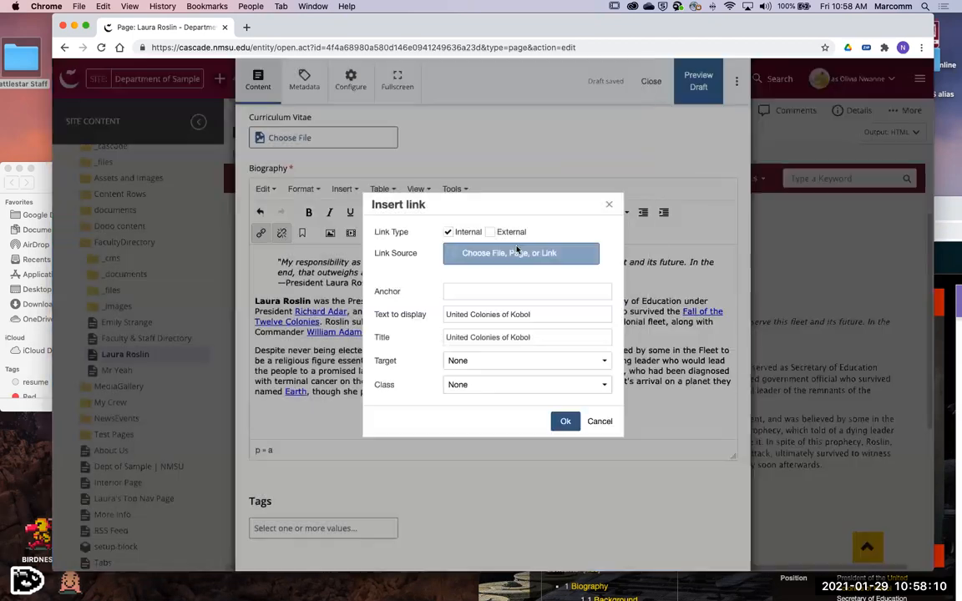
{"action": "left_click", "coordinate": [598, 421]}
- View the available tag values for the faculty page and close the editor without submitting anything
{"action": "scroll", "coordinate": [417, 468], "scroll_direction": "up", "scroll_amount": 5}
{"action": "scroll", "coordinate": [373, 529], "scroll_direction": "down", "scroll_amount": 10}
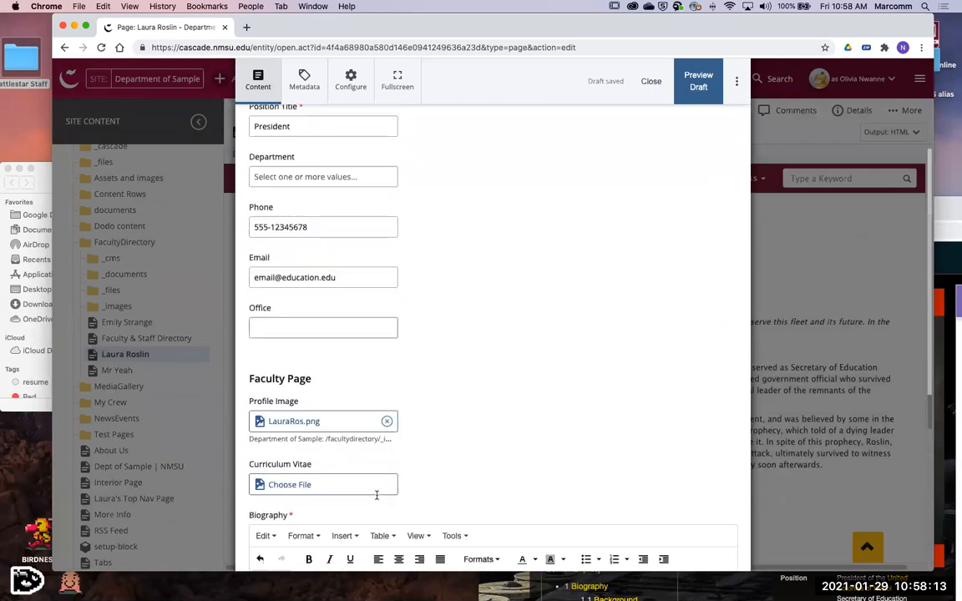
{"action": "left_click", "coordinate": [303, 509]}
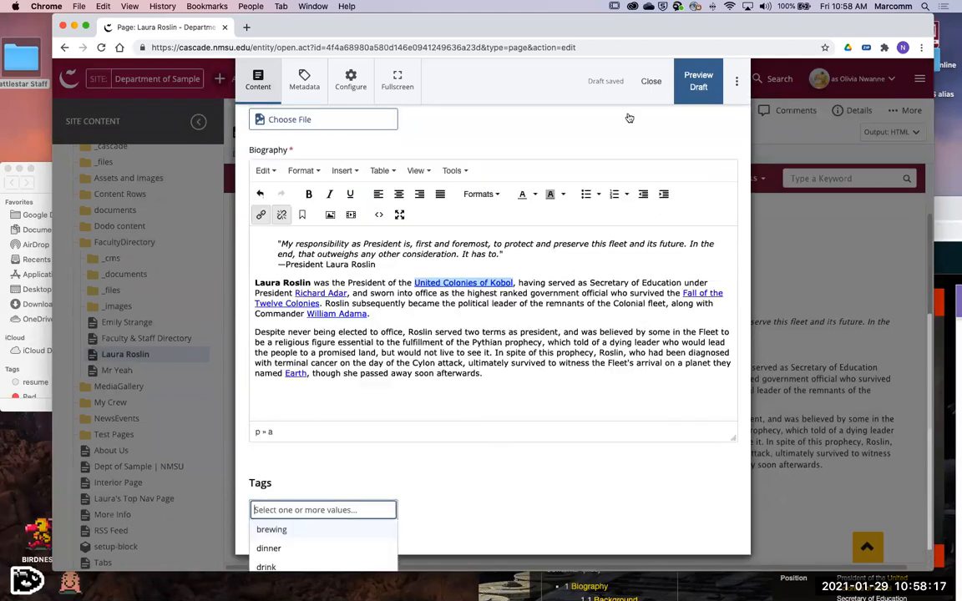
{"action": "left_click", "coordinate": [651, 81]}
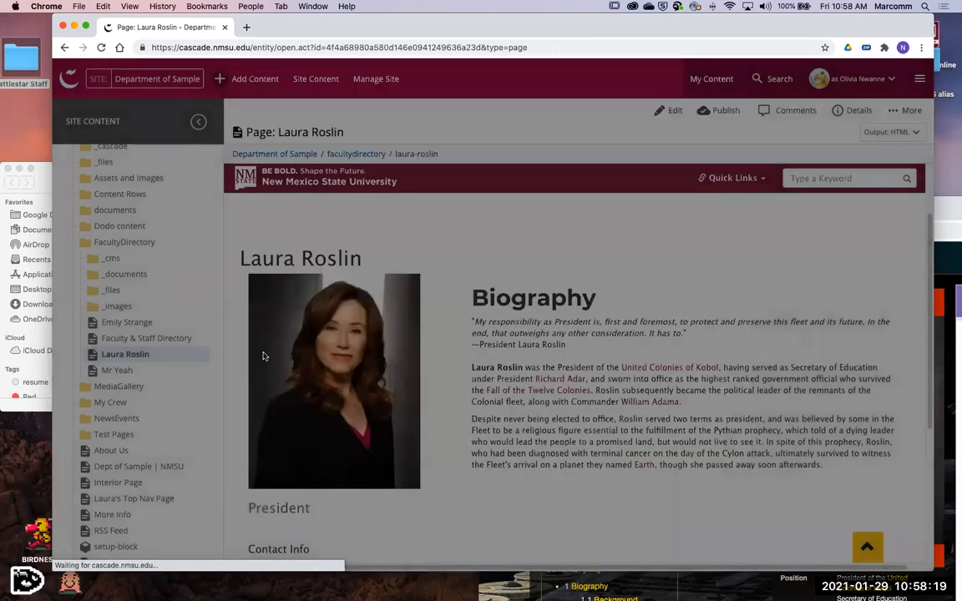
- Reopen the faculty page for editing, add the tag "diplomacy", and submit the change without a comment
{"action": "scroll", "coordinate": [267, 367], "scroll_direction": "down", "scroll_amount": 3}
{"action": "left_click", "coordinate": [673, 110]}
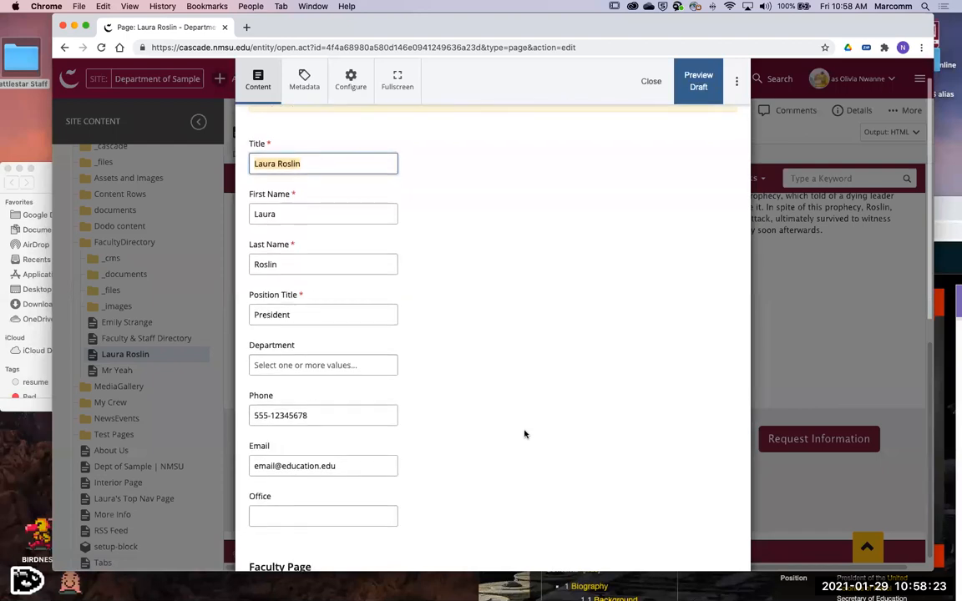
{"action": "scroll", "coordinate": [524, 442], "scroll_direction": "down", "scroll_amount": 4}
{"action": "scroll", "coordinate": [524, 445], "scroll_direction": "down", "scroll_amount": 5}
{"action": "left_click", "coordinate": [293, 510]}
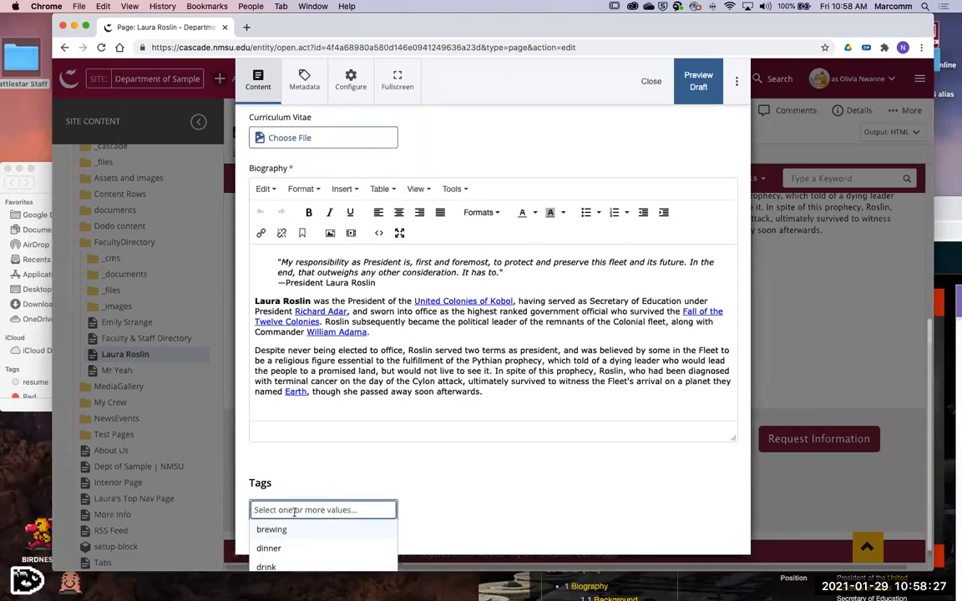
{"action": "type", "text": "E"}
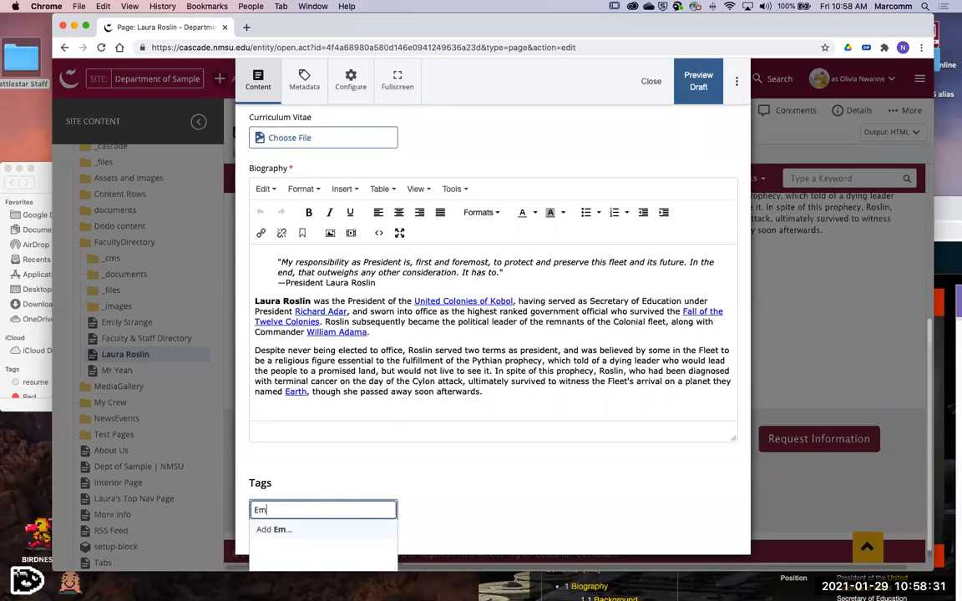
{"action": "key", "text": "BackSpace"}
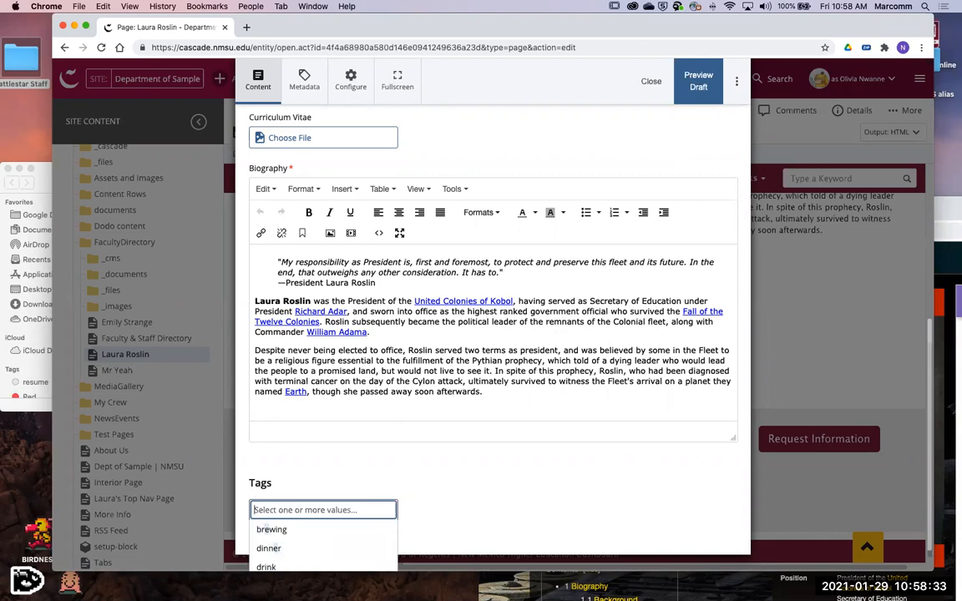
{"action": "type", "text": "d"}
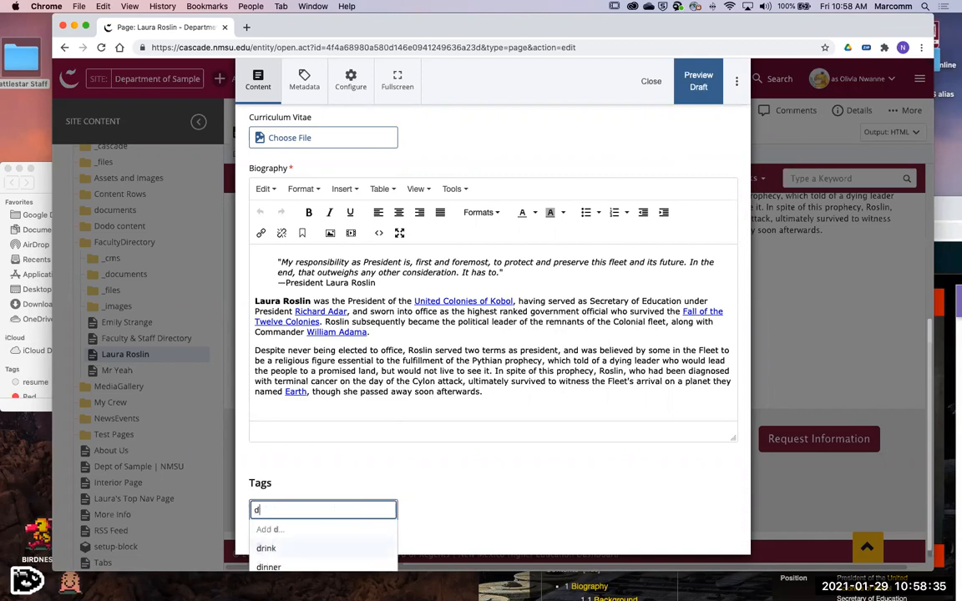
{"action": "type", "text": "iplomacy"}
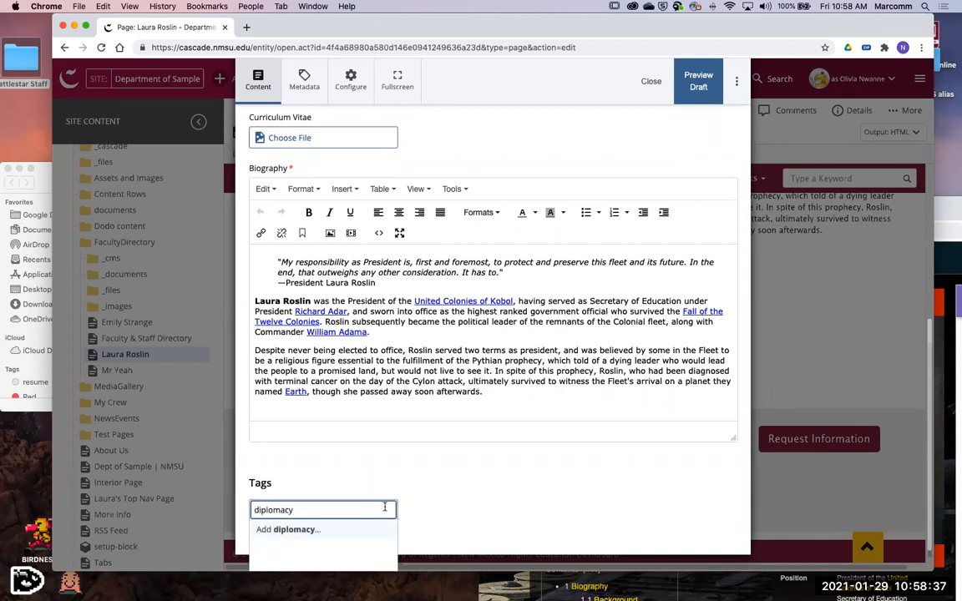
{"action": "key", "text": "Return"}
{"action": "left_click", "coordinate": [737, 80]}
{"action": "left_click", "coordinate": [563, 228]}
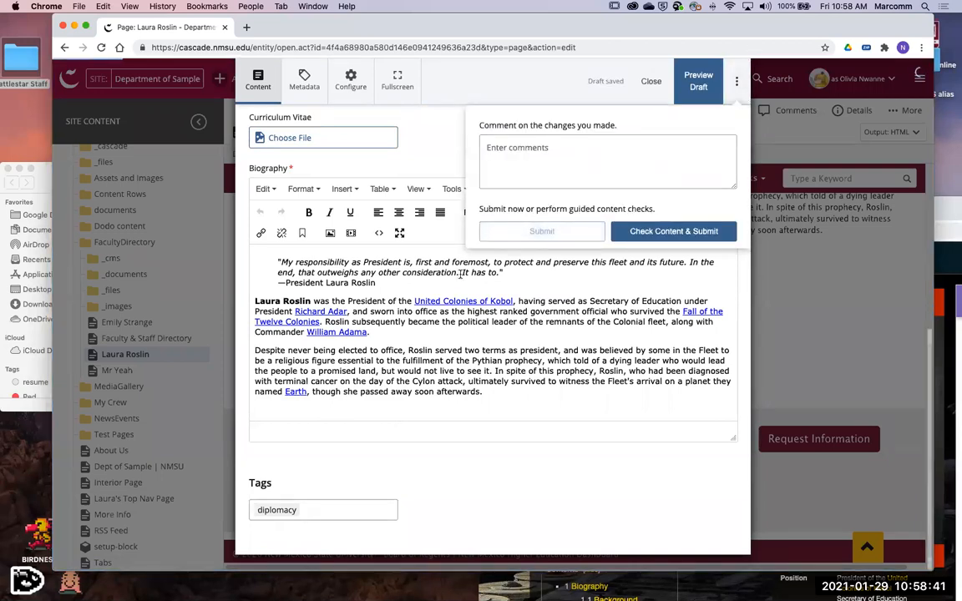
- Look over the updated faculty page, checking the Expertise entry below the contact info
{"action": "scroll", "coordinate": [534, 329], "scroll_direction": "down", "scroll_amount": 5}
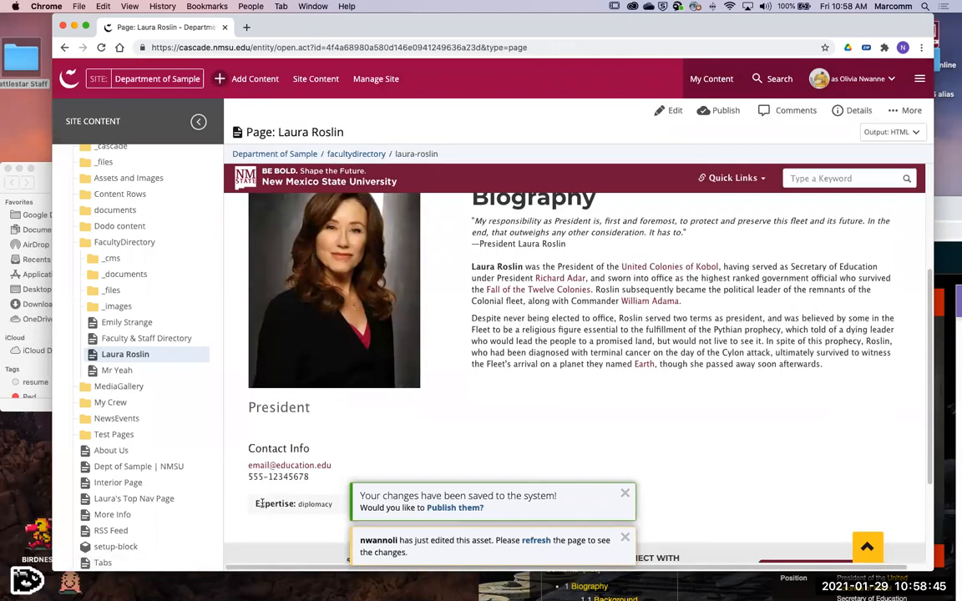
{"action": "left_click_drag", "start_coordinate": [256, 503], "coordinate": [299, 511]}
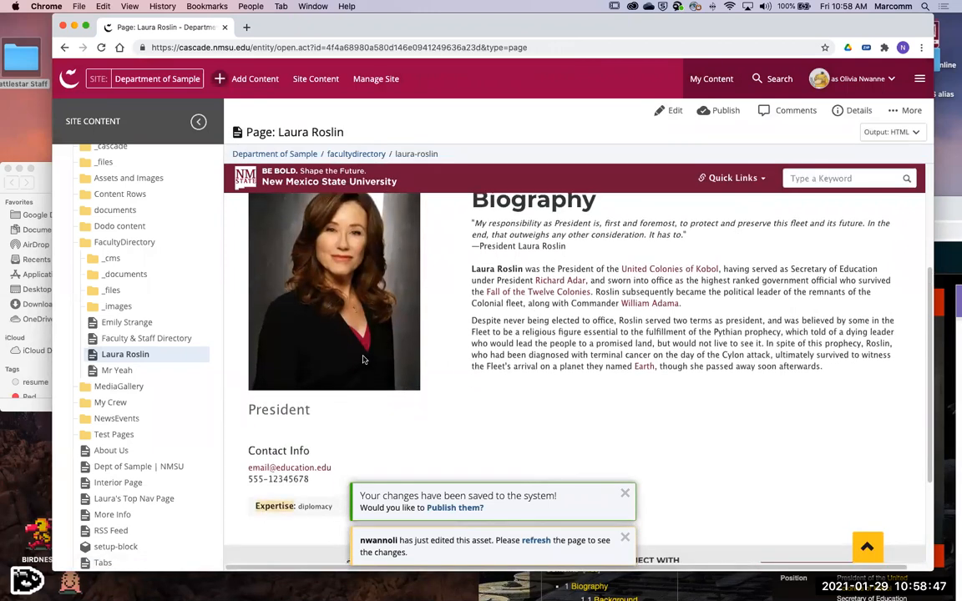
{"action": "scroll", "coordinate": [363, 360], "scroll_direction": "down", "scroll_amount": 3}
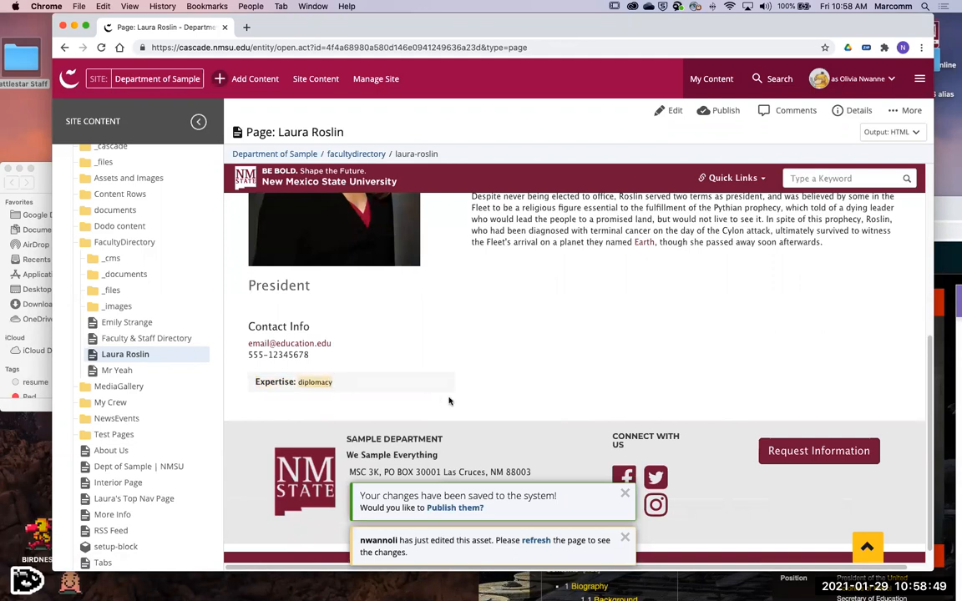
{"action": "scroll", "coordinate": [453, 382], "scroll_direction": "up", "scroll_amount": 2}
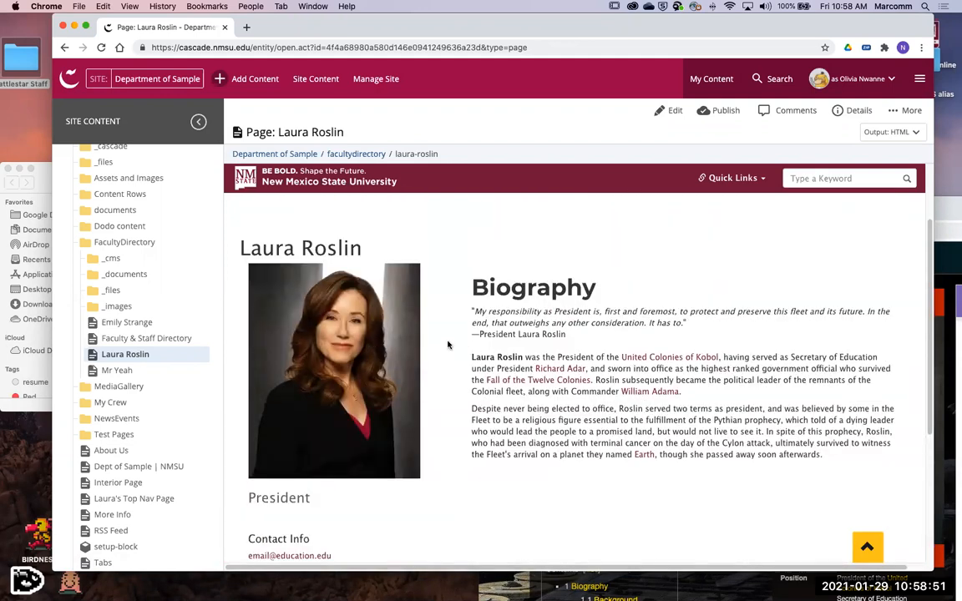
{"action": "scroll", "coordinate": [449, 355], "scroll_direction": "down", "scroll_amount": 3}
{"action": "scroll", "coordinate": [449, 359], "scroll_direction": "up", "scroll_amount": 2}
{"action": "scroll", "coordinate": [488, 471], "scroll_direction": "down", "scroll_amount": 3}
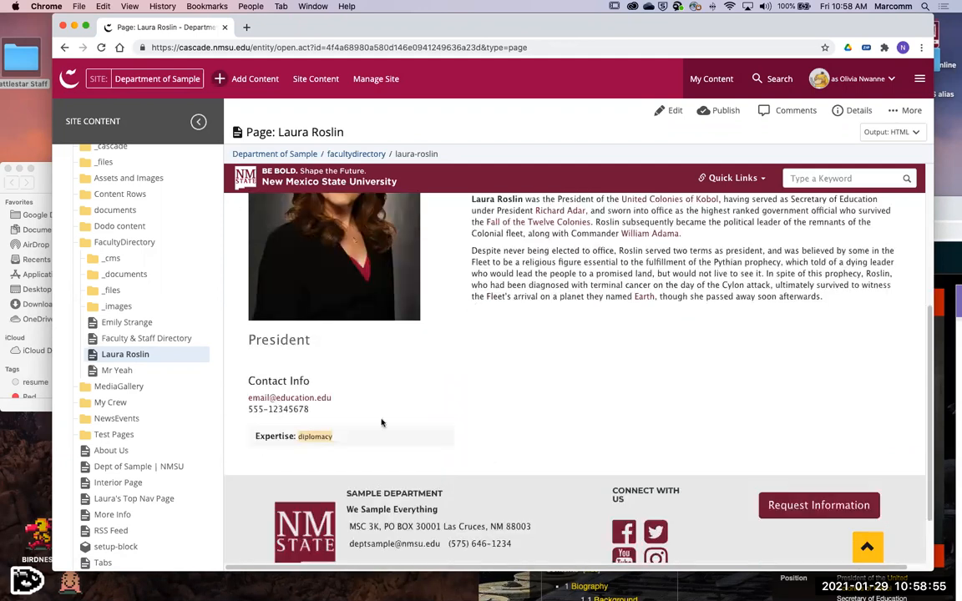
{"action": "scroll", "coordinate": [313, 455], "scroll_direction": "up", "scroll_amount": 1}
{"action": "scroll", "coordinate": [317, 456], "scroll_direction": "up", "scroll_amount": 3}
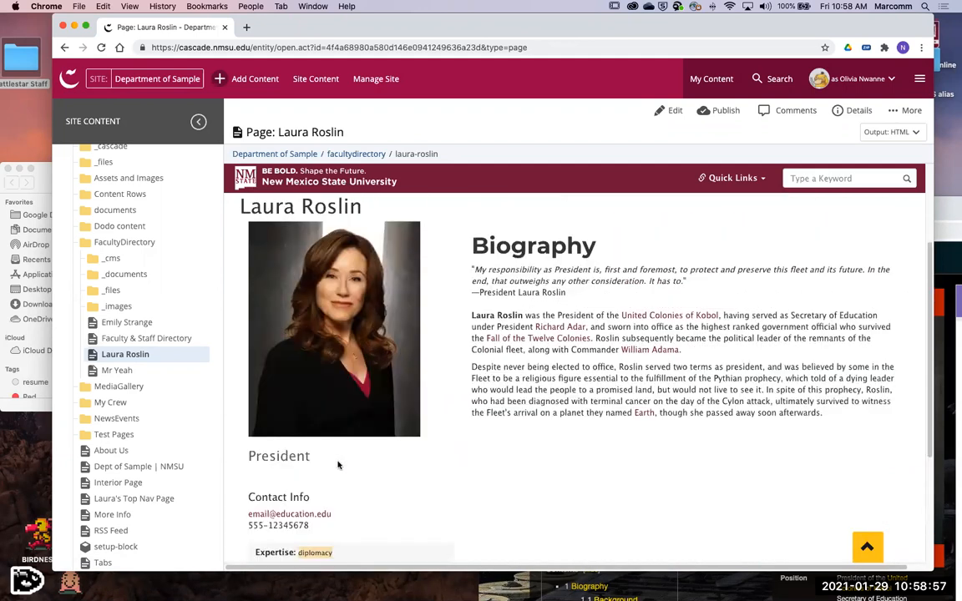
{"action": "scroll", "coordinate": [357, 482], "scroll_direction": "down", "scroll_amount": 1}
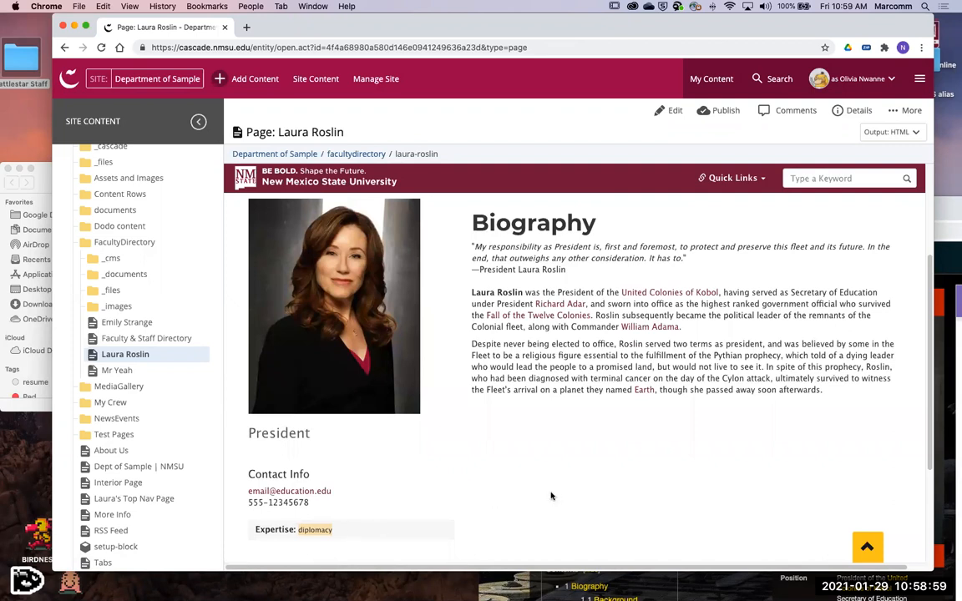
{"action": "scroll", "coordinate": [551, 493], "scroll_direction": "up", "scroll_amount": 3}
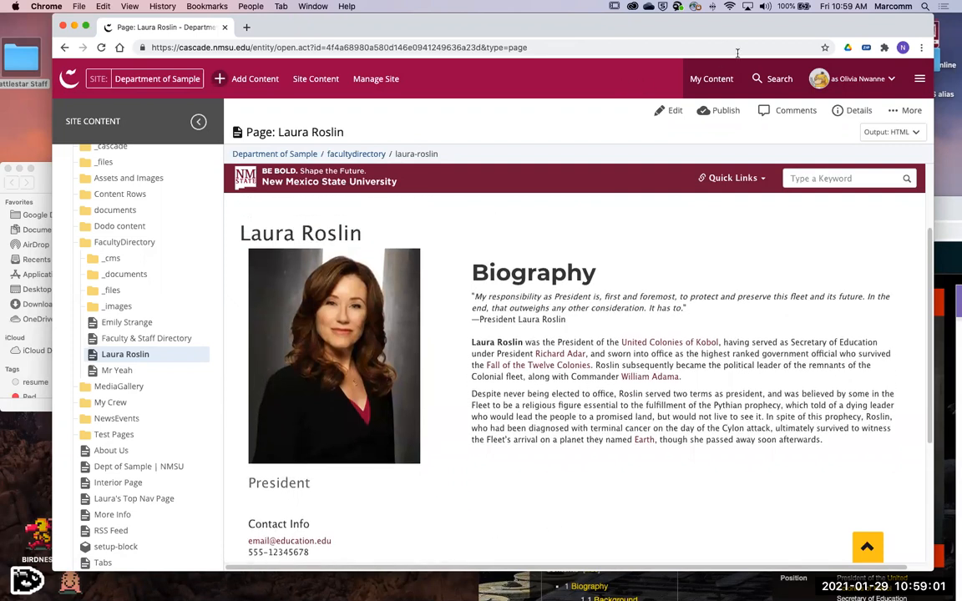
- Open the Faculty & Staff Directory page from the facultydirectory folder and look through its faculty cards
{"action": "left_click_drag", "start_coordinate": [808, 31], "coordinate": [769, 31]}
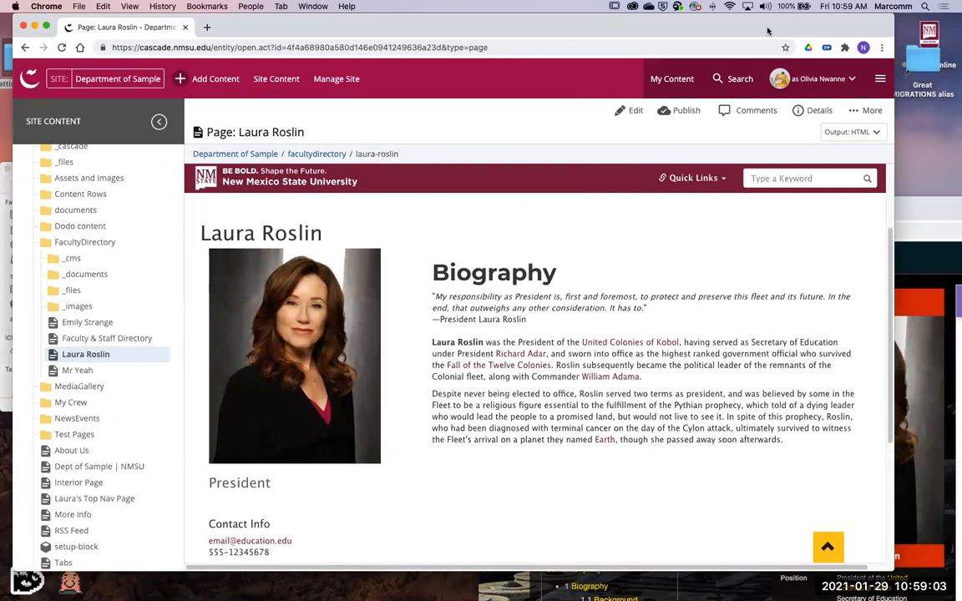
{"action": "left_click", "coordinate": [321, 155]}
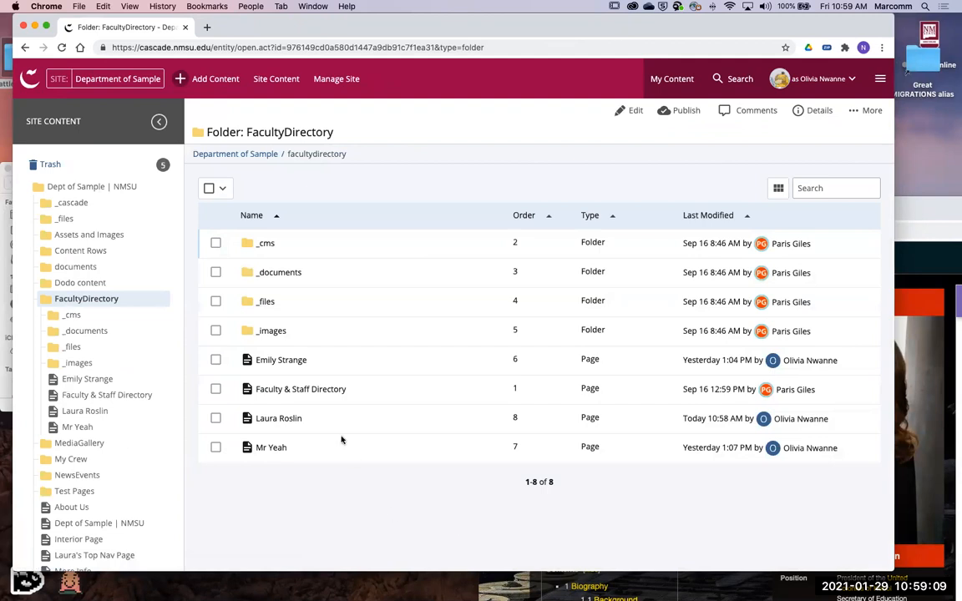
{"action": "left_click", "coordinate": [321, 390]}
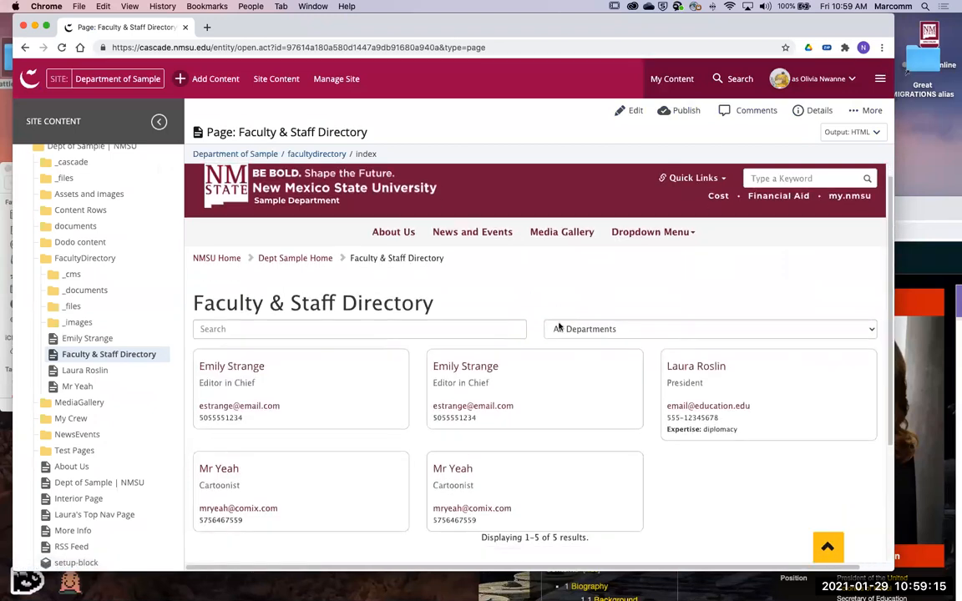
{"action": "scroll", "coordinate": [559, 326], "scroll_direction": "down", "scroll_amount": 1}
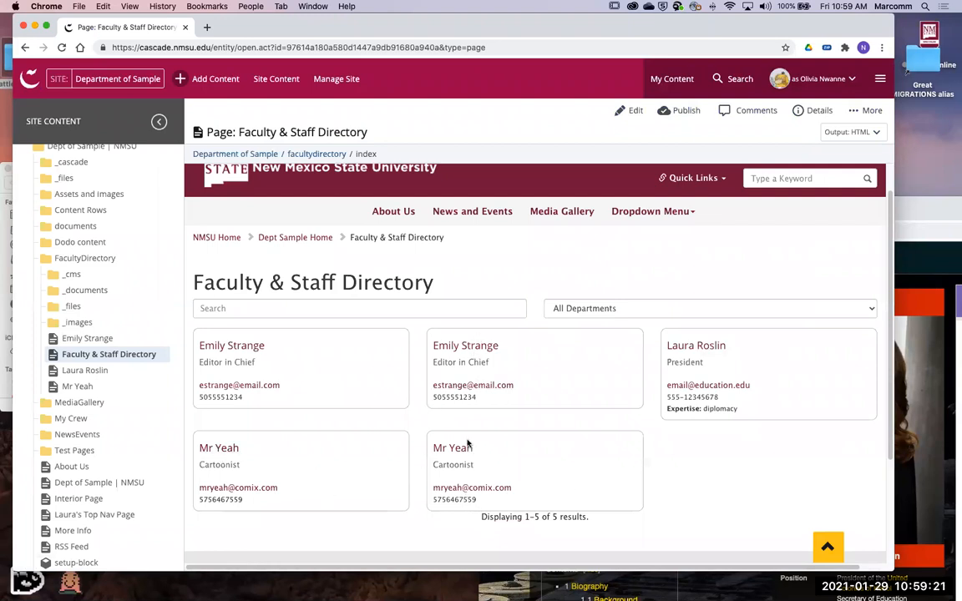
{"action": "scroll", "coordinate": [710, 351], "scroll_direction": "down", "scroll_amount": 1}
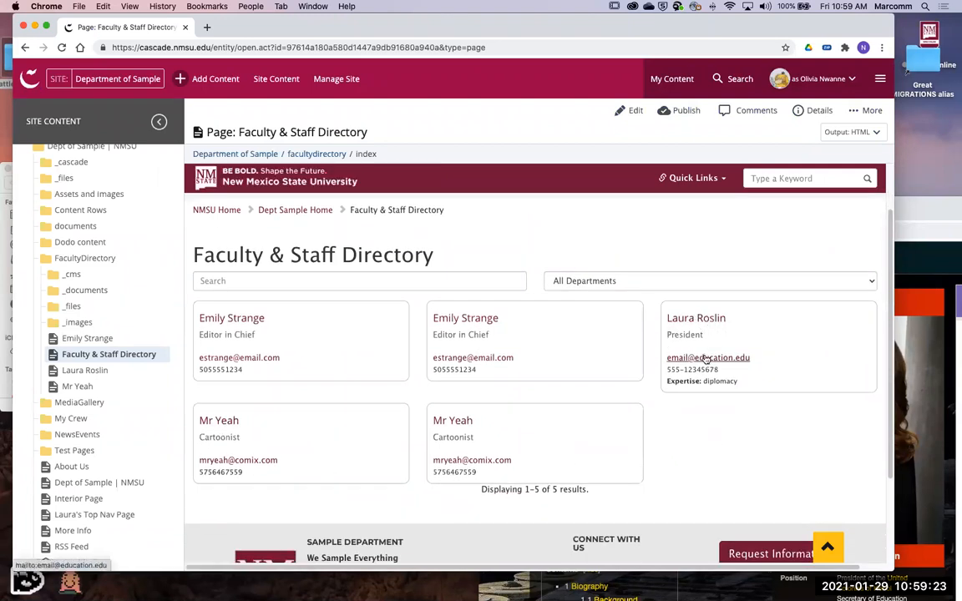
{"action": "scroll", "coordinate": [748, 469], "scroll_direction": "down", "scroll_amount": 1}
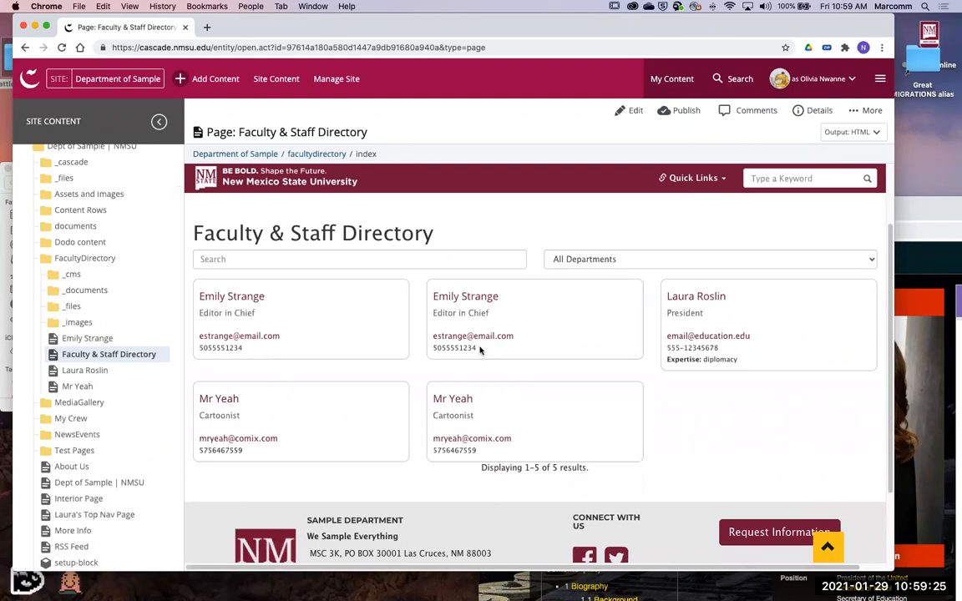
- Start a new page of type Faculty Page from the Department of Sample inside the FacultyDirectory folder
{"action": "left_click", "coordinate": [165, 263]}
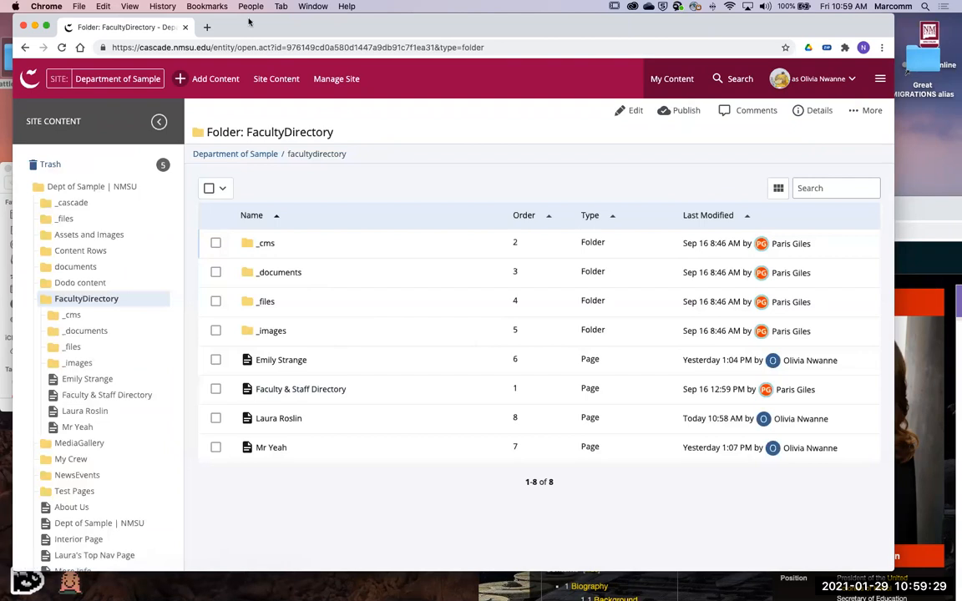
{"action": "left_click", "coordinate": [208, 78]}
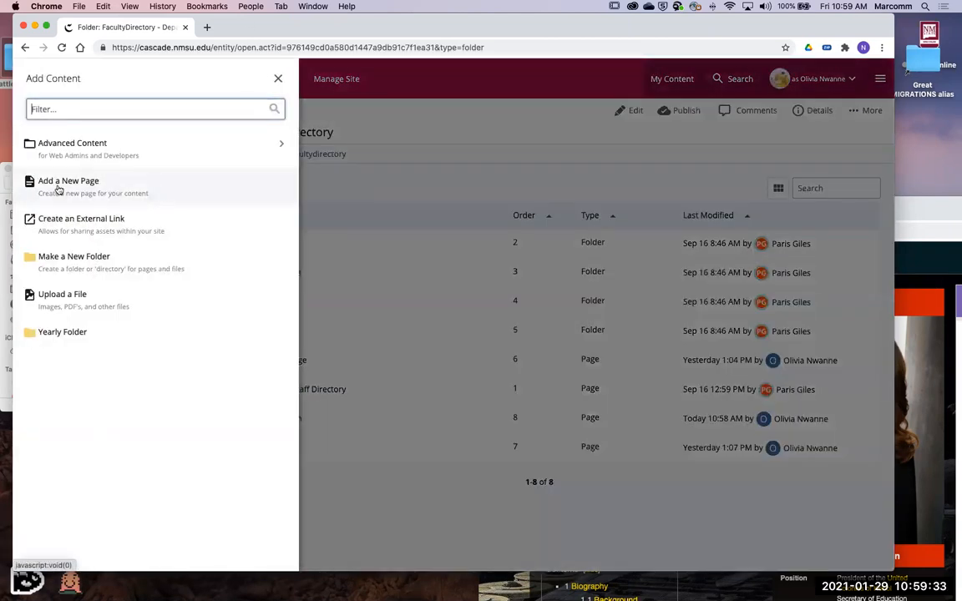
{"action": "left_click", "coordinate": [222, 175]}
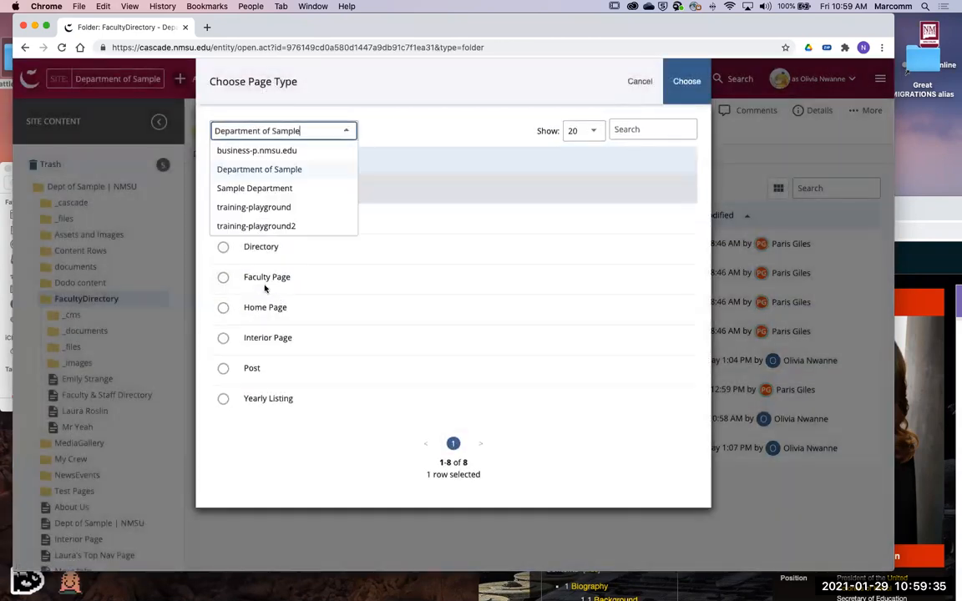
{"action": "left_click", "coordinate": [263, 287]}
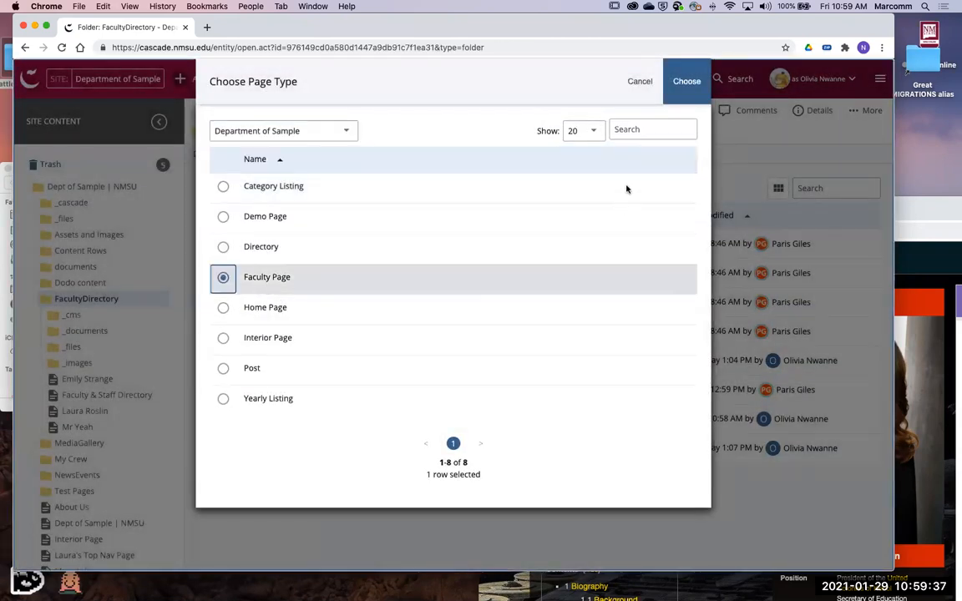
{"action": "left_click", "coordinate": [684, 83]}
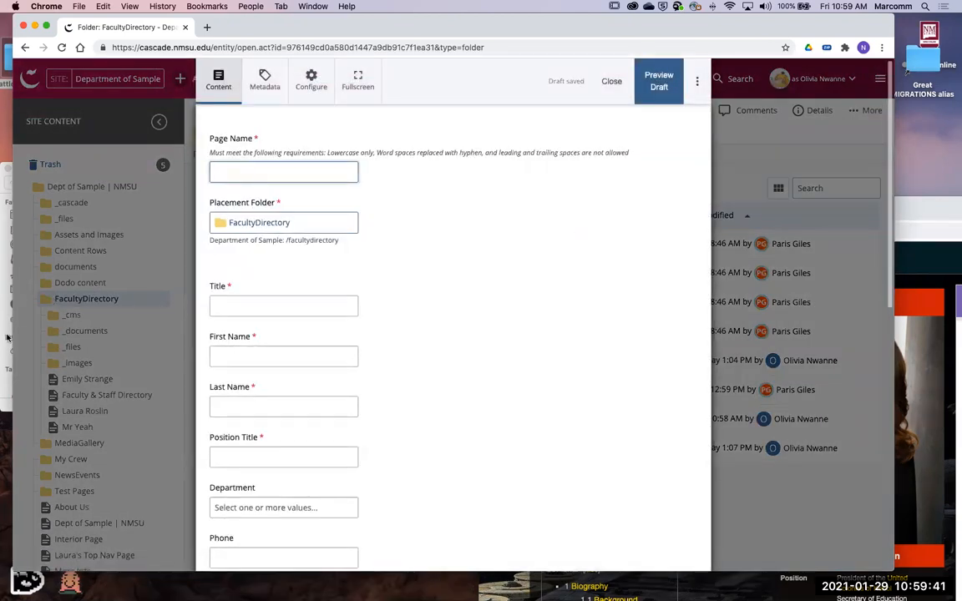
- Switch to the Battlestar Galactica wiki window, go to the Gaius Baltar article, and copy its heading
{"action": "left_click", "coordinate": [944, 223]}
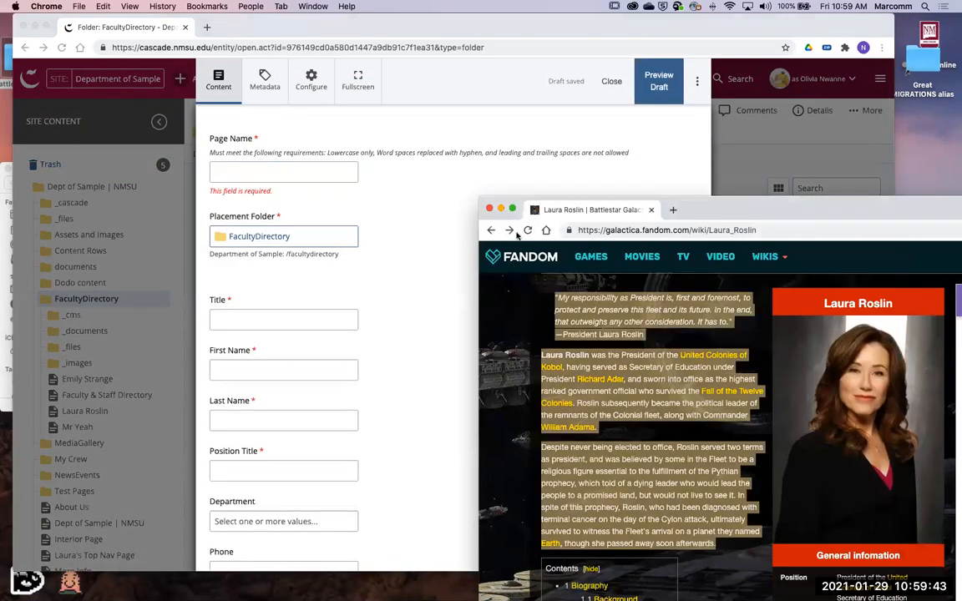
{"action": "left_click", "coordinate": [510, 231]}
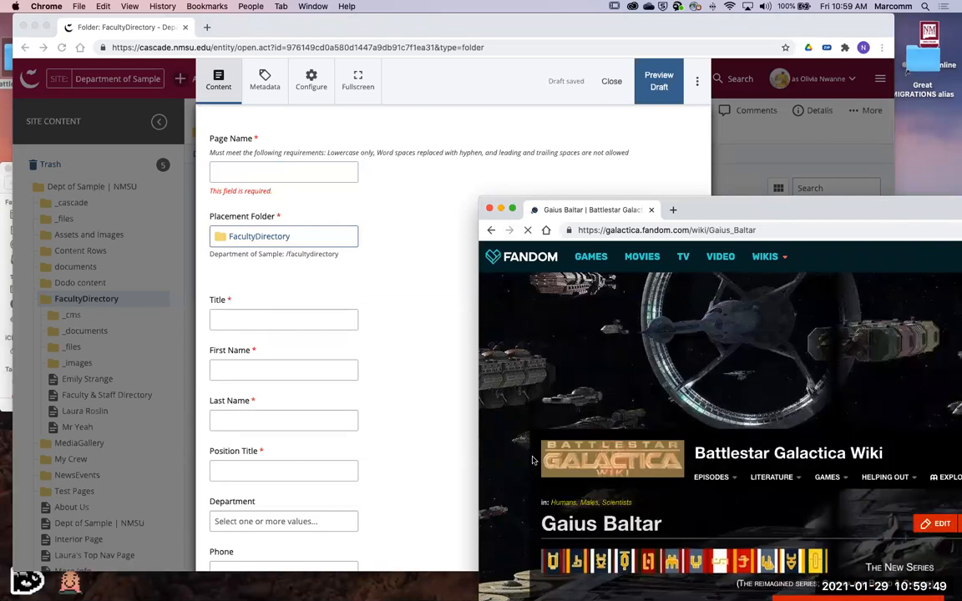
{"action": "scroll", "coordinate": [532, 458], "scroll_direction": "down", "scroll_amount": 3}
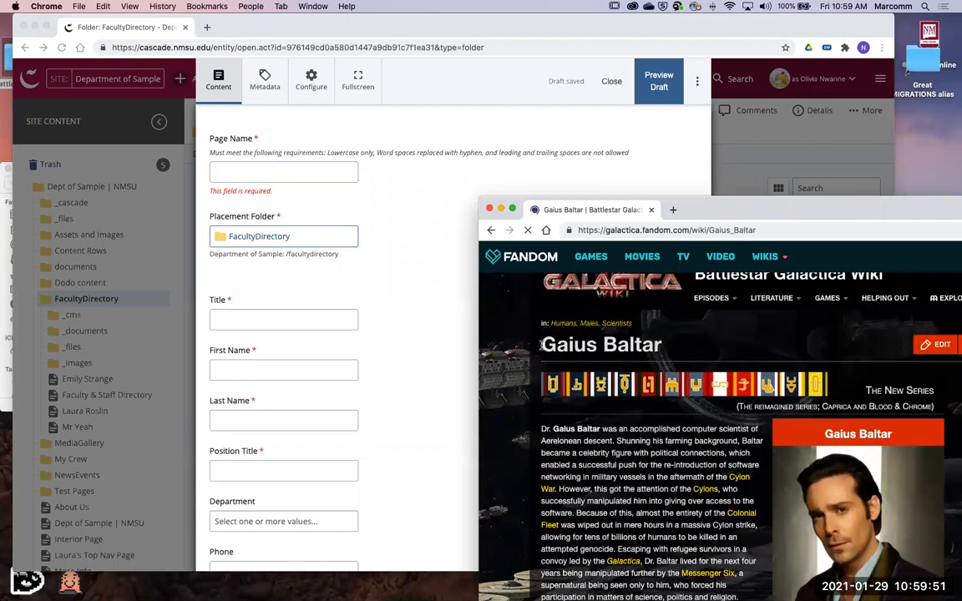
{"action": "left_click_drag", "start_coordinate": [540, 344], "coordinate": [642, 352]}
{"action": "key", "text": "super+c"}
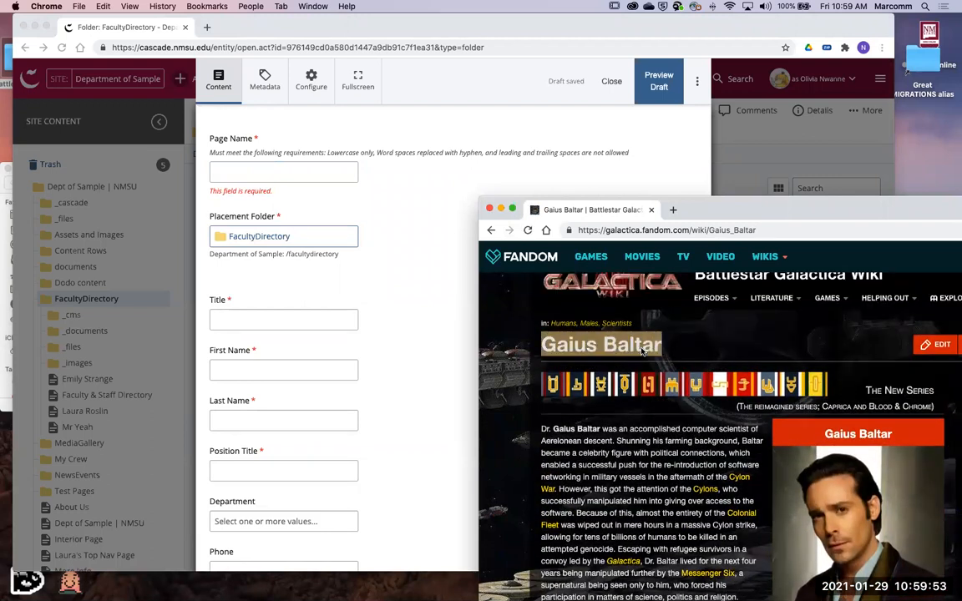
- Return to the new faculty page, set Page Name to the suggested "gaius-baltar", and enter "Gaius Baltar" as the Title
{"action": "left_click", "coordinate": [253, 175]}
{"action": "key", "text": "super+v"}
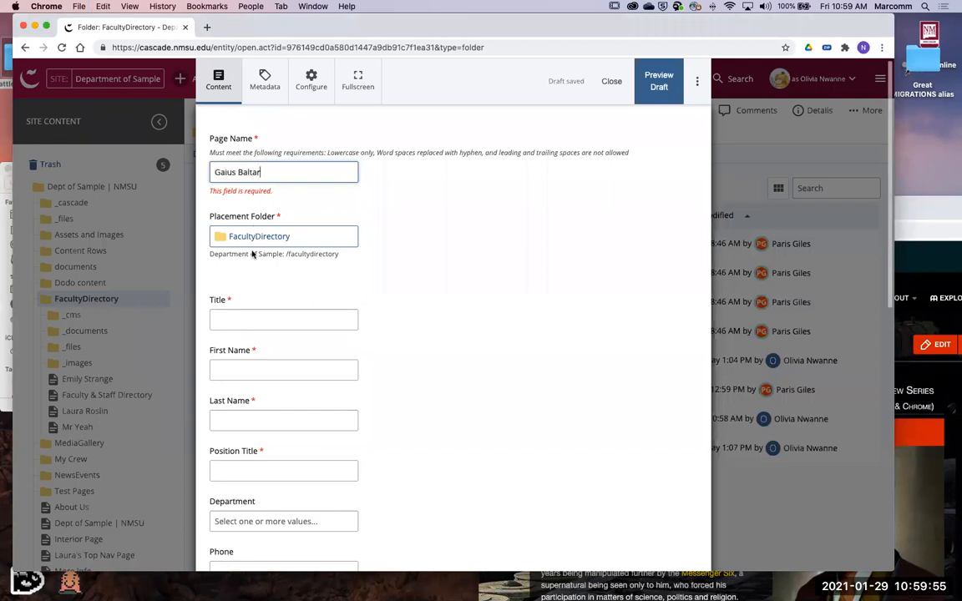
{"action": "left_click", "coordinate": [249, 324]}
{"action": "left_click", "coordinate": [275, 202]}
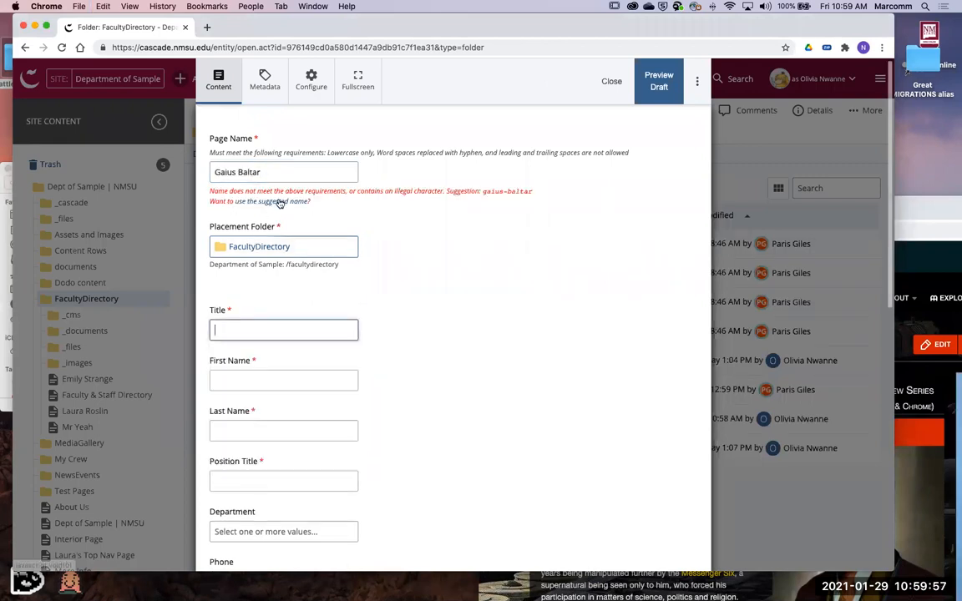
{"action": "left_click", "coordinate": [243, 308]}
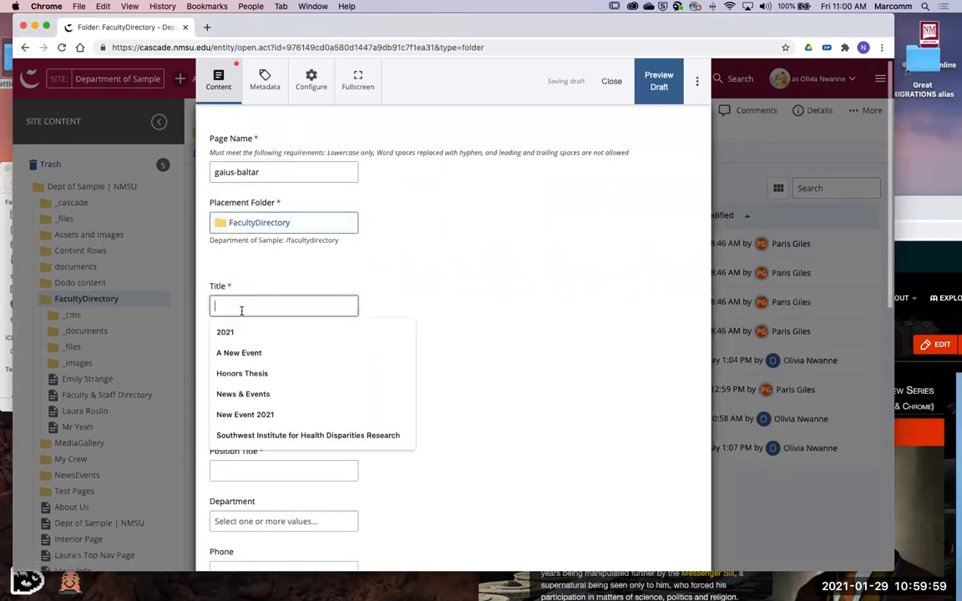
{"action": "key", "text": "super+v"}
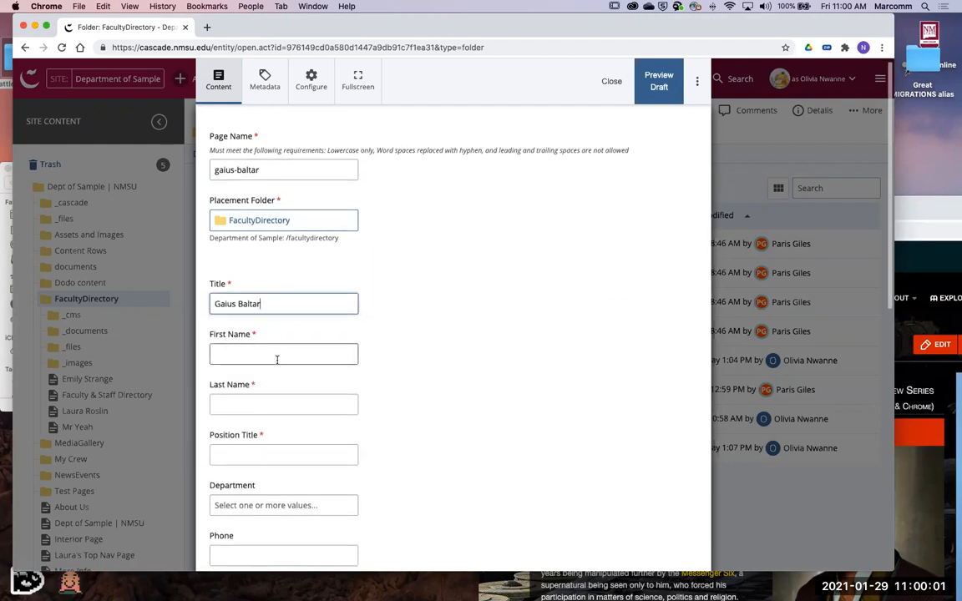
- Enter "Gauis" as First Name, "Baltar" as Last Name, and "Scientist" as Position Title
{"action": "left_click", "coordinate": [277, 359]}
{"action": "type", "text": "Gaui"}
{"action": "key", "text": "Tab"}
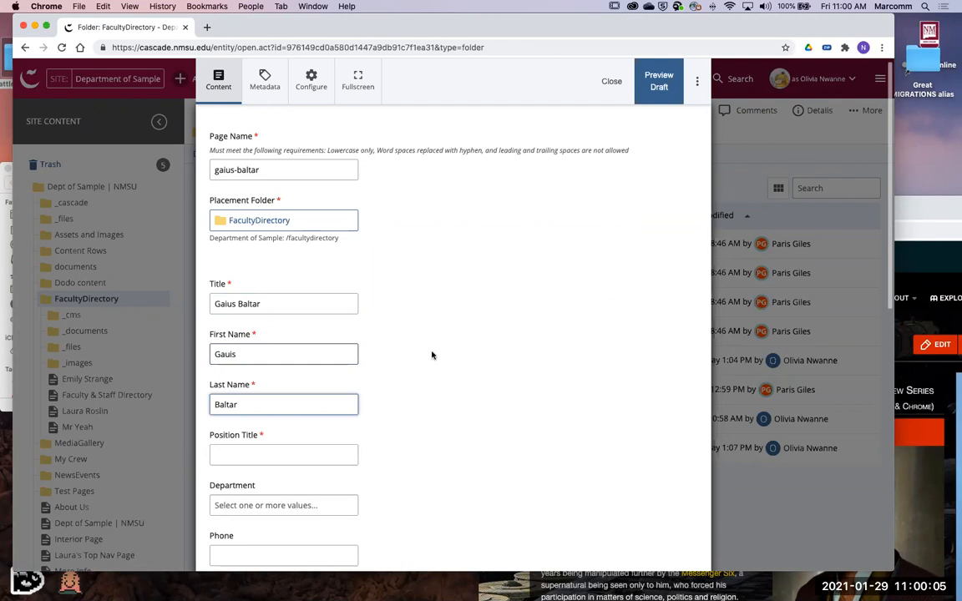
{"action": "scroll", "coordinate": [431, 367], "scroll_direction": "down", "scroll_amount": 3}
{"action": "left_click", "coordinate": [256, 358]}
{"action": "type", "text": "Scientist"}
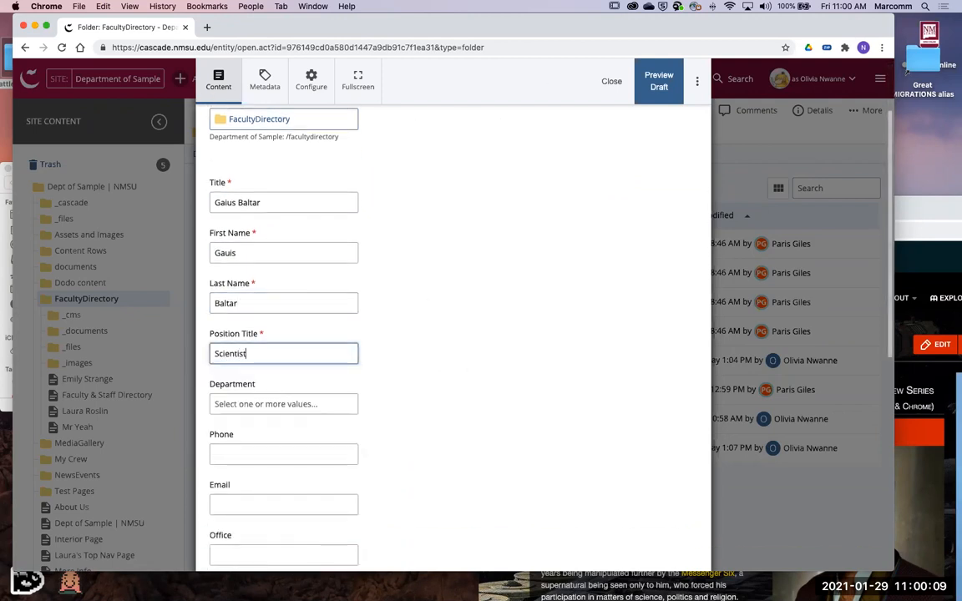
- Fill in the faculty member's phone number and e-mail address
{"action": "scroll", "coordinate": [443, 399], "scroll_direction": "down", "scroll_amount": 3}
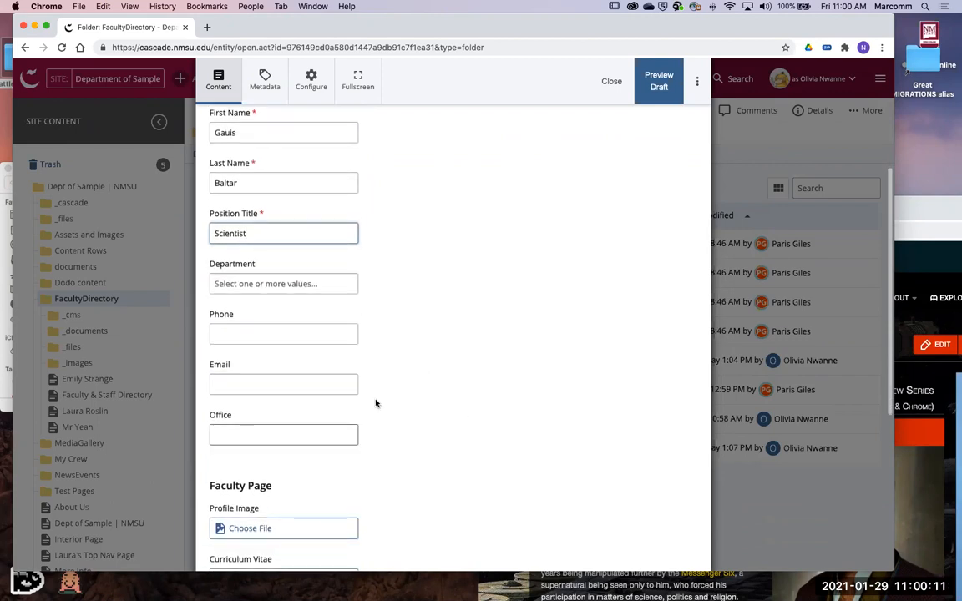
{"action": "scroll", "coordinate": [291, 353], "scroll_direction": "down", "scroll_amount": 1}
{"action": "left_click", "coordinate": [277, 318]}
{"action": "type", "text": "66612345678"}
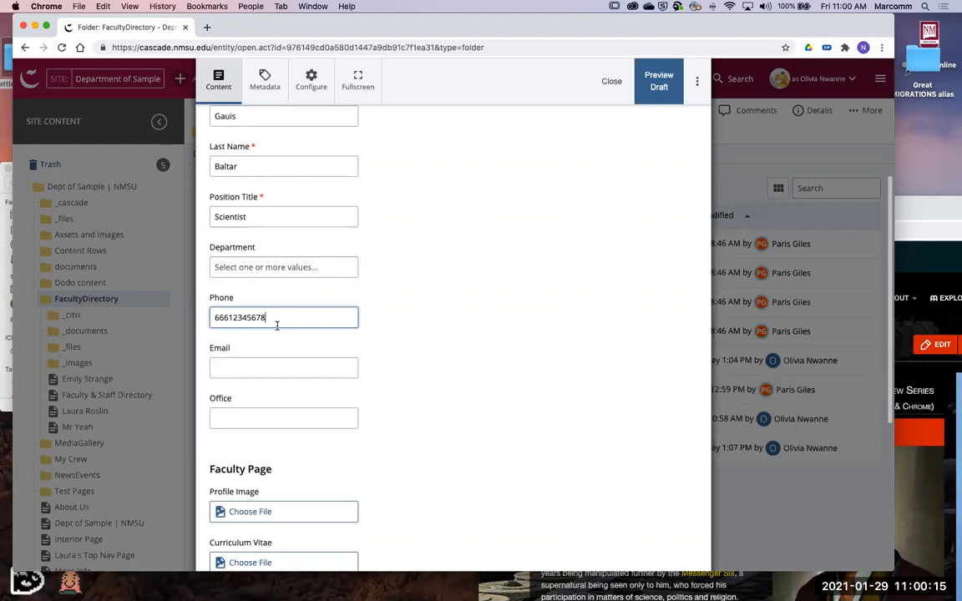
{"action": "left_click", "coordinate": [250, 367]}
{"action": "type", "text": "nomail@nomail.com"}
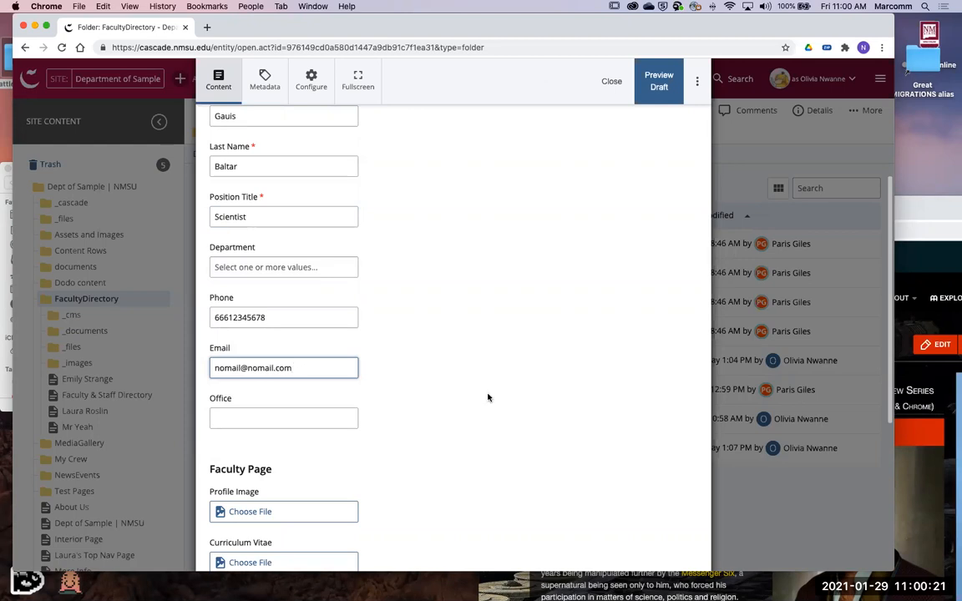
- Open the upload option for the Profile Image and select facultydirectory/_images as the placement folder
{"action": "scroll", "coordinate": [488, 398], "scroll_direction": "down", "scroll_amount": 5}
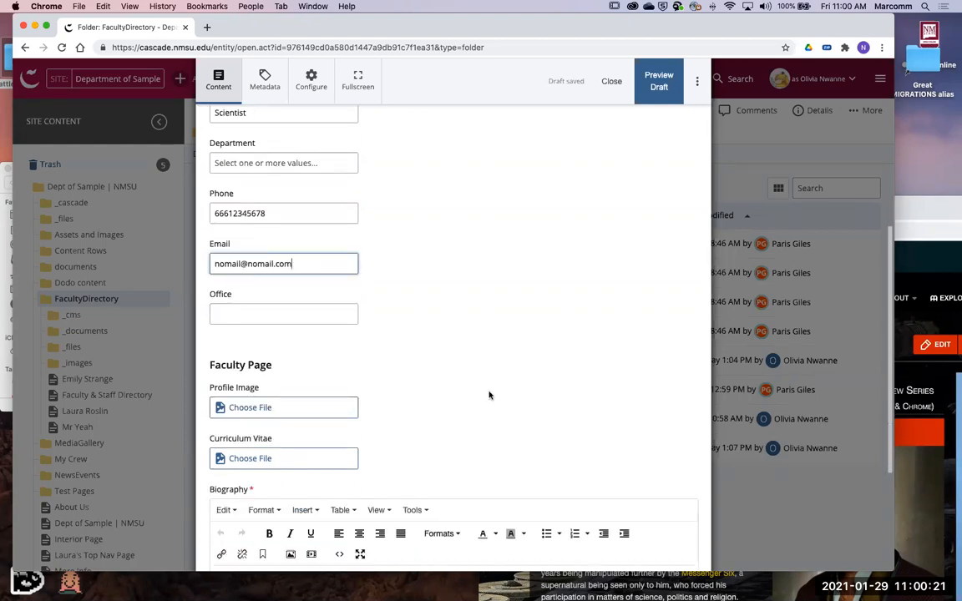
{"action": "scroll", "coordinate": [496, 377], "scroll_direction": "down", "scroll_amount": 2}
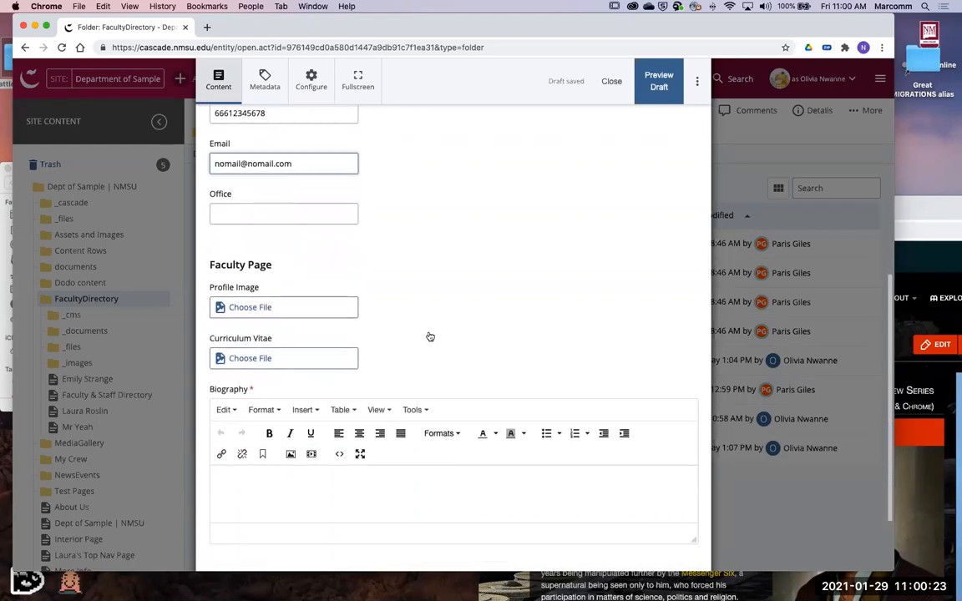
{"action": "left_click", "coordinate": [315, 319]}
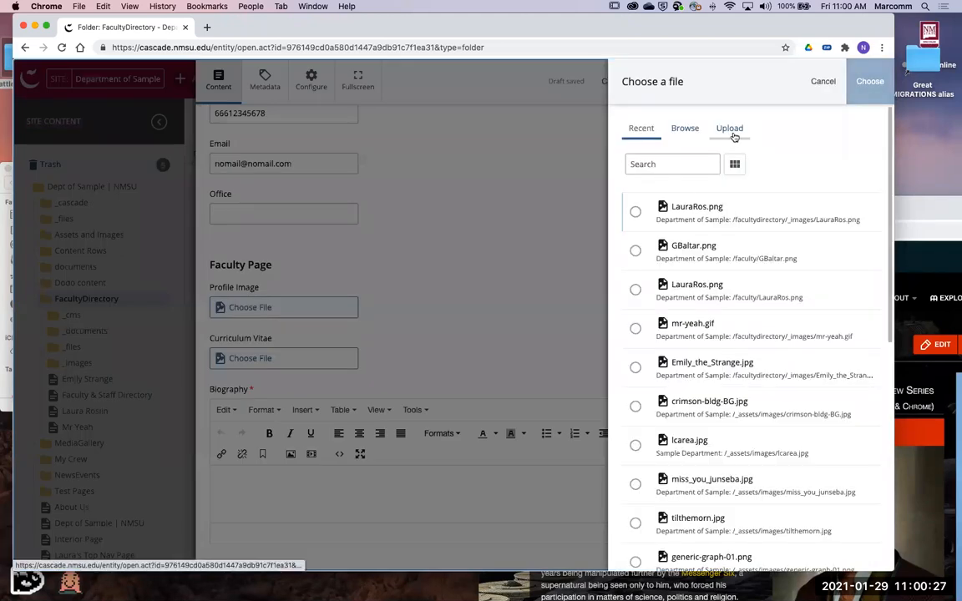
{"action": "left_click", "coordinate": [731, 130]}
{"action": "scroll", "coordinate": [814, 272], "scroll_direction": "down", "scroll_amount": 1}
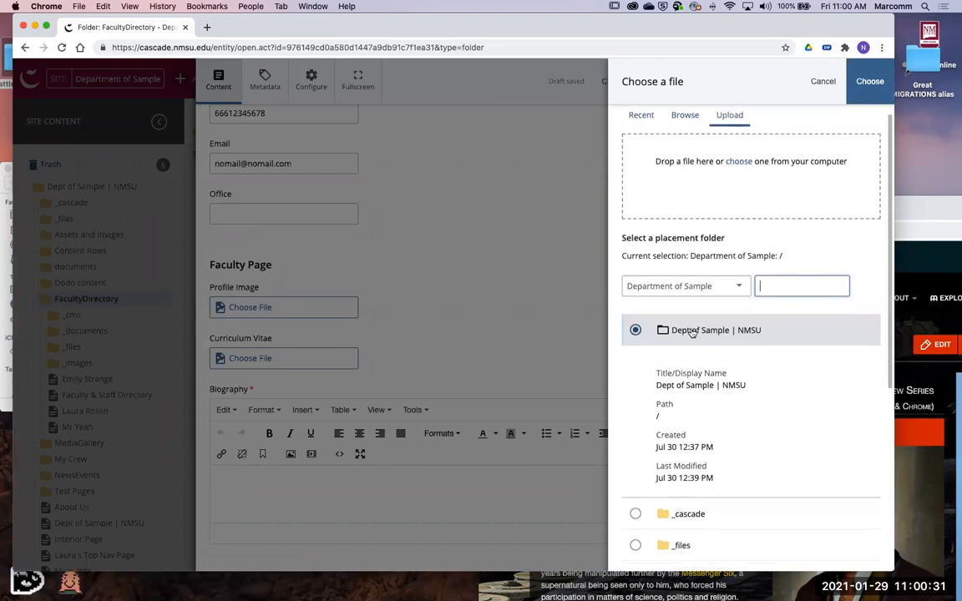
{"action": "scroll", "coordinate": [693, 332], "scroll_direction": "down", "scroll_amount": 2}
{"action": "scroll", "coordinate": [711, 328], "scroll_direction": "up", "scroll_amount": 2}
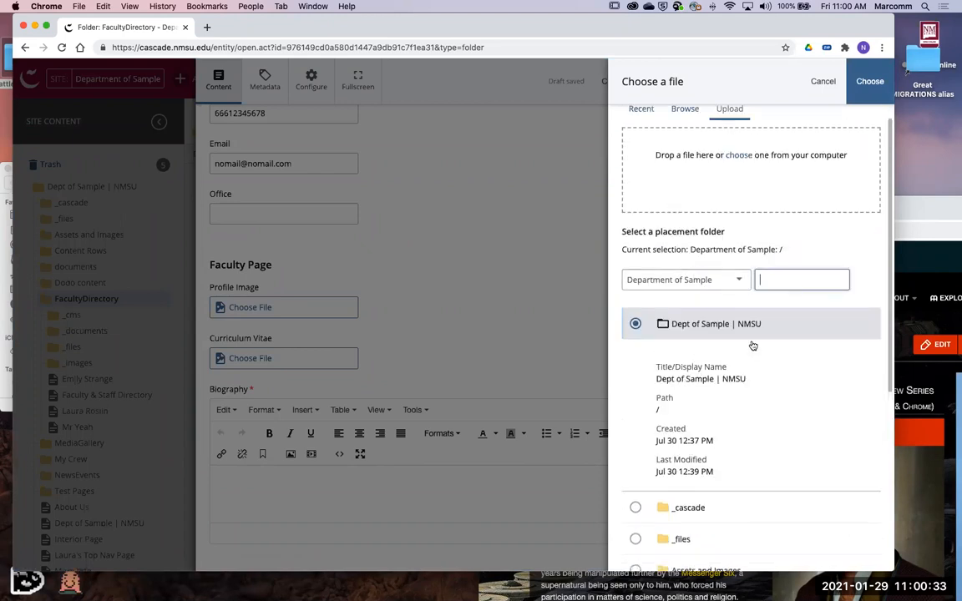
{"action": "scroll", "coordinate": [701, 354], "scroll_direction": "down", "scroll_amount": 5}
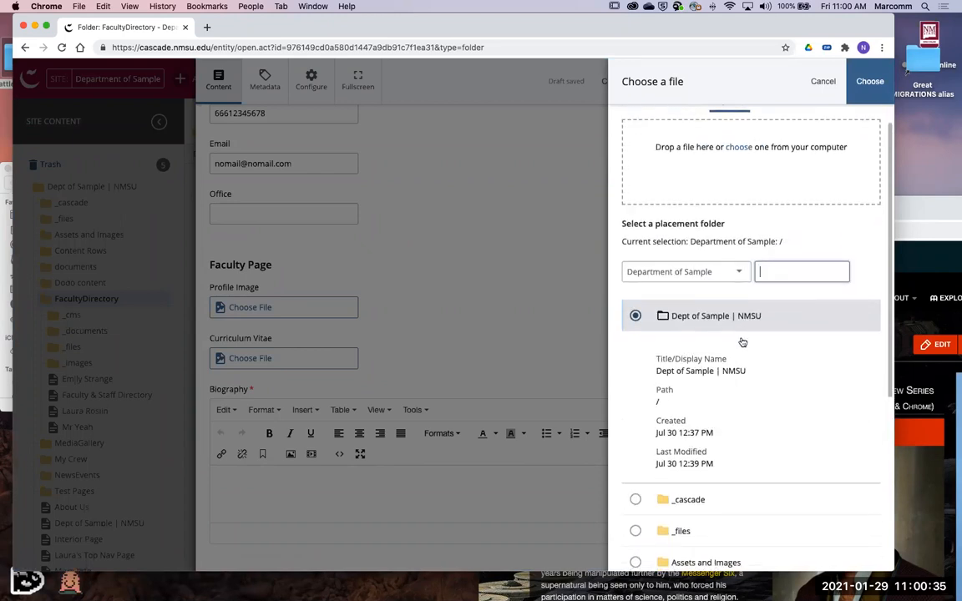
{"action": "scroll", "coordinate": [758, 397], "scroll_direction": "down", "scroll_amount": 2}
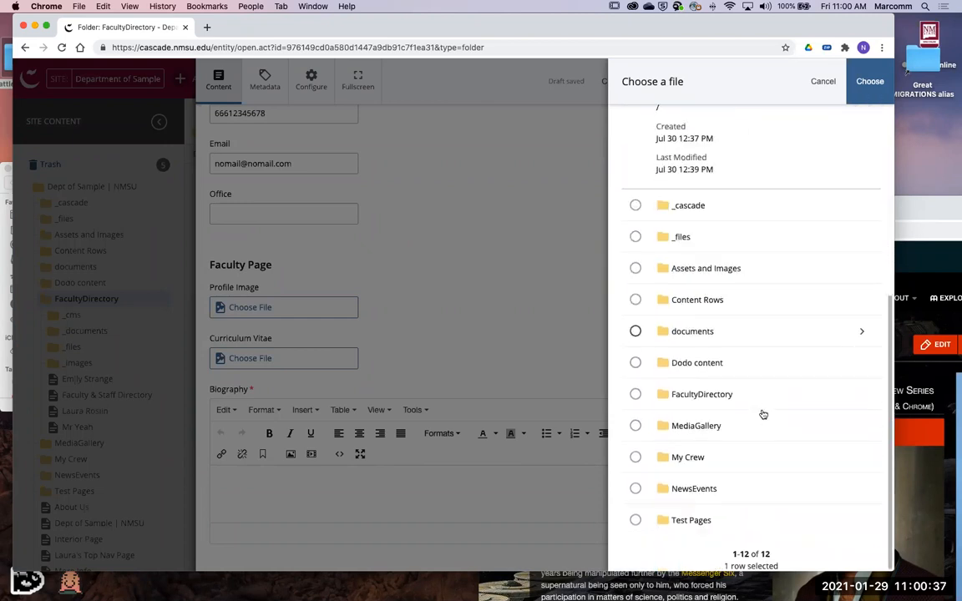
{"action": "left_click", "coordinate": [768, 397]}
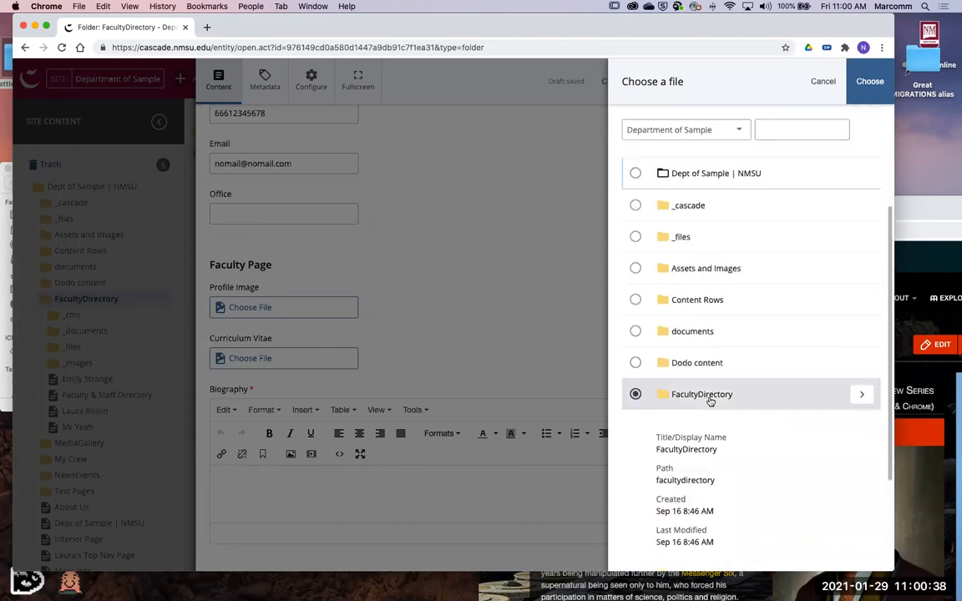
{"action": "left_click", "coordinate": [860, 396]}
{"action": "left_click", "coordinate": [666, 518]}
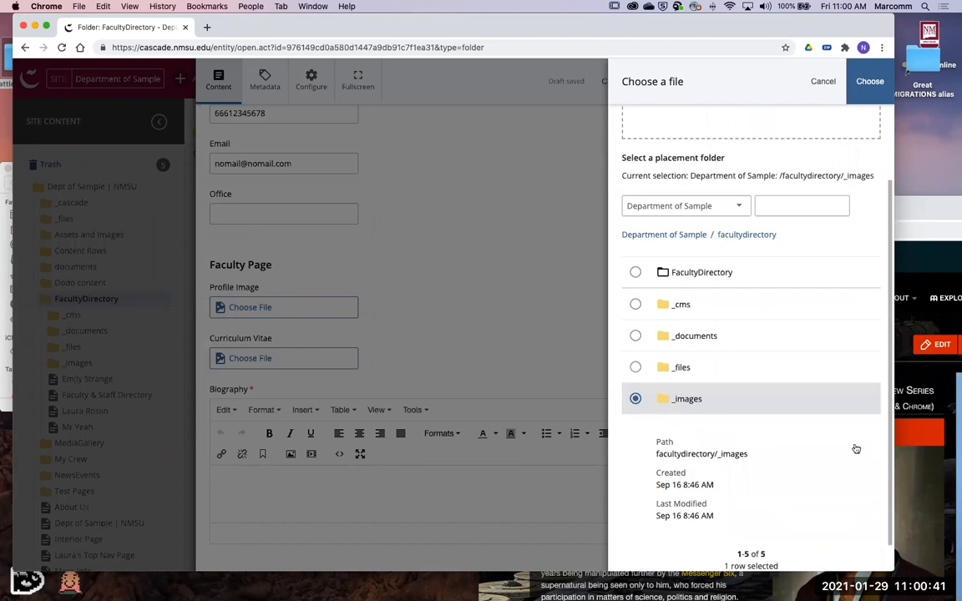
{"action": "left_click", "coordinate": [862, 399]}
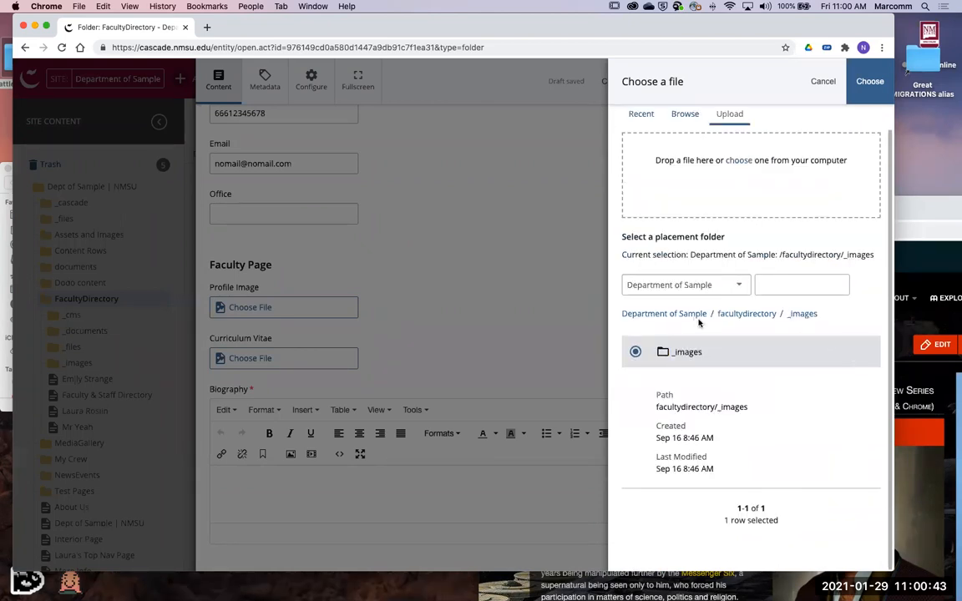
- Add GBaltar.png from the computer, upload it, and use it as the Profile Image
{"action": "scroll", "coordinate": [839, 350], "scroll_direction": "up", "scroll_amount": 1}
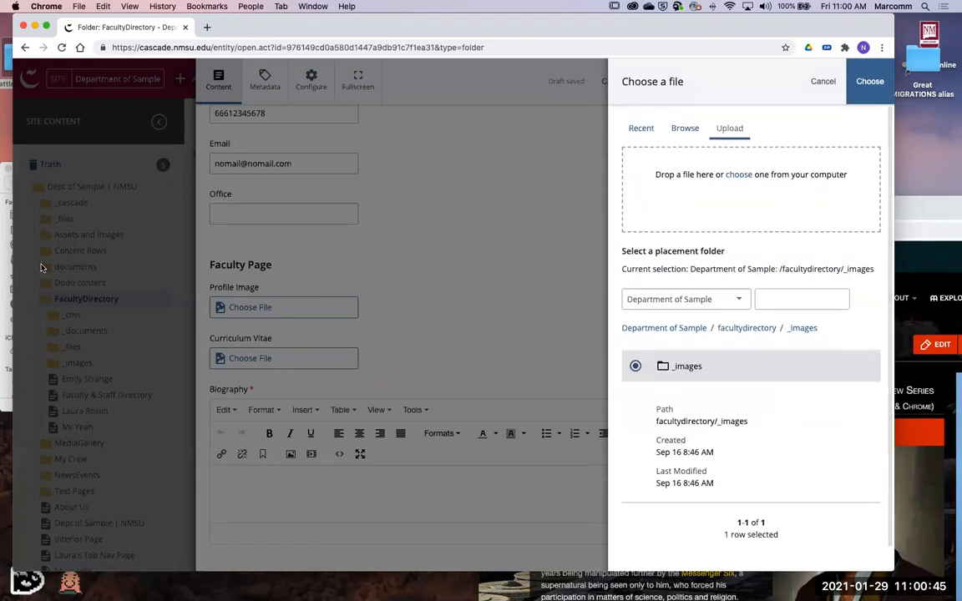
{"action": "left_click", "coordinate": [6, 405]}
{"action": "left_click_drag", "start_coordinate": [173, 219], "coordinate": [708, 215]}
{"action": "scroll", "coordinate": [772, 317], "scroll_direction": "down", "scroll_amount": 1}
{"action": "scroll", "coordinate": [782, 271], "scroll_direction": "up", "scroll_amount": 1}
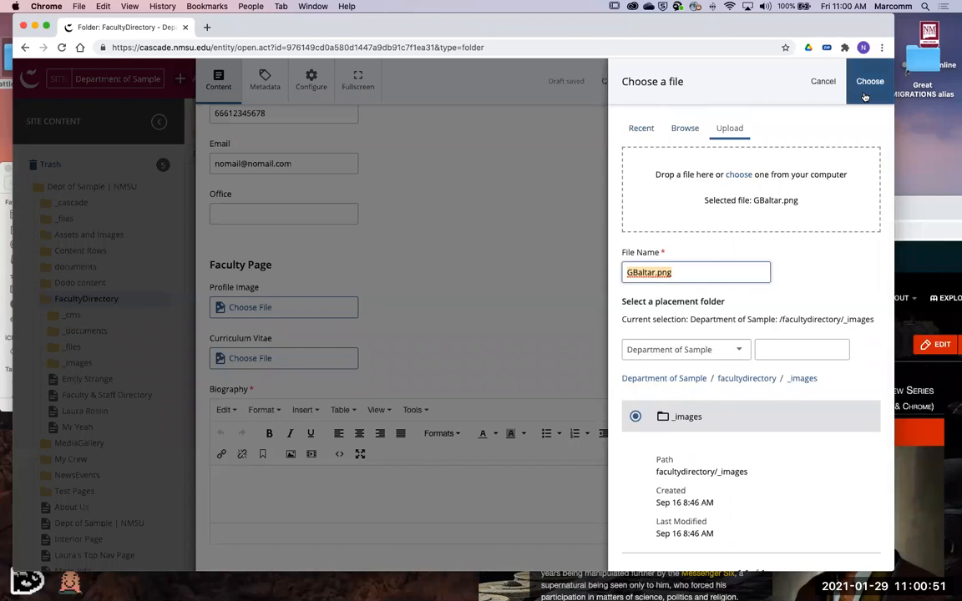
{"action": "left_click", "coordinate": [868, 84]}
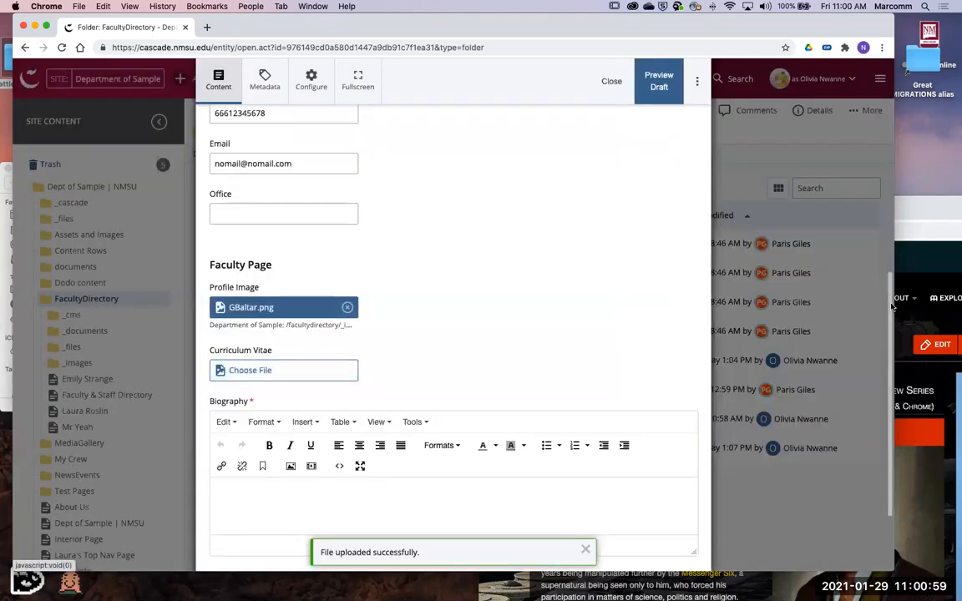
- Copy the introductory paragraph of the Gaius Baltar article in the wiki window
{"action": "left_click", "coordinate": [910, 213]}
{"action": "scroll", "coordinate": [744, 533], "scroll_direction": "down", "scroll_amount": 2}
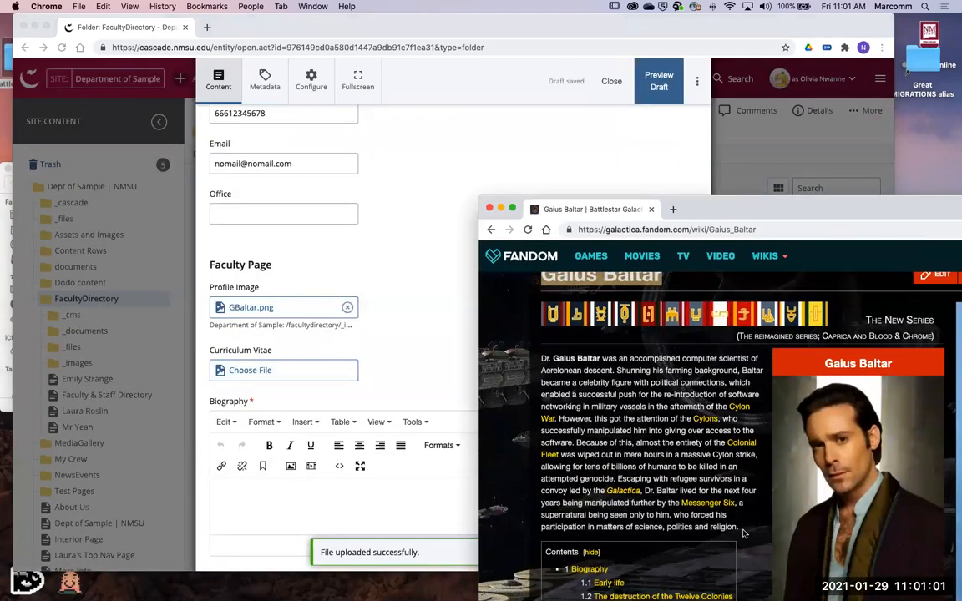
{"action": "left_click_drag", "start_coordinate": [740, 527], "coordinate": [541, 359]}
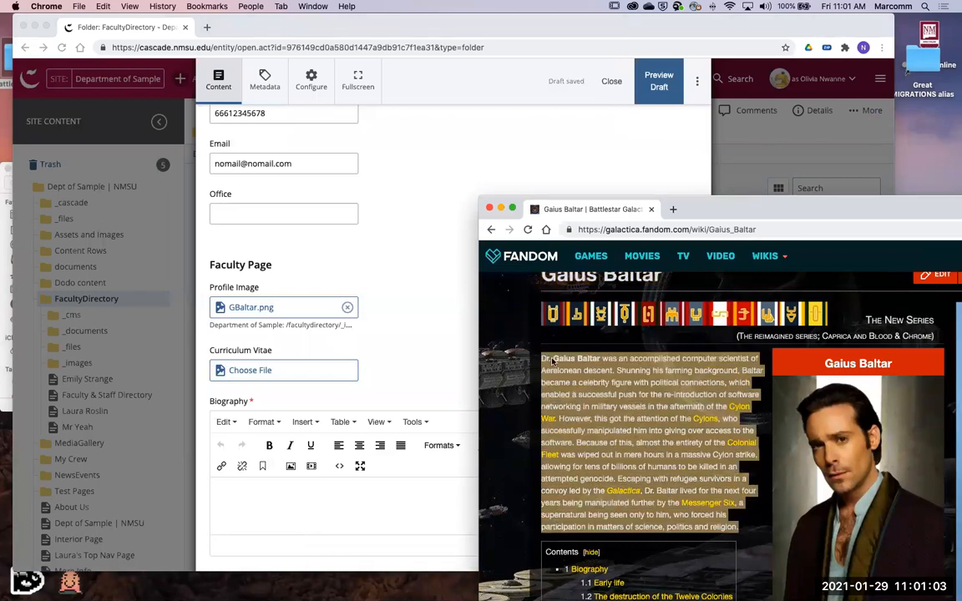
{"action": "right_click", "coordinate": [569, 381]}
{"action": "left_click", "coordinate": [570, 382]}
- Paste the copied paragraph into the Biography editor of the faculty page
{"action": "left_click", "coordinate": [395, 380]}
{"action": "scroll", "coordinate": [382, 386], "scroll_direction": "down", "scroll_amount": 3}
{"action": "left_click", "coordinate": [365, 389]}
{"action": "right_click", "coordinate": [365, 388]}
{"action": "mouse_move", "coordinate": [409, 473]}
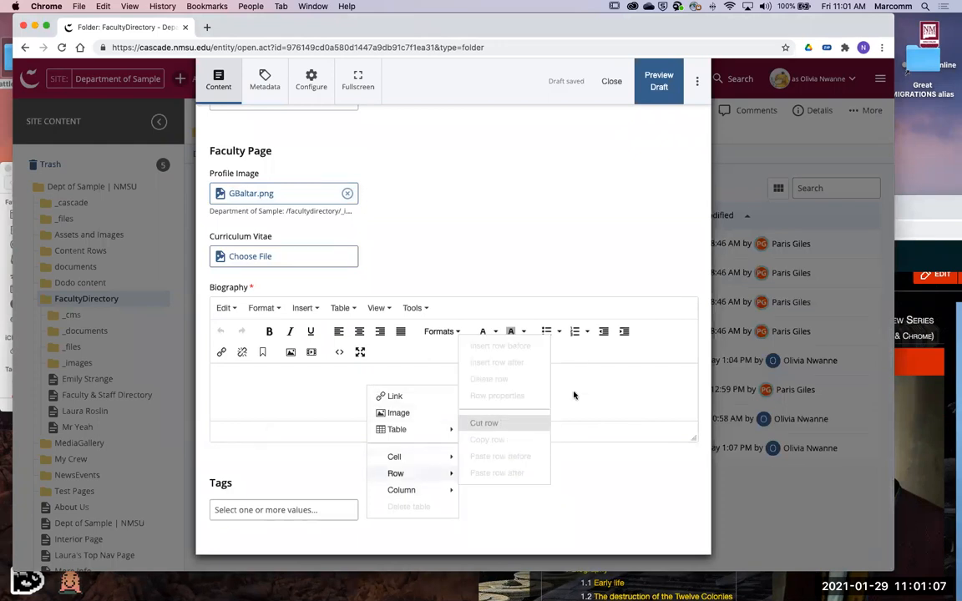
{"action": "left_click", "coordinate": [573, 395]}
{"action": "key", "text": "super+v"}
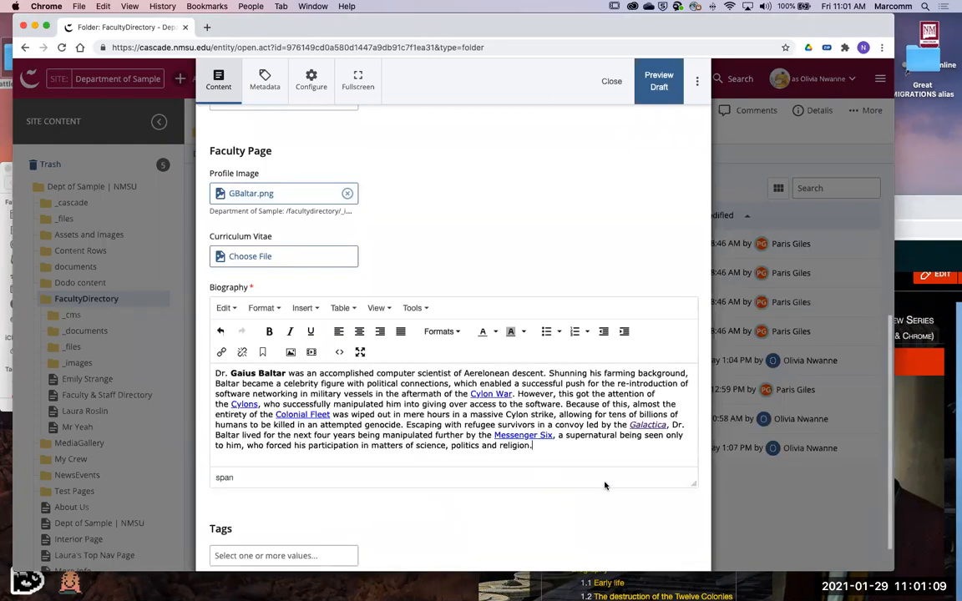
- Add the tags testing and lab to the Gaius Baltar faculty page
{"action": "scroll", "coordinate": [605, 485], "scroll_direction": "down", "scroll_amount": 1}
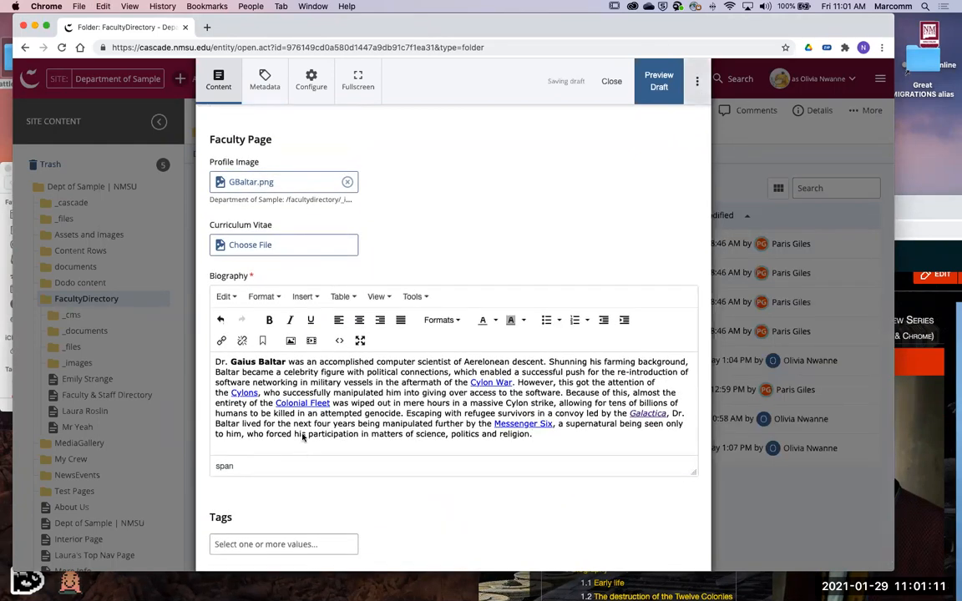
{"action": "scroll", "coordinate": [290, 513], "scroll_direction": "down", "scroll_amount": 1}
{"action": "left_click", "coordinate": [290, 511]}
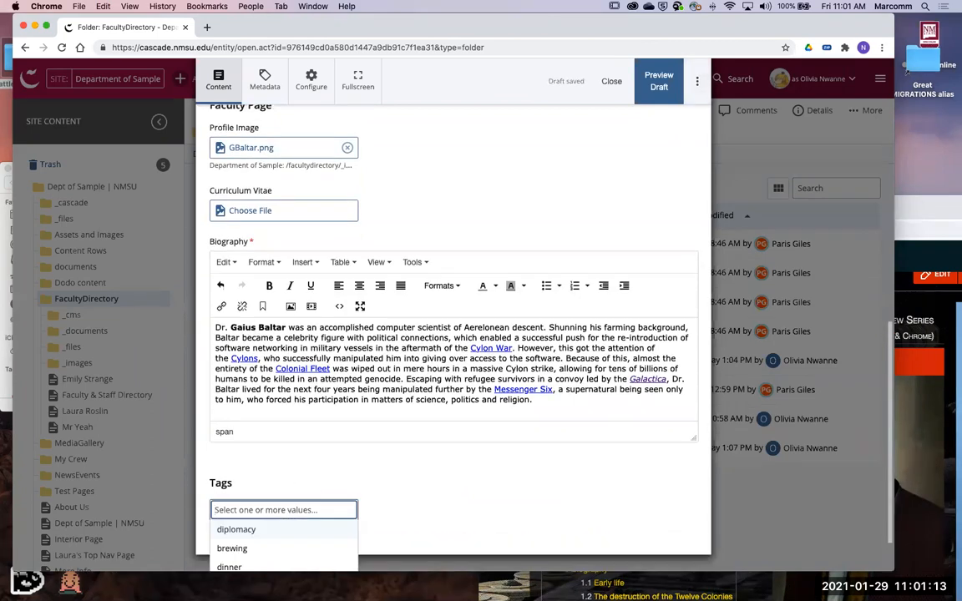
{"action": "type", "text": "testing"}
{"action": "key", "text": "Return"}
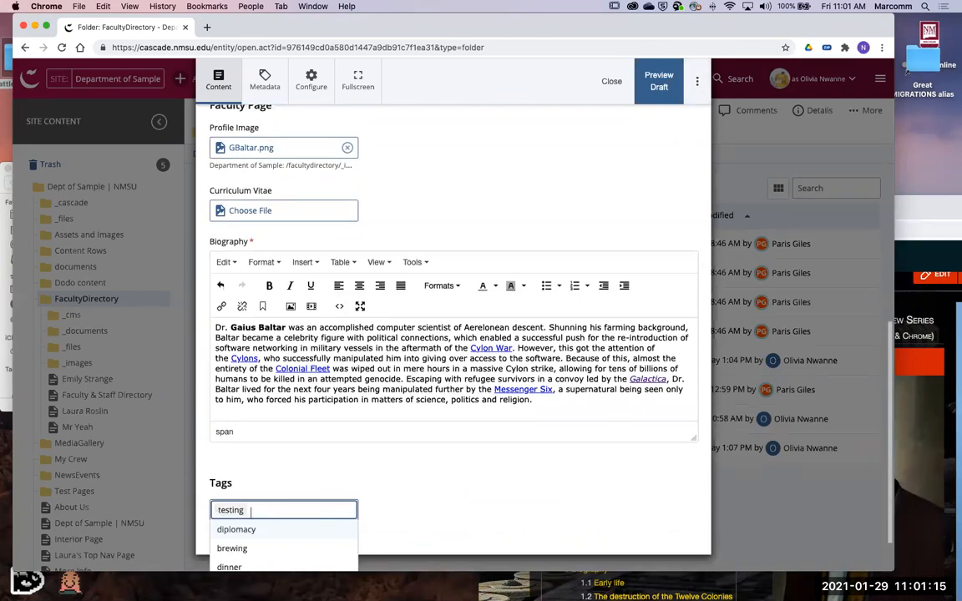
{"action": "type", "text": "lab"}
{"action": "key", "text": "Return"}
{"action": "key", "text": "BackSpace"}
{"action": "type", "text": "lab"}
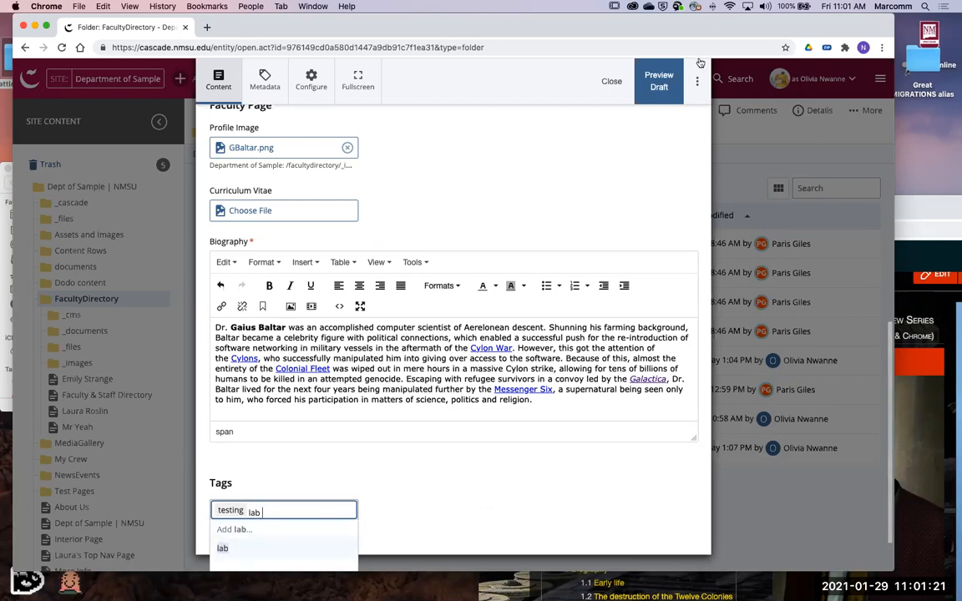
- Submit the Gaius Baltar faculty page and review its rendered image, biography and contact details
{"action": "left_click", "coordinate": [695, 84]}
{"action": "left_click", "coordinate": [549, 231]}
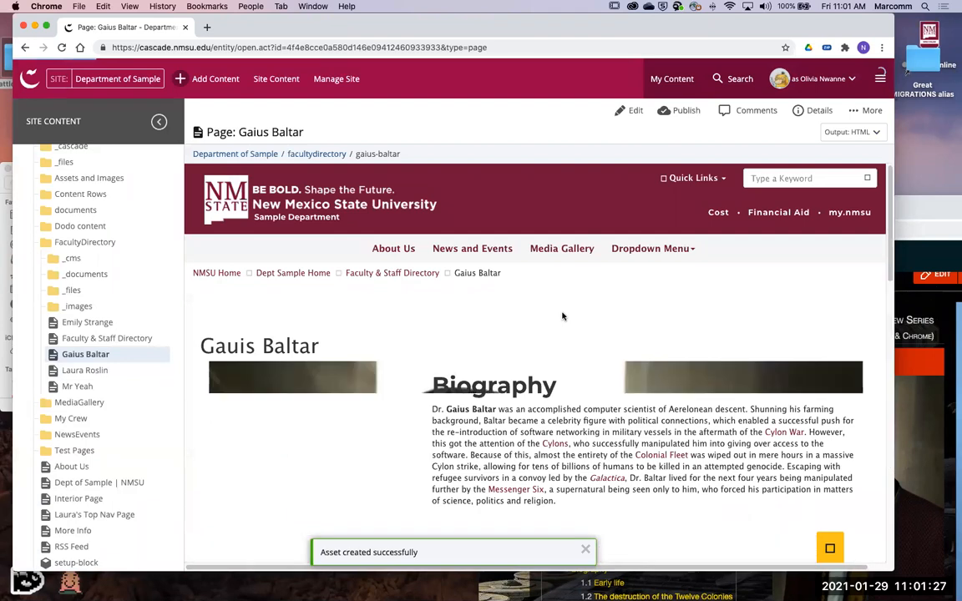
{"action": "scroll", "coordinate": [563, 322], "scroll_direction": "down", "scroll_amount": 5}
{"action": "scroll", "coordinate": [564, 329], "scroll_direction": "down", "scroll_amount": 3}
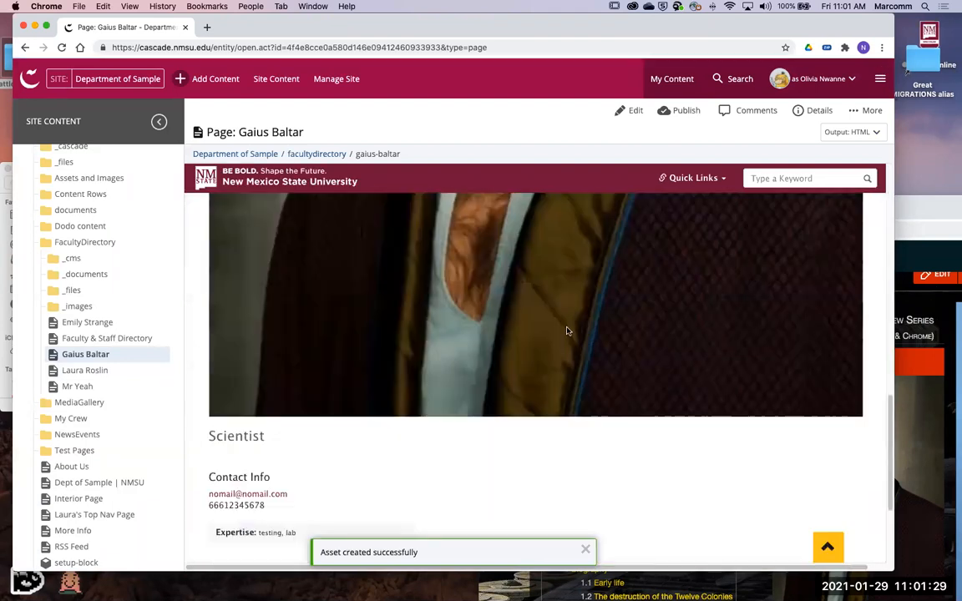
{"action": "scroll", "coordinate": [568, 332], "scroll_direction": "up", "scroll_amount": 8}
{"action": "scroll", "coordinate": [339, 271], "scroll_direction": "up", "scroll_amount": 3}
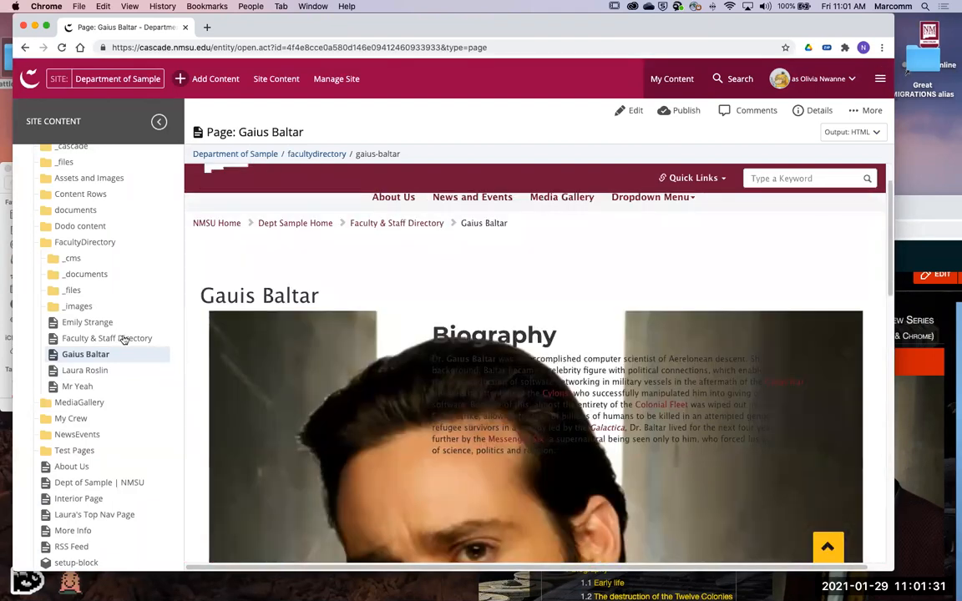
- Resize GBaltar.png in the facultydirectory/_images folder to a width of 300 with locked proportions, and submit the edited image
{"action": "left_click", "coordinate": [163, 309]}
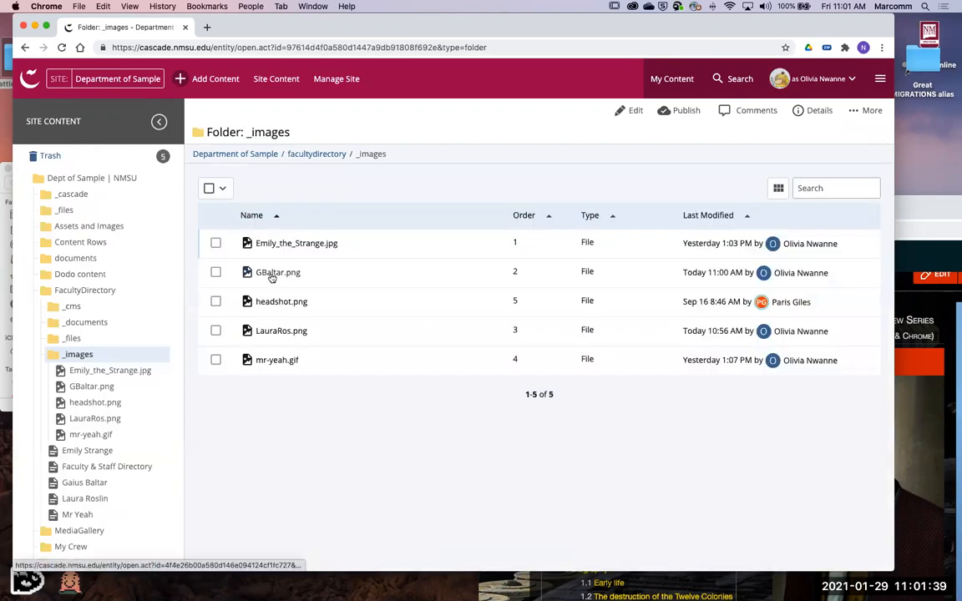
{"action": "left_click", "coordinate": [276, 272]}
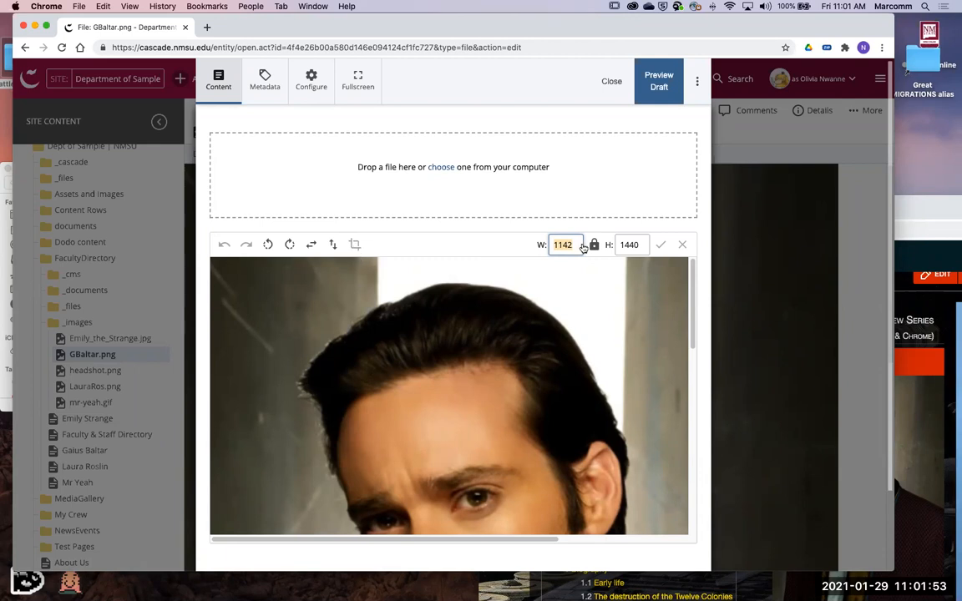
{"action": "type", "text": "300"}
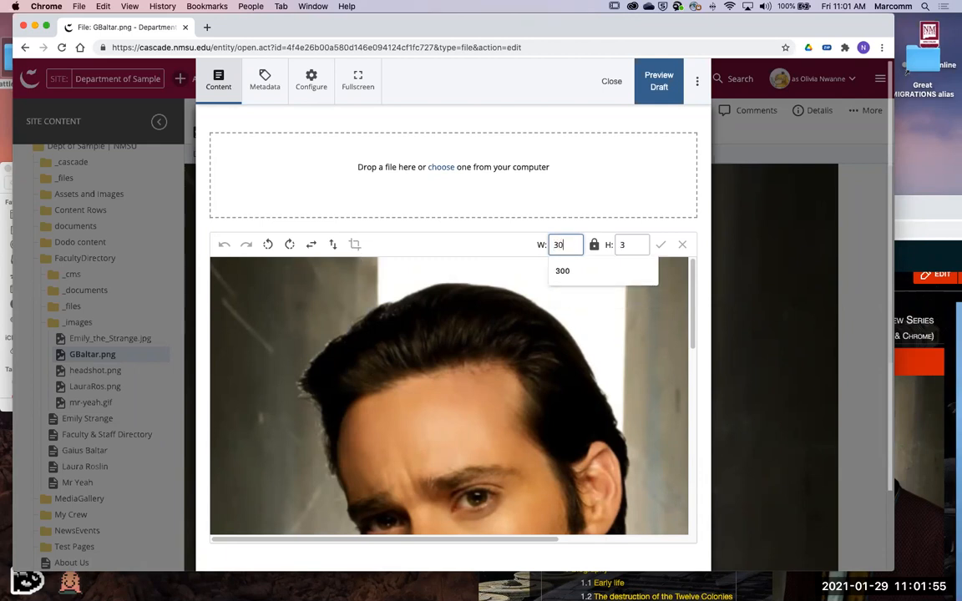
{"action": "left_click", "coordinate": [659, 246]}
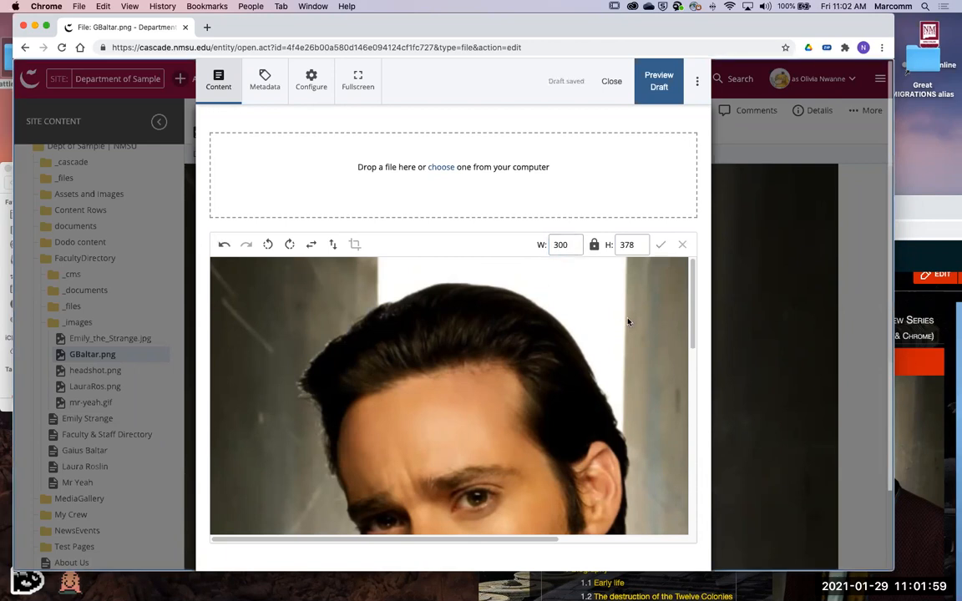
{"action": "left_click", "coordinate": [697, 81]}
{"action": "left_click", "coordinate": [501, 231]}
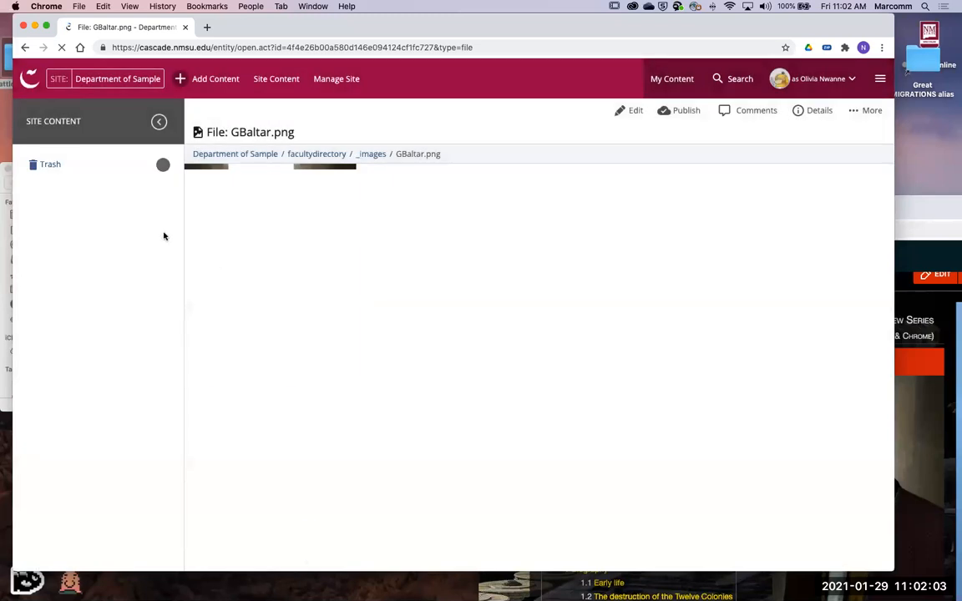
- Open the Gaius Baltar page and check how the resized profile image fits beside the biography
{"action": "left_click", "coordinate": [98, 451]}
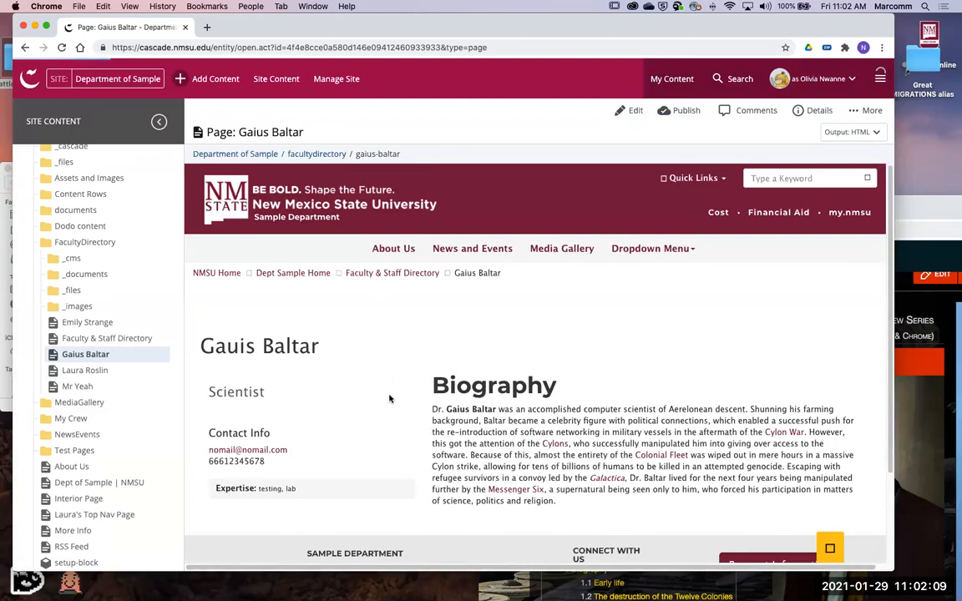
{"action": "scroll", "coordinate": [556, 378], "scroll_direction": "down", "scroll_amount": 3}
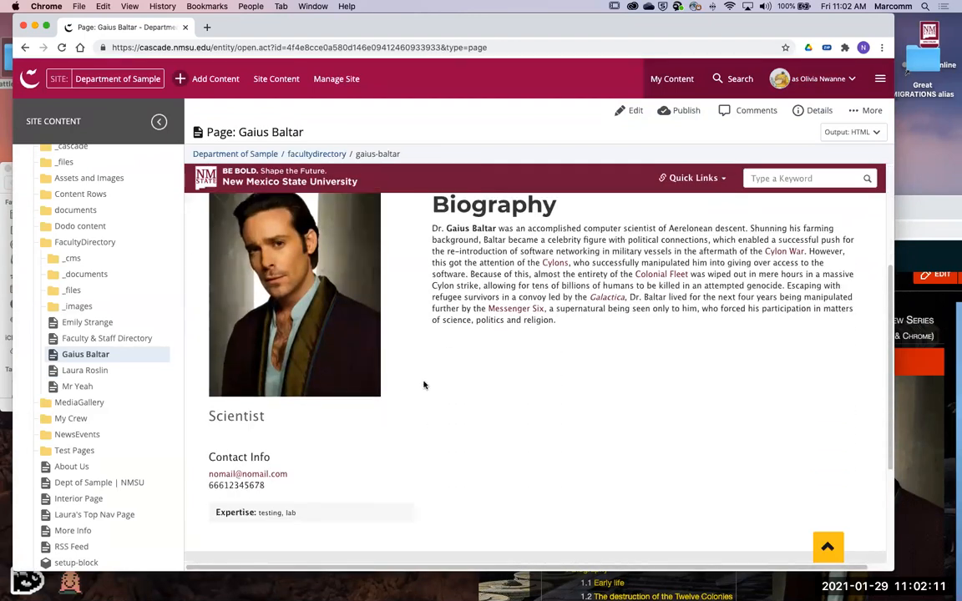
{"action": "scroll", "coordinate": [357, 416], "scroll_direction": "up", "scroll_amount": 8}
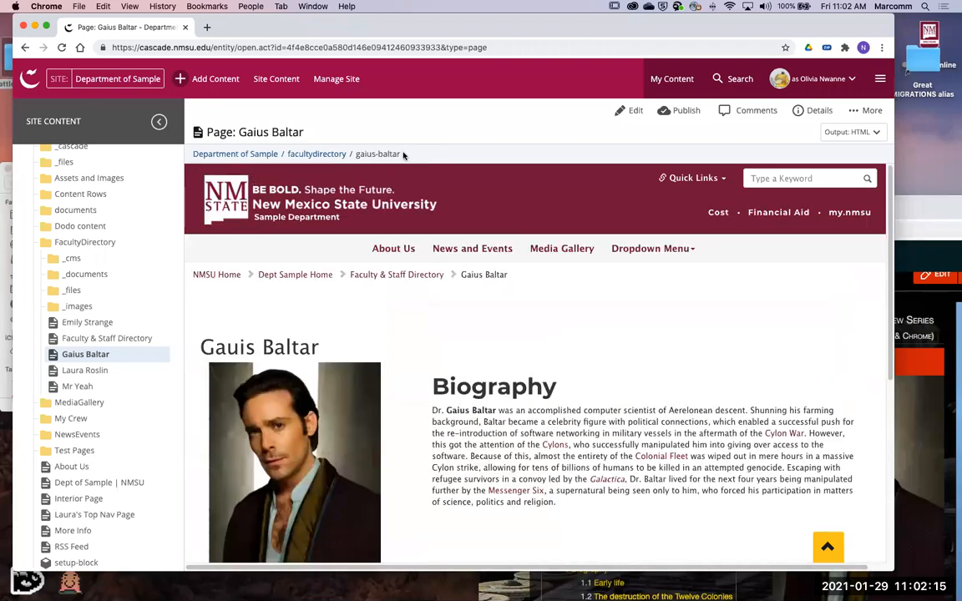
- Open the Faculty & Staff Directory page and examine the faculty cards, including the expertise line on the Gauis Baltar card
{"action": "left_click", "coordinate": [149, 342]}
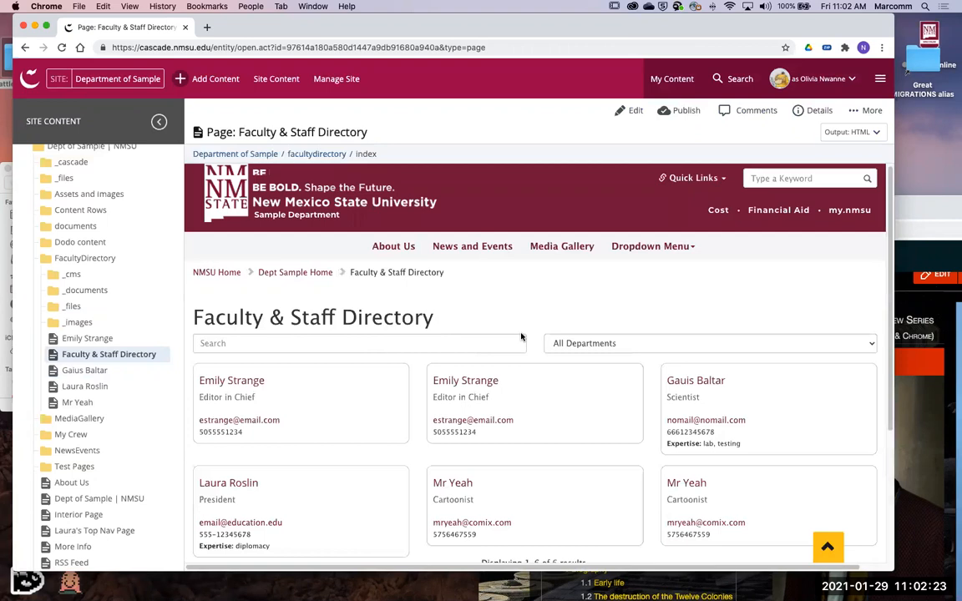
{"action": "scroll", "coordinate": [521, 337], "scroll_direction": "down", "scroll_amount": 2}
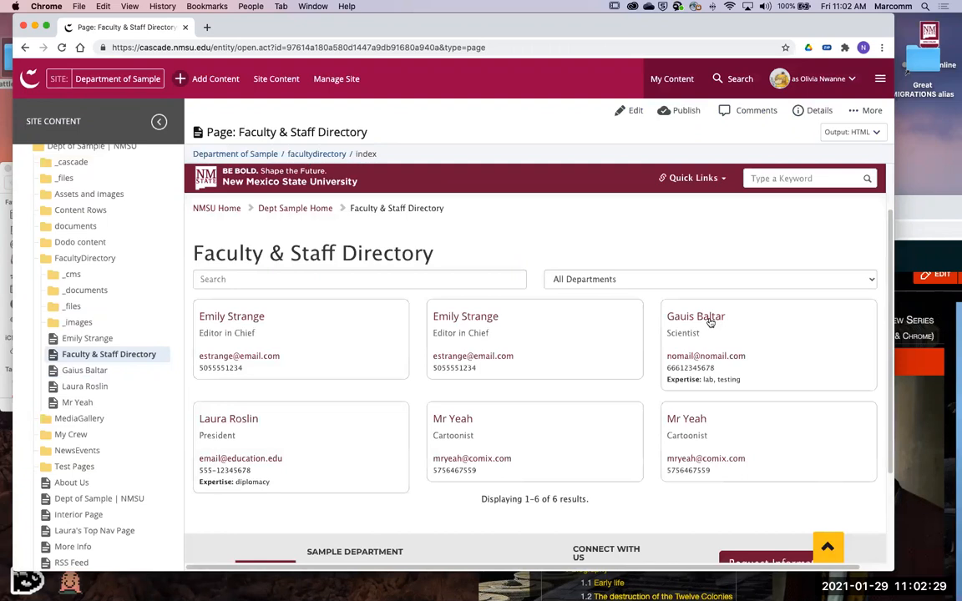
{"action": "scroll", "coordinate": [693, 359], "scroll_direction": "up", "scroll_amount": 1}
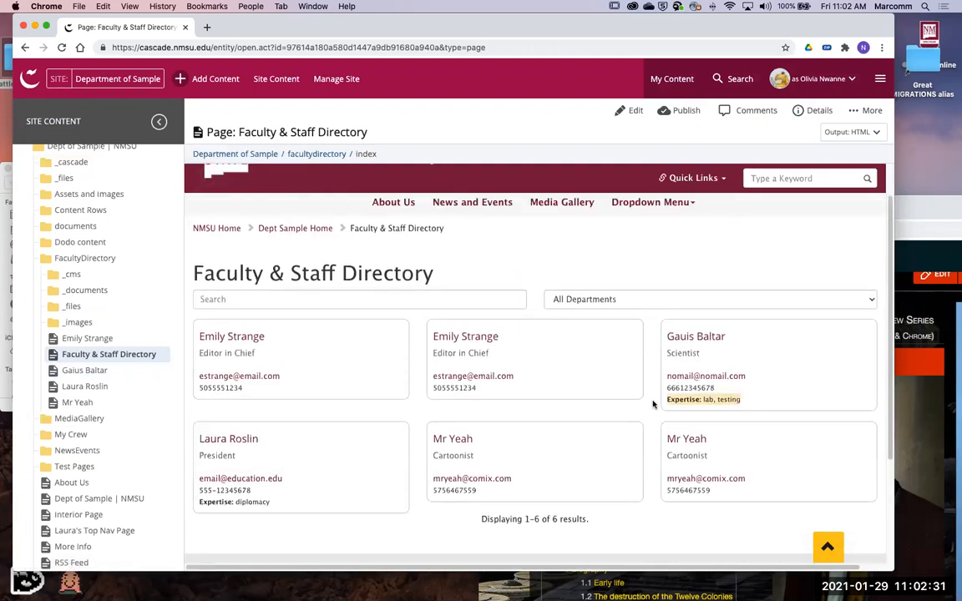
{"action": "scroll", "coordinate": [807, 398], "scroll_direction": "down", "scroll_amount": 3}
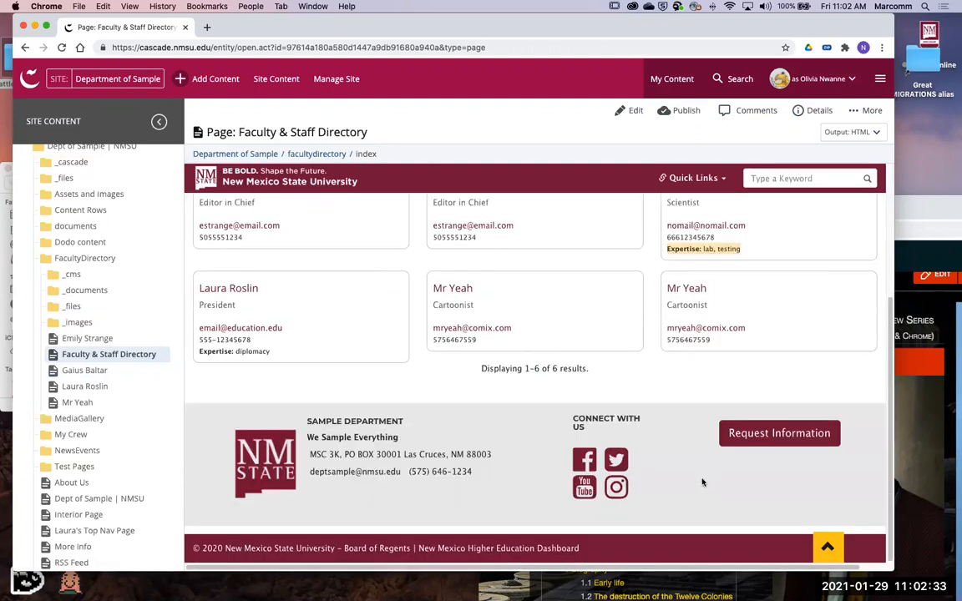
{"action": "scroll", "coordinate": [741, 400], "scroll_direction": "up", "scroll_amount": 5}
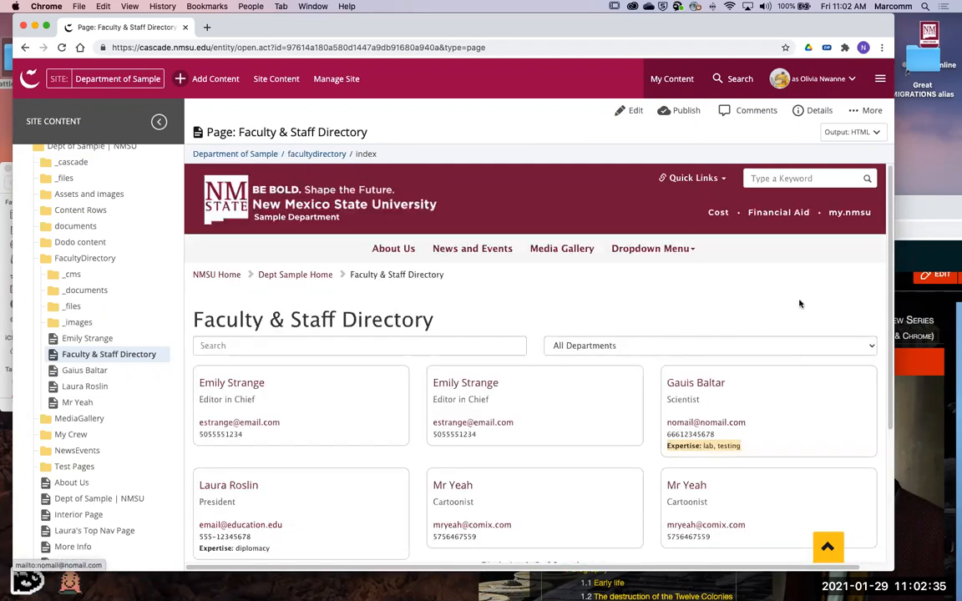
{"action": "scroll", "coordinate": [249, 304], "scroll_direction": "down", "scroll_amount": 1}
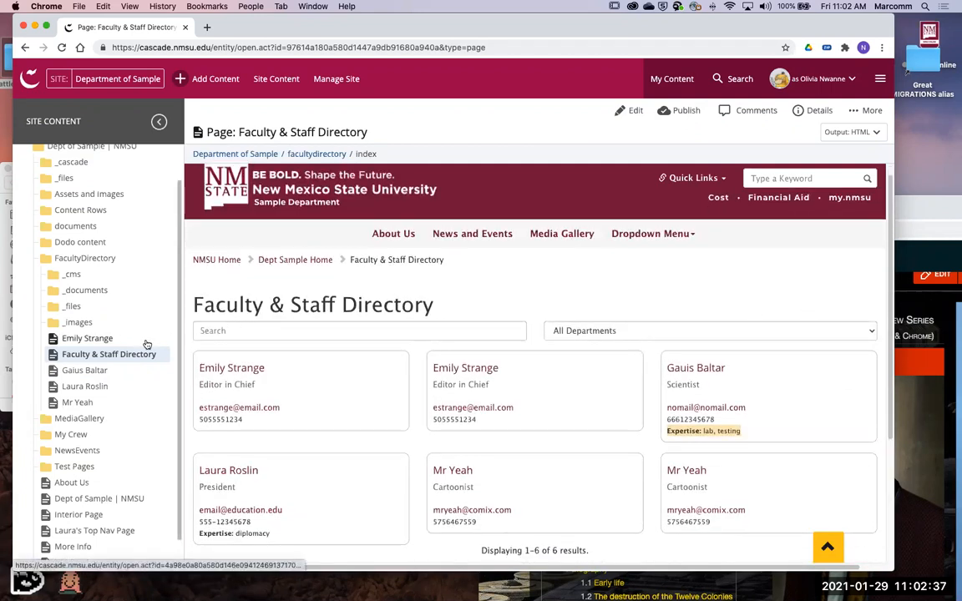
{"action": "scroll", "coordinate": [334, 349], "scroll_direction": "down", "scroll_amount": 1}
{"action": "scroll", "coordinate": [334, 349], "scroll_direction": "down", "scroll_amount": 2}
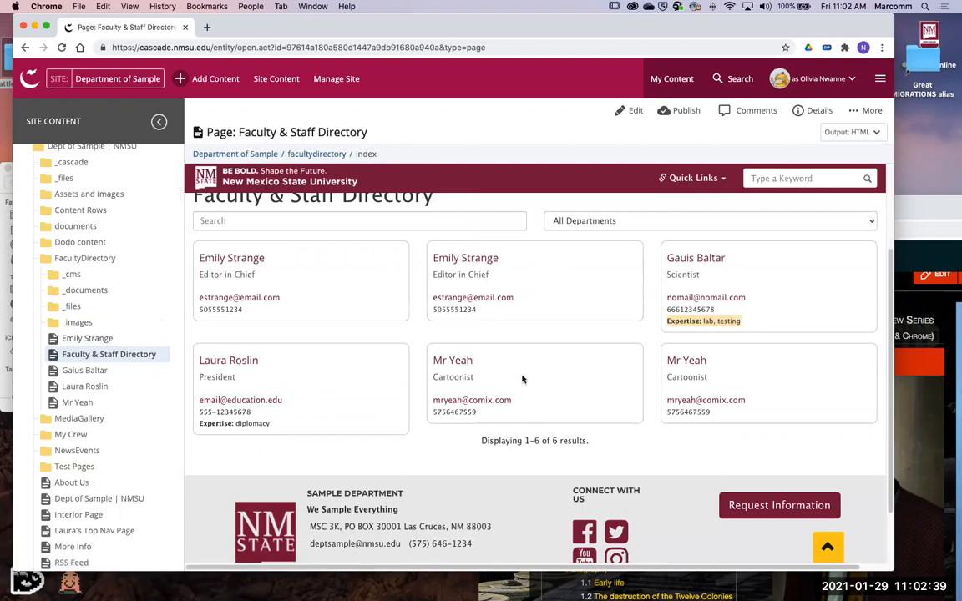
{"action": "scroll", "coordinate": [524, 379], "scroll_direction": "up", "scroll_amount": 1}
{"action": "scroll", "coordinate": [534, 334], "scroll_direction": "up", "scroll_amount": 2}
{"action": "scroll", "coordinate": [548, 328], "scroll_direction": "down", "scroll_amount": 1}
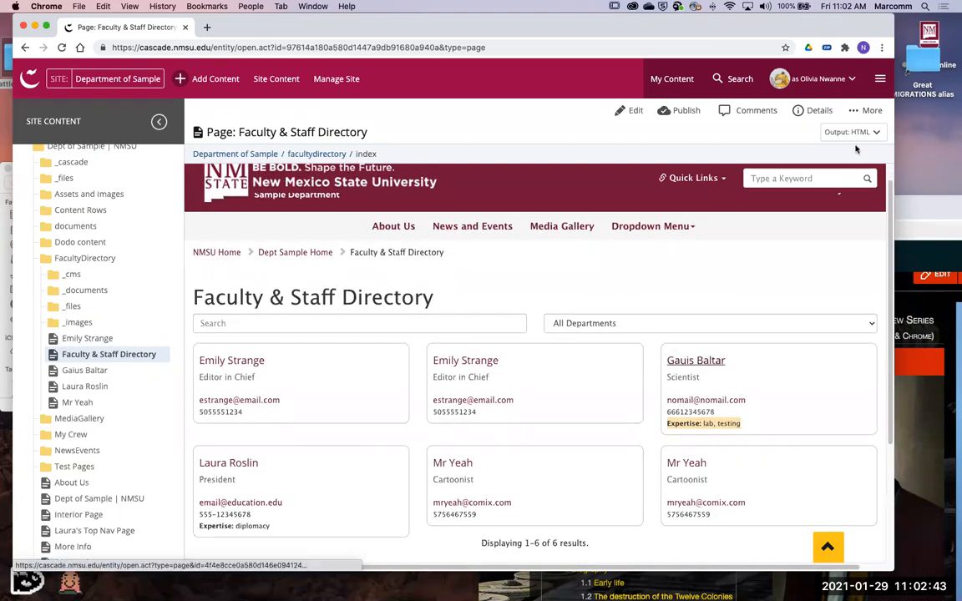
- Open the Faculty & Staff Directory page in Full Screen Preview and look over the faculty cards
{"action": "left_click", "coordinate": [873, 109]}
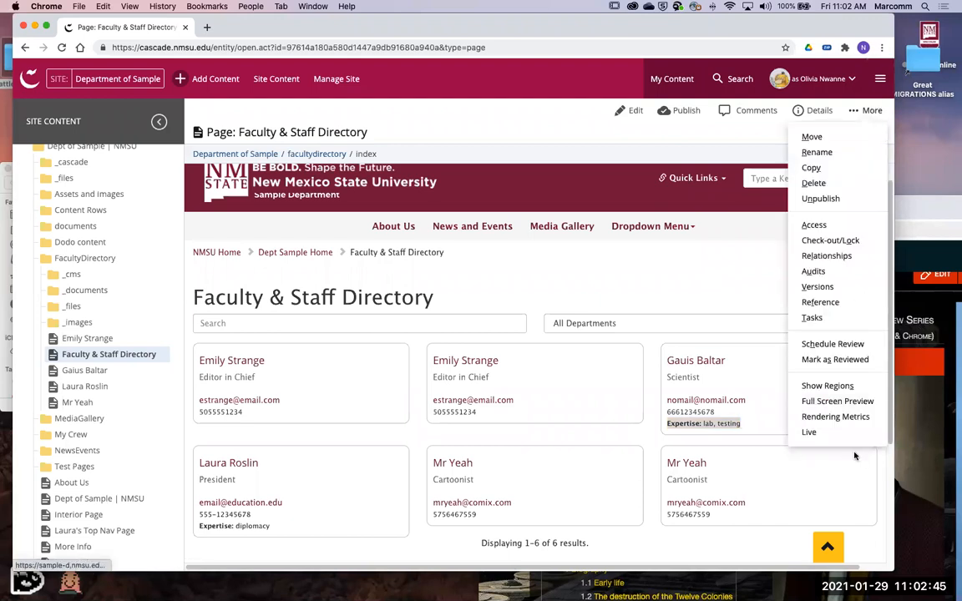
{"action": "left_click", "coordinate": [837, 403]}
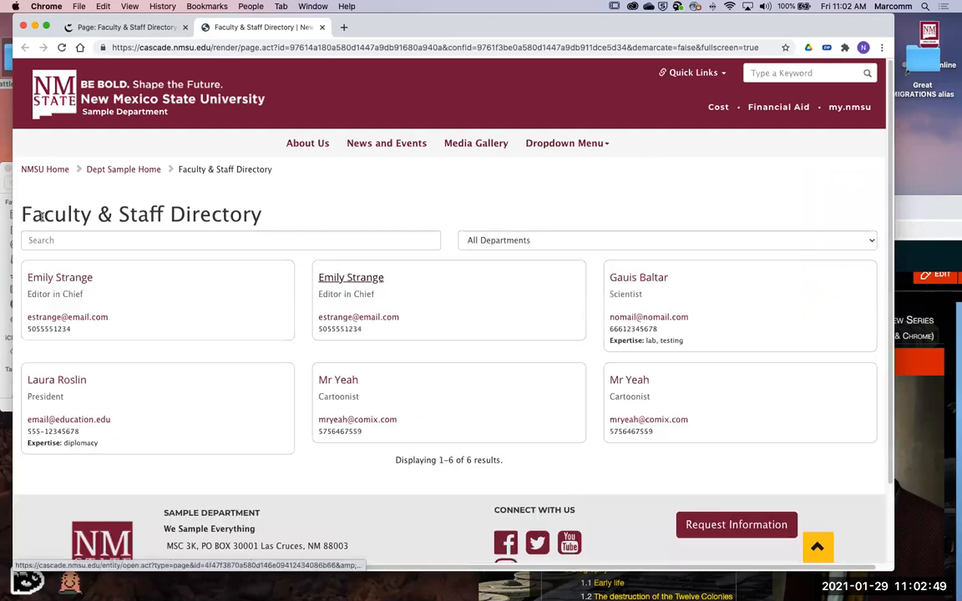
{"action": "scroll", "coordinate": [275, 195], "scroll_direction": "down", "scroll_amount": 5}
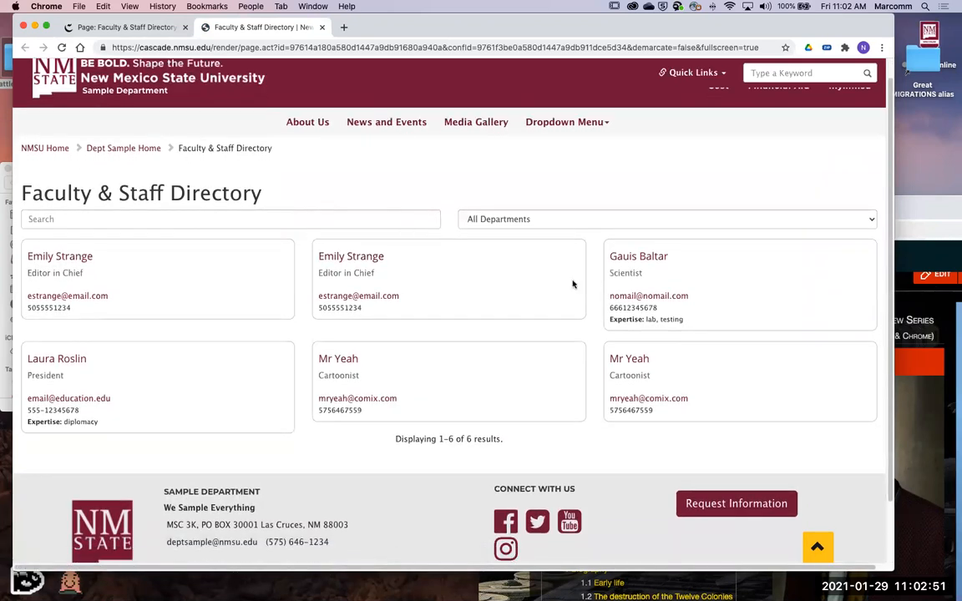
{"action": "scroll", "coordinate": [627, 275], "scroll_direction": "up", "scroll_amount": 5}
- Open the Gauis Baltar entry from the directory preview, review the linked faculty page, and return to the preview
{"action": "left_click", "coordinate": [628, 283]}
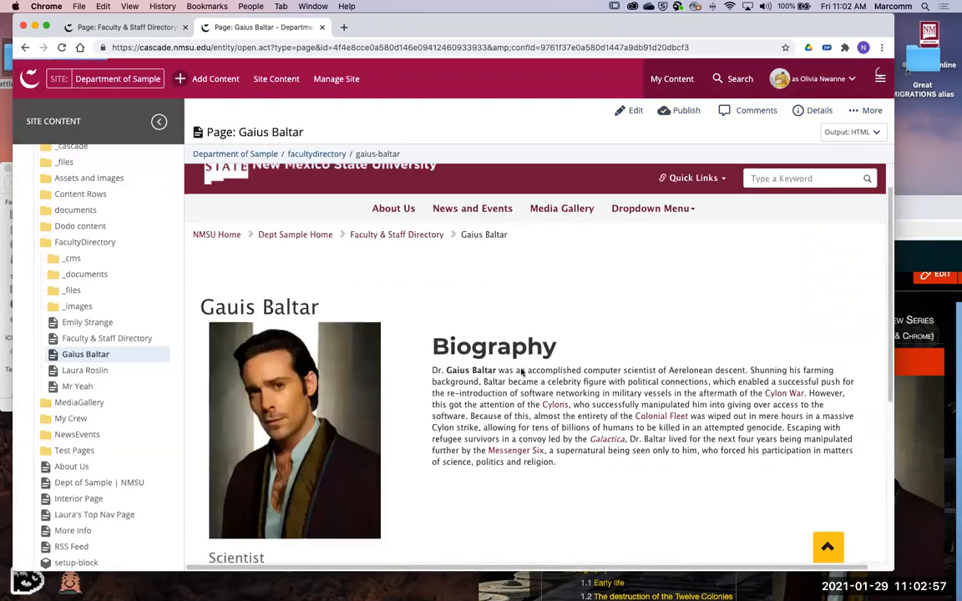
{"action": "scroll", "coordinate": [523, 373], "scroll_direction": "down", "scroll_amount": 4}
{"action": "scroll", "coordinate": [524, 373], "scroll_direction": "up", "scroll_amount": 2}
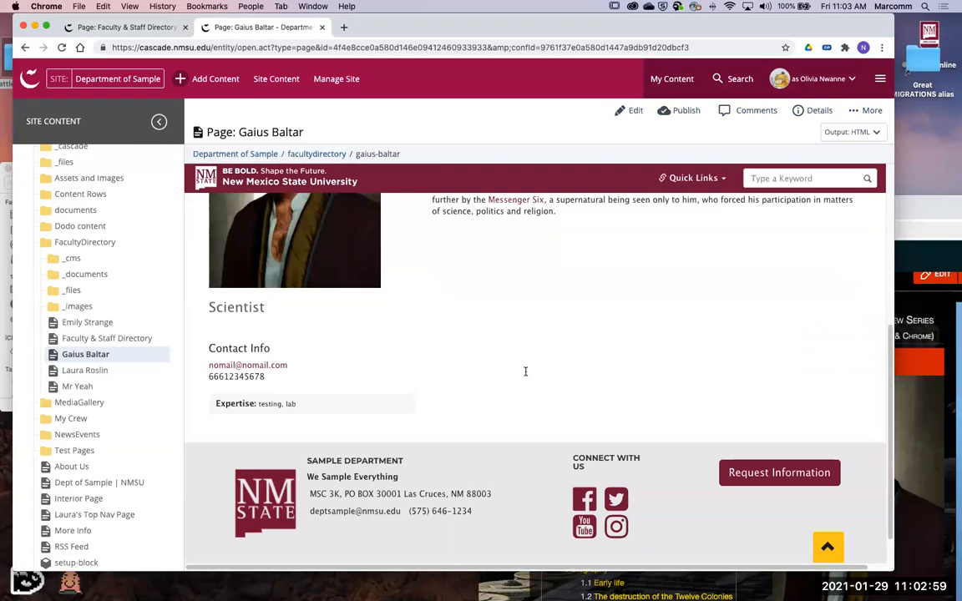
{"action": "scroll", "coordinate": [530, 377], "scroll_direction": "up", "scroll_amount": 3}
{"action": "scroll", "coordinate": [401, 405], "scroll_direction": "down", "scroll_amount": 3}
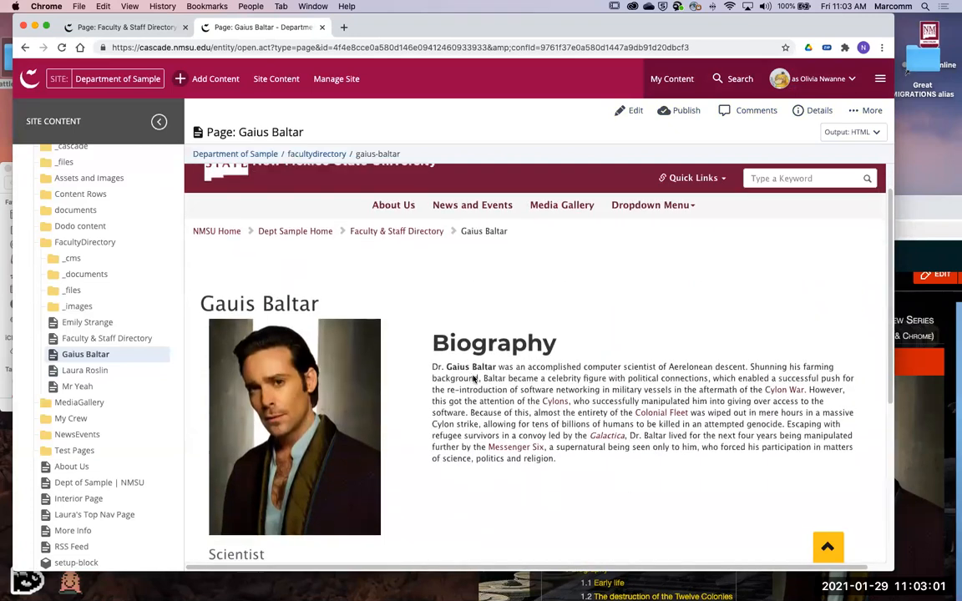
{"action": "left_click", "coordinate": [25, 48]}
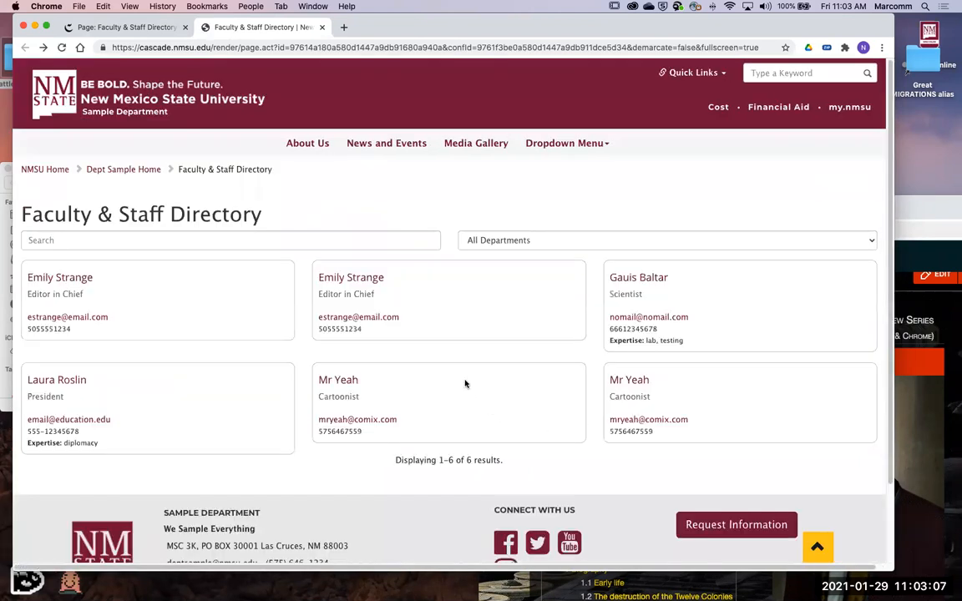
- Edit the Faculty & Staff Directory page in Cascade, setting the title to Galactica Crew and replacing the page content with My Crew
{"action": "left_click", "coordinate": [129, 27]}
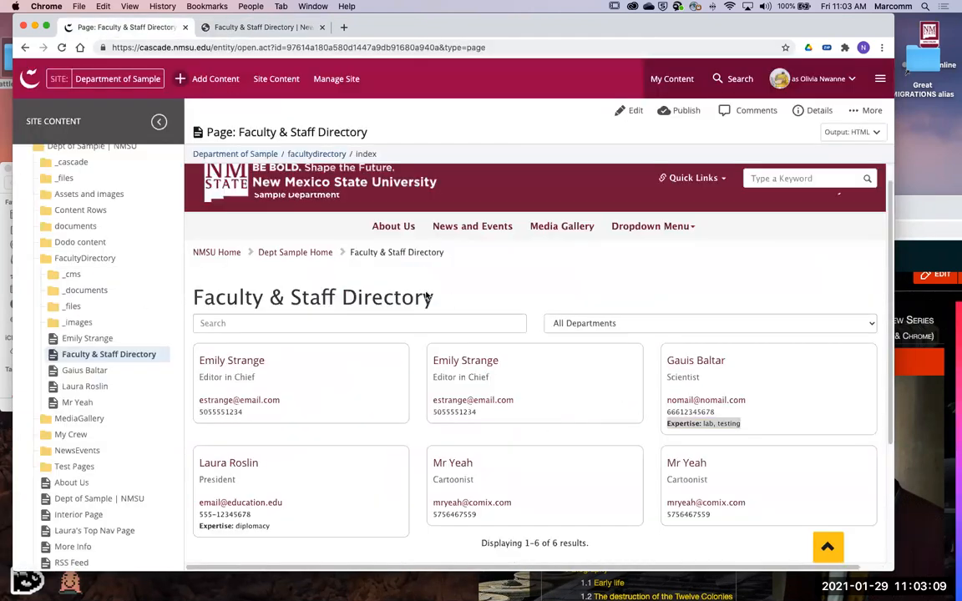
{"action": "left_click", "coordinate": [630, 111]}
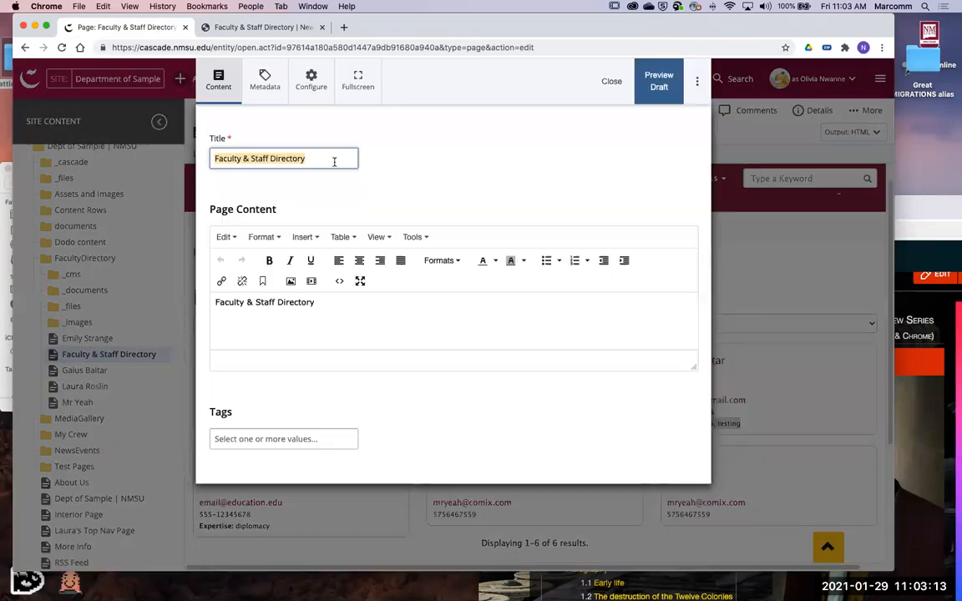
{"action": "type", "text": "Gal"}
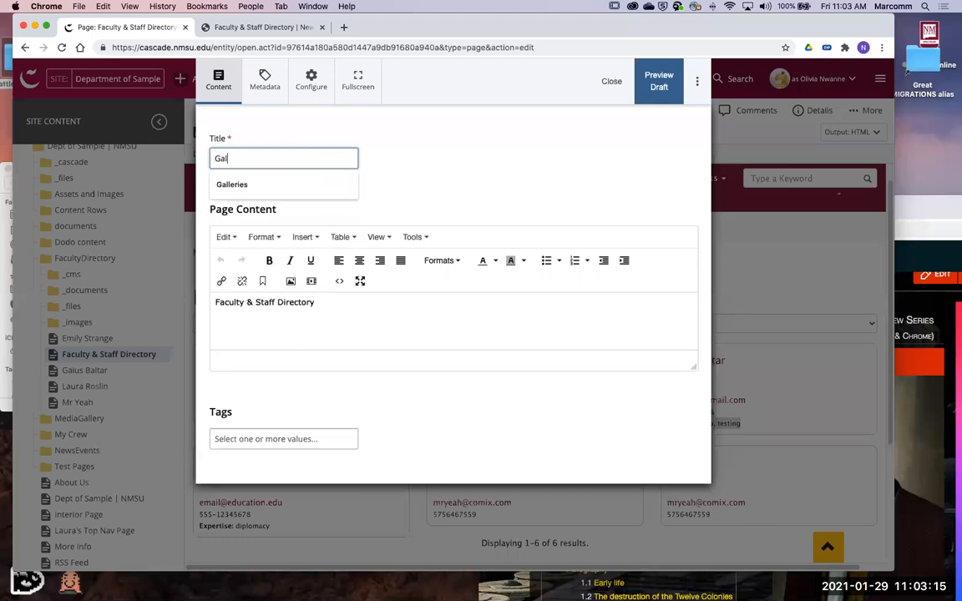
{"action": "type", "text": "actica Crew"}
{"action": "key", "text": "Tab"}
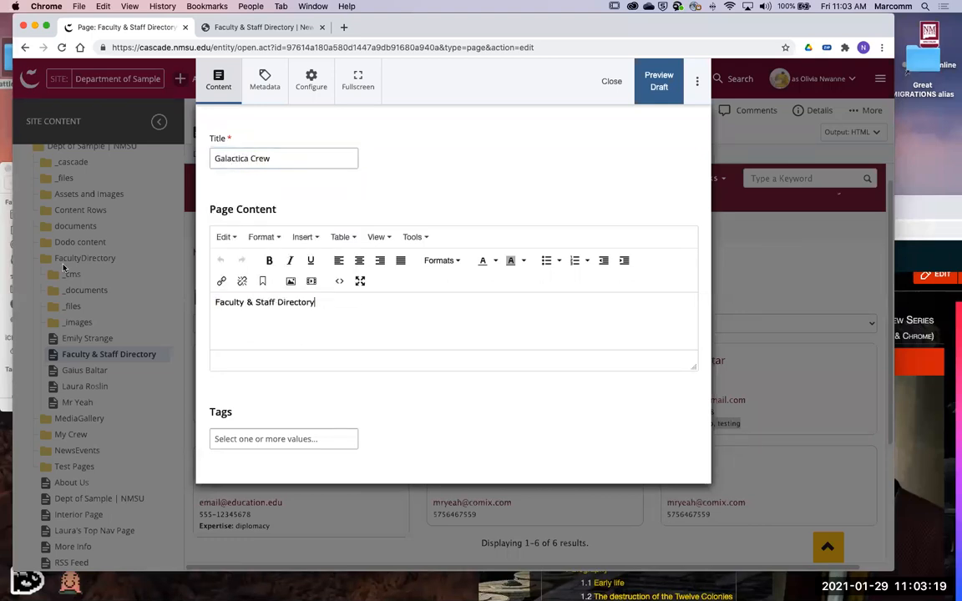
{"action": "key", "text": "super+a"}
{"action": "type", "text": "My Crew"}
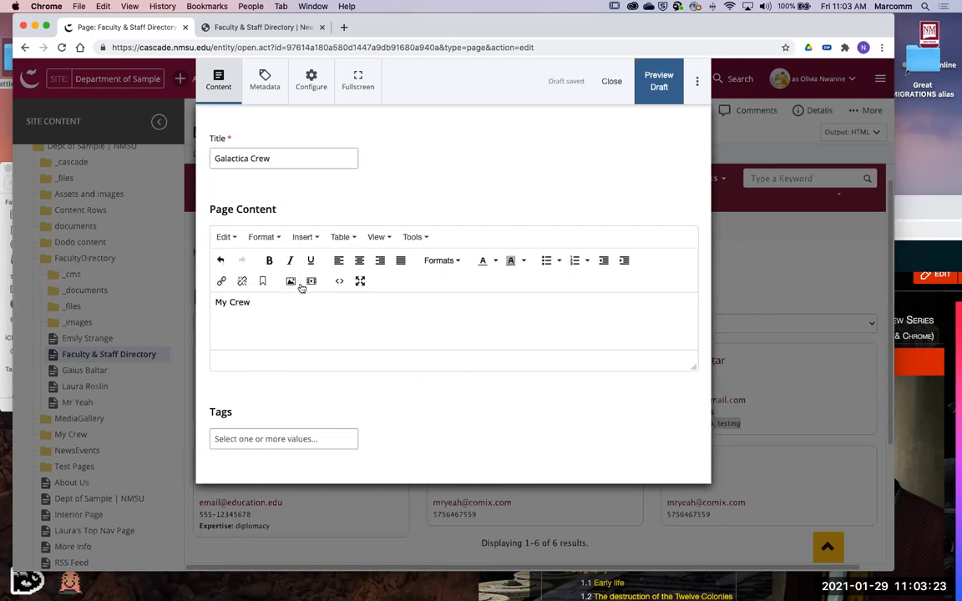
- Submit the Galactica Crew page changes with the comment "Updated WYSIWYG Content and Title.", without running the guided content checks
{"action": "left_click_drag", "start_coordinate": [253, 304], "coordinate": [197, 299]}
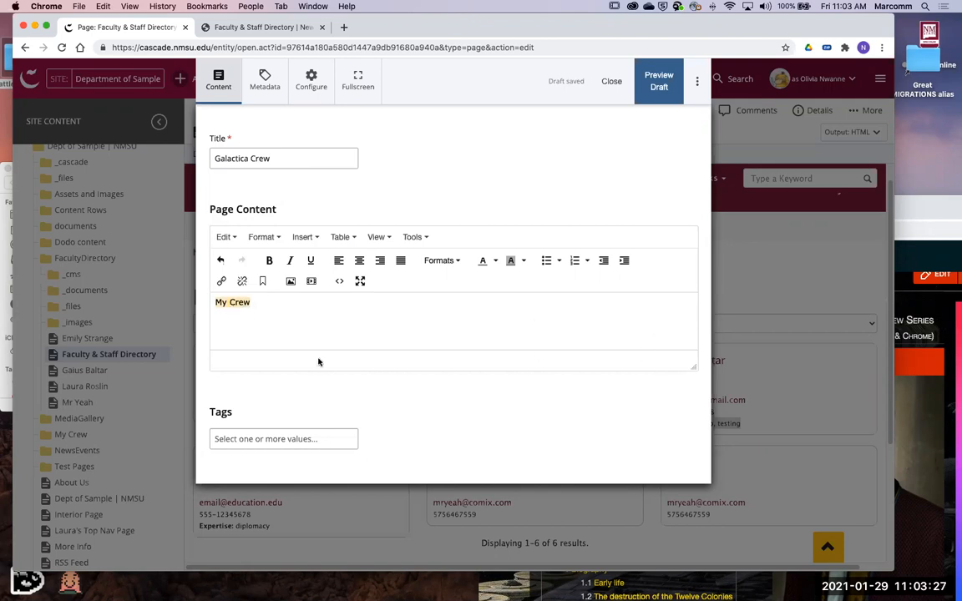
{"action": "left_click", "coordinate": [695, 82]}
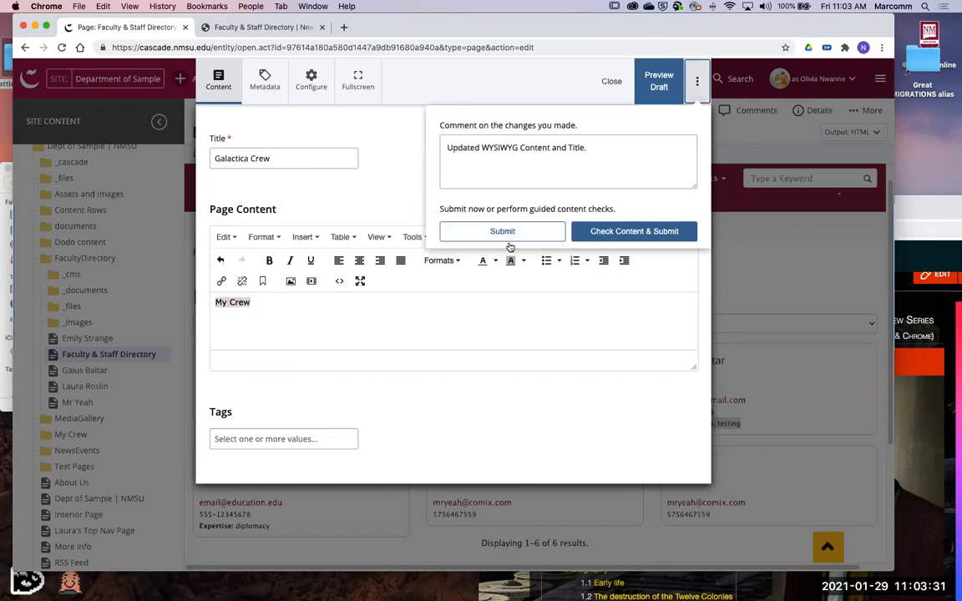
{"action": "left_click", "coordinate": [510, 237]}
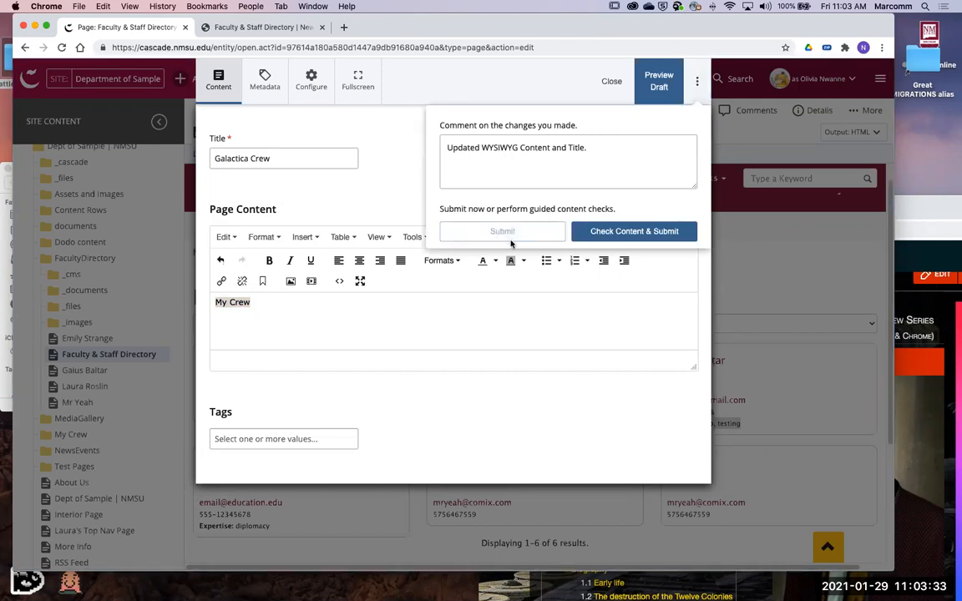
{"action": "left_click", "coordinate": [699, 82]}
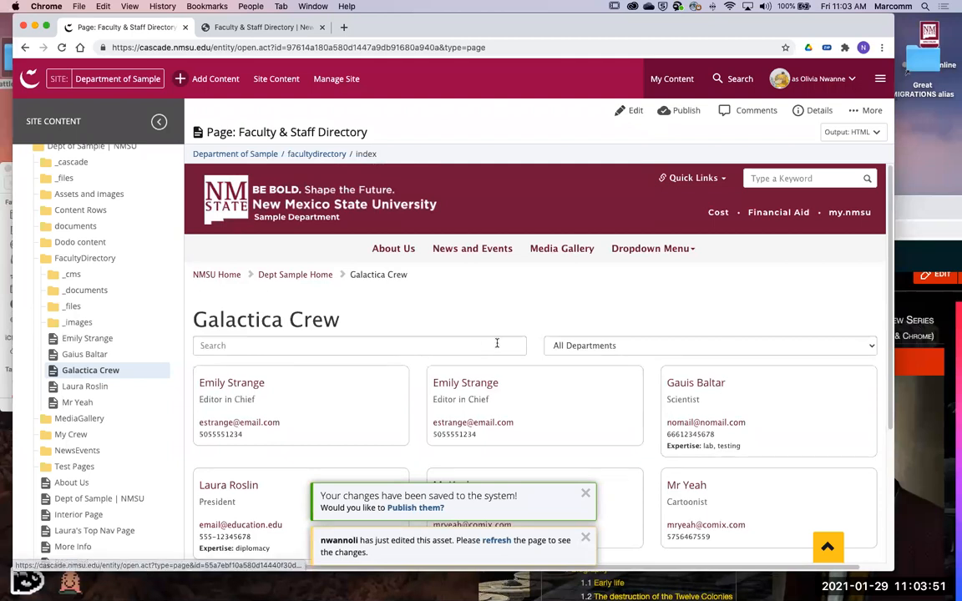
- Look over the retitled Galactica Crew page, including its heading, faculty cards, and entry in the site content tree
{"action": "scroll", "coordinate": [501, 349], "scroll_direction": "down", "scroll_amount": 1}
{"action": "scroll", "coordinate": [504, 353], "scroll_direction": "down", "scroll_amount": 4}
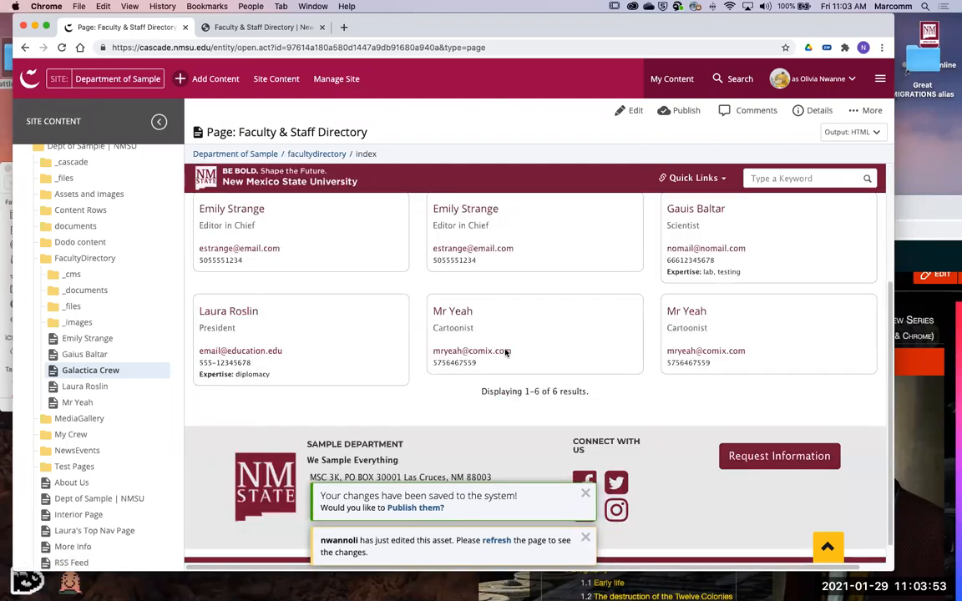
{"action": "scroll", "coordinate": [506, 352], "scroll_direction": "up", "scroll_amount": 5}
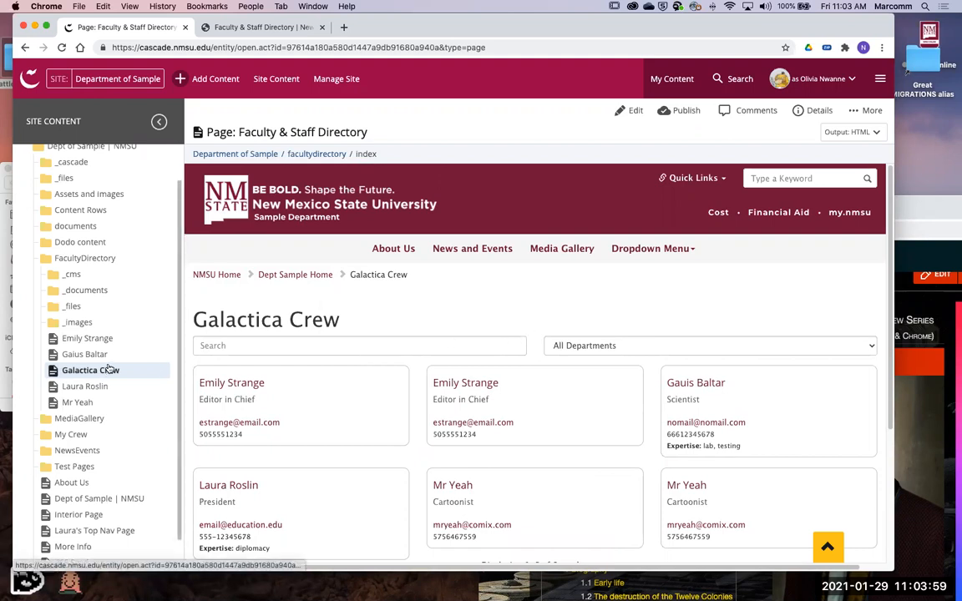
{"action": "scroll", "coordinate": [540, 304], "scroll_direction": "down", "scroll_amount": 1}
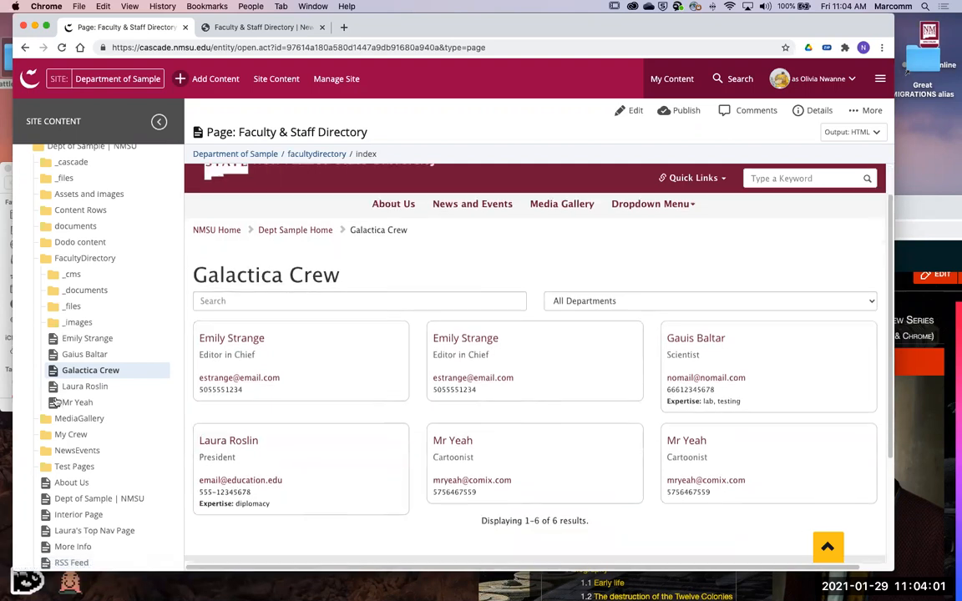
- Open the Editor in Chief's faculty page from the FacultyDirectory folder and review its biography and contact info
{"action": "left_click", "coordinate": [75, 340]}
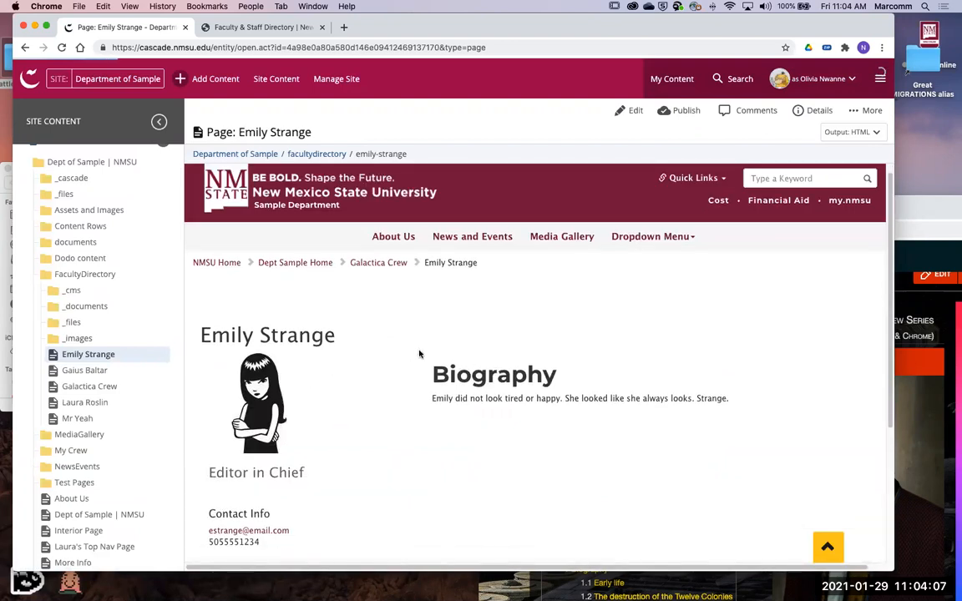
{"action": "scroll", "coordinate": [392, 292], "scroll_direction": "down", "scroll_amount": 3}
{"action": "scroll", "coordinate": [334, 230], "scroll_direction": "up", "scroll_amount": 4}
{"action": "scroll", "coordinate": [115, 326], "scroll_direction": "up", "scroll_amount": 1}
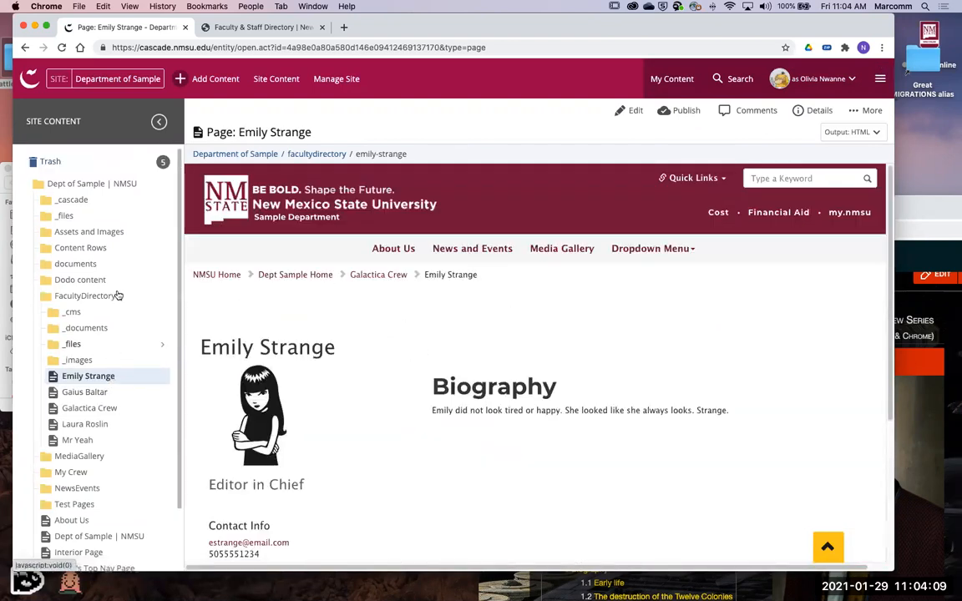
- Open the FacultyDirectory folder in the site content tree
{"action": "left_click", "coordinate": [160, 297]}
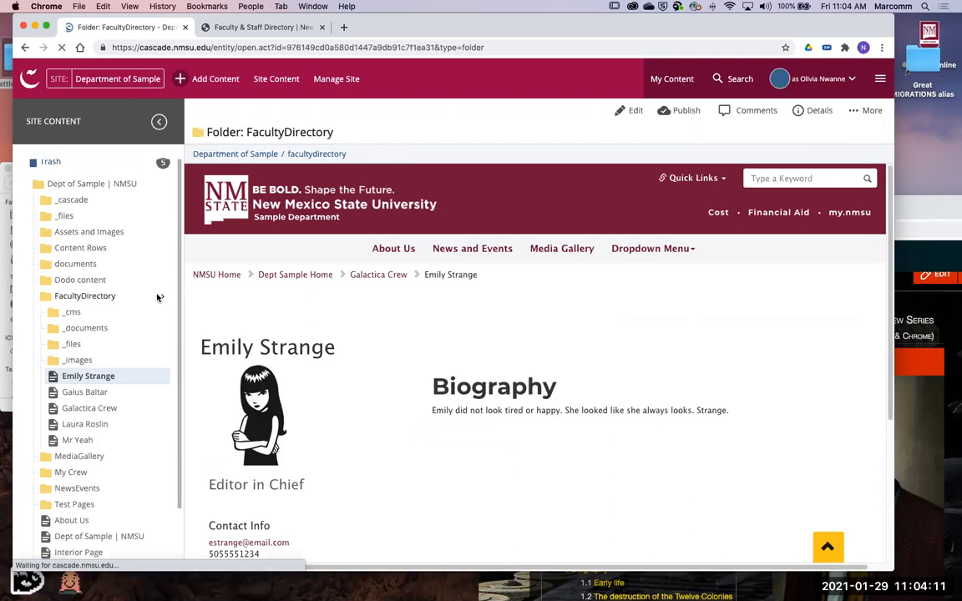